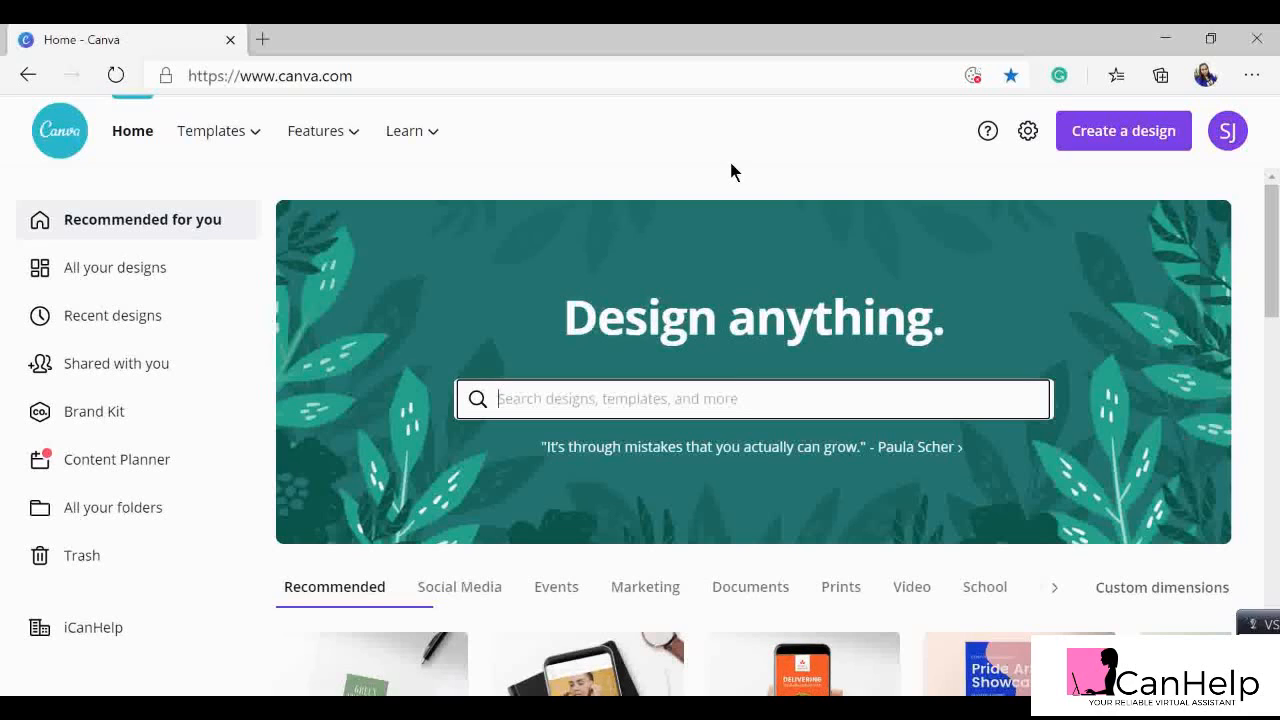
# - Search the designs and templates for "us letter document"
pyautogui.click(721, 390)
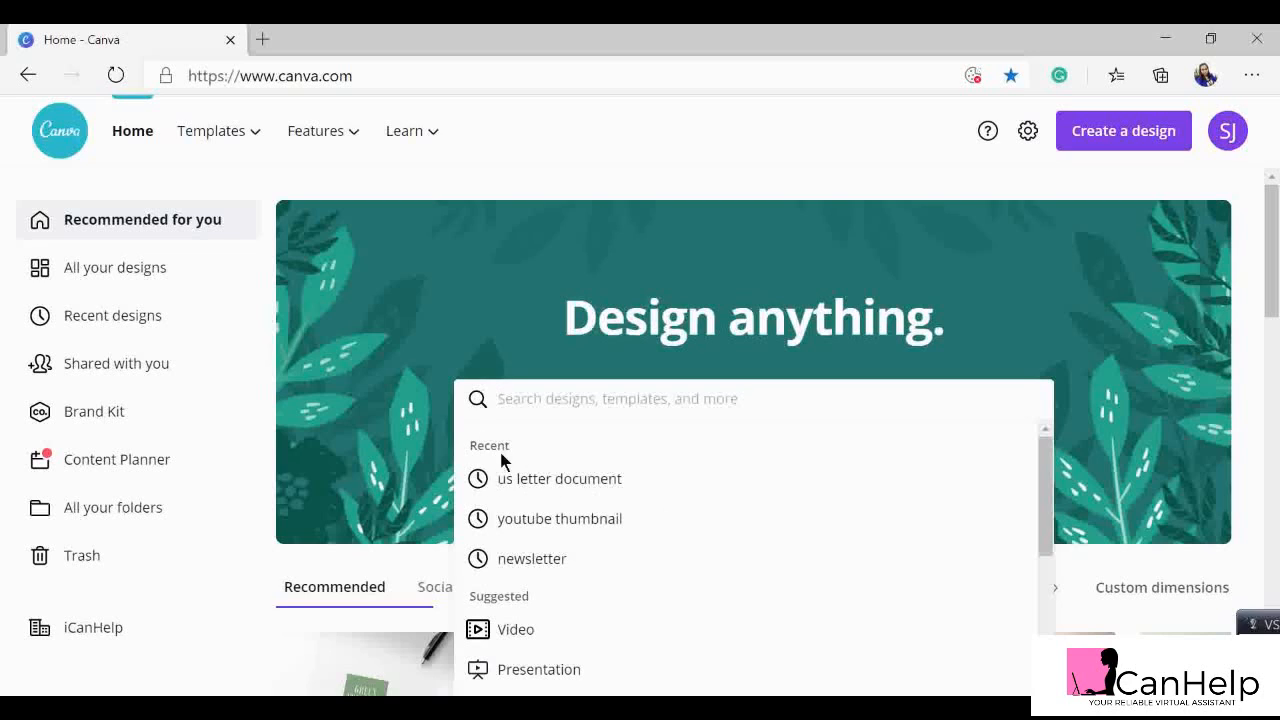
pyautogui.click(619, 490)
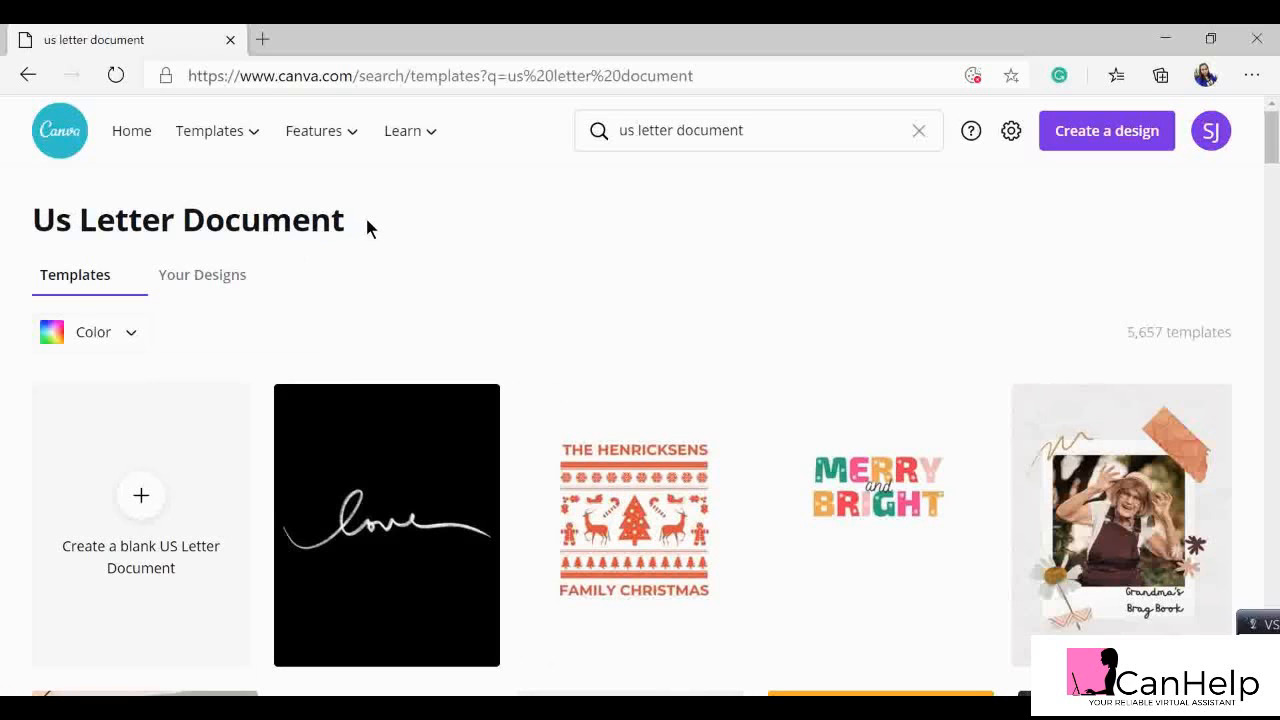
# - Look through the US letter document templates and the option for starting from a blank one
pyautogui.scroll(-1, 390, 370)
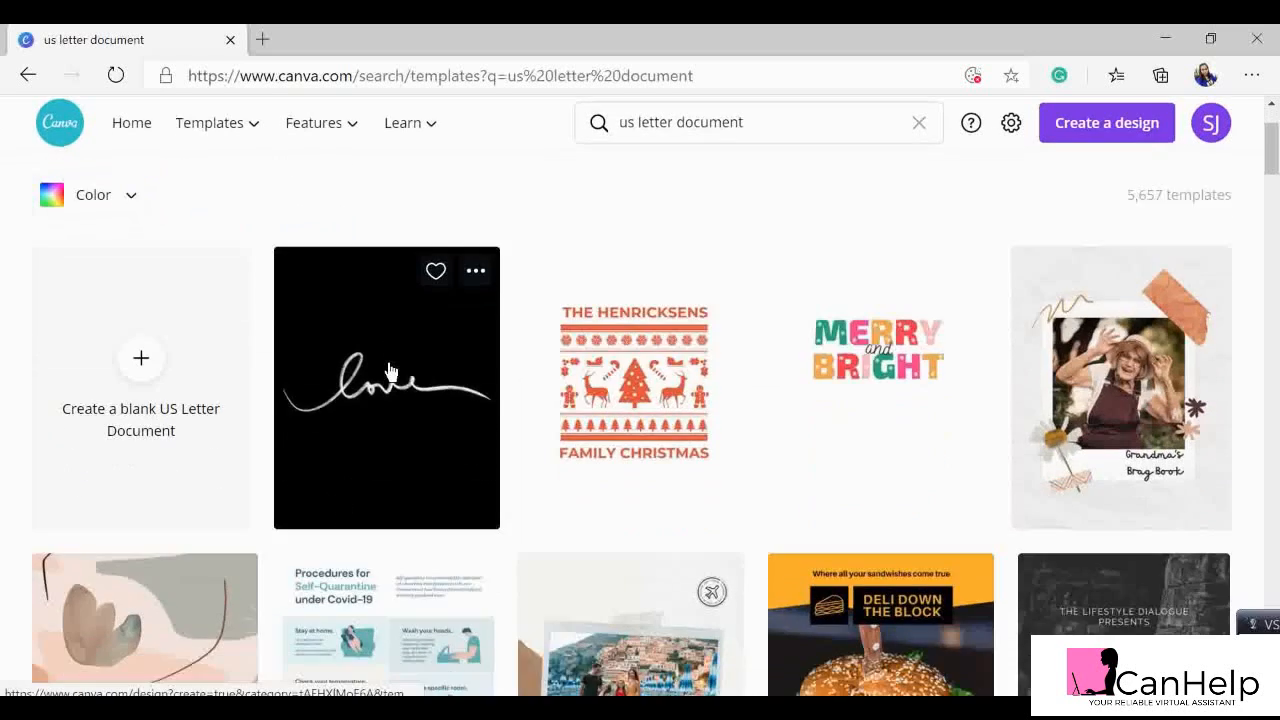
pyautogui.scroll(1, 390, 370)
pyautogui.scroll(-1, 534, 318)
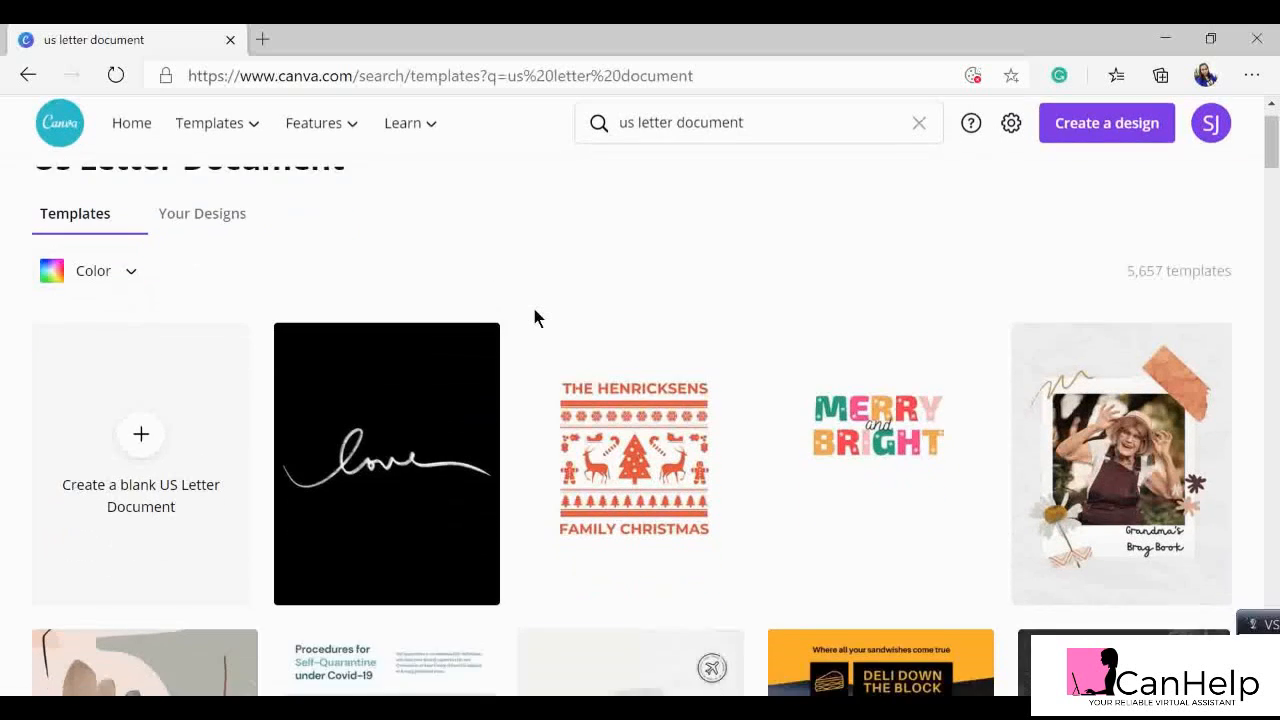
pyautogui.scroll(-1, 534, 312)
pyautogui.scroll(1, 534, 312)
pyautogui.scroll(-1, 534, 312)
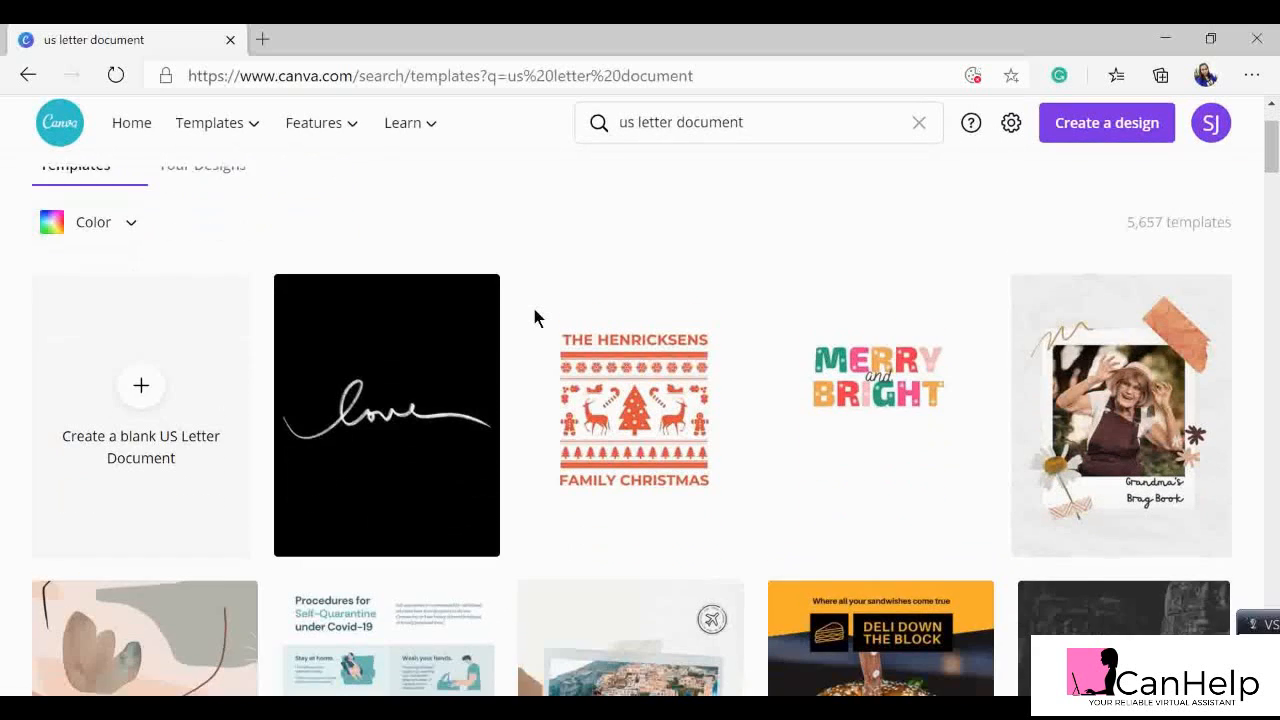
pyautogui.scroll(-1, 486, 500)
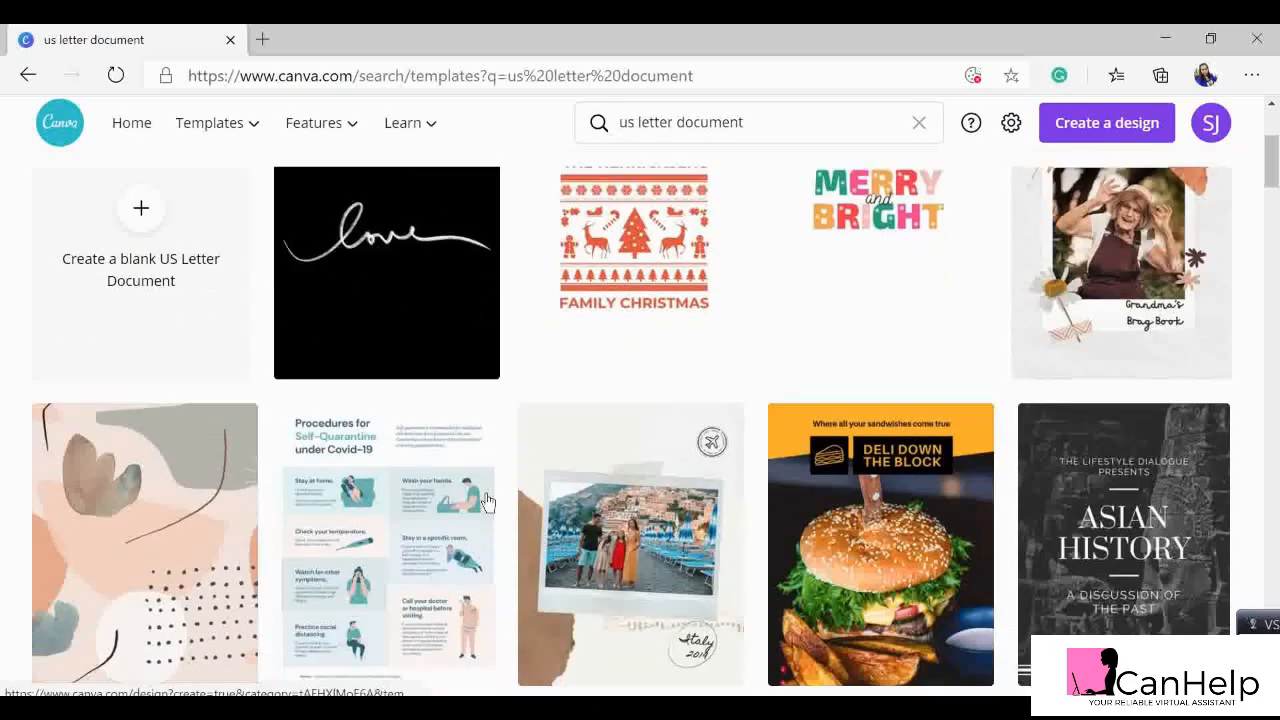
pyautogui.scroll(-2, 487, 500)
pyautogui.scroll(2, 487, 500)
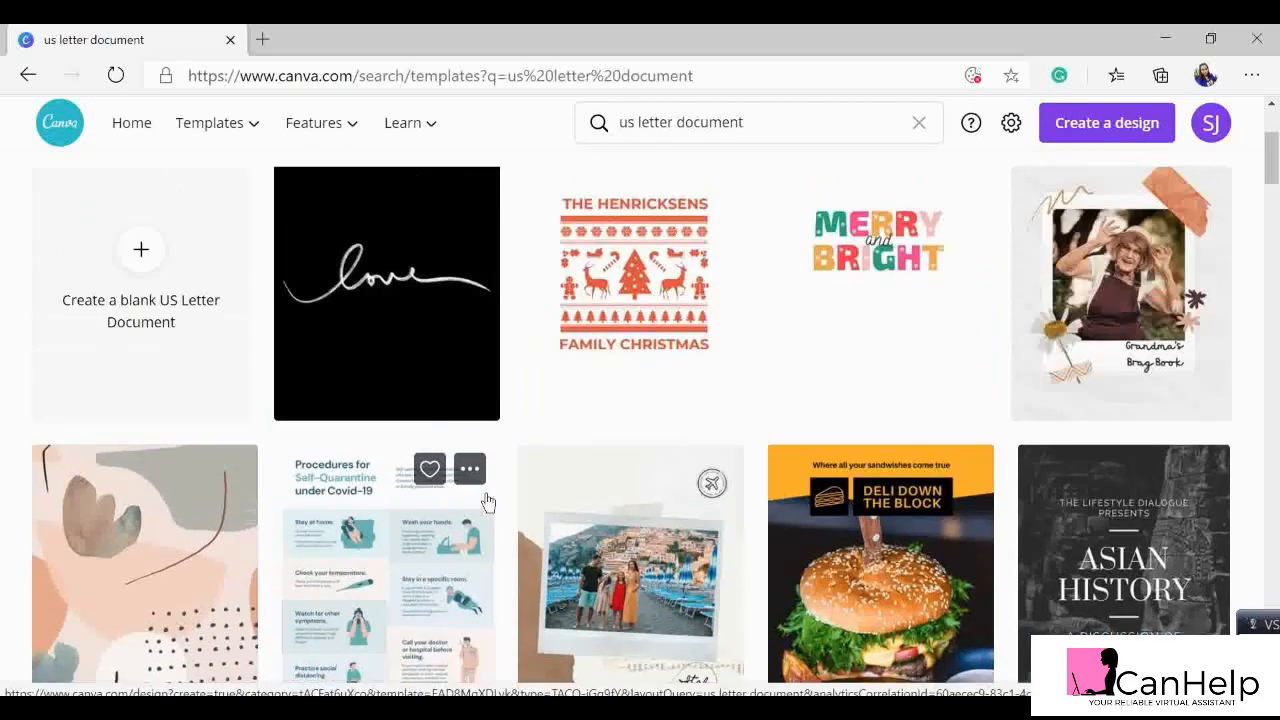
pyautogui.scroll(-2, 487, 500)
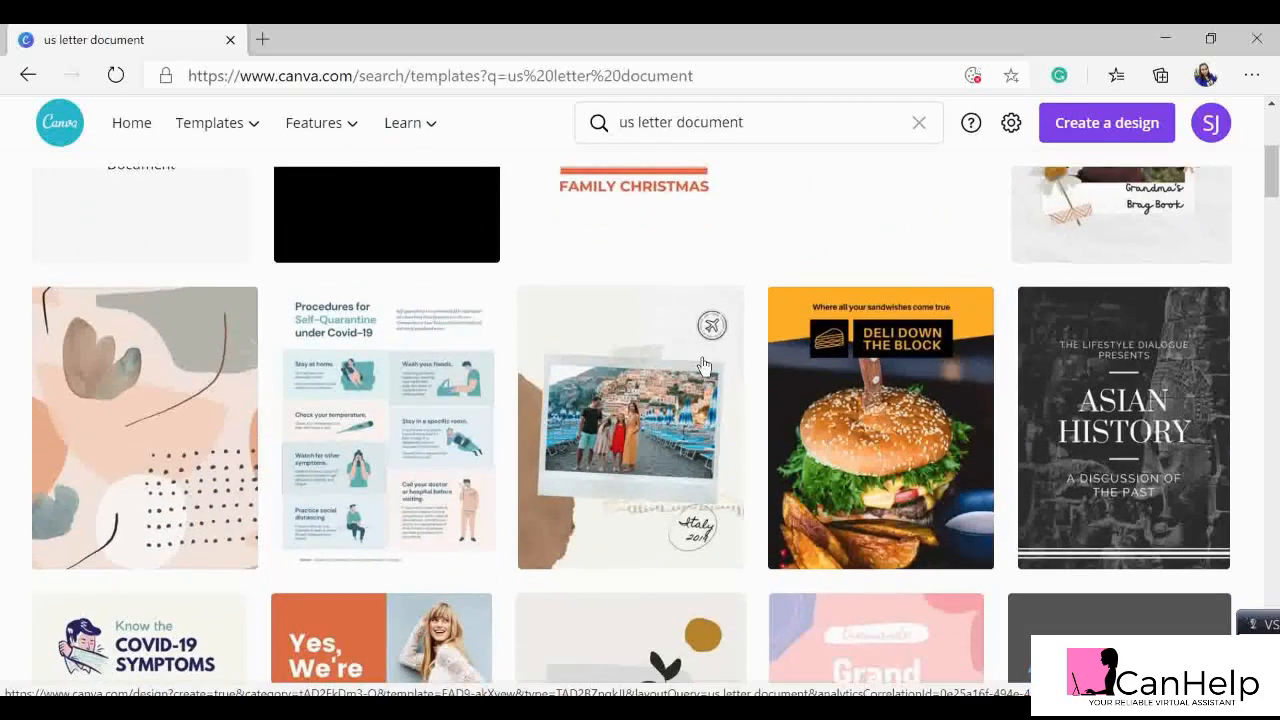
pyautogui.scroll(-3, 700, 370)
pyautogui.scroll(7, 665, 392)
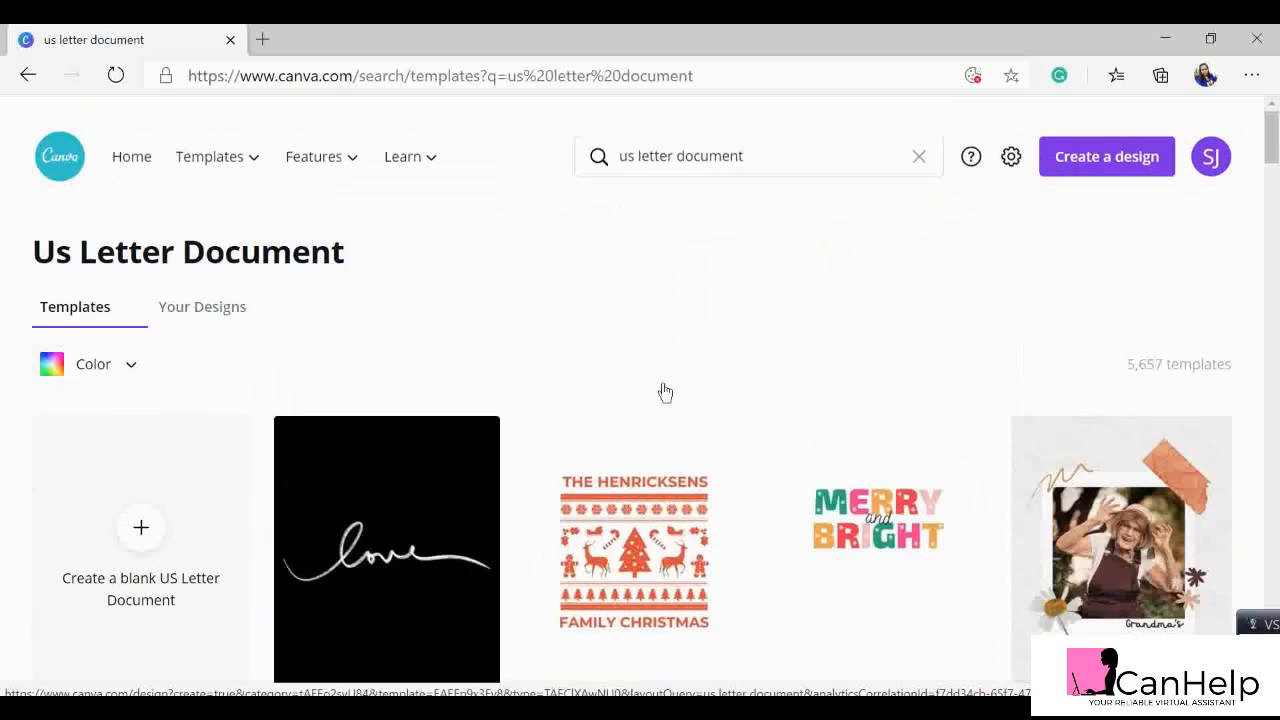
# - Create a blank US Letter document and look through the templates offered for it
pyautogui.click(131, 546)
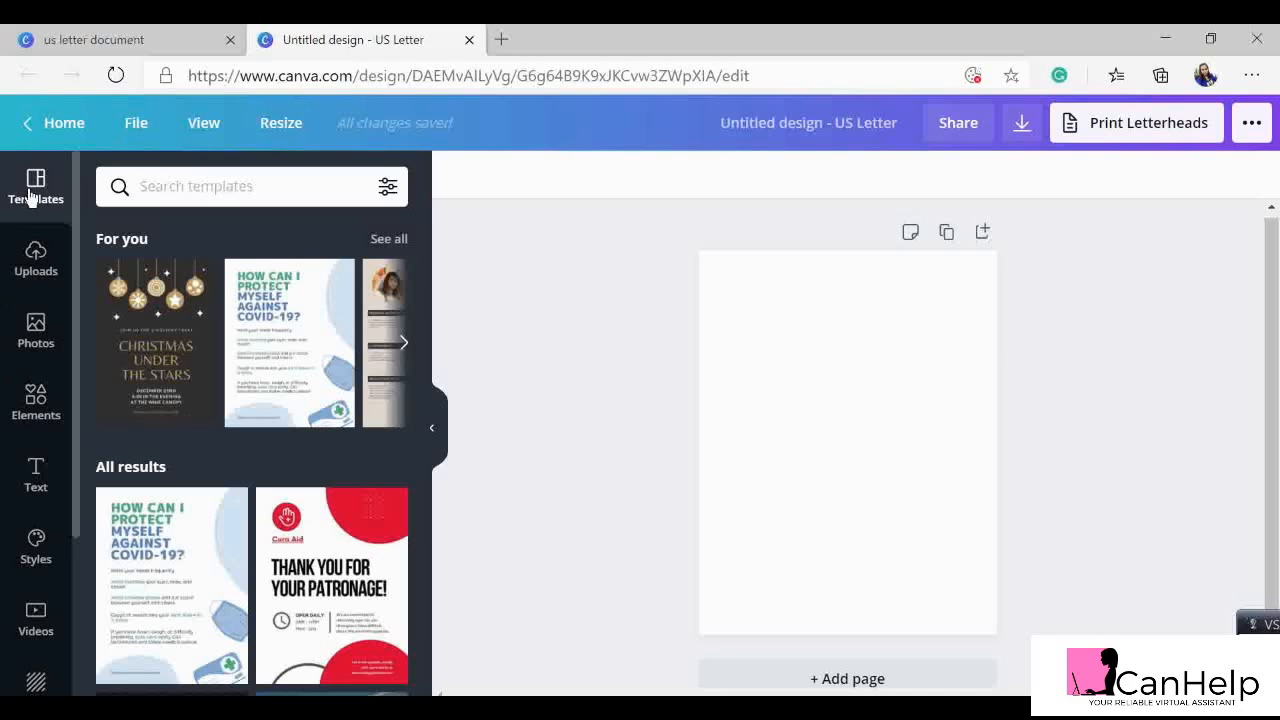
pyautogui.scroll(-3, 34, 606)
pyautogui.scroll(3, 35, 595)
pyautogui.scroll(-3, 35, 592)
pyautogui.scroll(3, 35, 592)
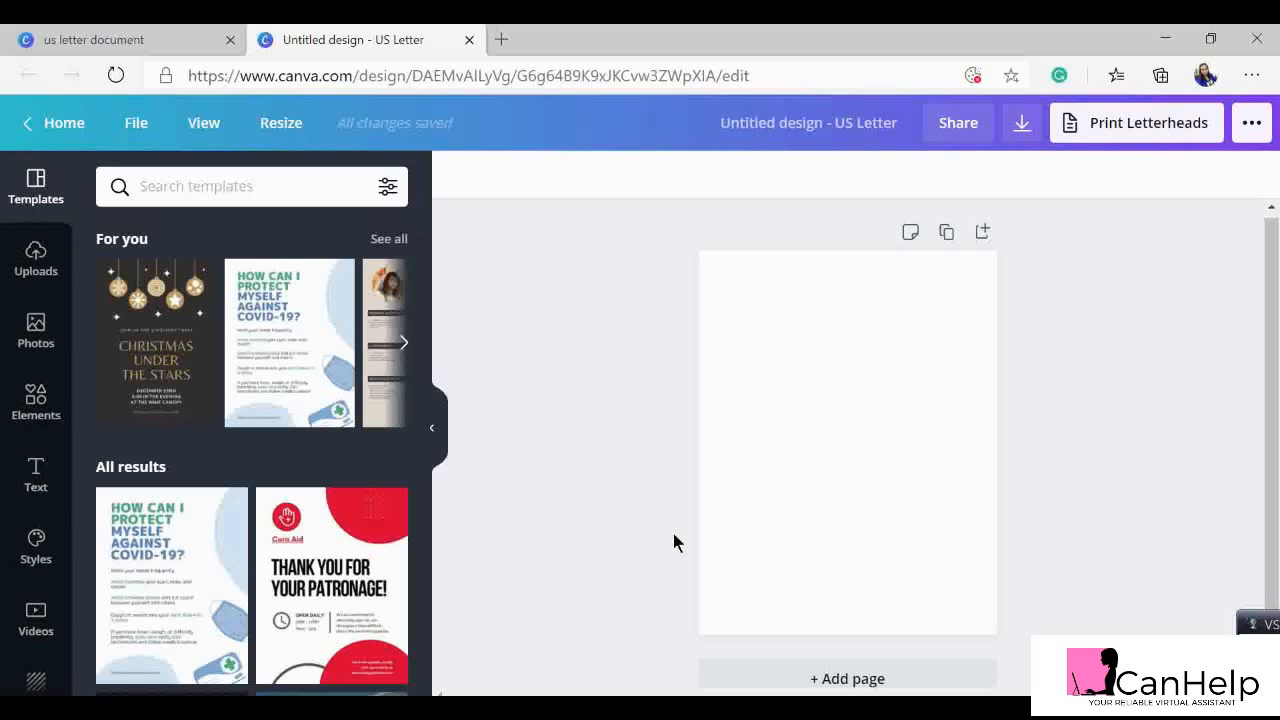
# - Search the design elements for "FLOWER"
pyautogui.click(34, 405)
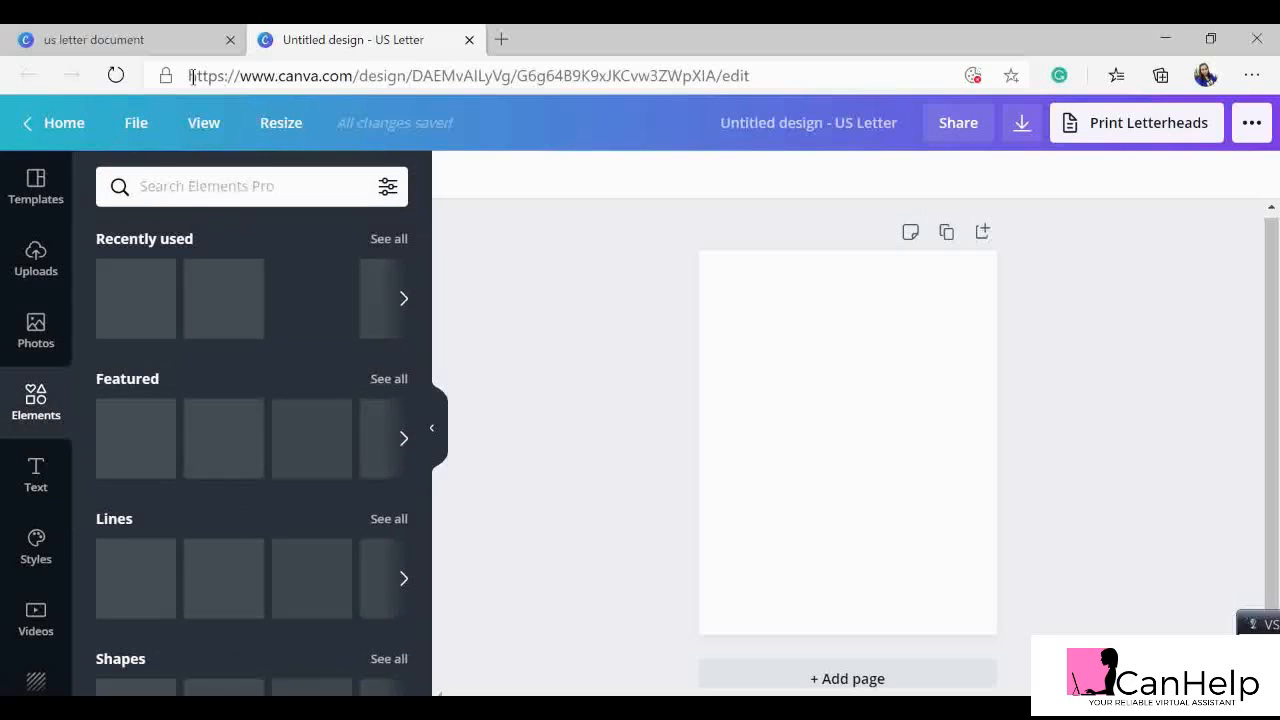
pyautogui.click(264, 185)
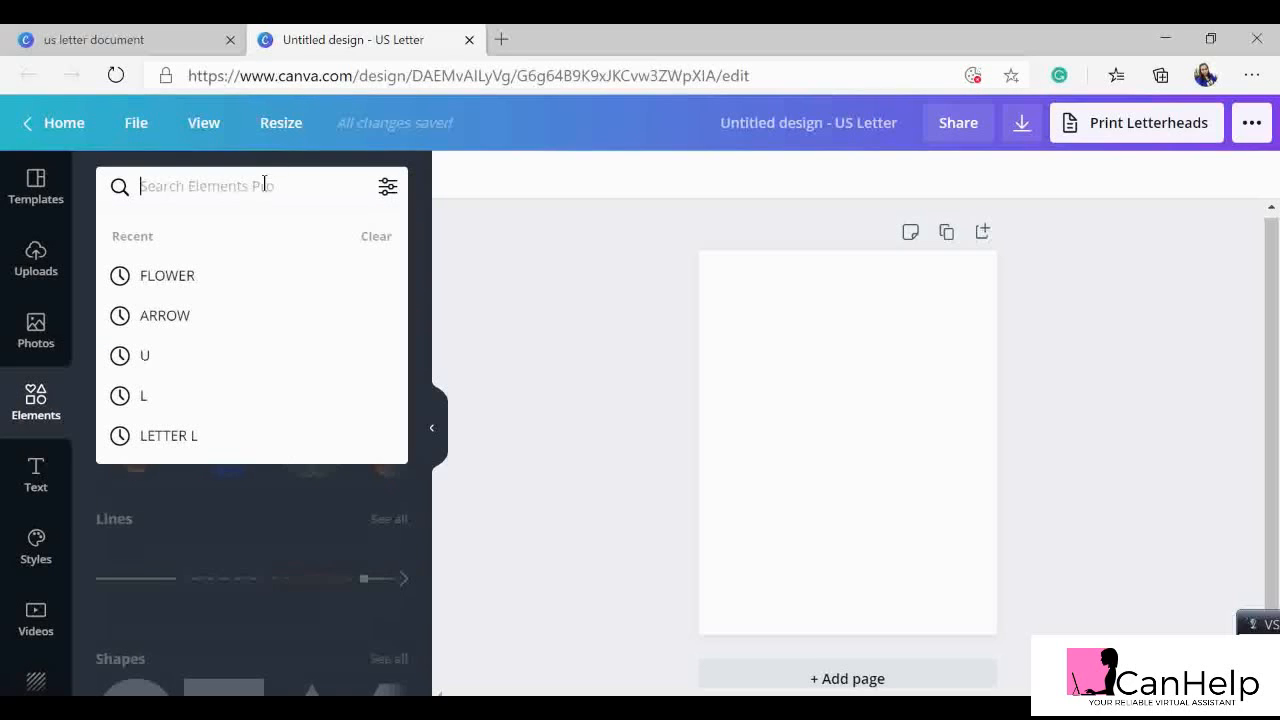
pyautogui.write('FLO')
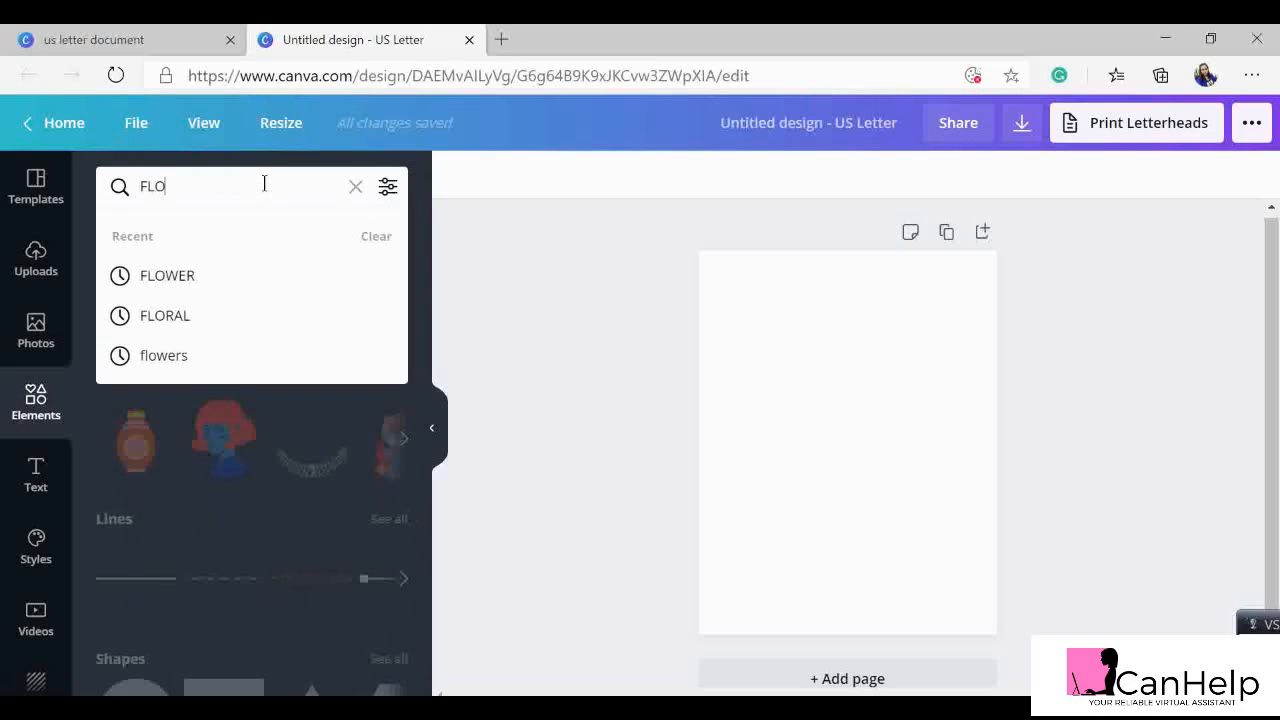
pyautogui.write('WER')
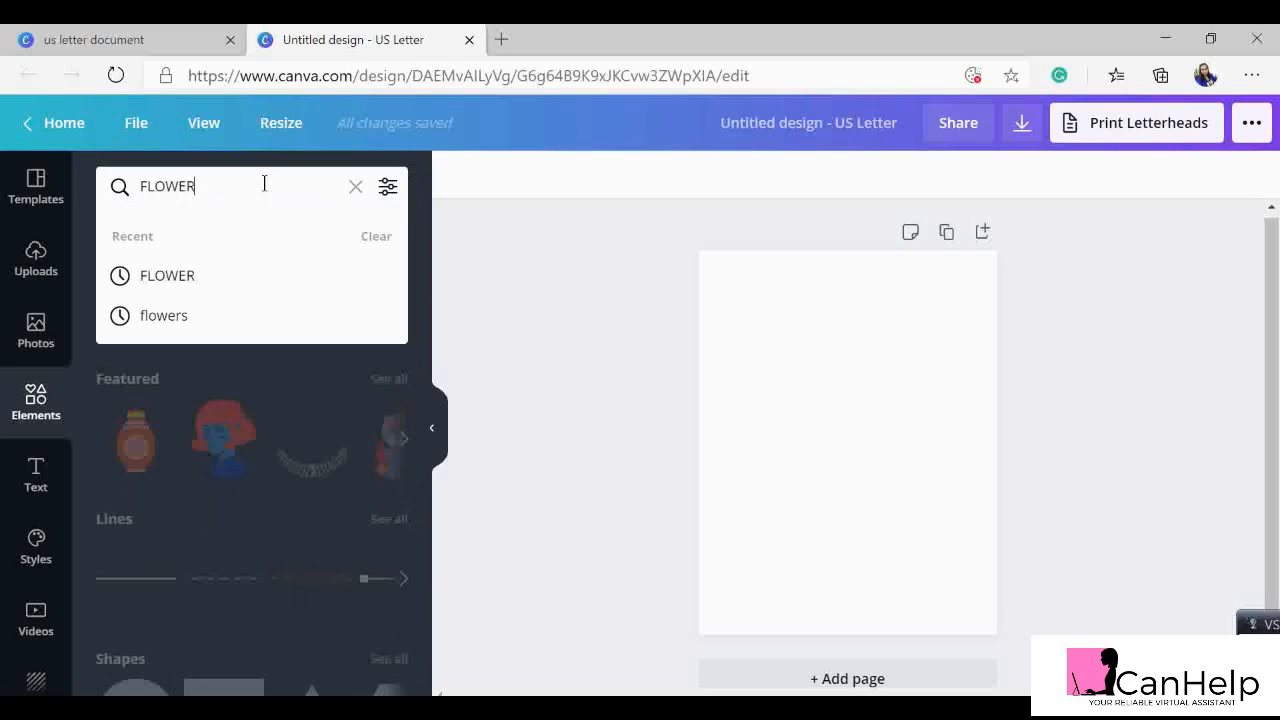
pyautogui.press('Return')
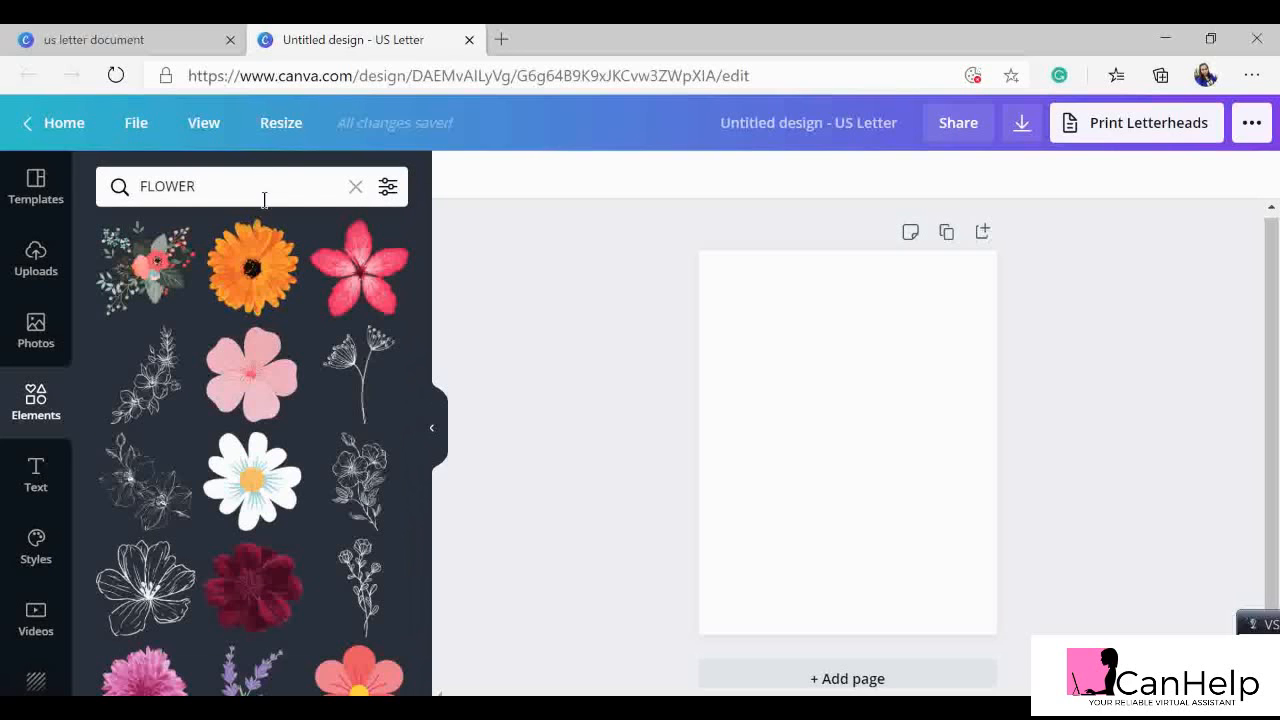
# - Add the free white outline graphic of three small flowers and place it in the page's upper left corner
pyautogui.moveTo(274, 392)
pyautogui.scroll(-3, 274, 392)
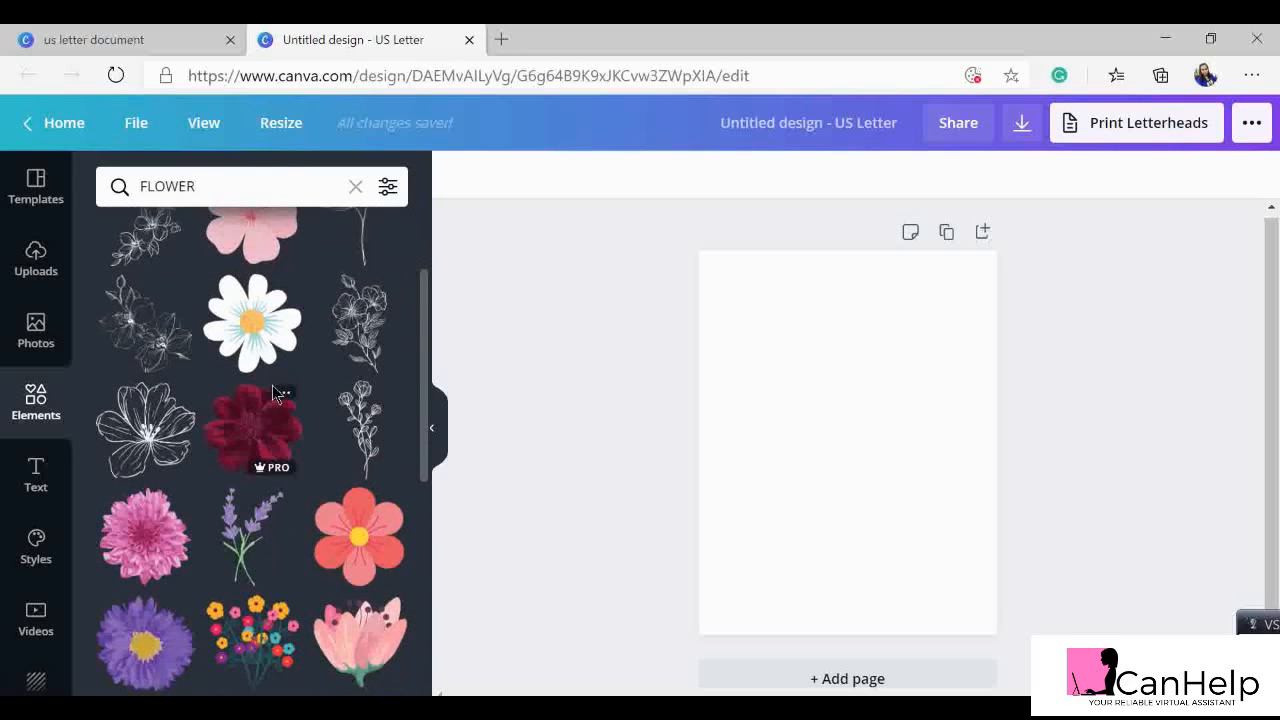
pyautogui.scroll(3, 274, 392)
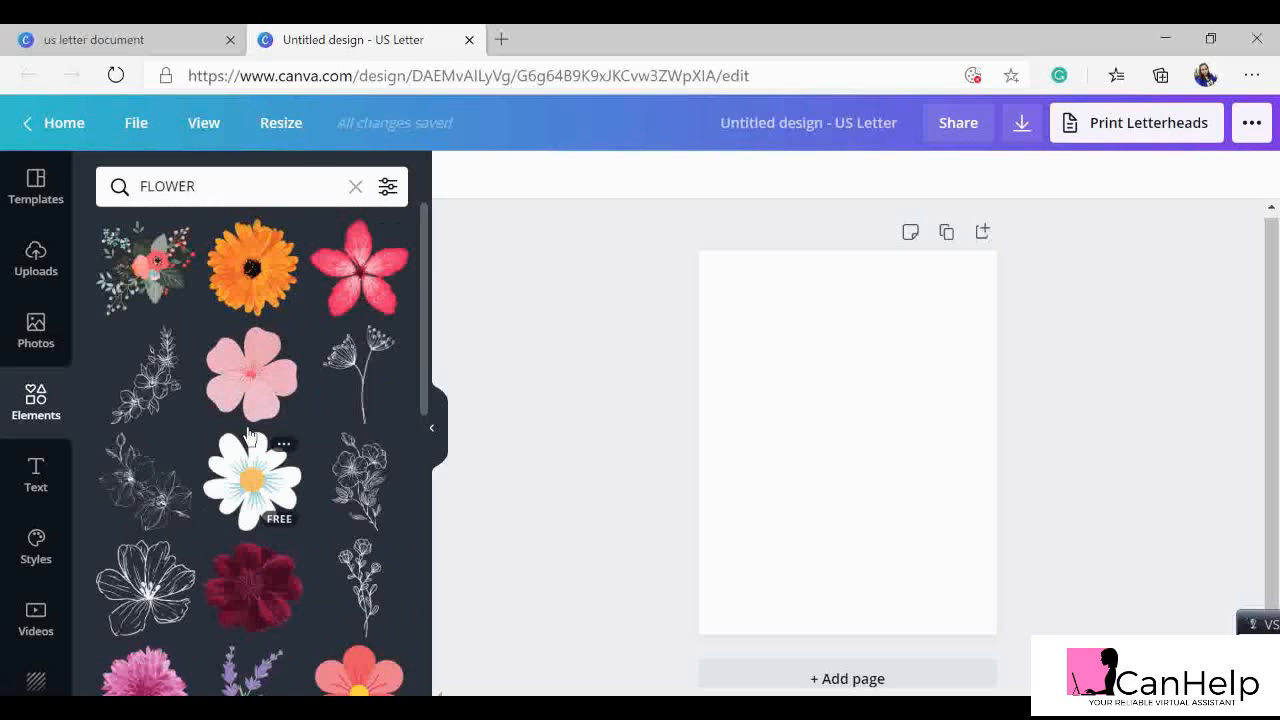
pyautogui.scroll(-2, 243, 480)
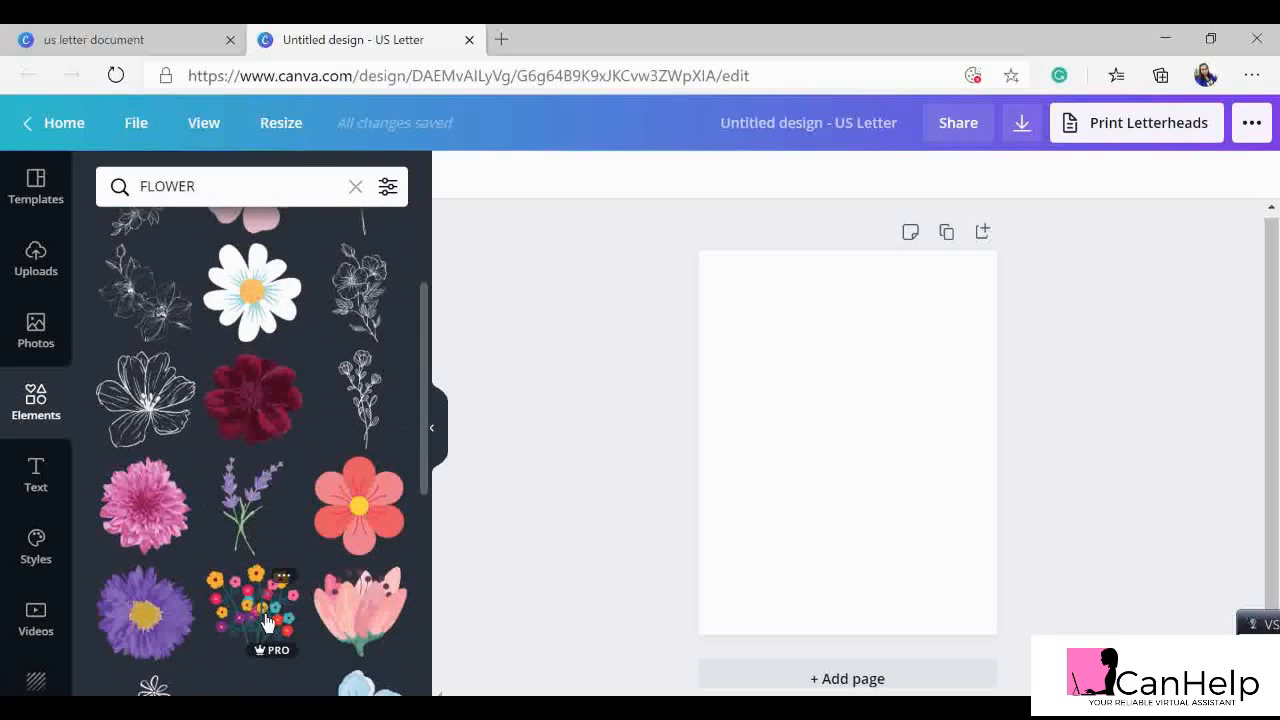
pyautogui.scroll(2, 217, 434)
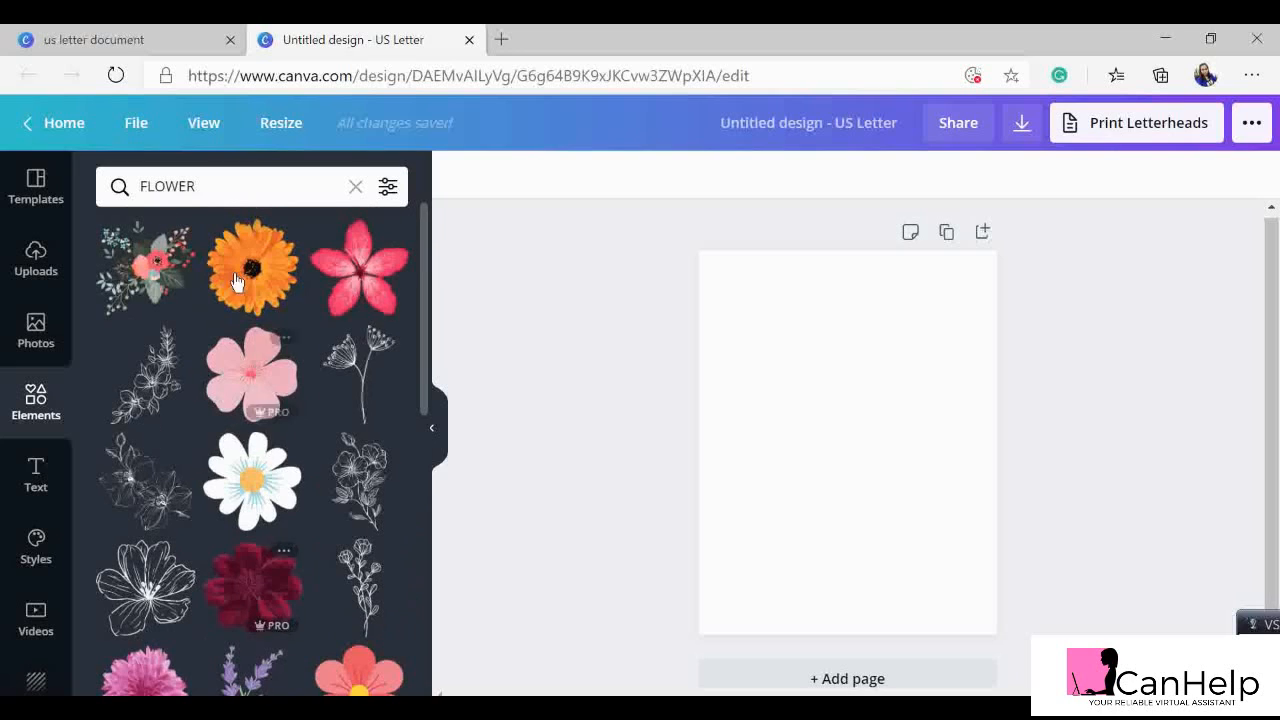
pyautogui.scroll(-2, 250, 470)
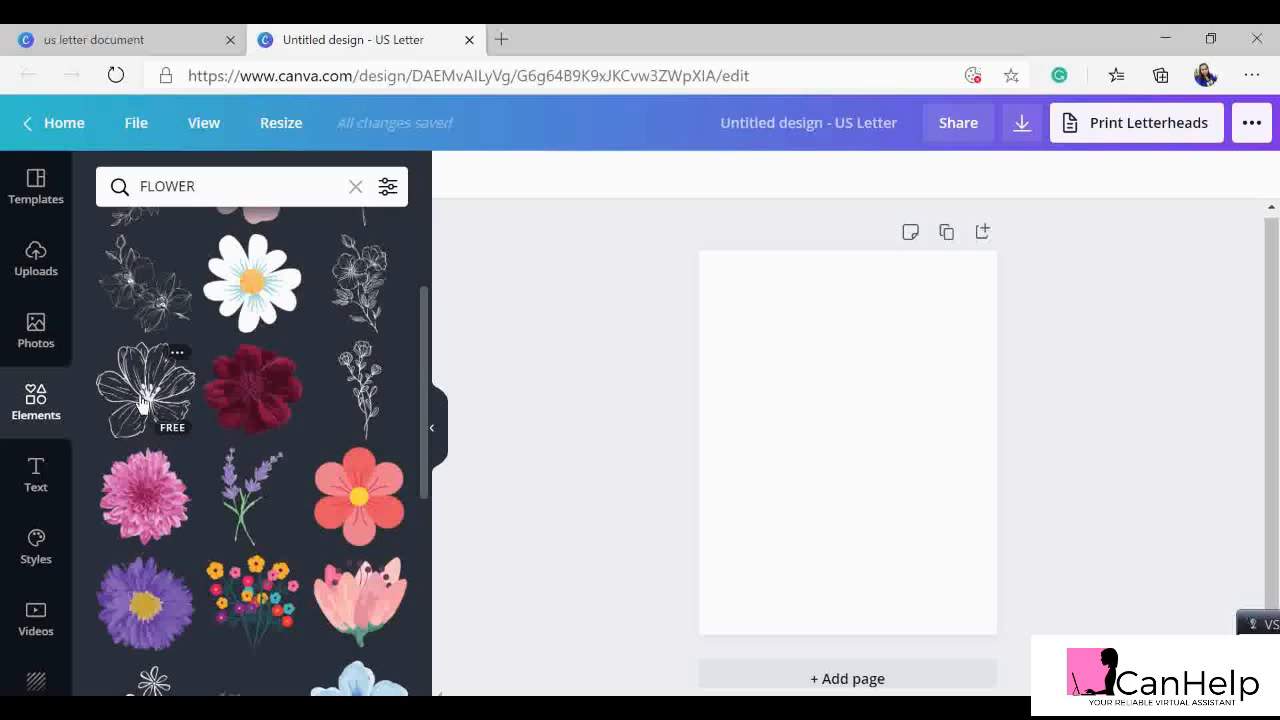
pyautogui.scroll(-5, 140, 400)
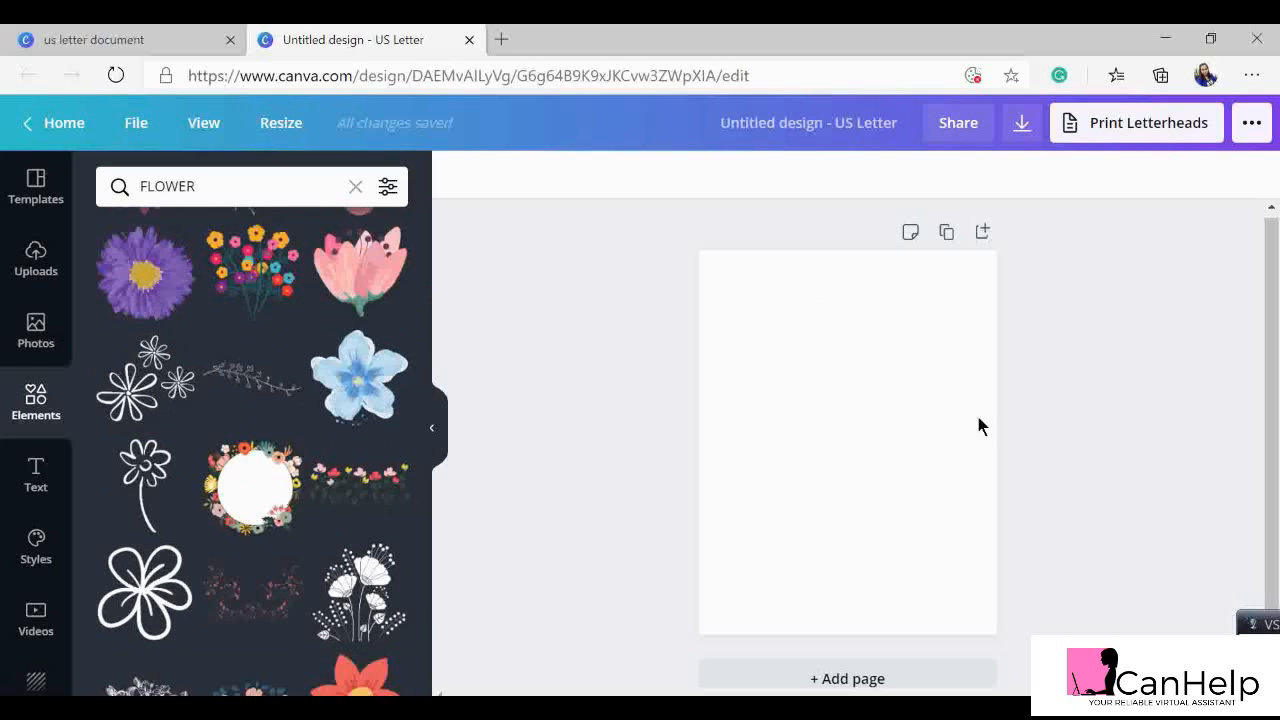
pyautogui.click(107, 393)
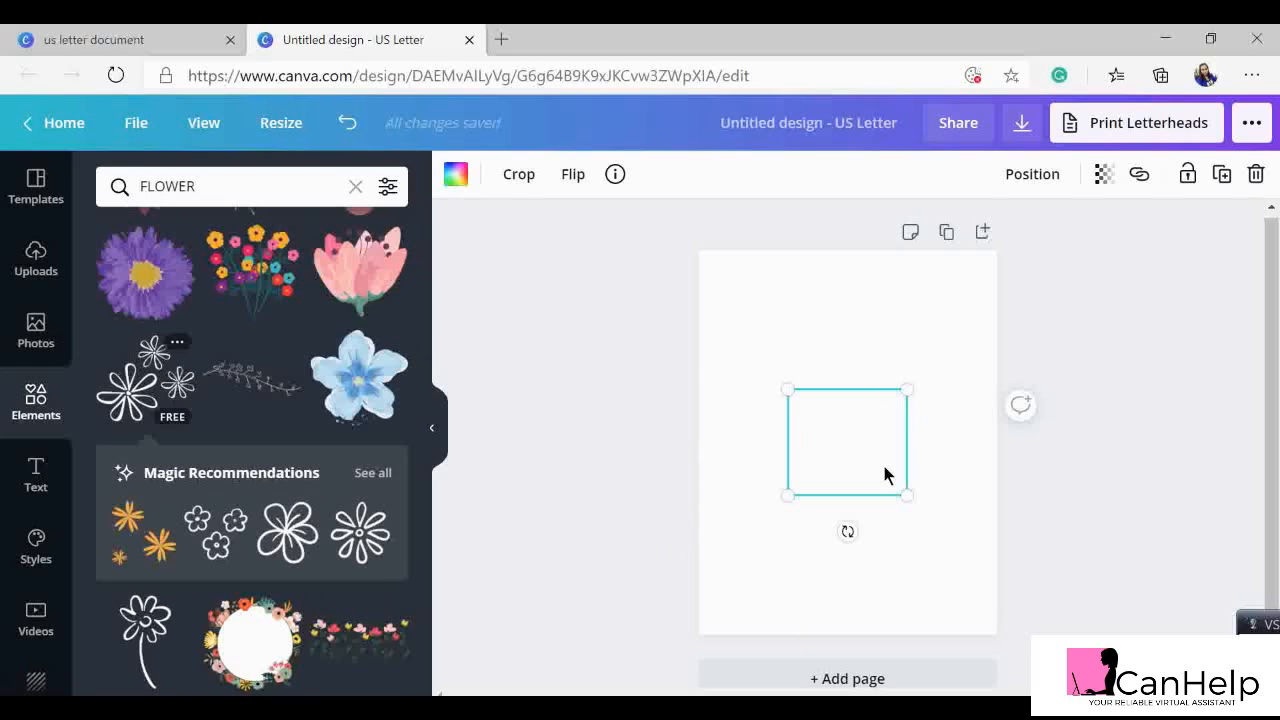
pyautogui.moveTo(877, 437); pyautogui.dragTo(806, 320)
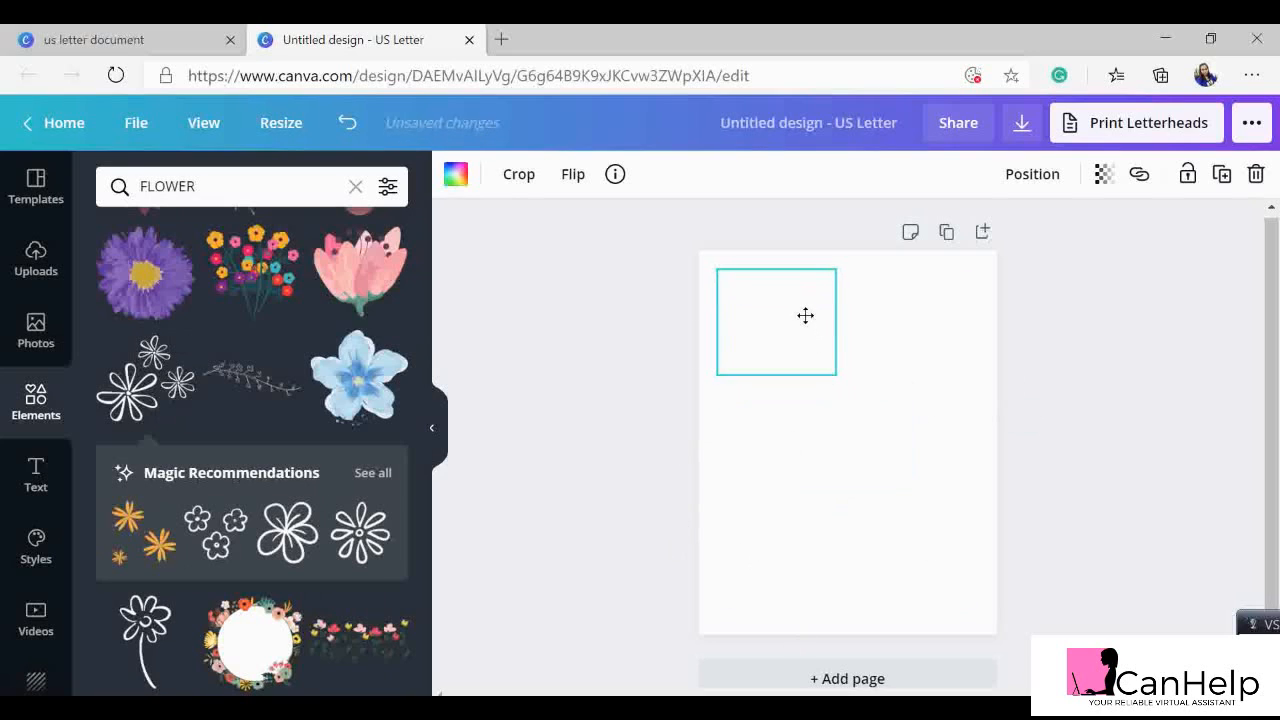
# - Add the free white five-petal flower outline and place it just below the three-flower graphic
pyautogui.scroll(-3, 150, 560)
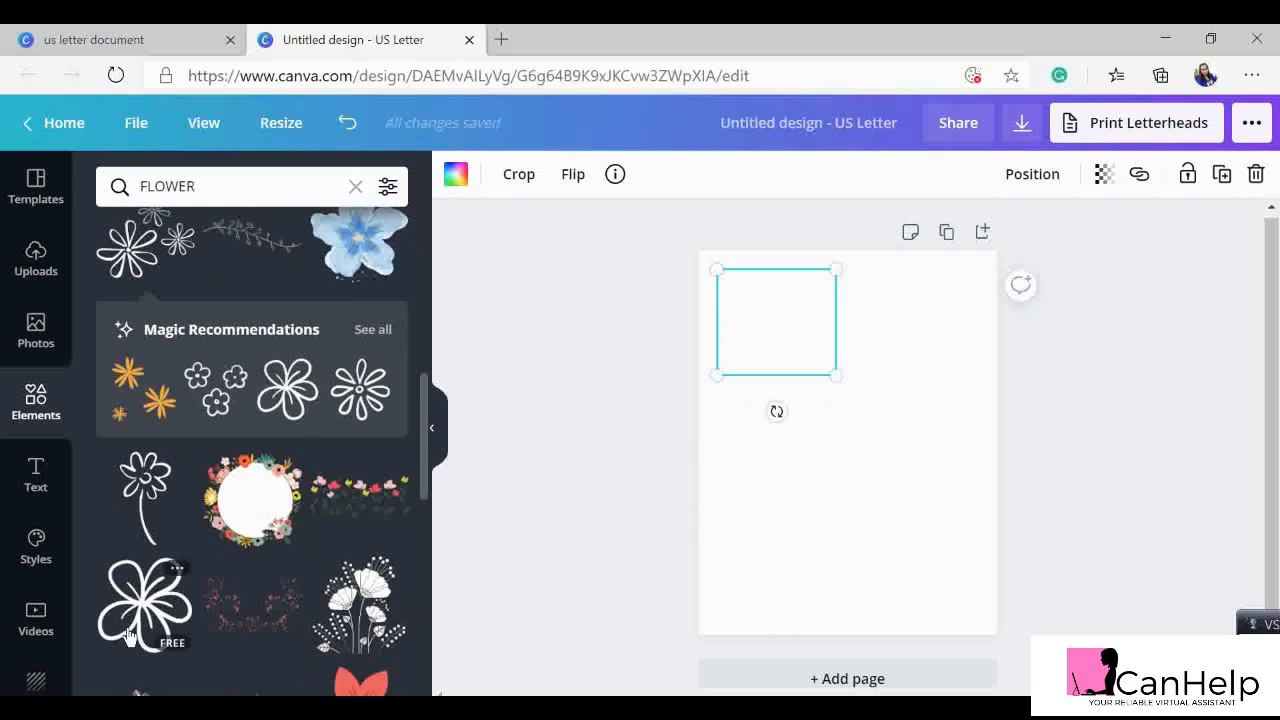
pyautogui.scroll(-3, 130, 630)
pyautogui.scroll(2, 174, 383)
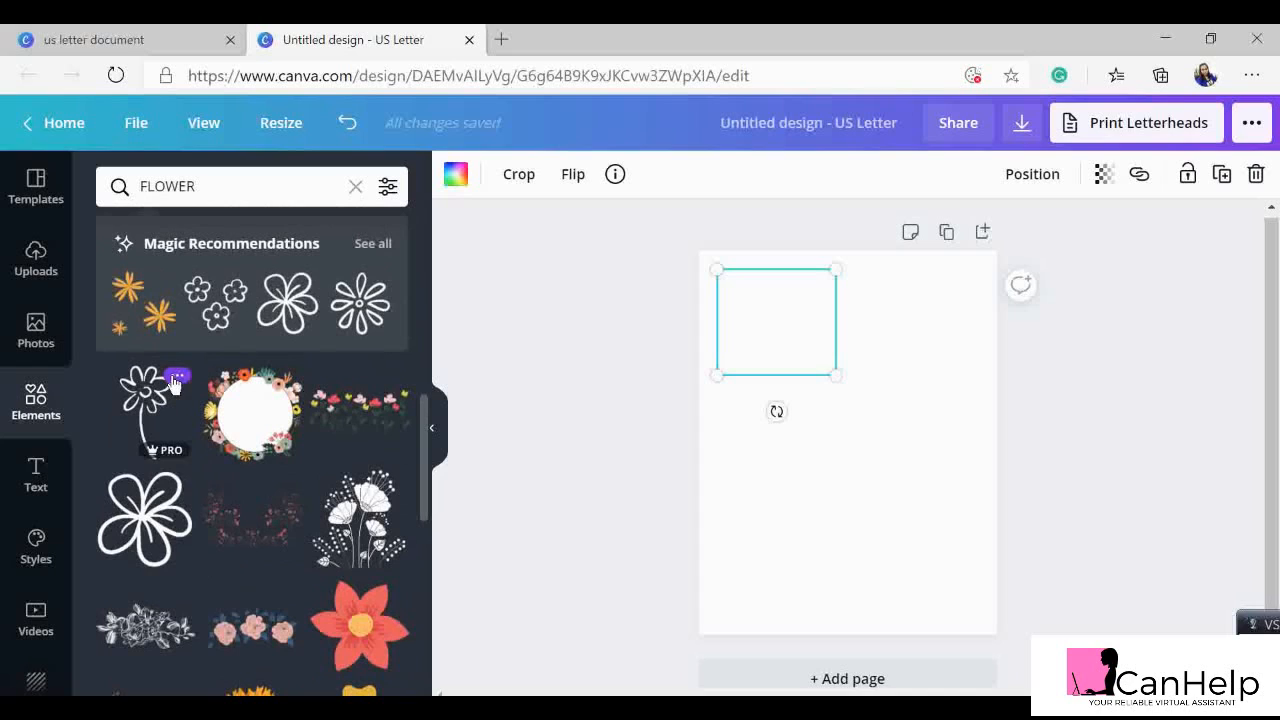
pyautogui.click(148, 522)
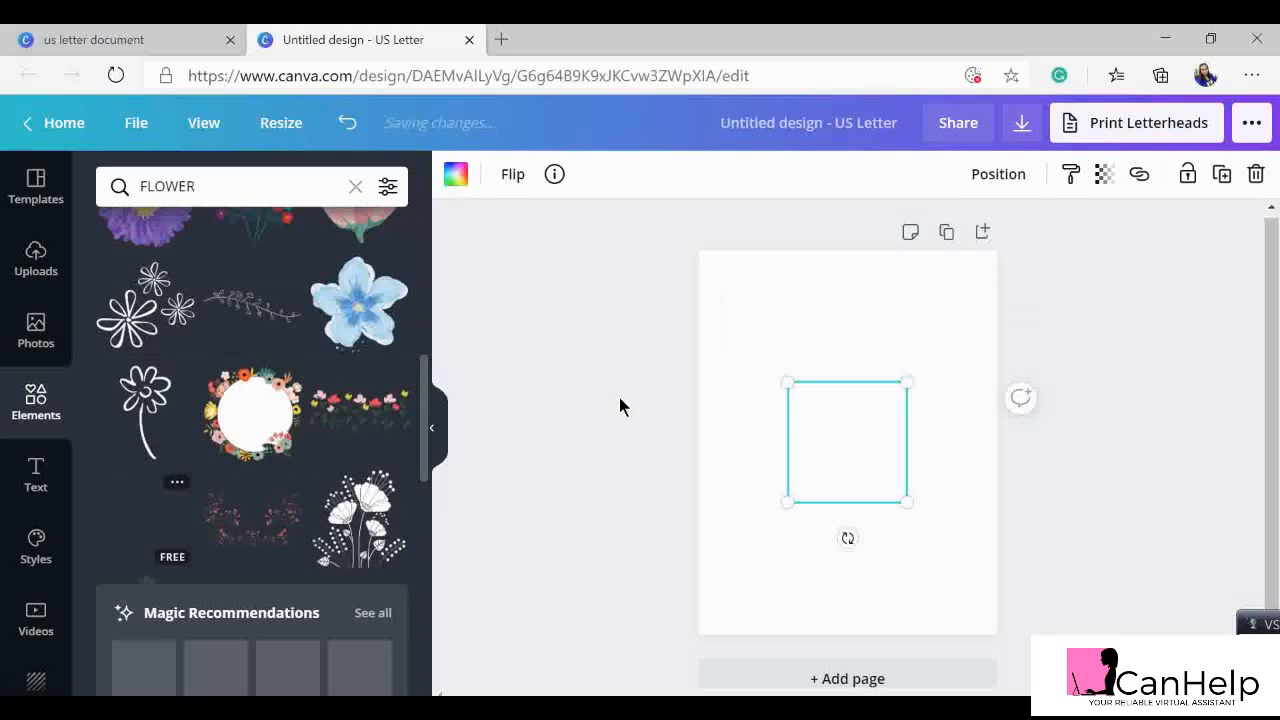
pyautogui.moveTo(850, 440); pyautogui.dragTo(790, 426)
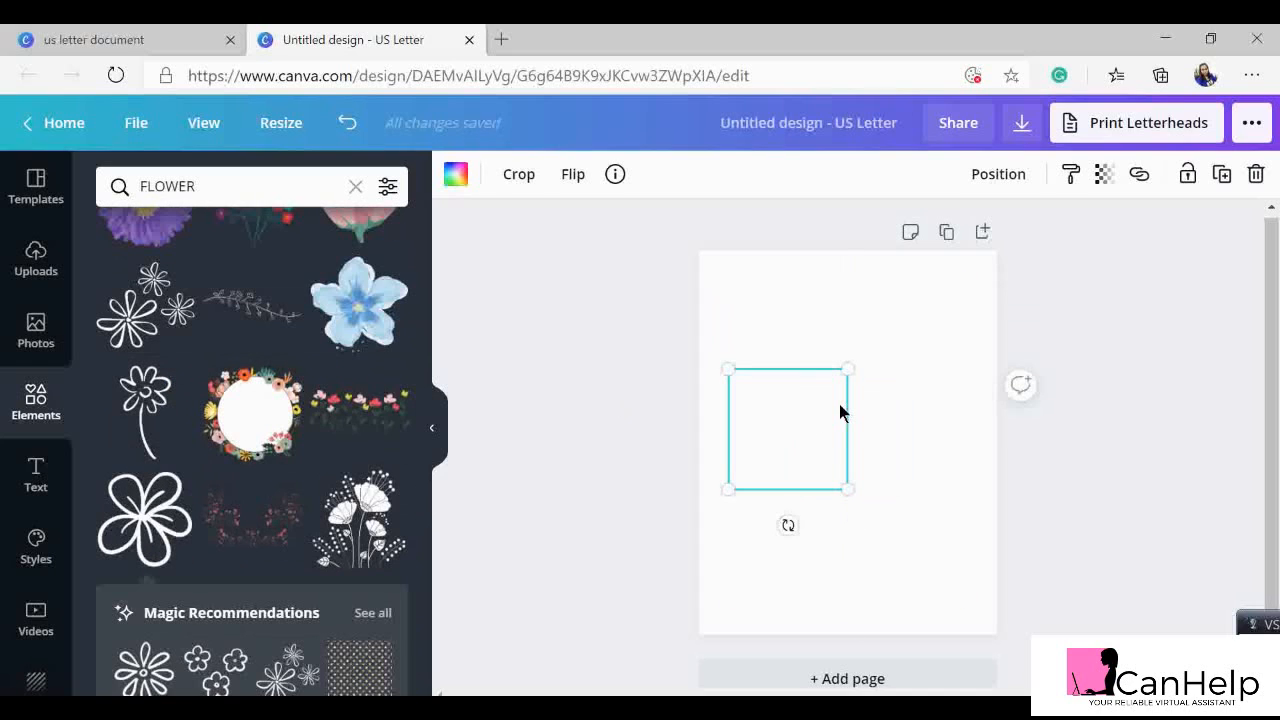
pyautogui.doubleClick(839, 404)
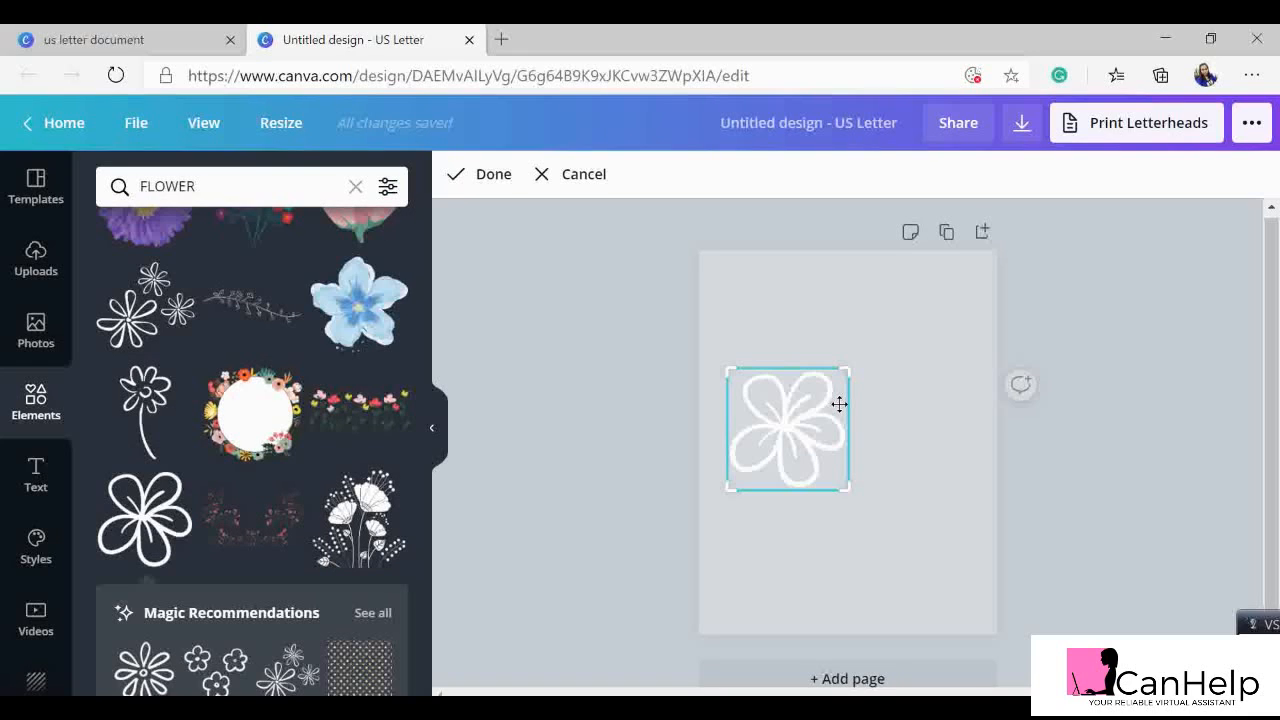
pyautogui.click(913, 318)
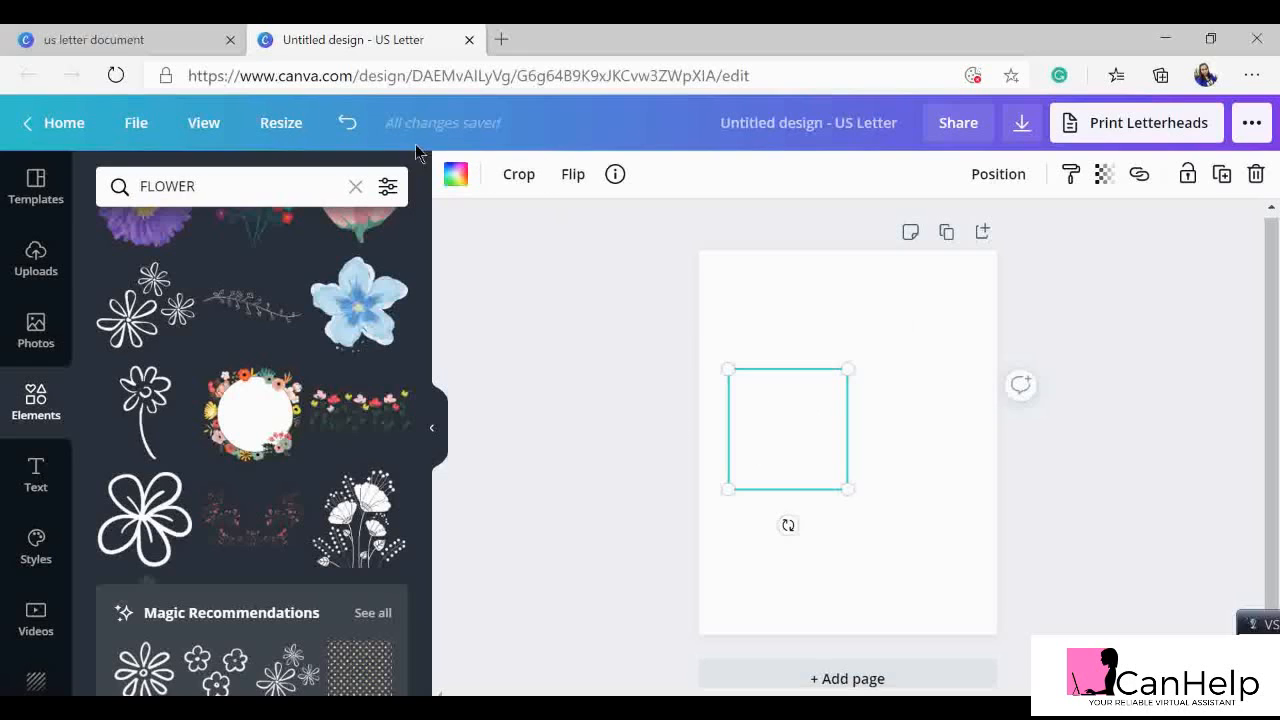
# - Recolour the five-petal flower and the three-flower graphic black
pyautogui.click(452, 173)
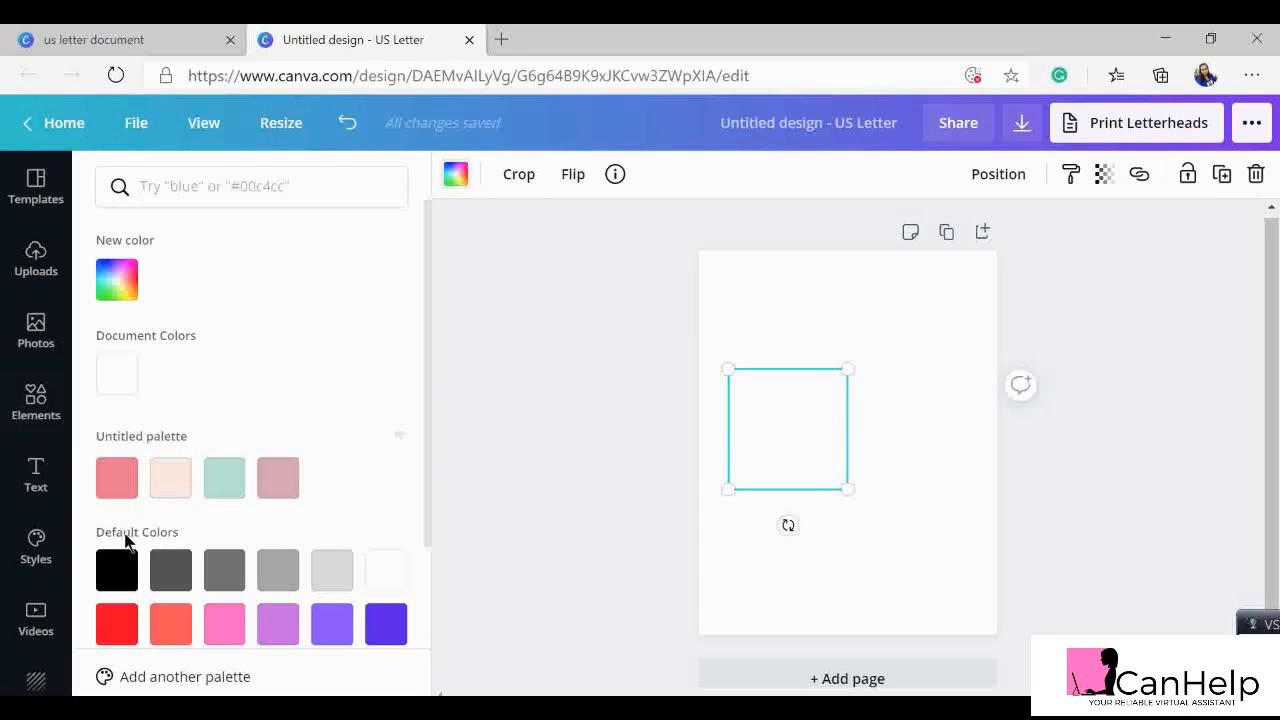
pyautogui.click(118, 577)
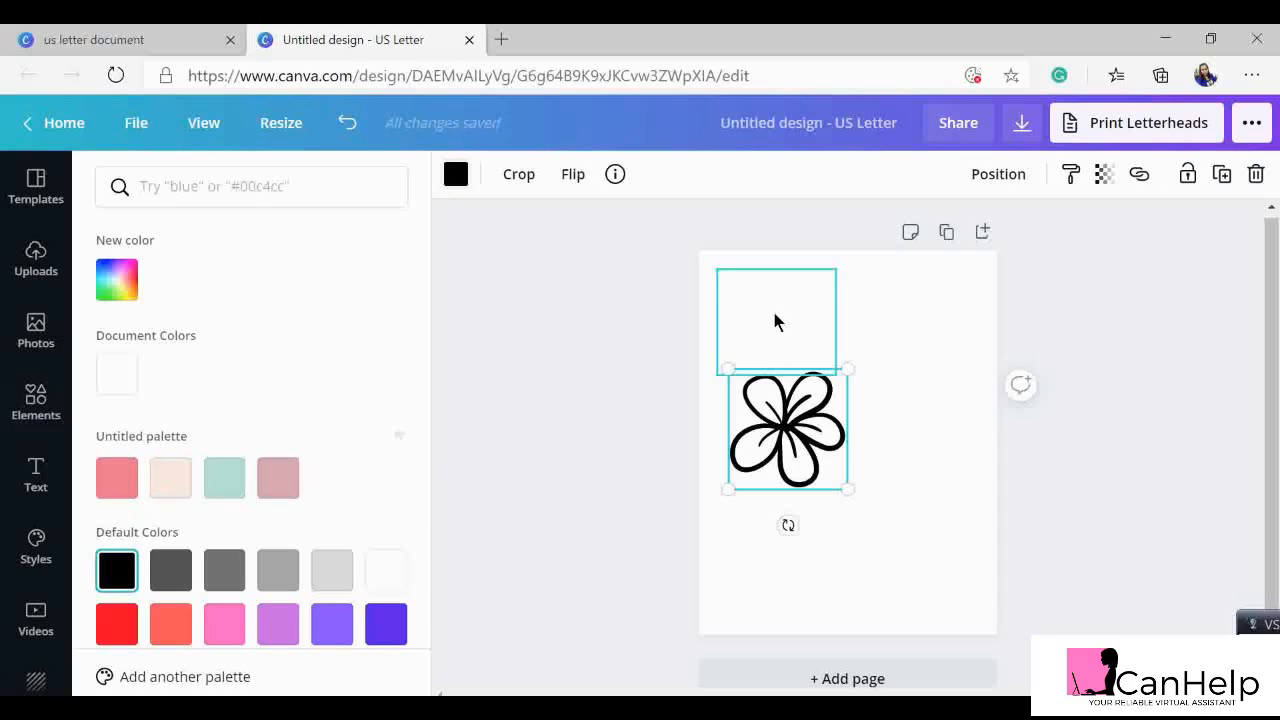
pyautogui.click(775, 320)
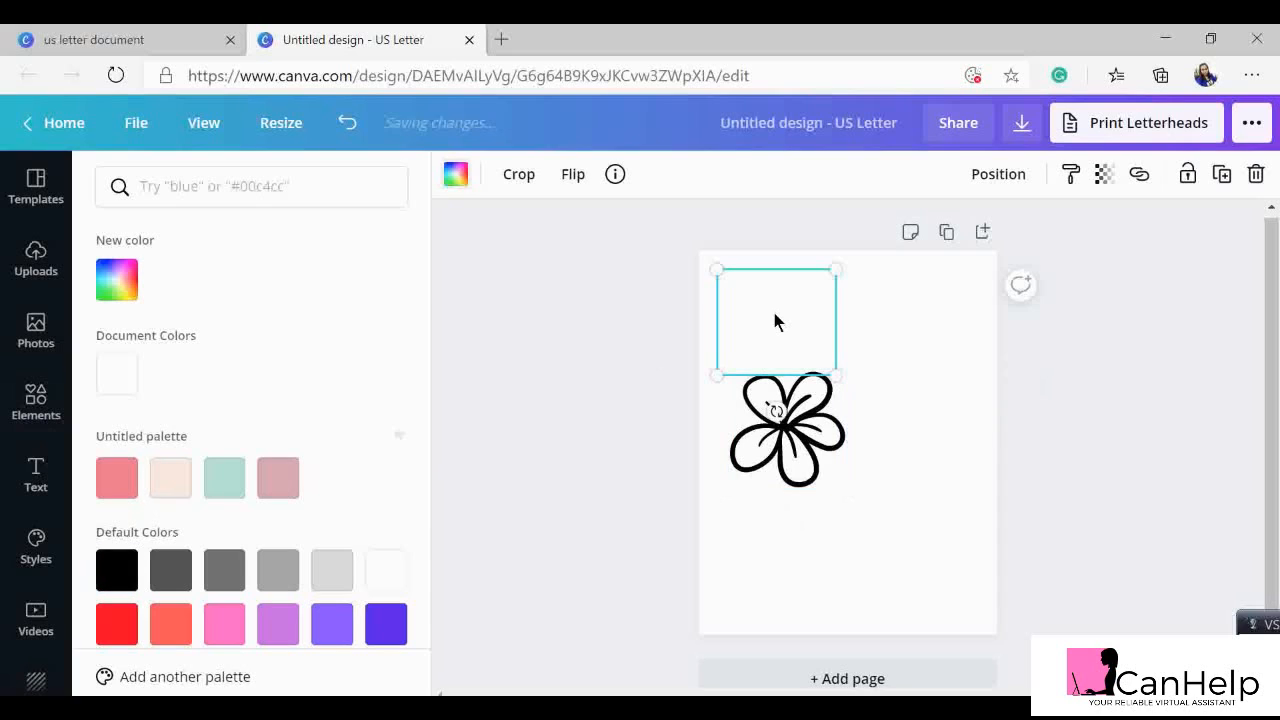
pyautogui.click(113, 588)
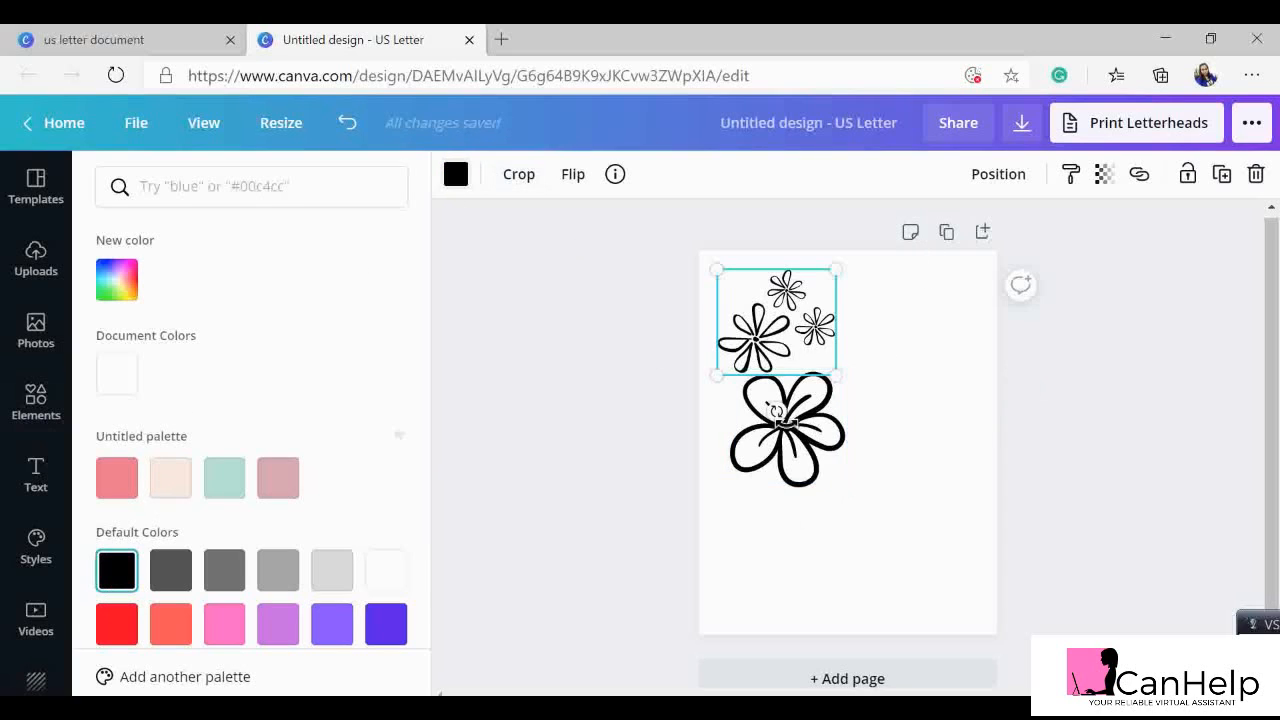
# - Shrink the five-petal flower and move it to the page's left edge, clear of the three-flower graphic above
pyautogui.click(781, 468)
pyautogui.moveTo(781, 468); pyautogui.dragTo(770, 554)
pyautogui.moveTo(815, 514); pyautogui.dragTo(760, 420)
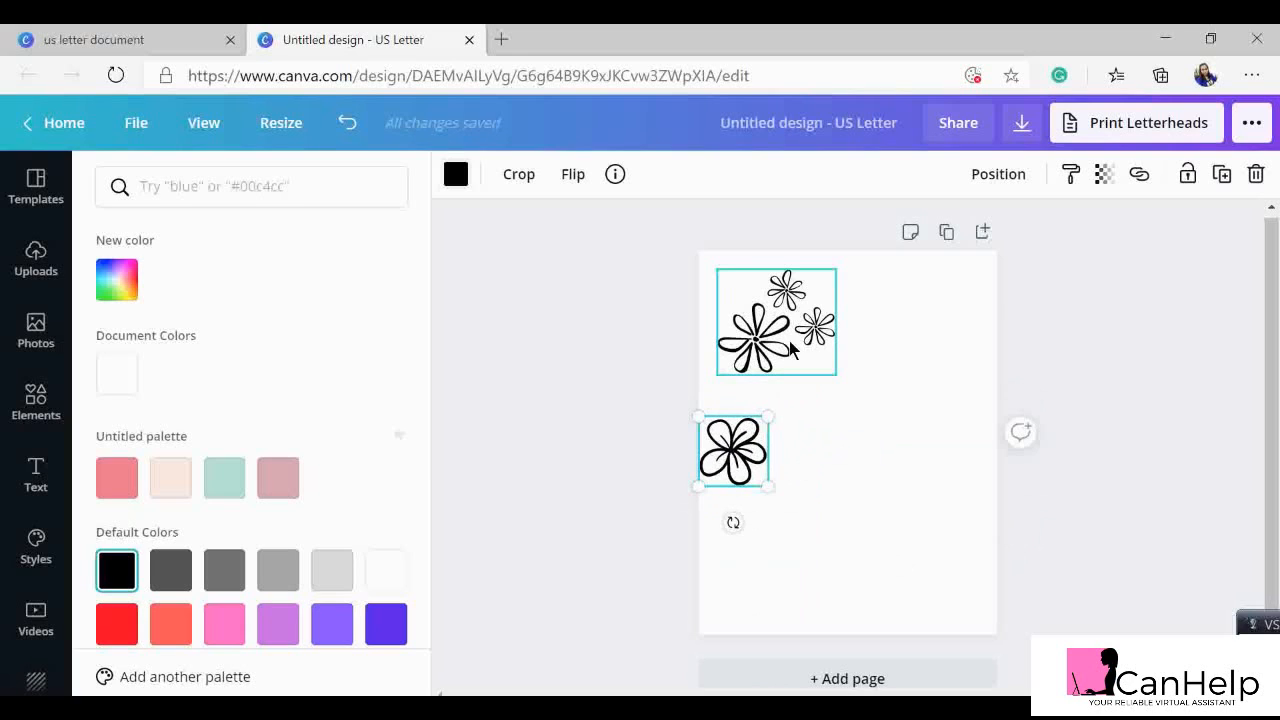
# - Move the three-flower graphic to the page's upper right corner, rotate it clockwise and shrink it slightly
pyautogui.moveTo(789, 338); pyautogui.dragTo(948, 334)
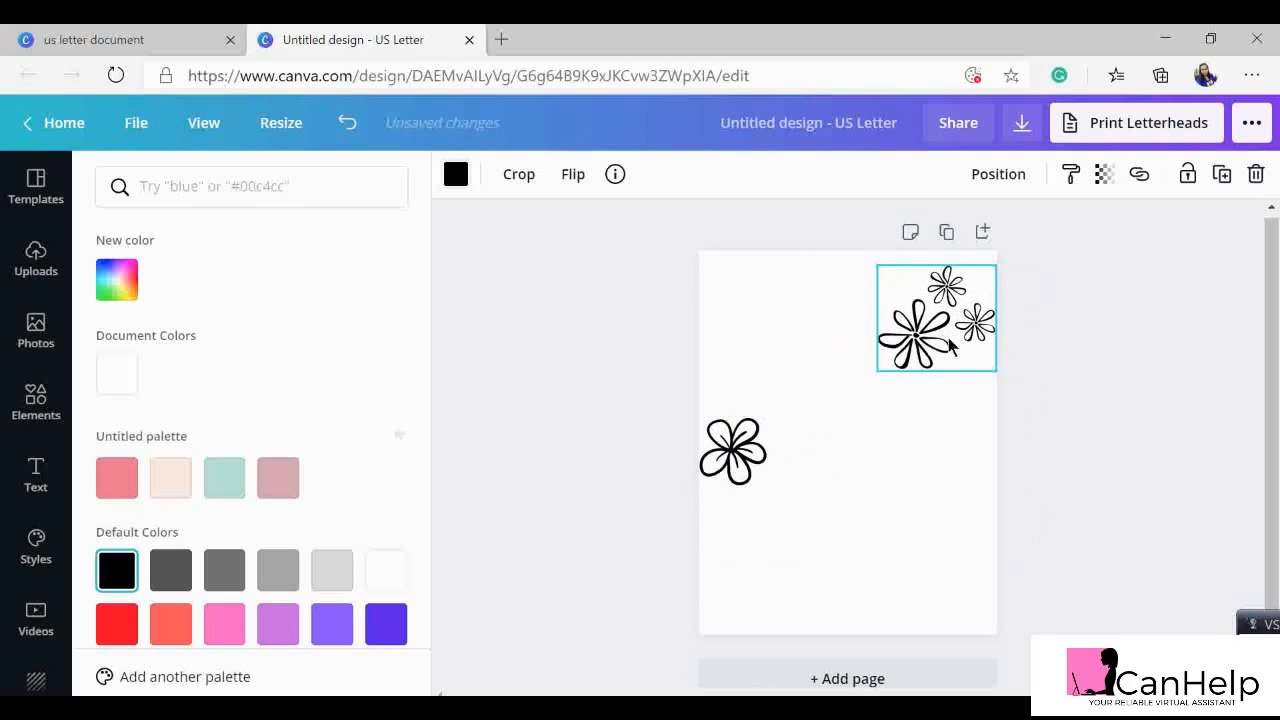
pyautogui.moveTo(918, 408)
pyautogui.mouseDown()
pyautogui.moveTo(886, 394)
pyautogui.moveTo(905, 405)
pyautogui.mouseUp()
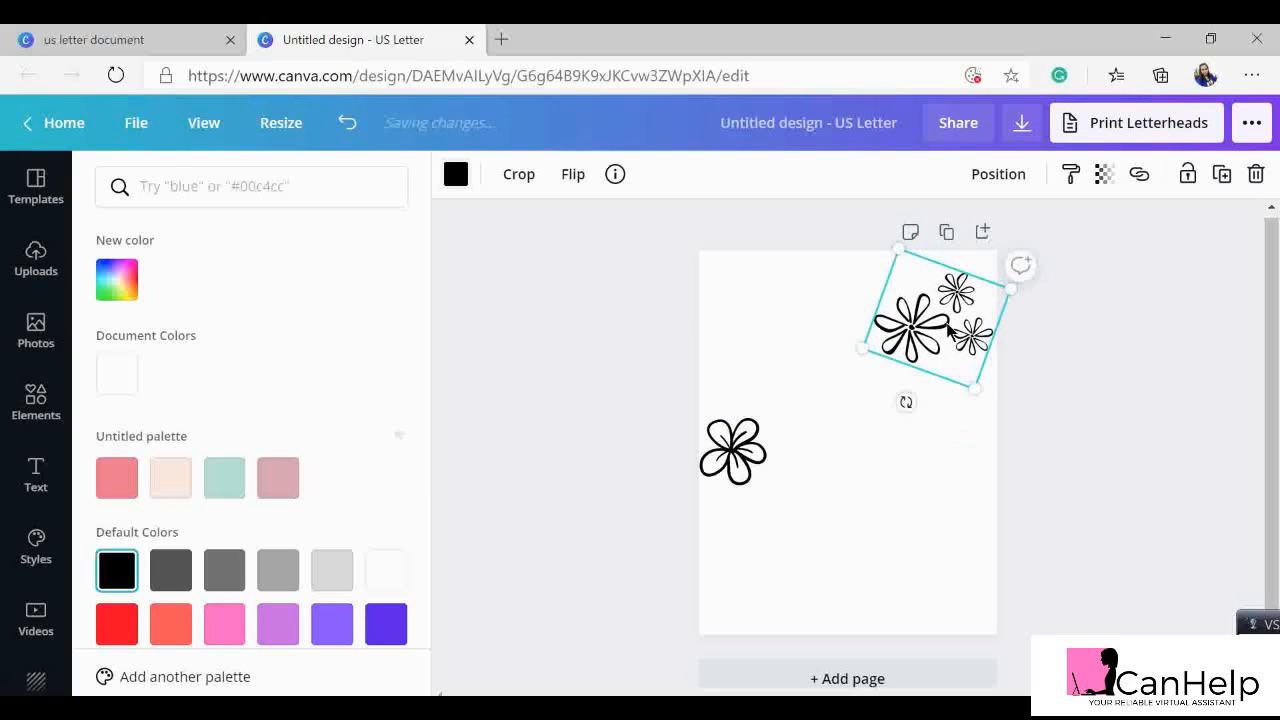
pyautogui.moveTo(947, 312); pyautogui.dragTo(949, 319)
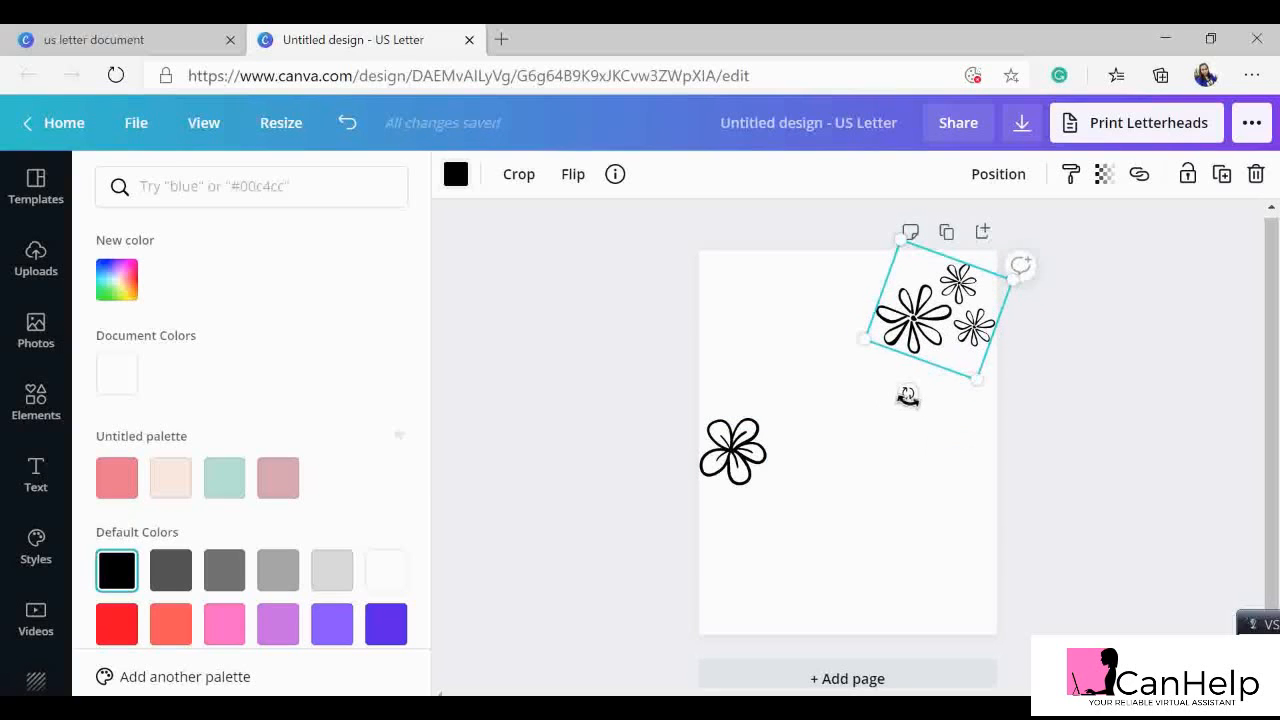
pyautogui.moveTo(907, 397); pyautogui.dragTo(893, 385)
pyautogui.moveTo(865, 328); pyautogui.dragTo(884, 322)
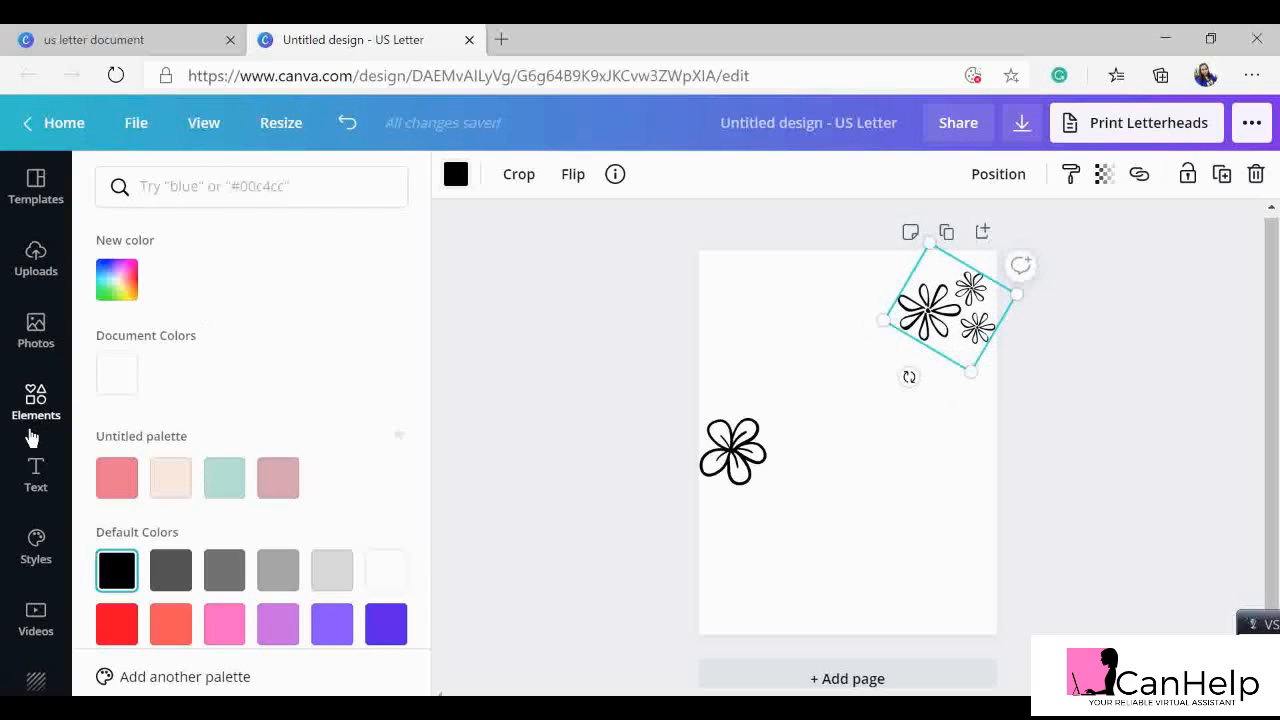
# - Search the elements library for "FLOWER"
pyautogui.click(30, 437)
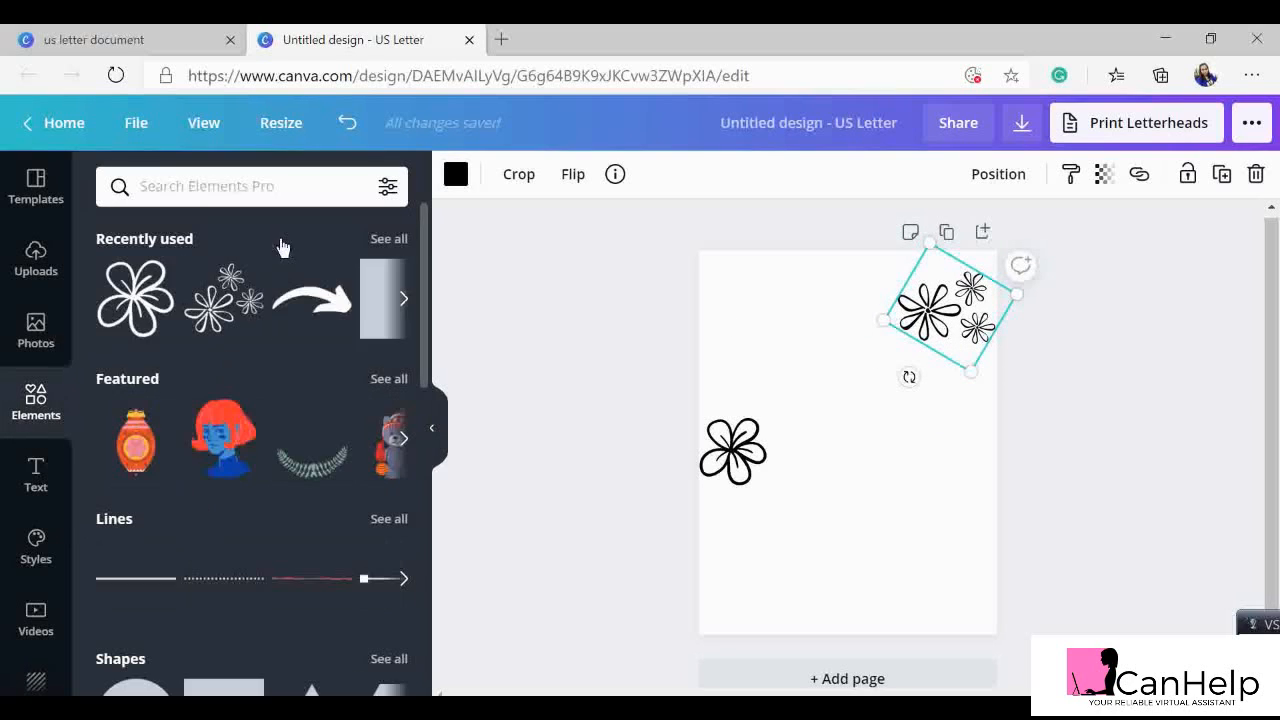
pyautogui.scroll(-3, 243, 329)
pyautogui.scroll(3, 266, 257)
pyautogui.click(268, 196)
pyautogui.write('FLOWER')
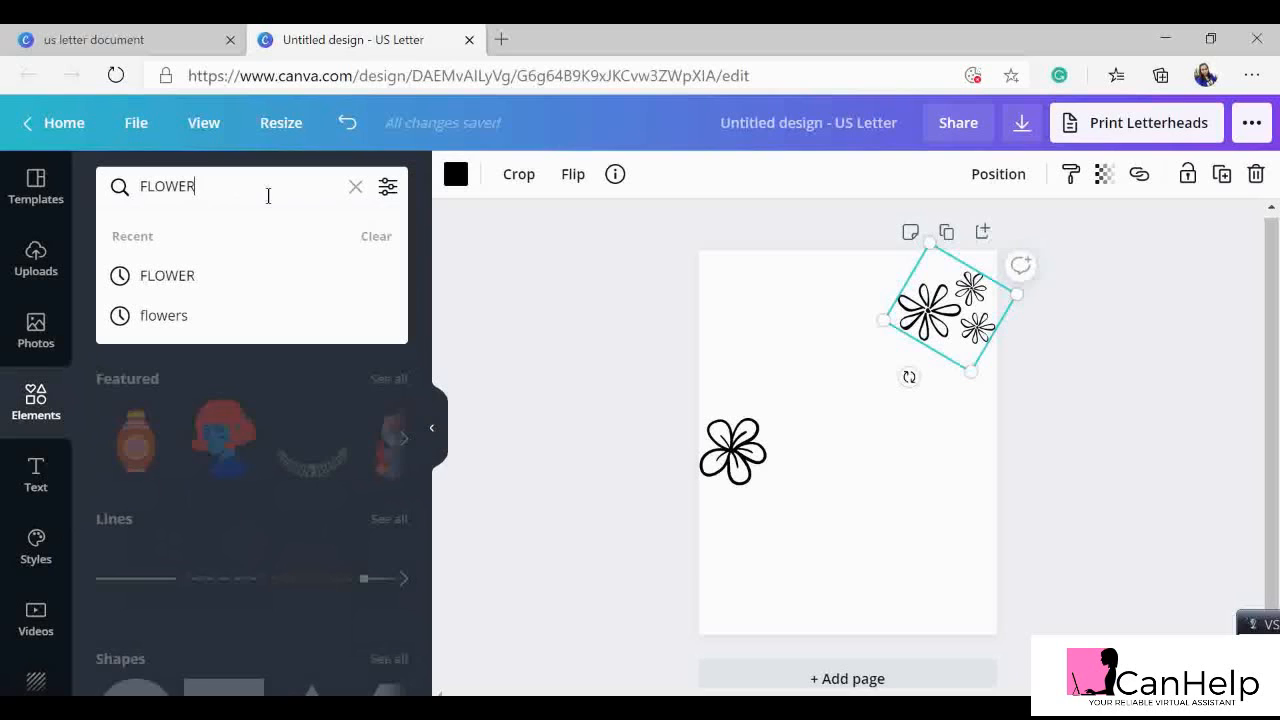
pyautogui.press('Return')
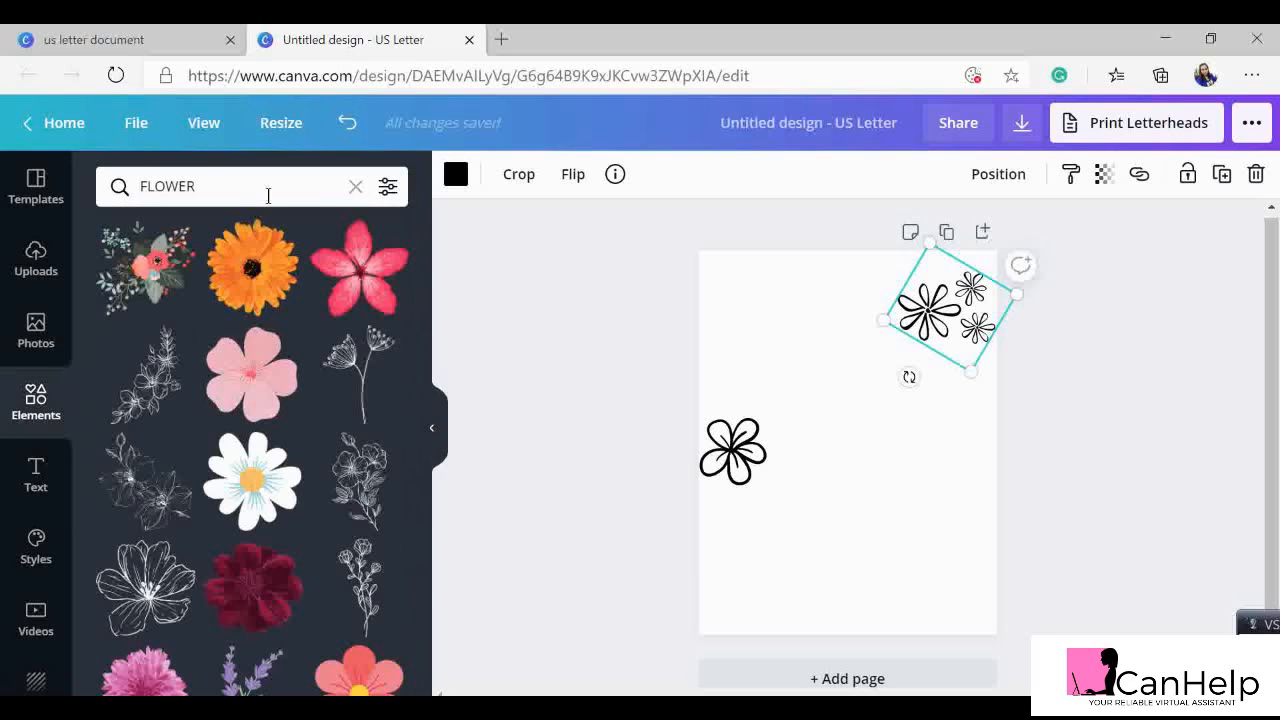
# - Add the outline flower with a stem, shrink it to about 1.8 by 3.4, and place it in the page's lower left corner
pyautogui.scroll(-2, 262, 495)
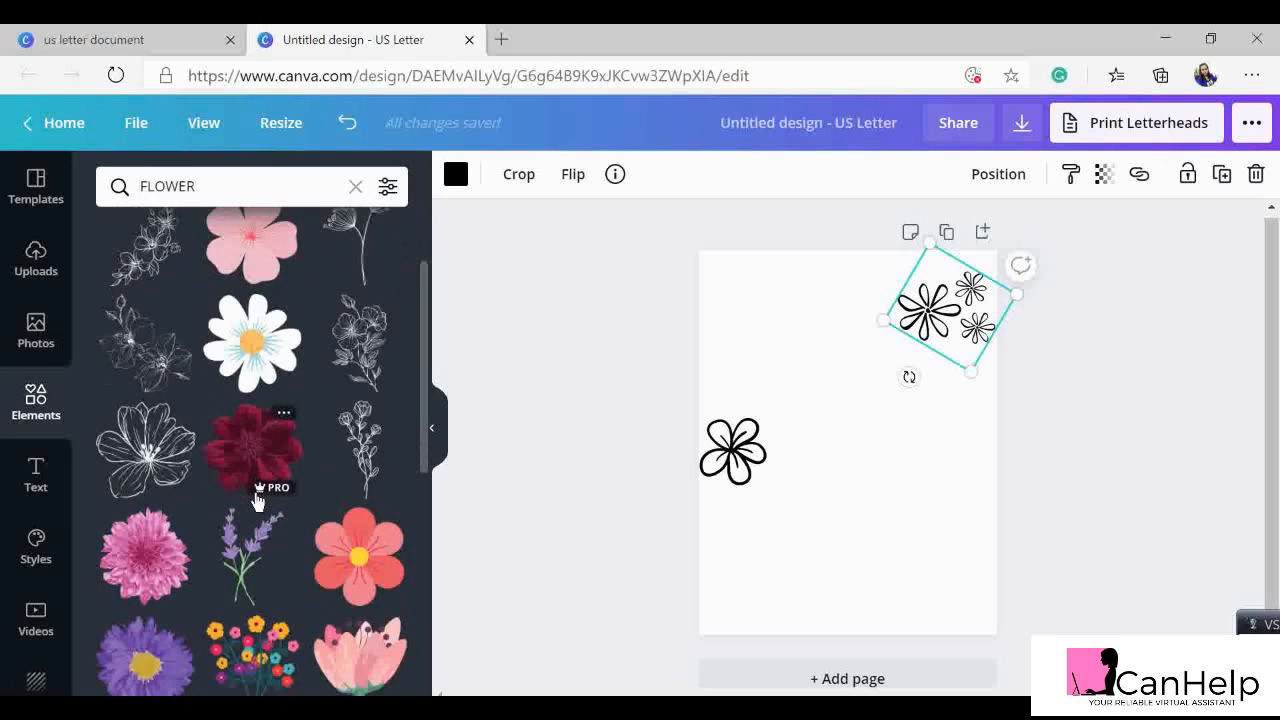
pyautogui.scroll(-4, 257, 500)
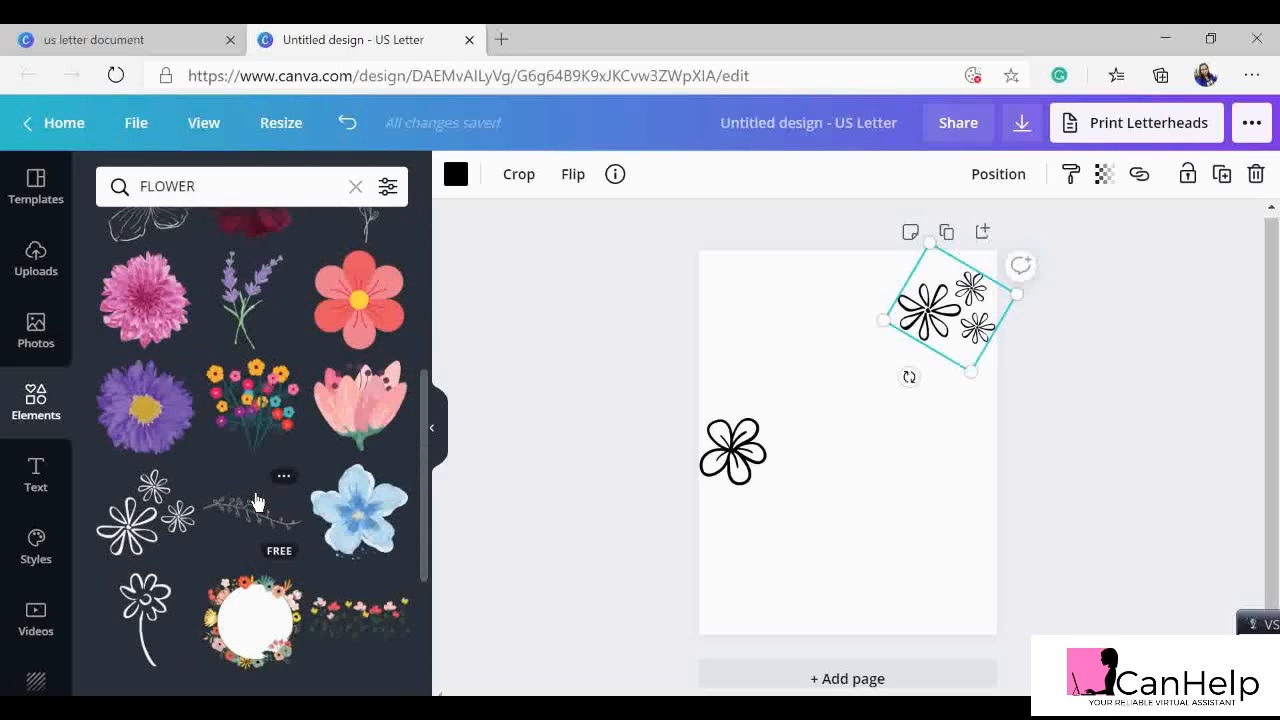
pyautogui.scroll(-5, 257, 500)
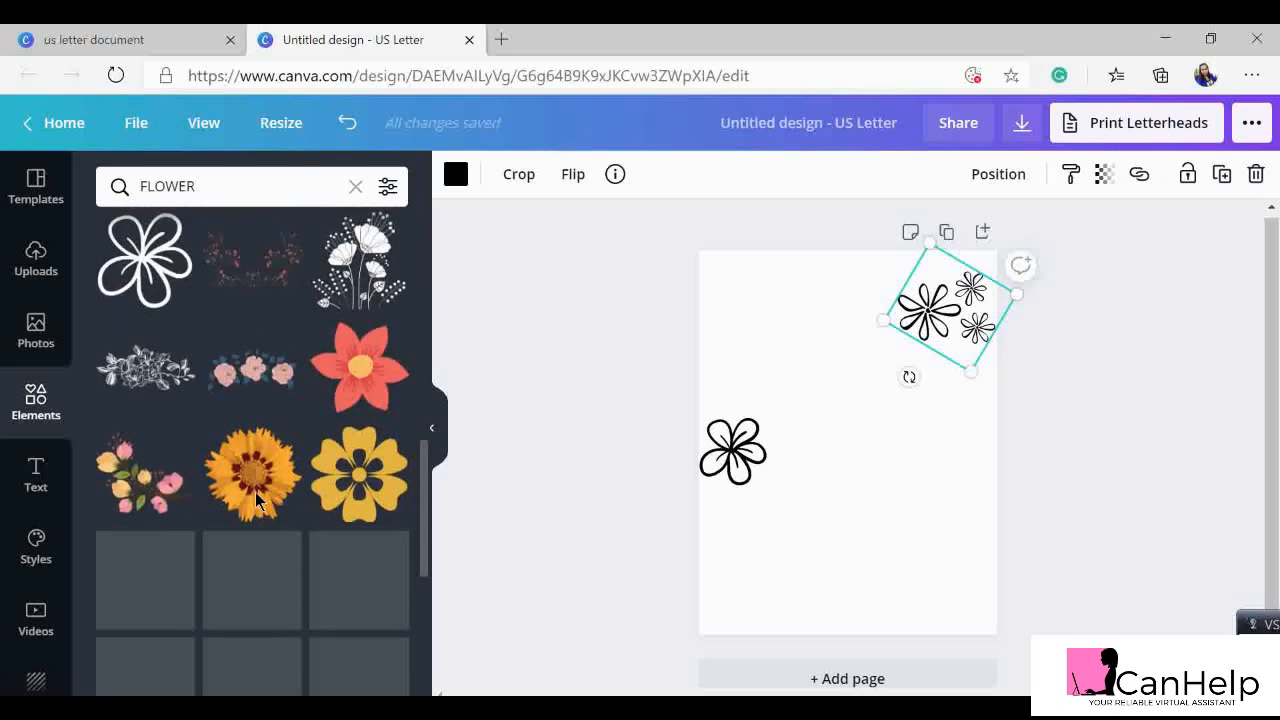
pyautogui.scroll(5, 257, 500)
pyautogui.scroll(-4, 257, 500)
pyautogui.scroll(1, 137, 375)
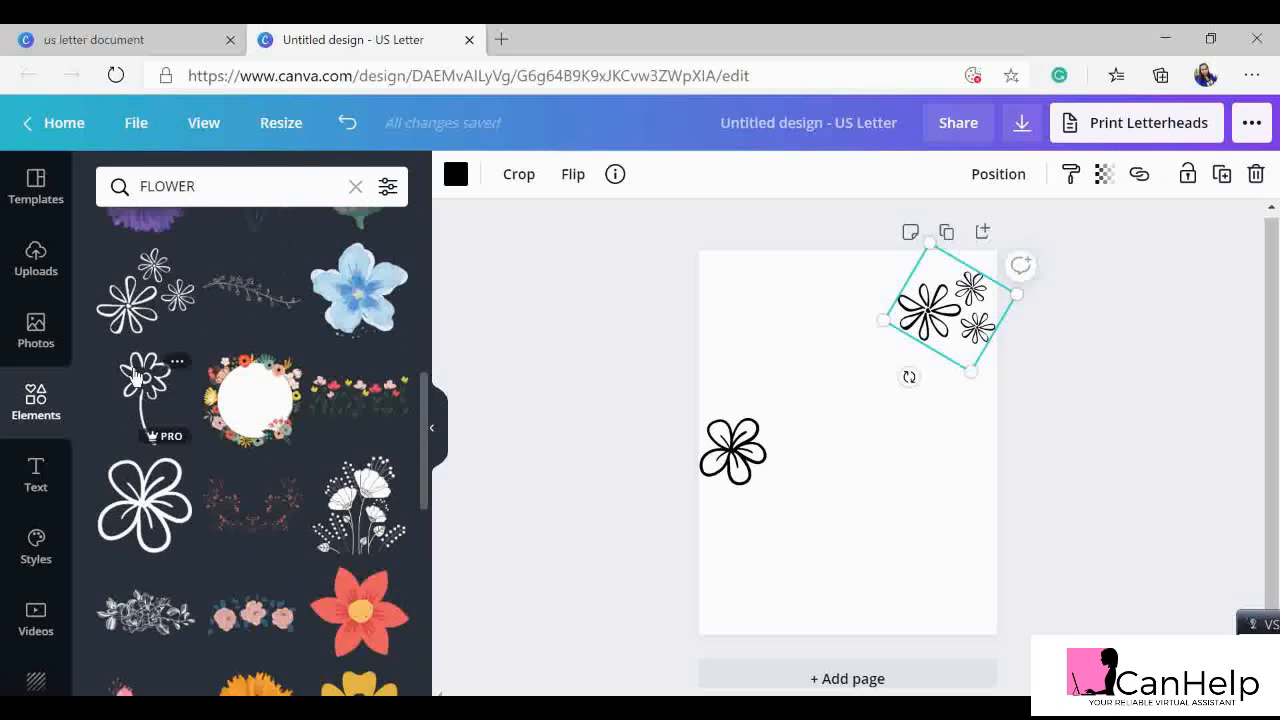
pyautogui.click(137, 375)
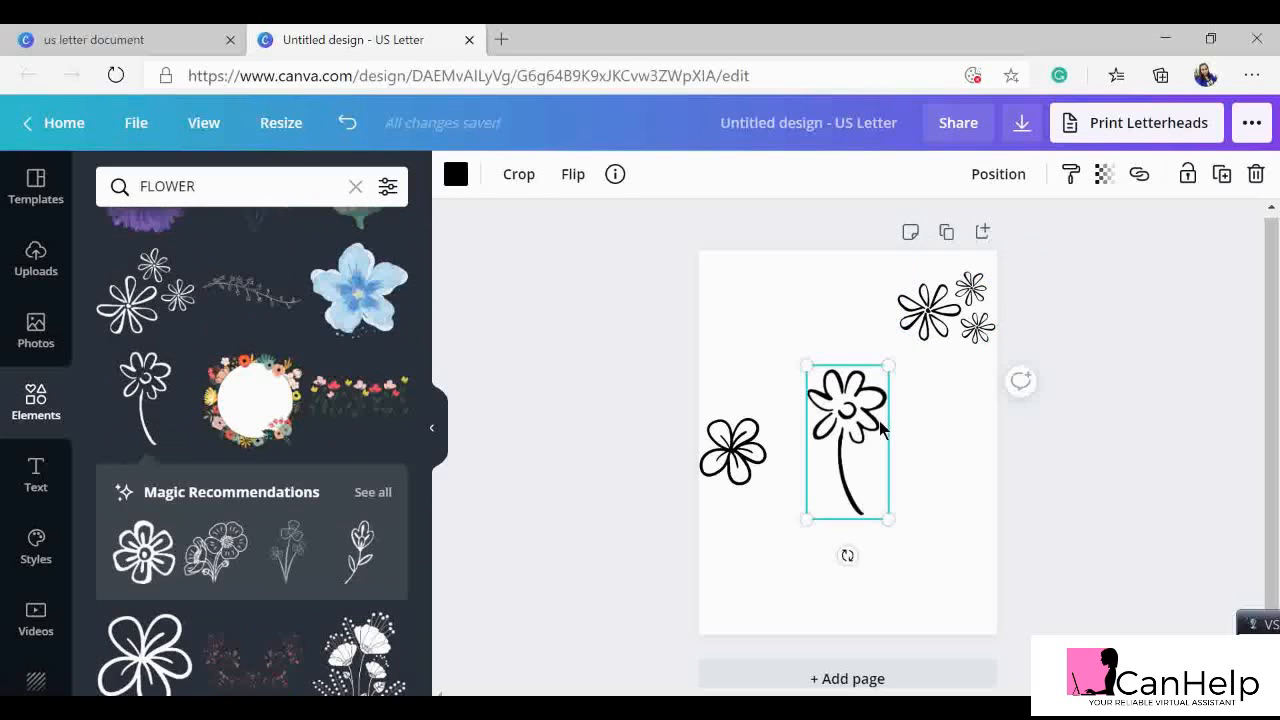
pyautogui.moveTo(829, 506); pyautogui.dragTo(777, 601)
pyautogui.moveTo(848, 455); pyautogui.dragTo(823, 494)
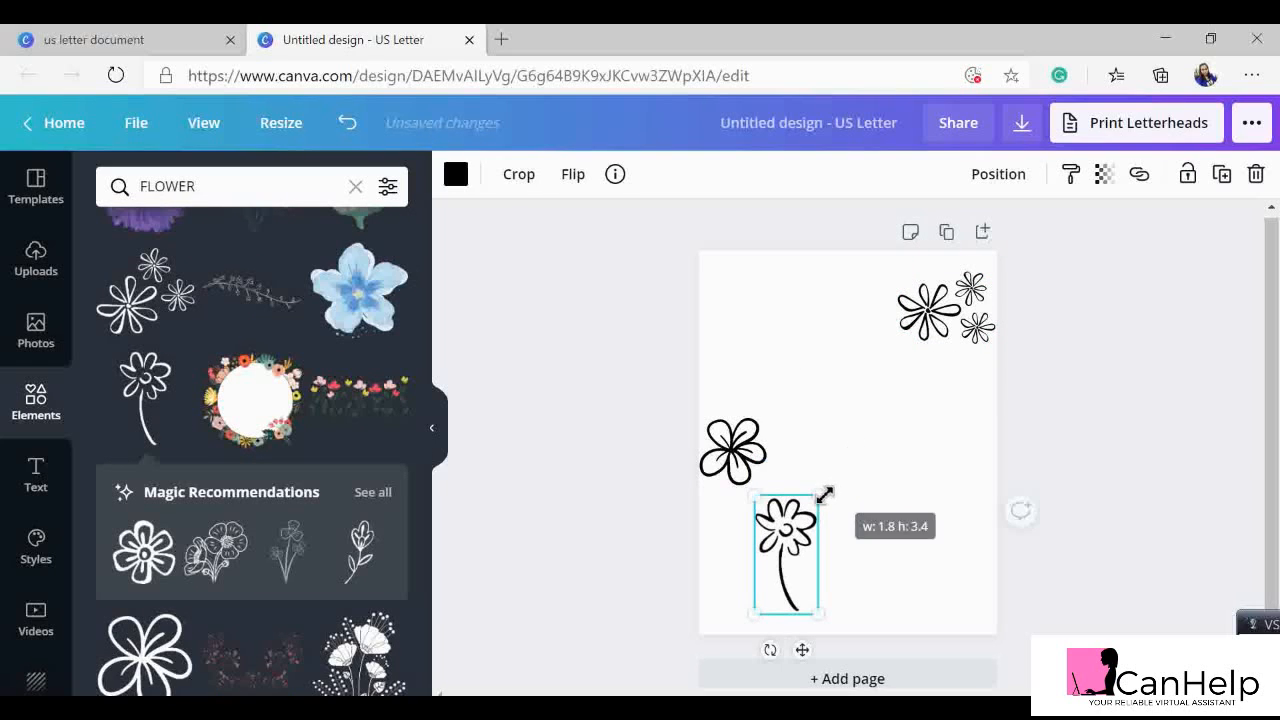
pyautogui.moveTo(791, 549); pyautogui.dragTo(740, 605)
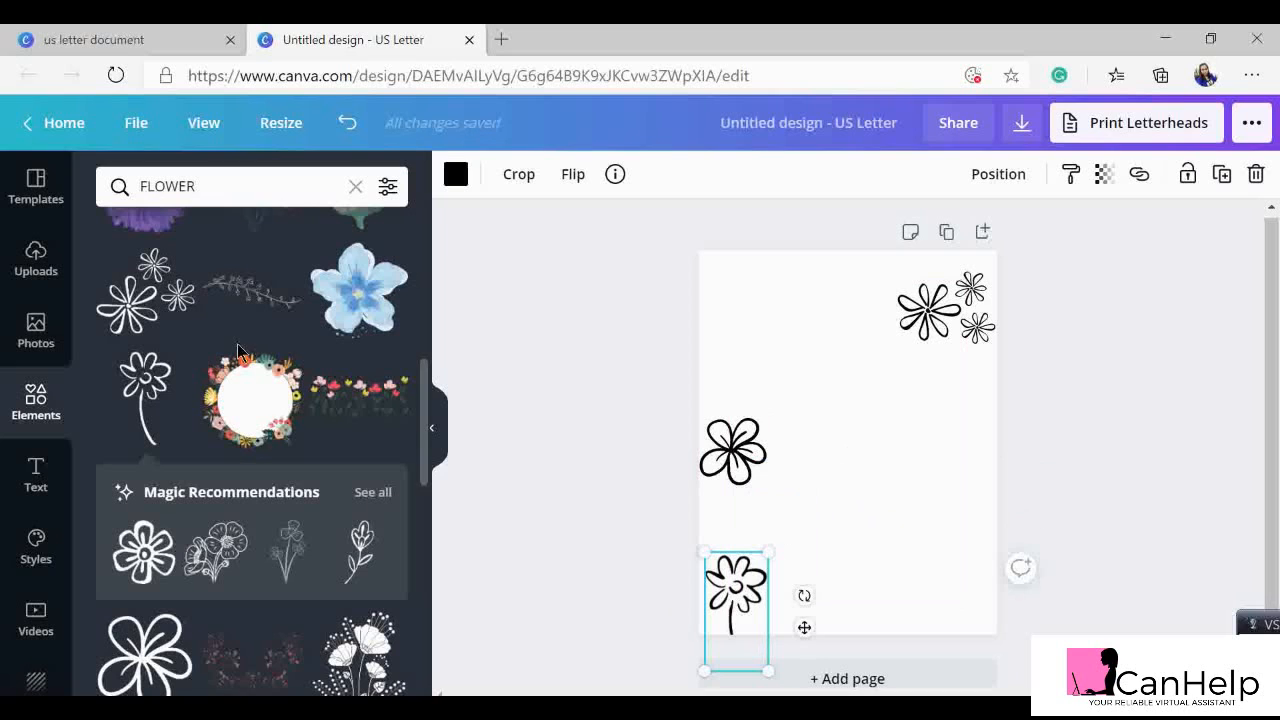
# - Add the free detailed daisy outline, shrink it slightly and place it in the page's lower right corner, running slightly off the page
pyautogui.scroll(-5, 240, 567)
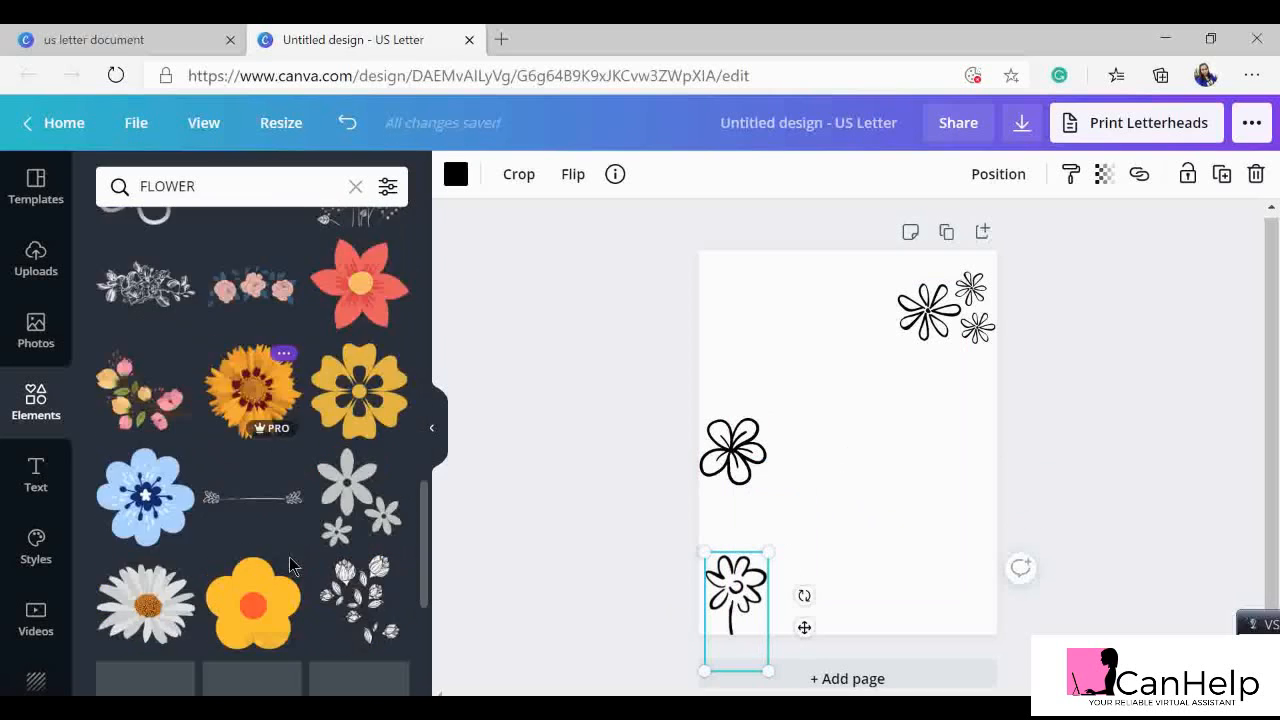
pyautogui.scroll(2, 290, 563)
pyautogui.scroll(-2, 288, 563)
pyautogui.scroll(-4, 308, 450)
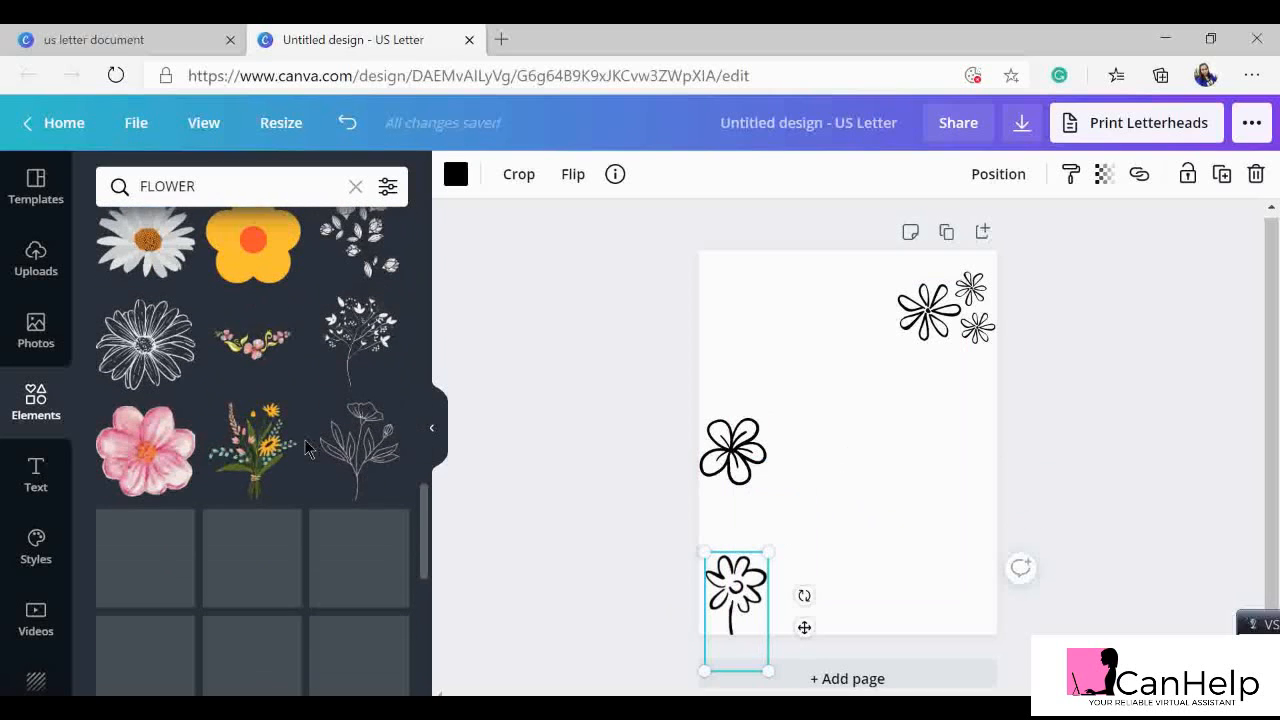
pyautogui.click(150, 346)
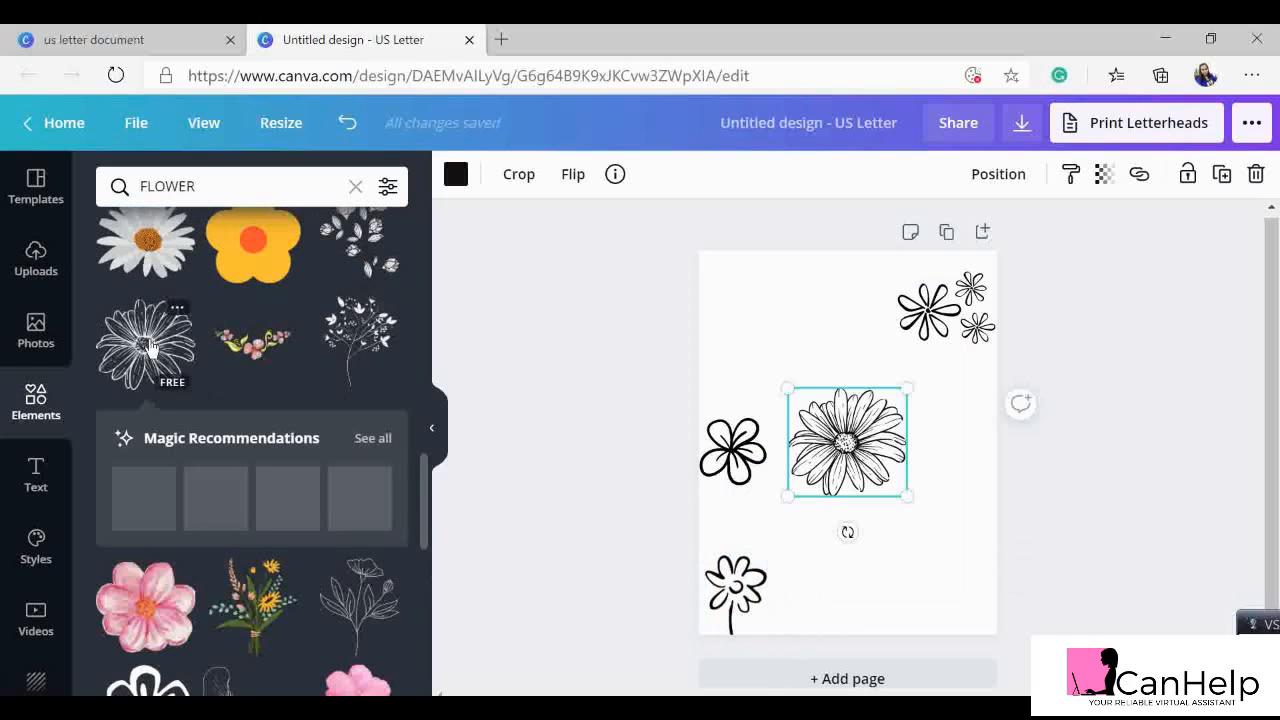
pyautogui.moveTo(791, 394); pyautogui.dragTo(885, 537)
pyautogui.moveTo(951, 575); pyautogui.dragTo(975, 590)
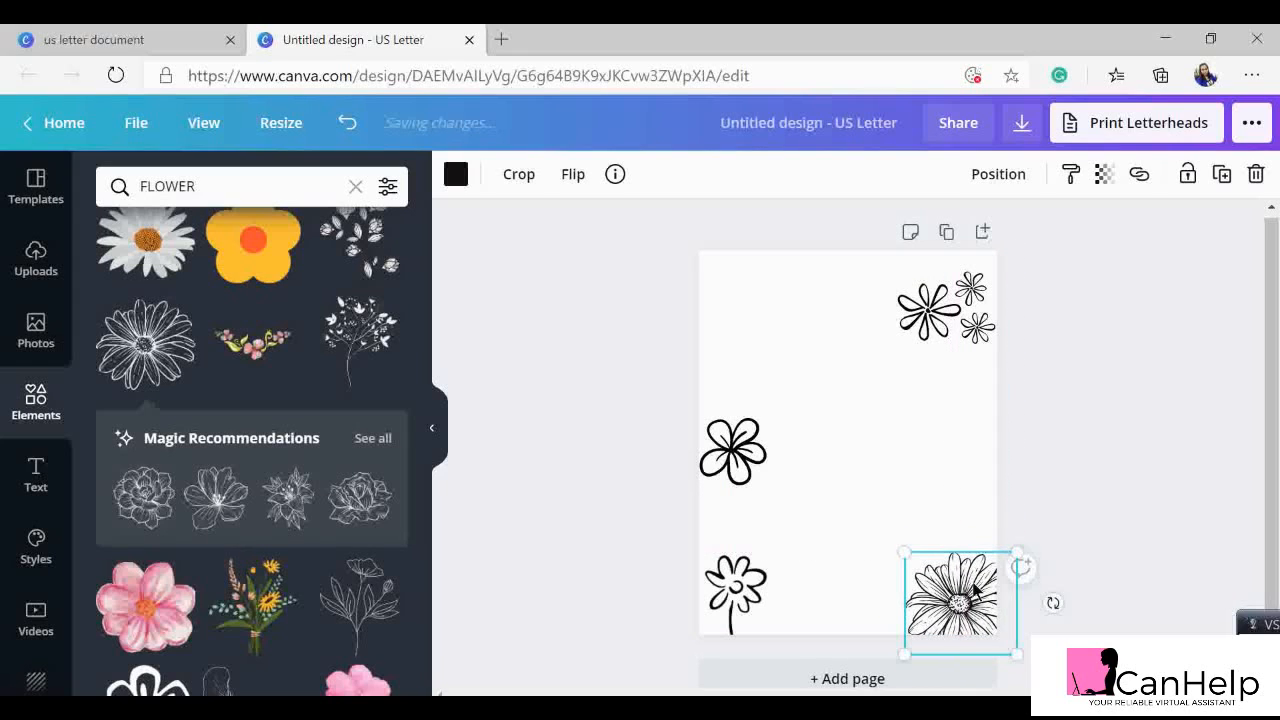
pyautogui.click(1073, 490)
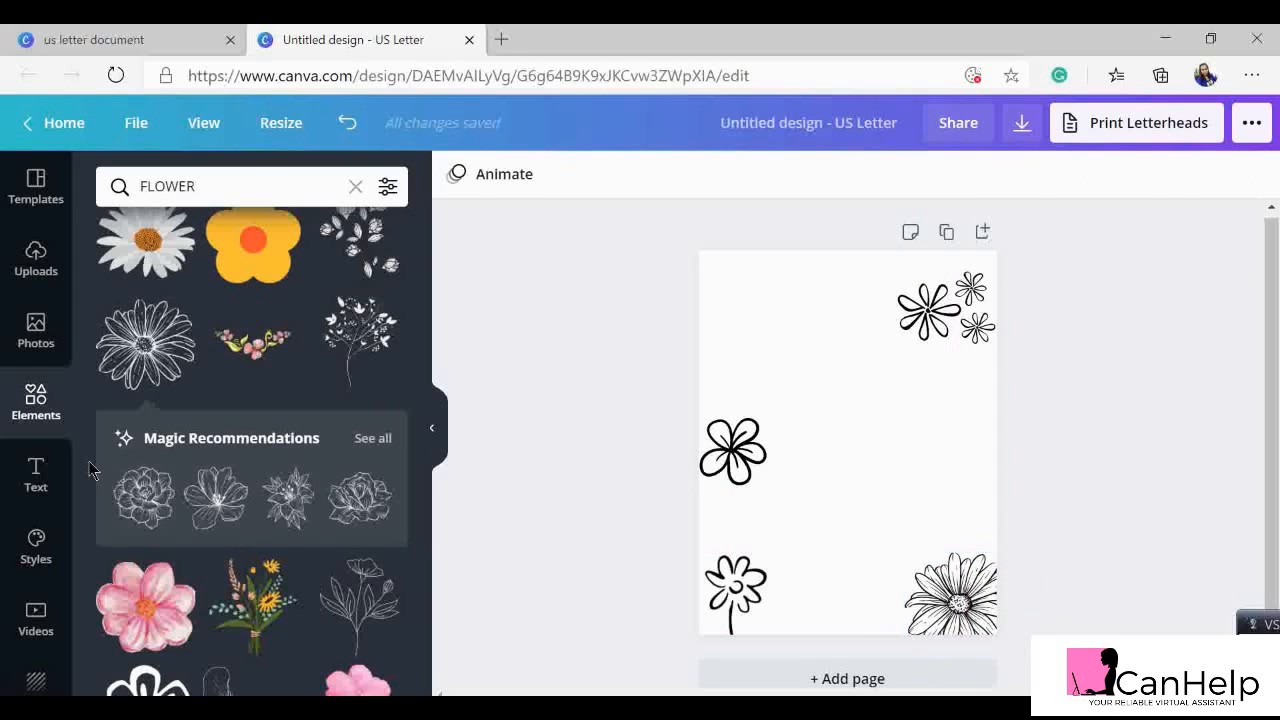
# - Add the free rose outline from the daisy's Magic Recommendations and place it on the page's bottom edge beside the daisy
pyautogui.click(348, 518)
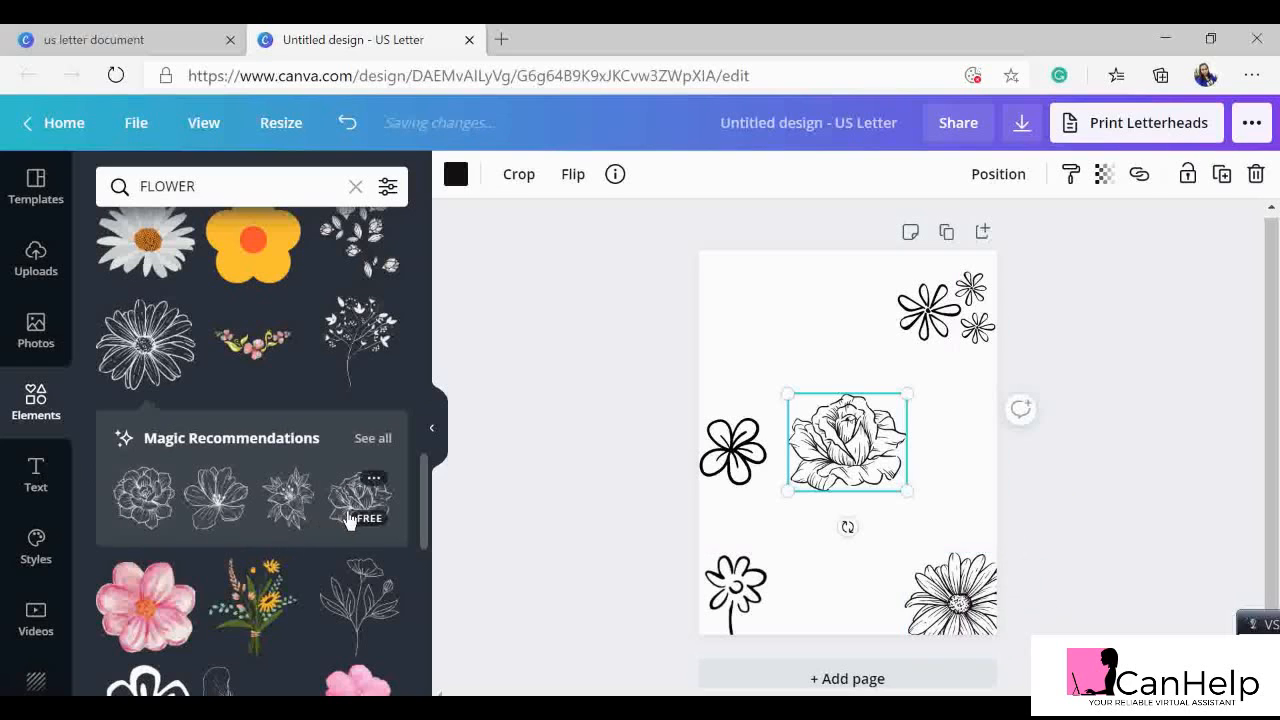
pyautogui.moveTo(847, 445); pyautogui.dragTo(858, 597)
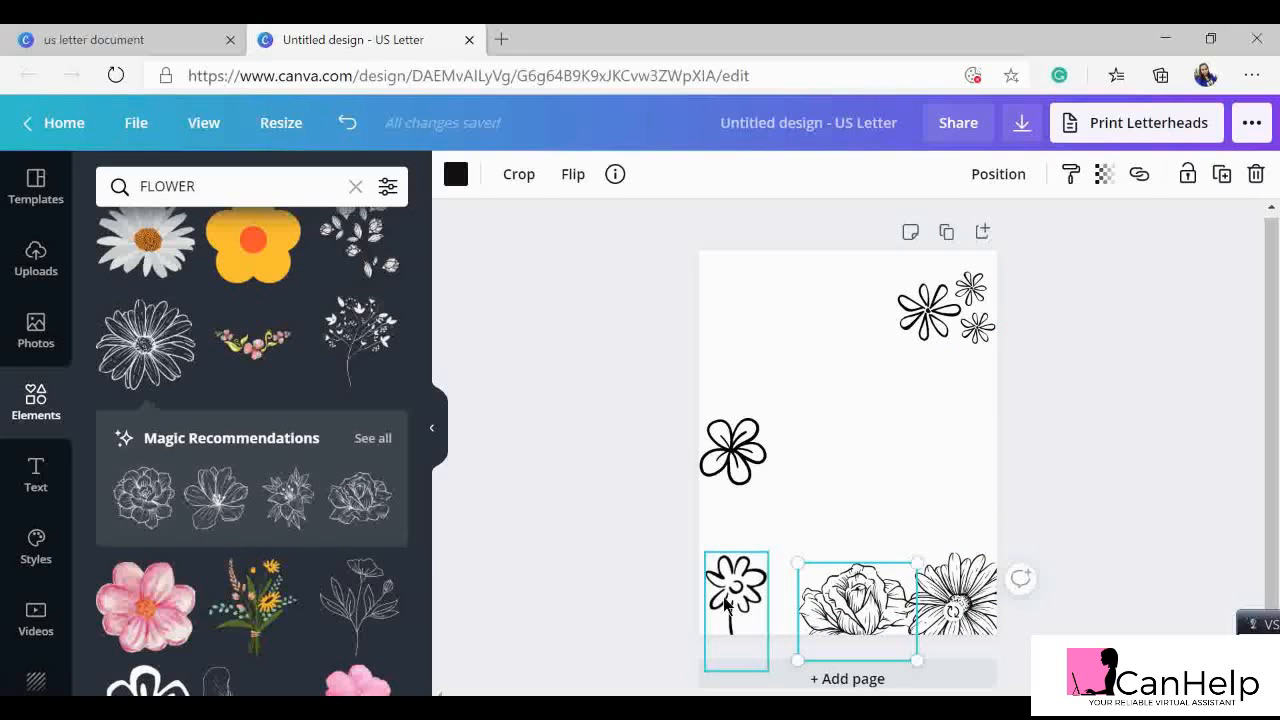
# - Move the stemmed flower from the page's lower left corner to just above the daisy
pyautogui.moveTo(729, 578); pyautogui.dragTo(943, 531)
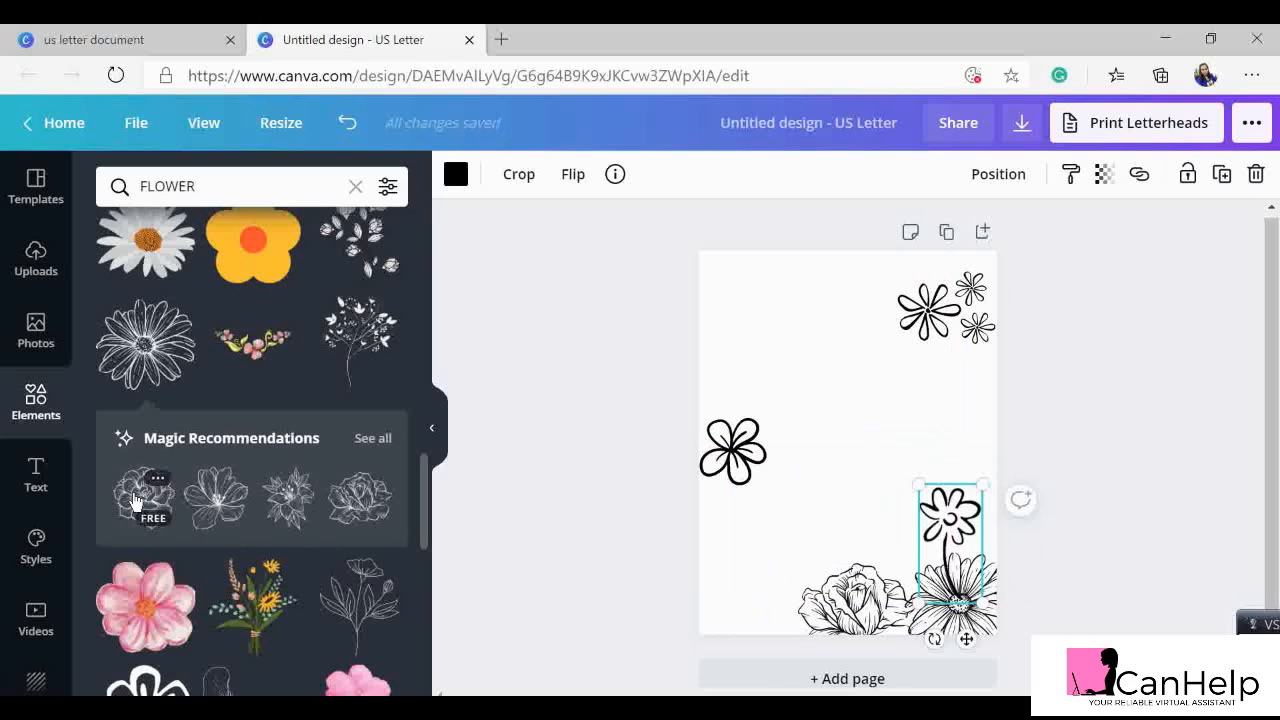
# - Add the free layered-petal flower outline, show all Magic Recommendations, and place the flower in the page's lower left corner
pyautogui.click(140, 497)
pyautogui.click(370, 440)
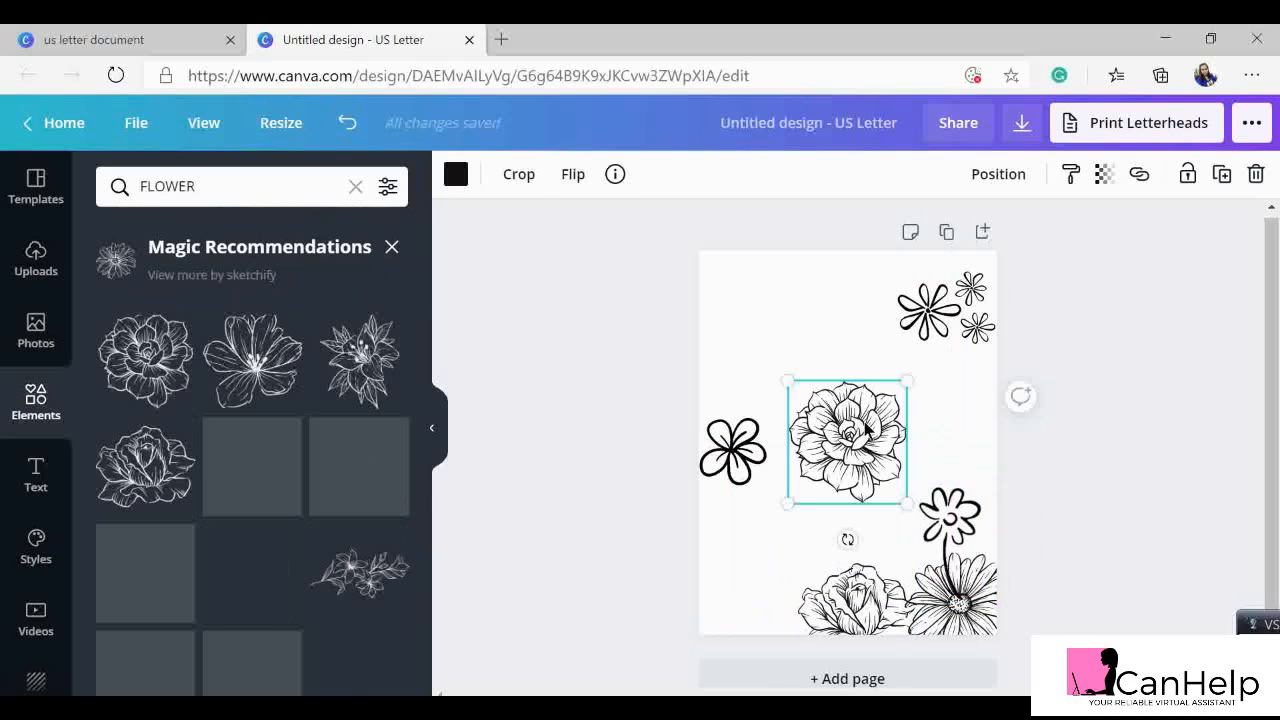
pyautogui.moveTo(868, 429); pyautogui.dragTo(771, 583)
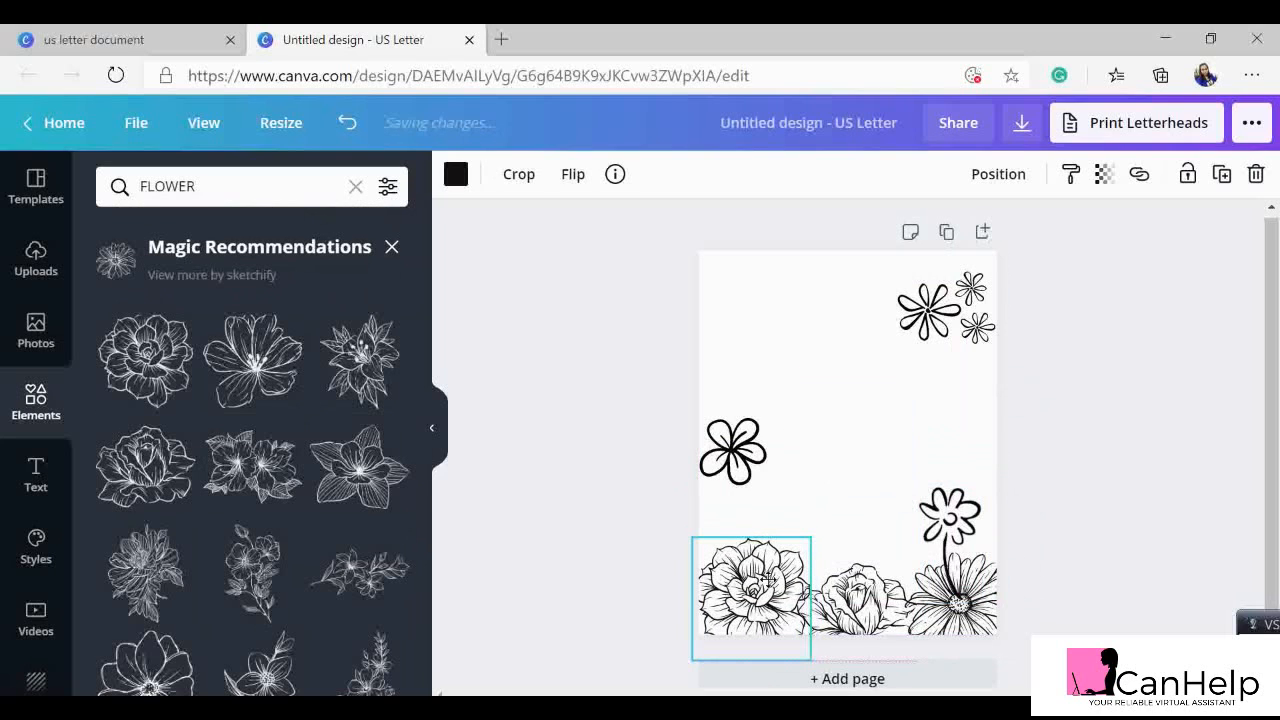
# - Try the stemmed flower behind the rose and above the daisy, and delete it from the page
pyautogui.moveTo(965, 525); pyautogui.dragTo(825, 568)
pyautogui.rightClick(822, 566)
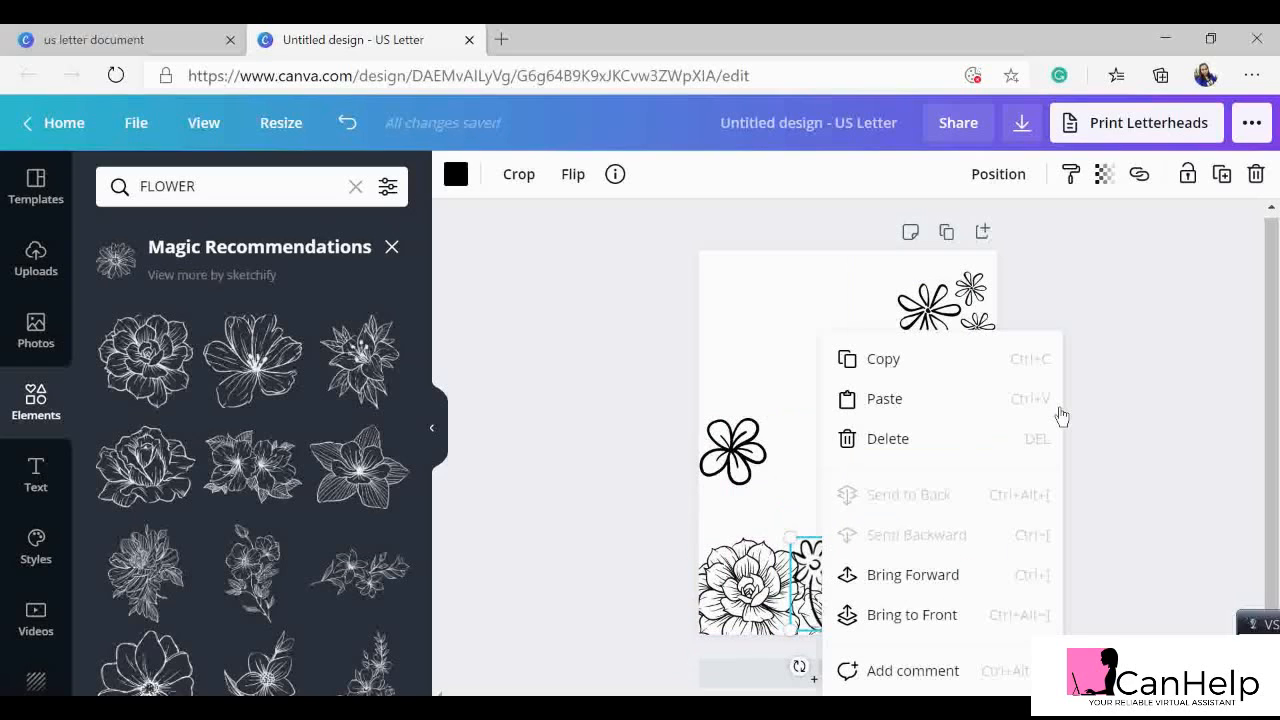
pyautogui.click(1090, 430)
pyautogui.click(817, 568)
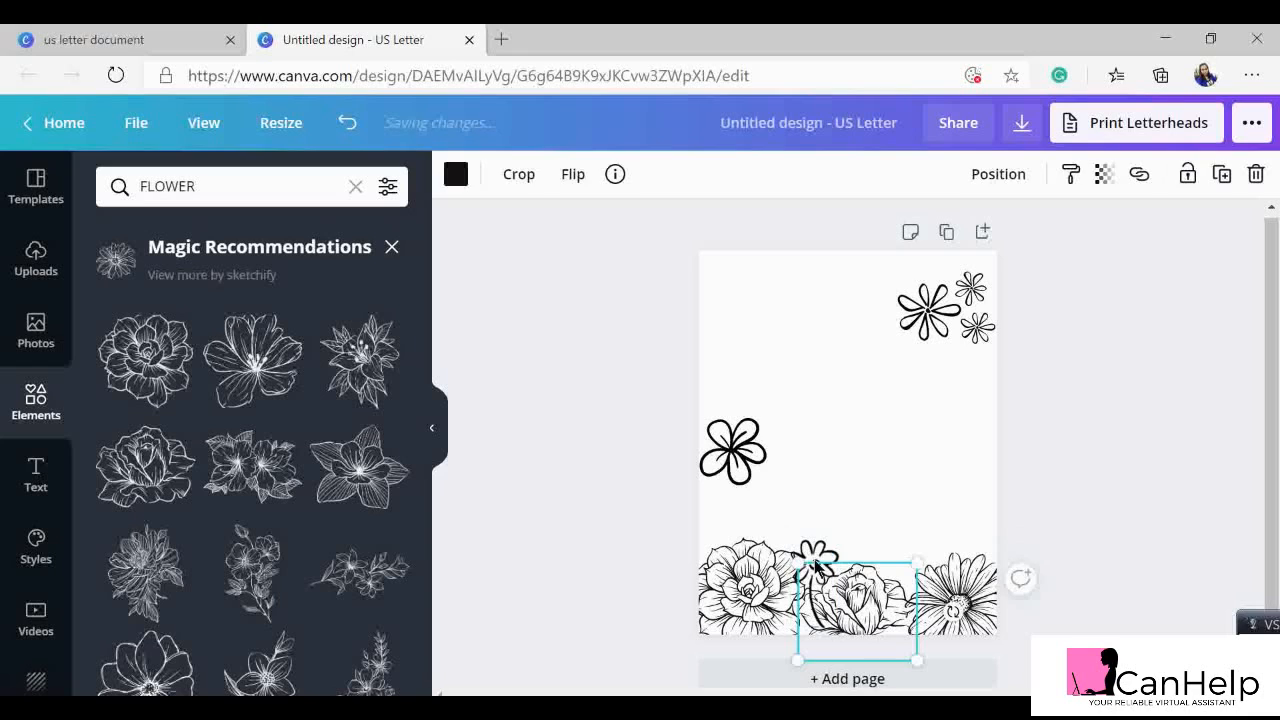
pyautogui.moveTo(817, 566); pyautogui.dragTo(952, 479)
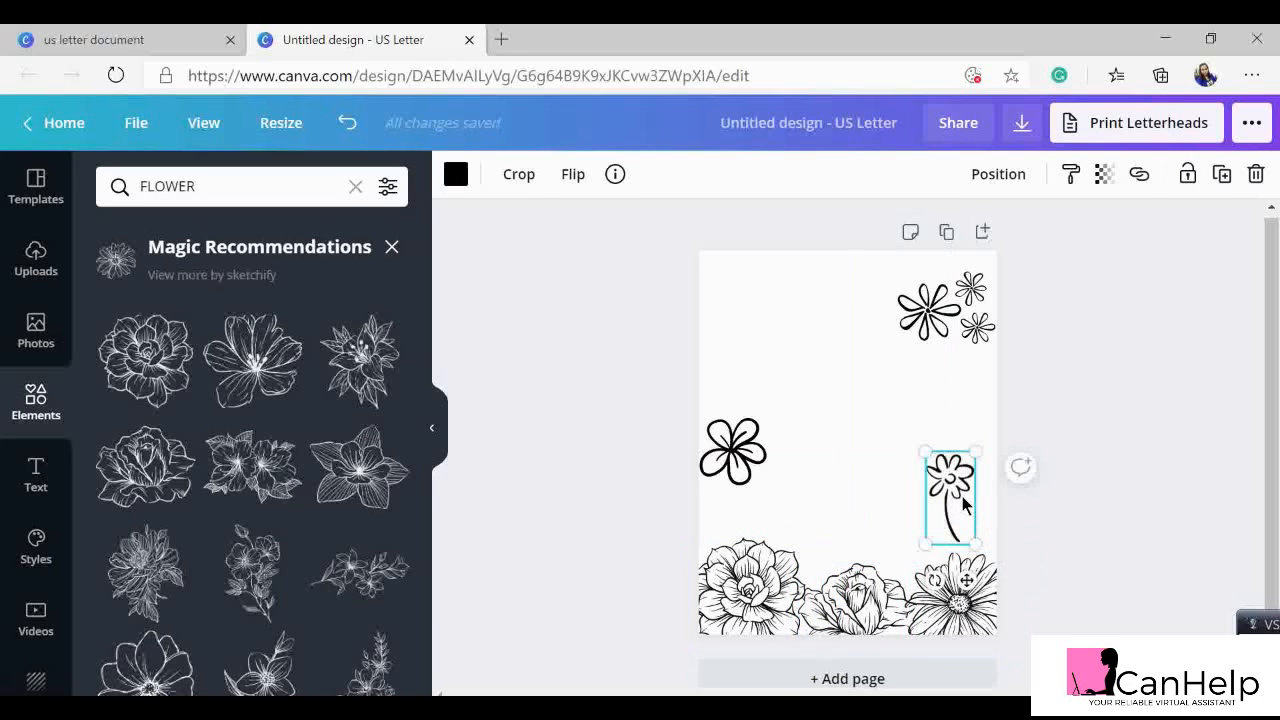
pyautogui.press('Delete')
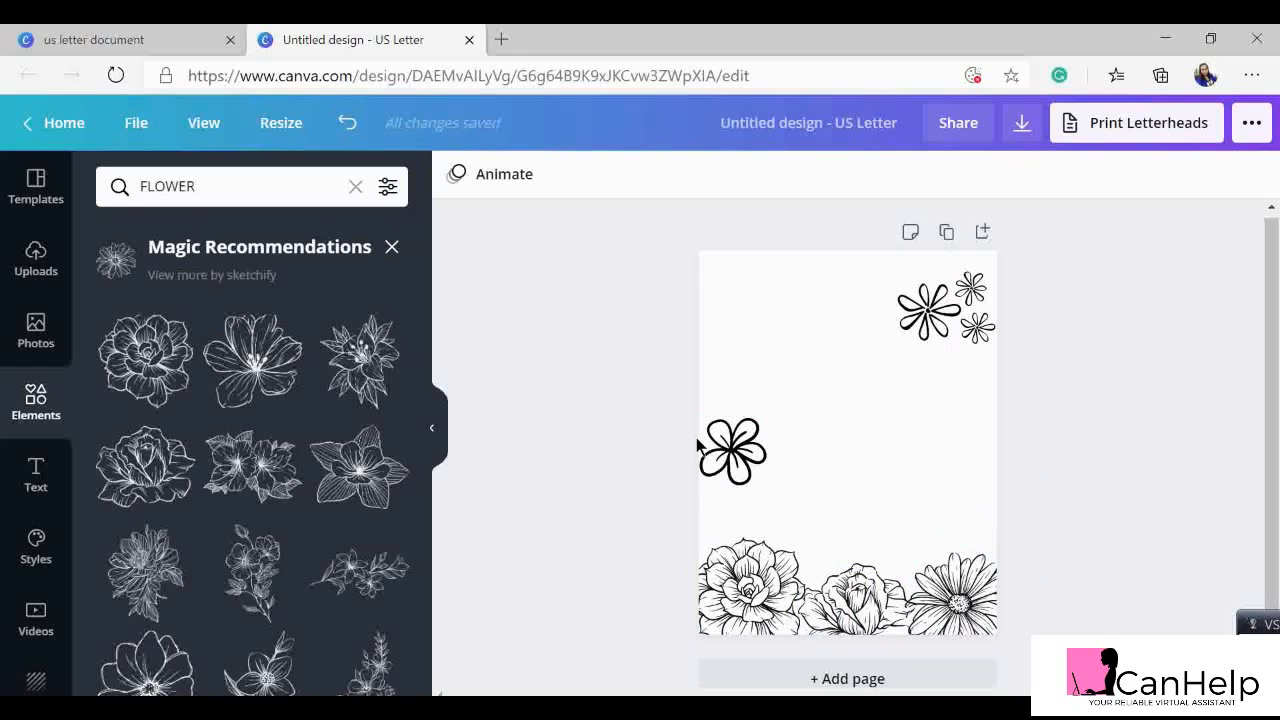
# - Move the five-petal flower to the page's top edge, just left of the three-flower graphic
pyautogui.click(701, 449)
pyautogui.moveTo(737, 431); pyautogui.dragTo(881, 270)
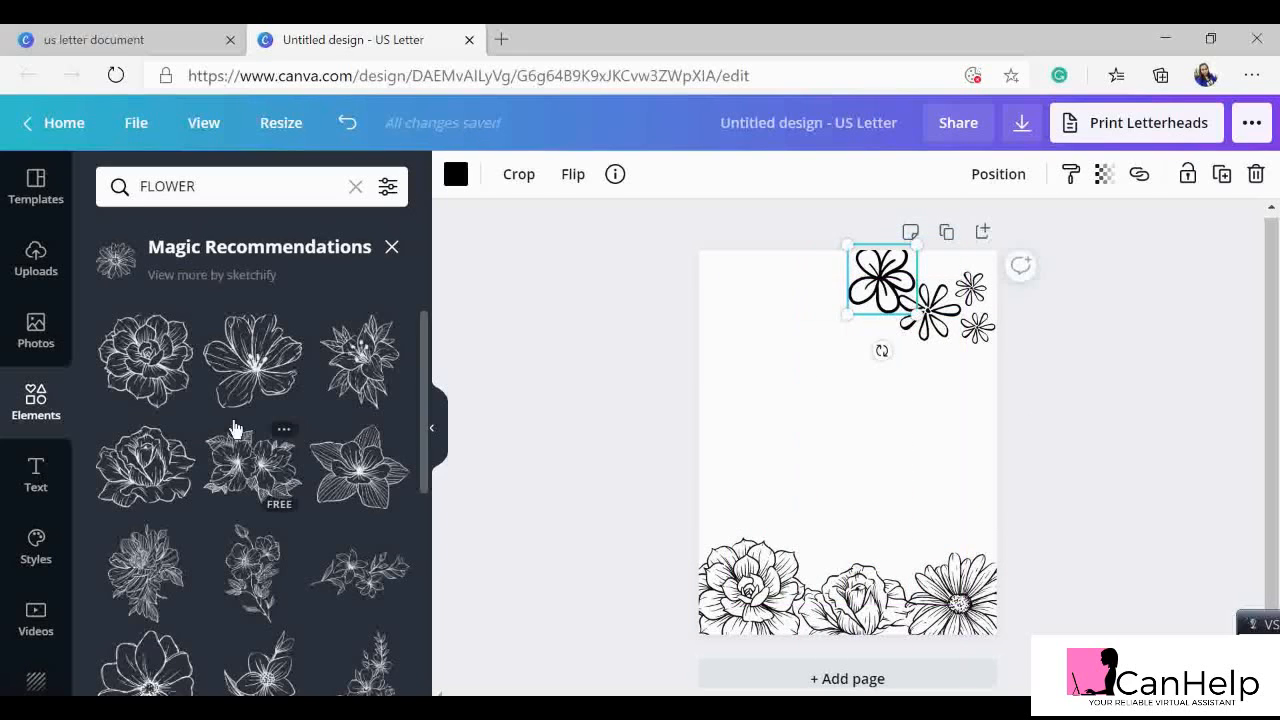
# - Add the free outline of two leafy blossoms, rotate it counterclockwise to fit the page's right edge, and place it directly above the daisy
pyautogui.click(240, 470)
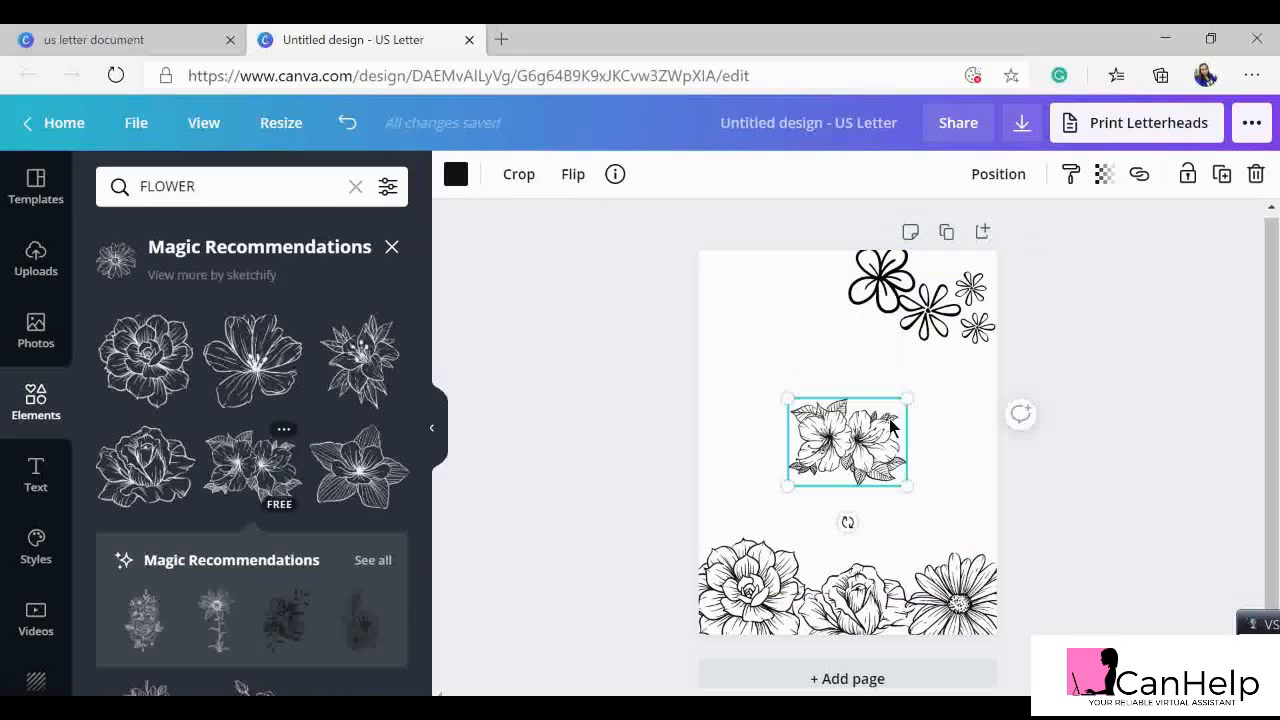
pyautogui.moveTo(858, 432); pyautogui.dragTo(918, 506)
pyautogui.moveTo(922, 594); pyautogui.dragTo(884, 575)
pyautogui.moveTo(958, 503); pyautogui.dragTo(962, 514)
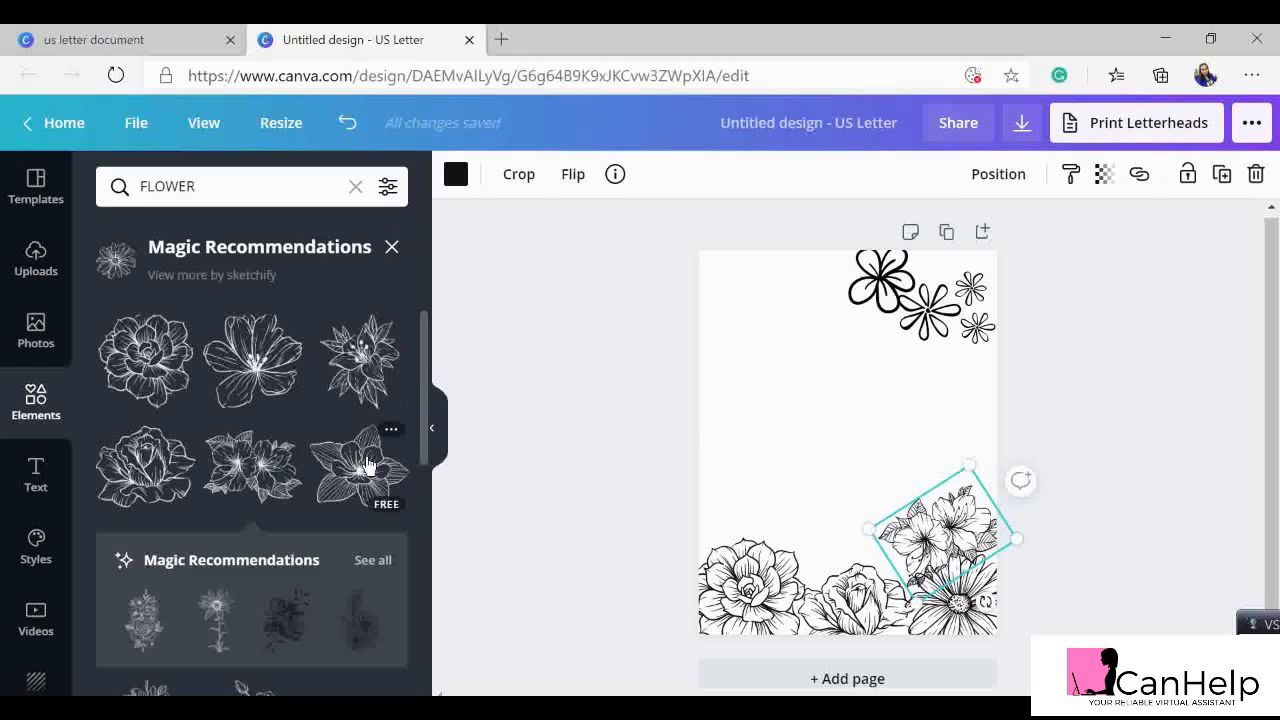
# - Add the free pointed-petal flower outline on the page's right edge above the two blossoms, and tilt it slightly
pyautogui.moveTo(367, 465); pyautogui.dragTo(955, 431)
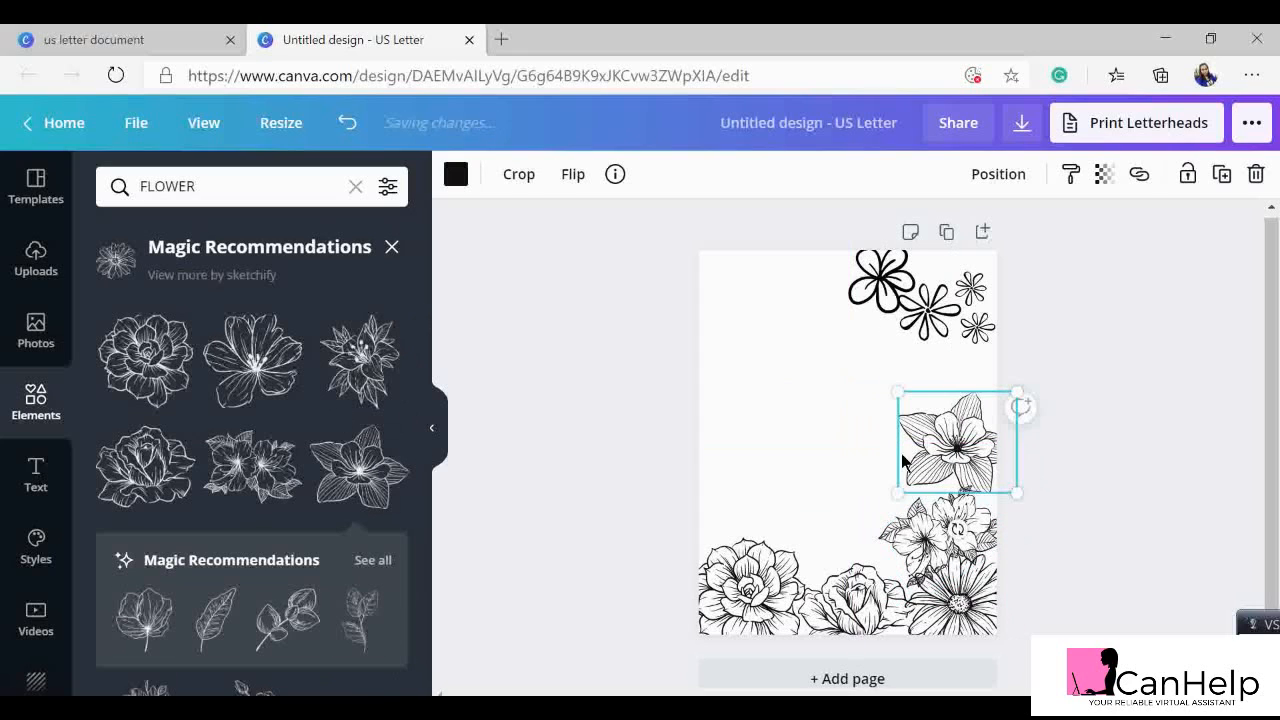
pyautogui.moveTo(958, 532); pyautogui.dragTo(976, 527)
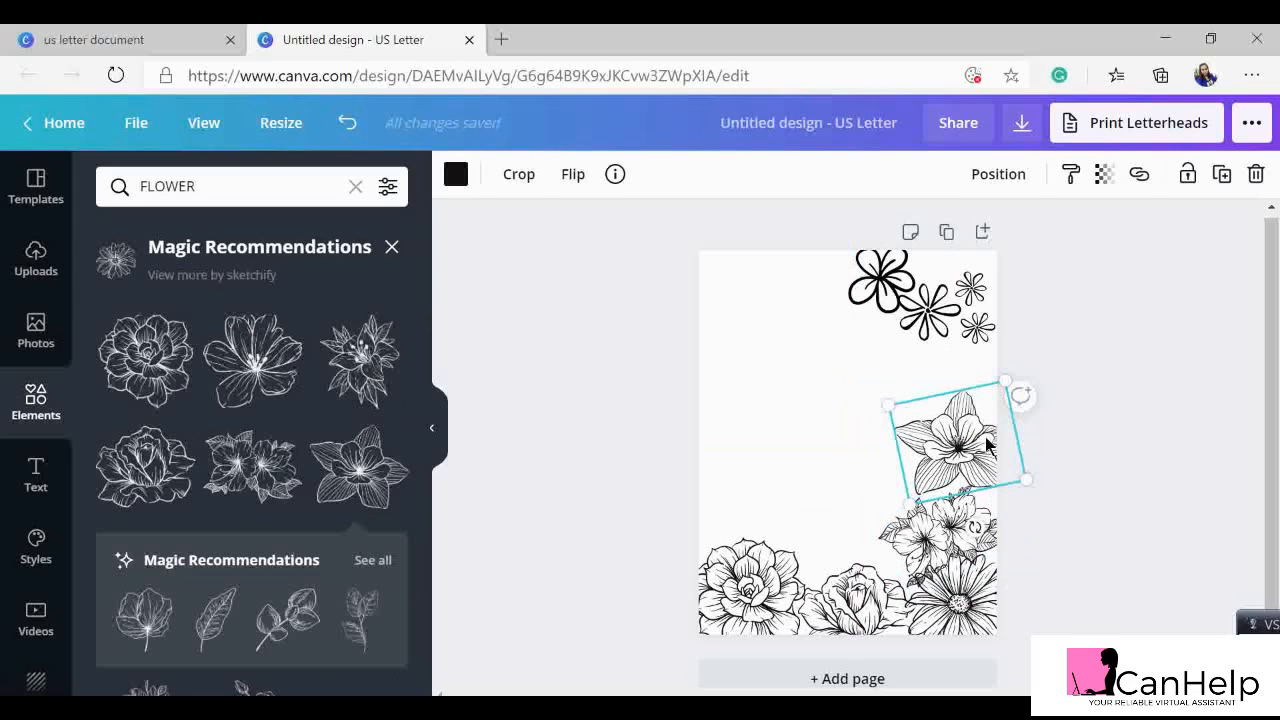
pyautogui.moveTo(992, 441); pyautogui.dragTo(990, 452)
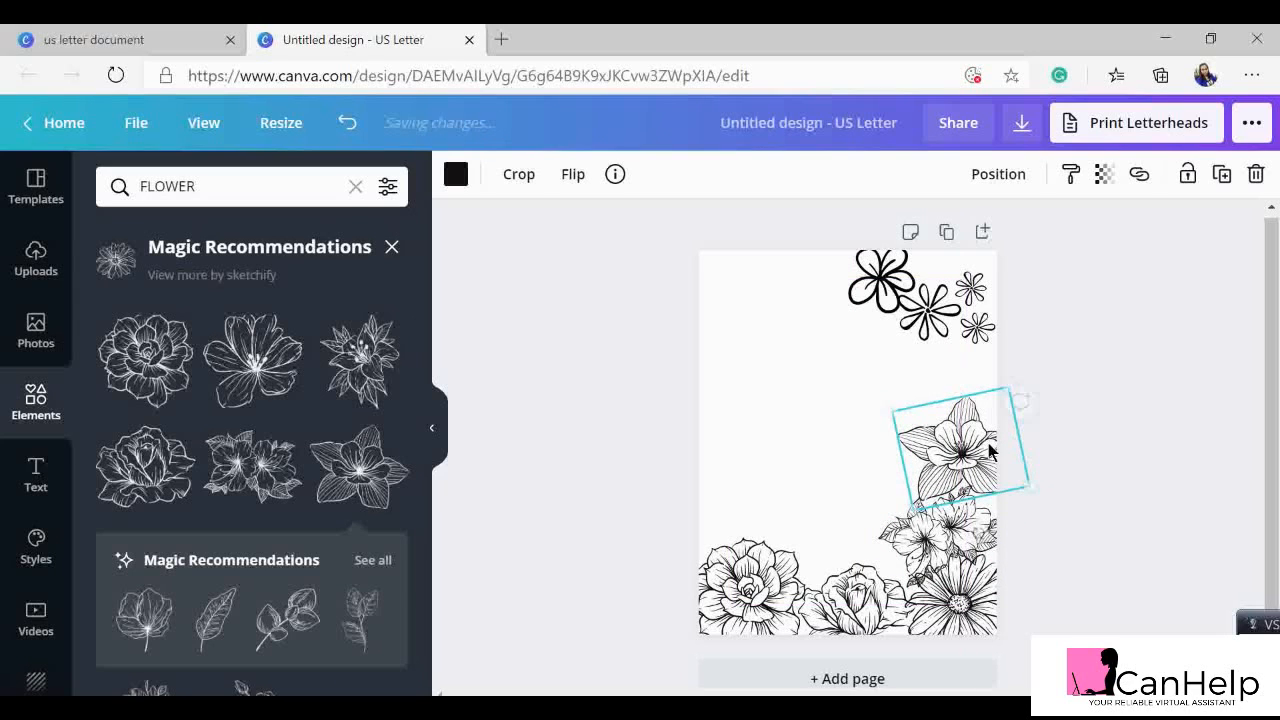
# - Add the free layered-petal flower outline, shrink it, and place it at the page's top edge just left of the five-petal flower
pyautogui.click(146, 362)
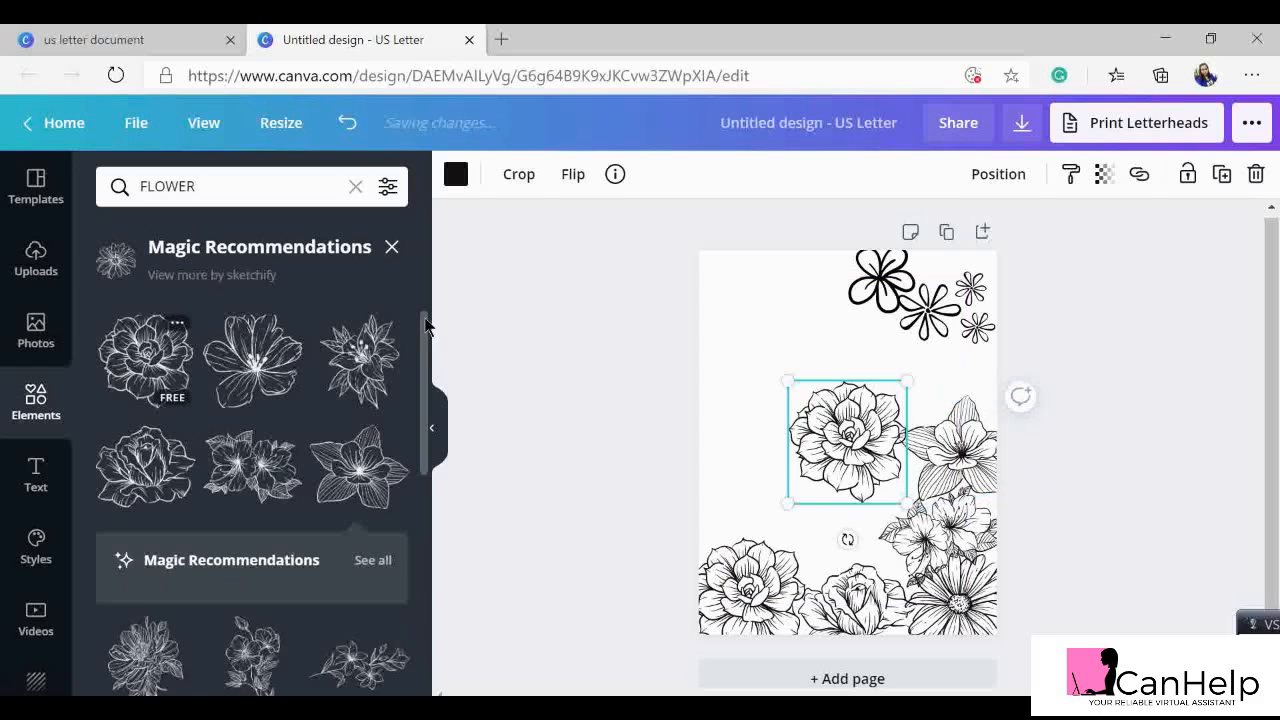
pyautogui.moveTo(860, 452); pyautogui.dragTo(813, 280)
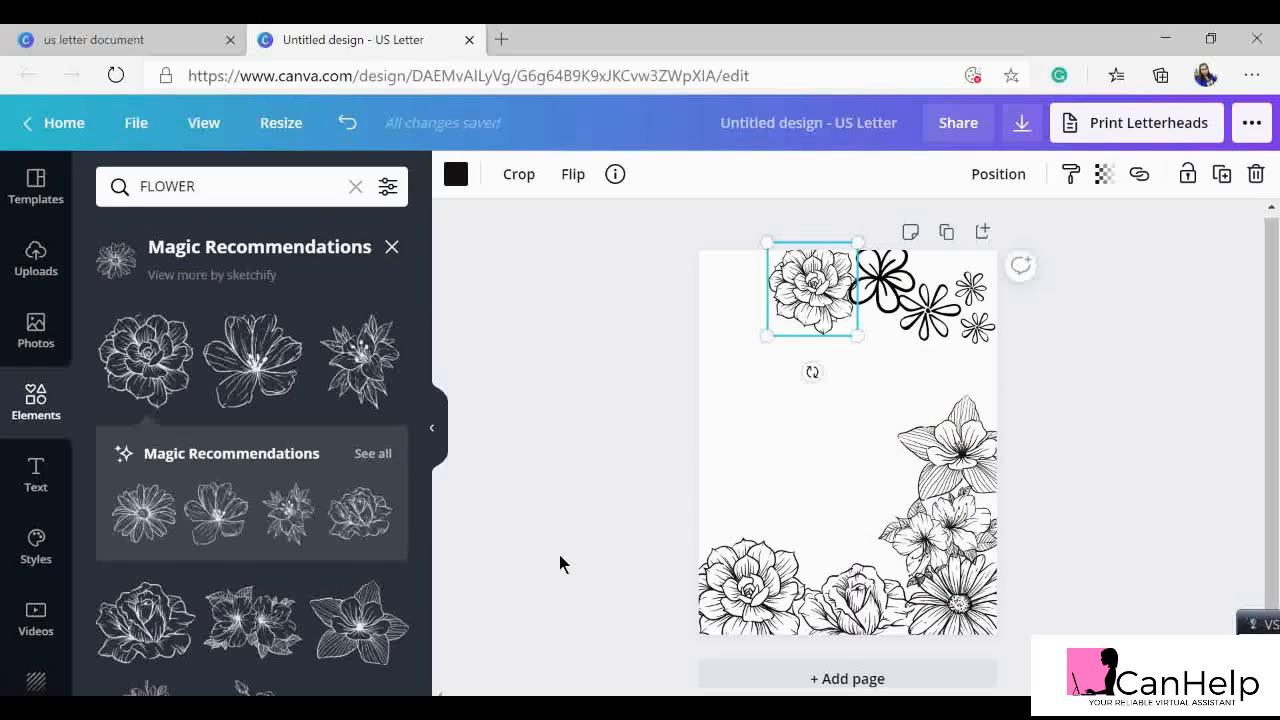
# - Add a second free pointed-petal flower outline, shrink it slightly, rotate it to about -26°, and place it directly above the rose
pyautogui.scroll(-2, 200, 536)
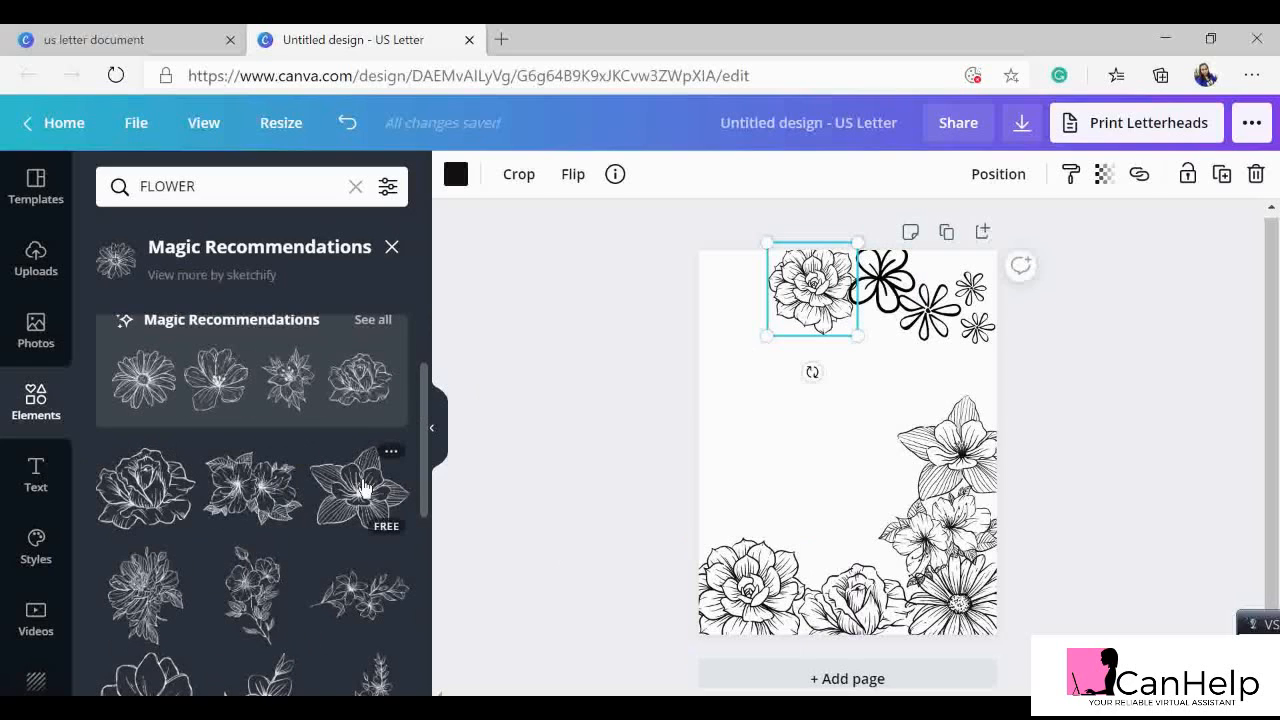
pyautogui.click(362, 487)
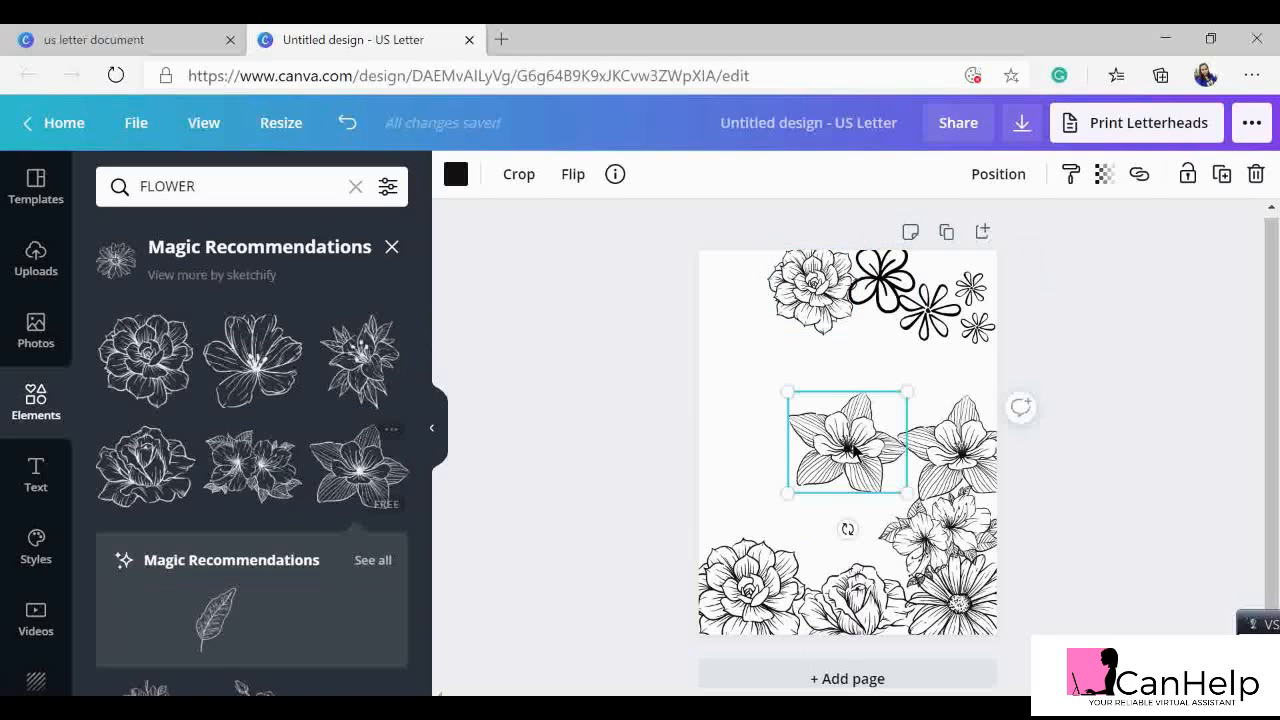
pyautogui.moveTo(846, 432); pyautogui.dragTo(846, 515)
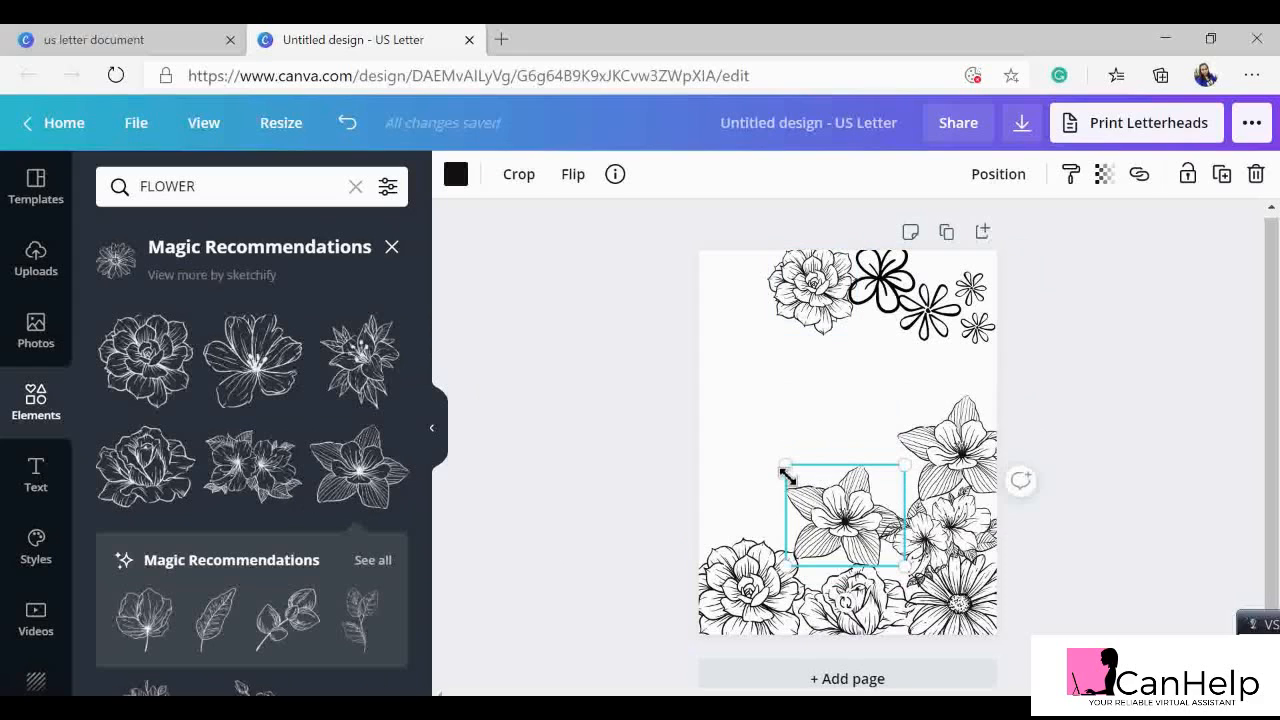
pyautogui.moveTo(787, 477); pyautogui.dragTo(838, 519)
pyautogui.moveTo(847, 600); pyautogui.dragTo(859, 601)
pyautogui.moveTo(790, 497); pyautogui.dragTo(787, 501)
pyautogui.moveTo(858, 603); pyautogui.dragTo(877, 606)
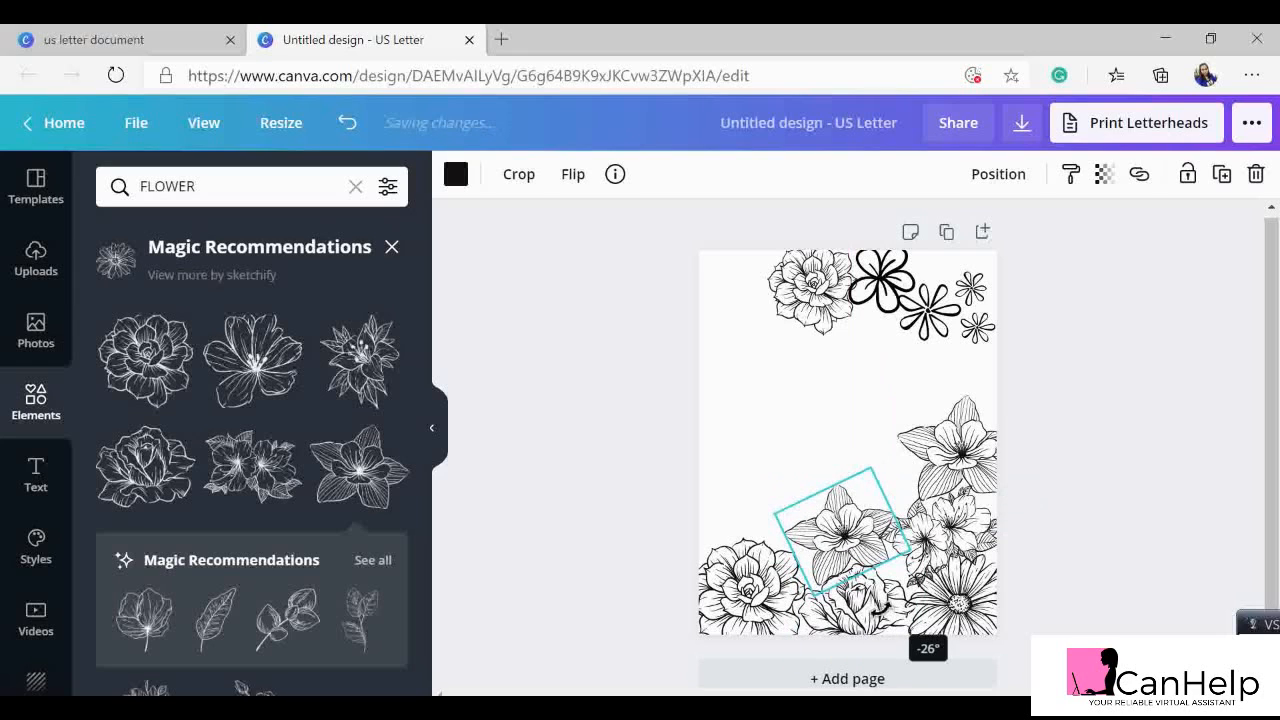
pyautogui.moveTo(850, 540); pyautogui.dragTo(835, 520)
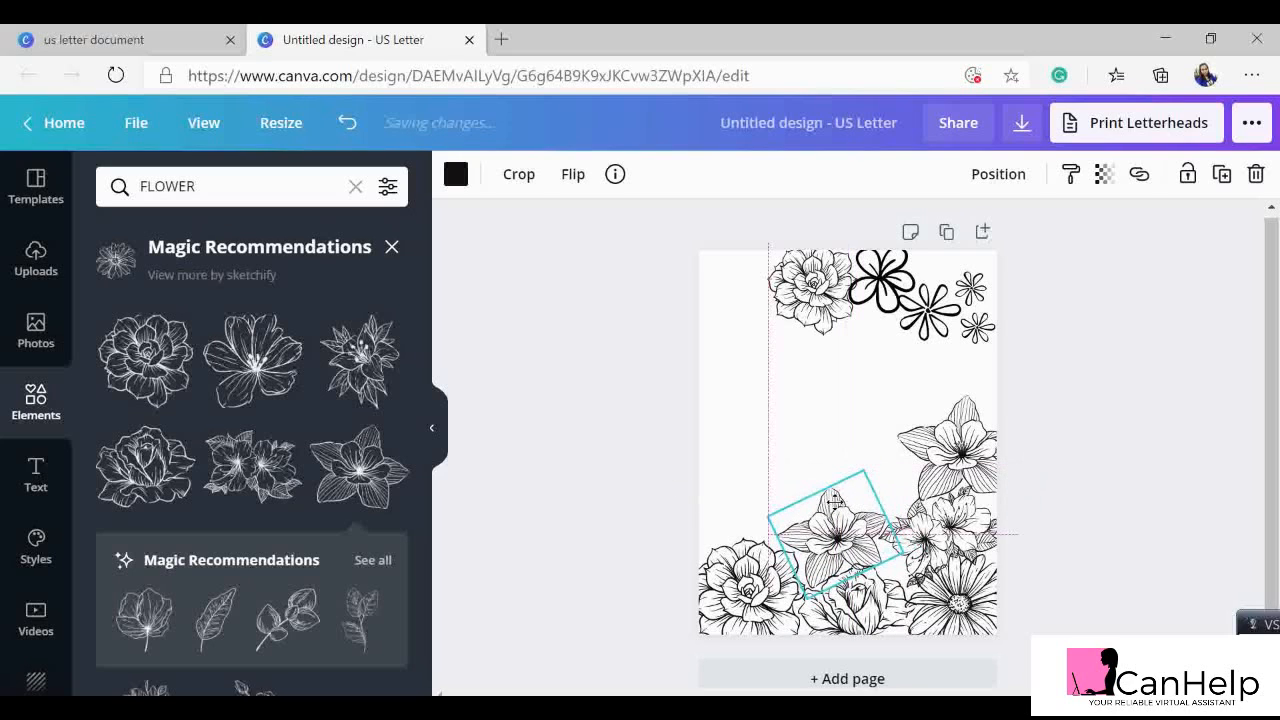
# - Add the short-stemmed petal flower, shrink and rotate it, and place it above the lower-left flower with its stem off the page's left edge
pyautogui.scroll(-1, 330, 493)
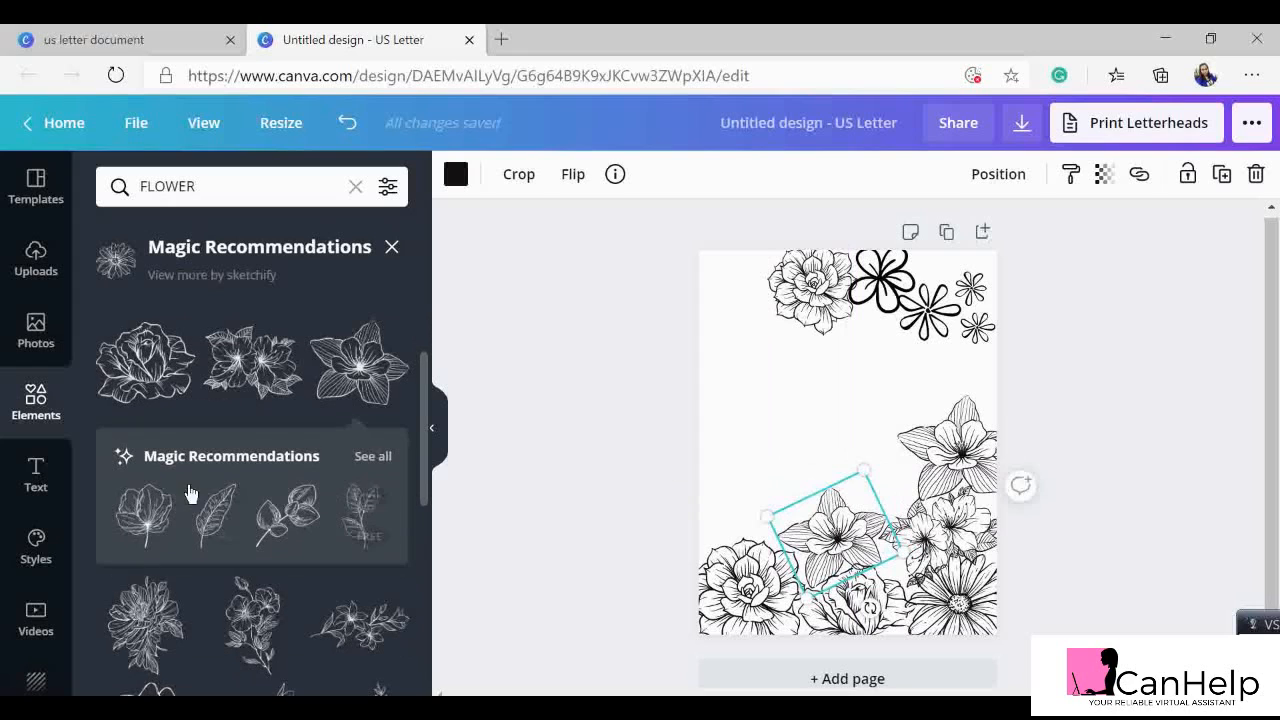
pyautogui.click(150, 524)
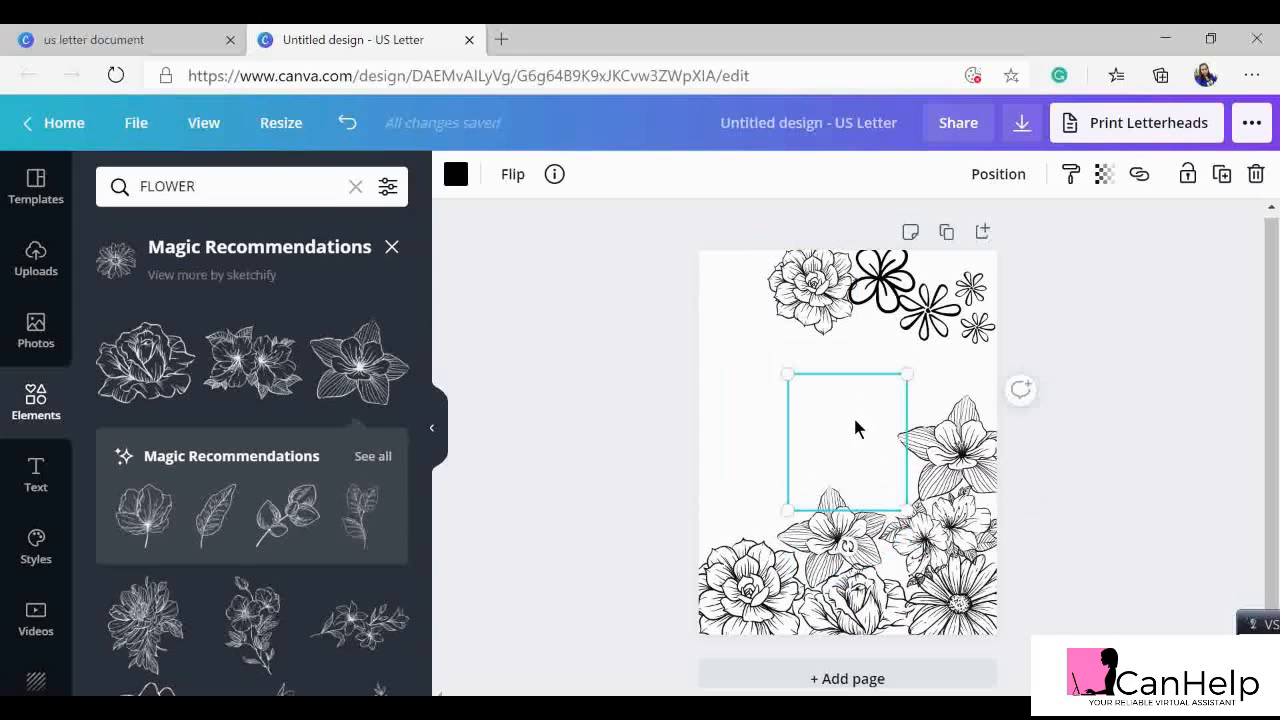
pyautogui.moveTo(855, 428); pyautogui.dragTo(775, 430)
pyautogui.moveTo(819, 386); pyautogui.dragTo(773, 453)
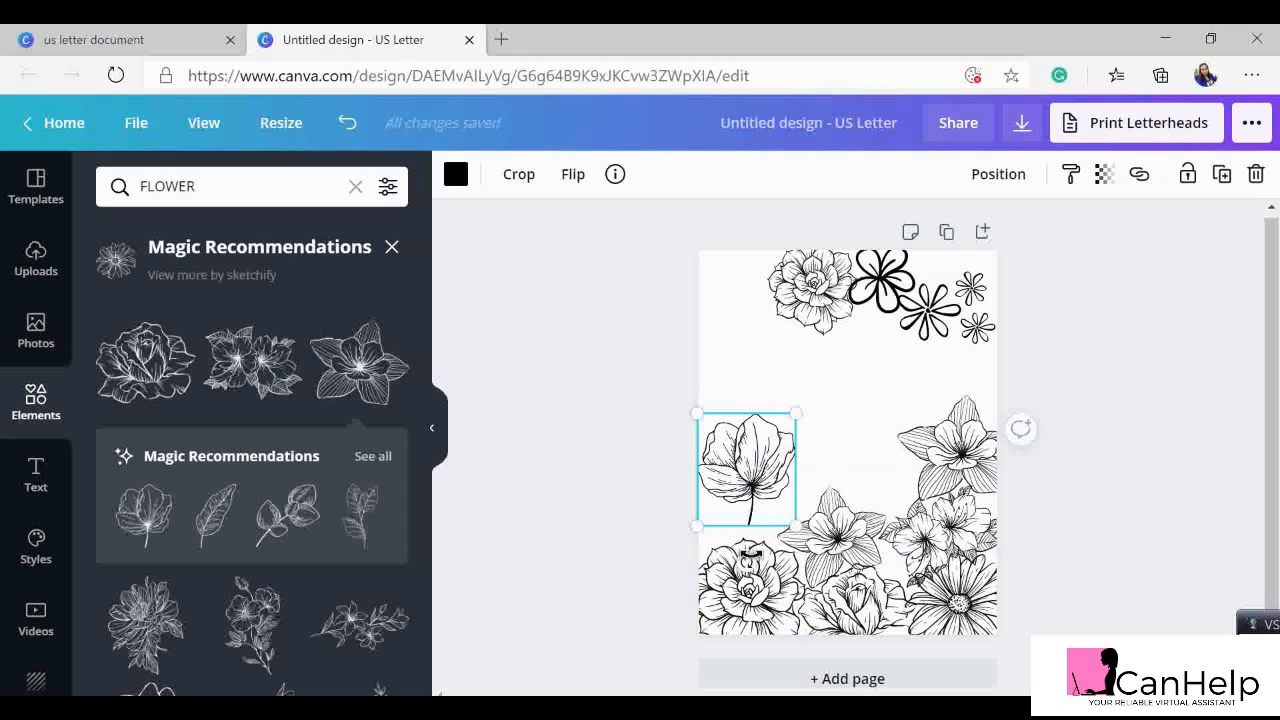
pyautogui.moveTo(708, 553); pyautogui.dragTo(625, 530)
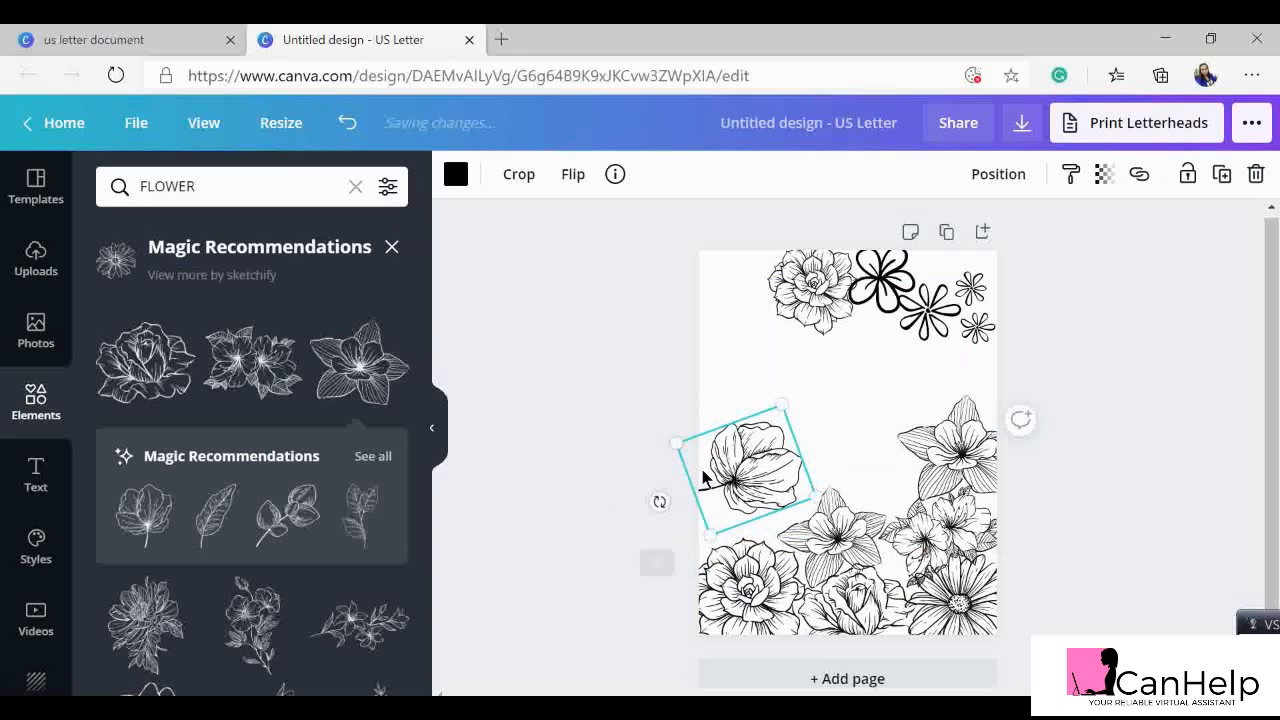
pyautogui.moveTo(768, 462); pyautogui.dragTo(748, 498)
# - Add the free cluster of small lily-like blossoms, shrink it, and place it on the page's left edge above the stemmed flower
pyautogui.scroll(-2, 309, 434)
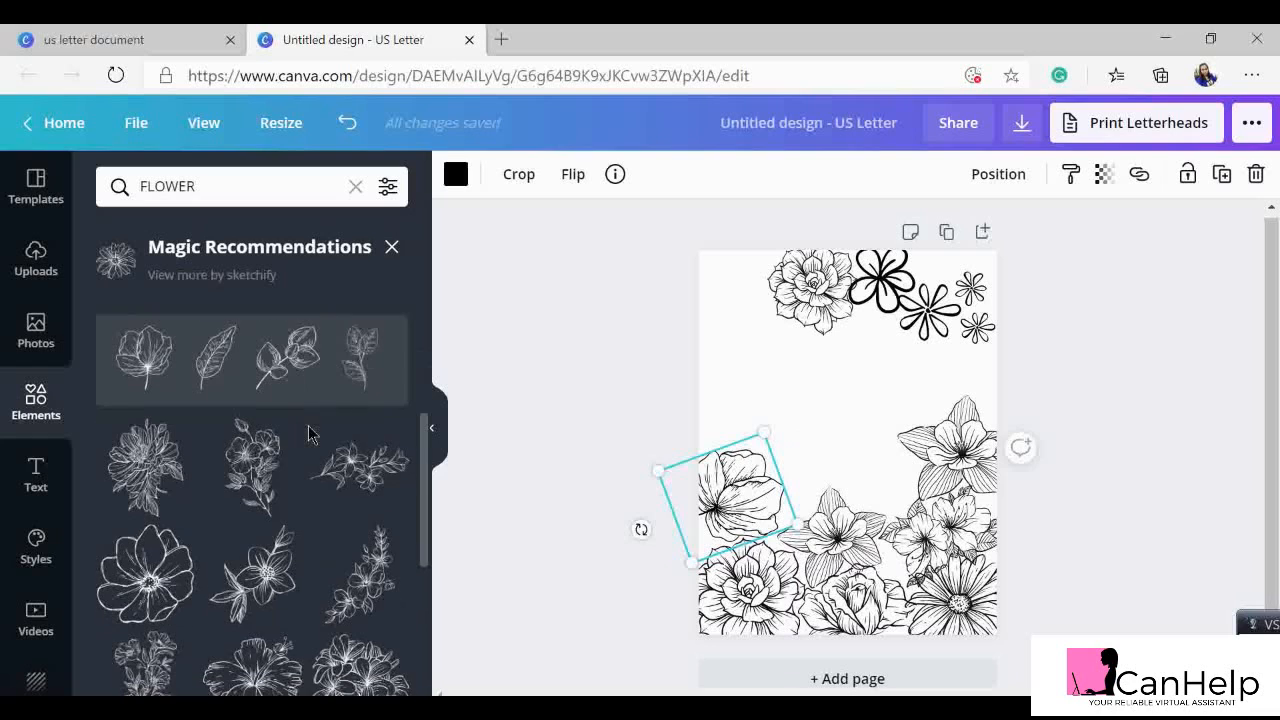
pyautogui.scroll(-3, 268, 565)
pyautogui.scroll(-2, 309, 437)
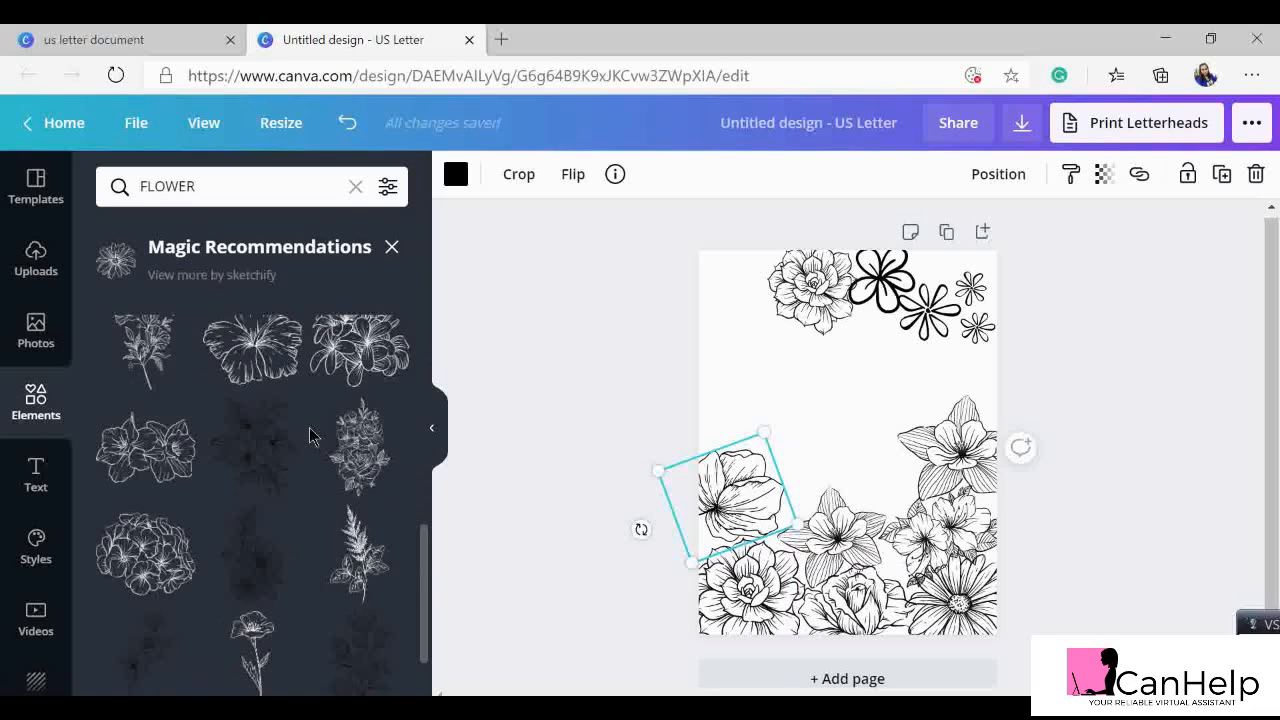
pyautogui.click(360, 365)
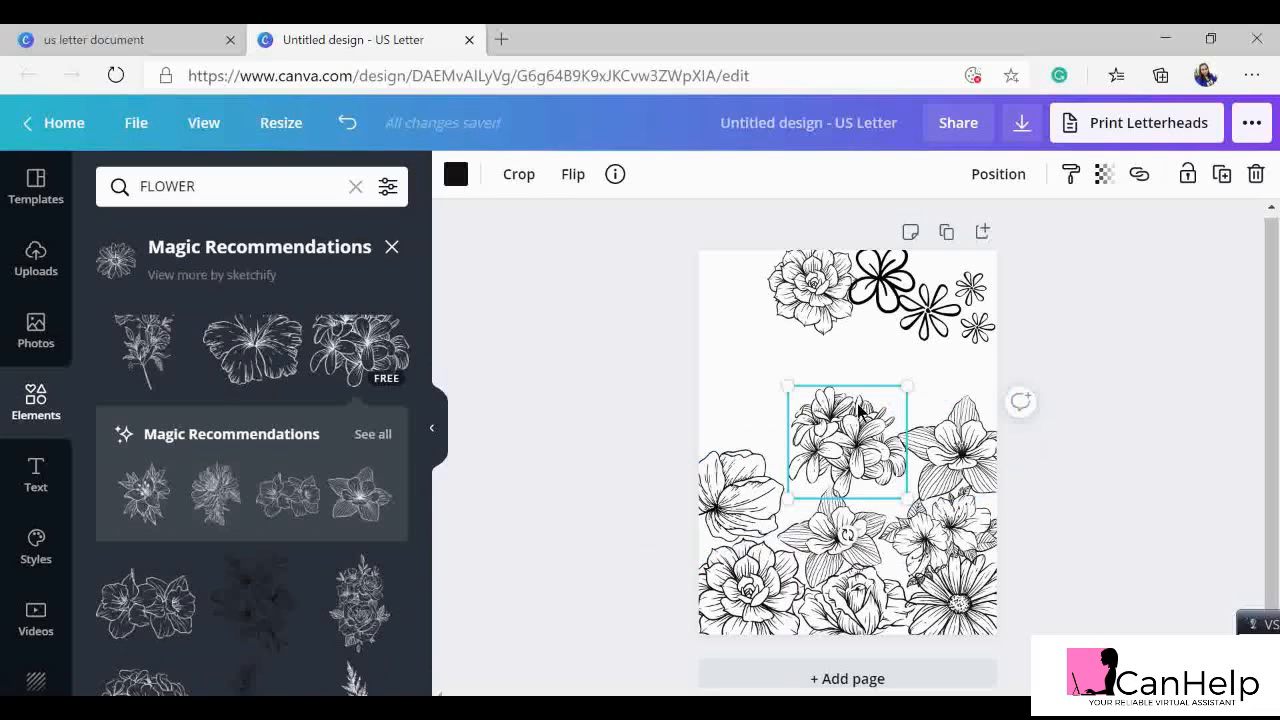
pyautogui.moveTo(904, 393); pyautogui.dragTo(886, 410)
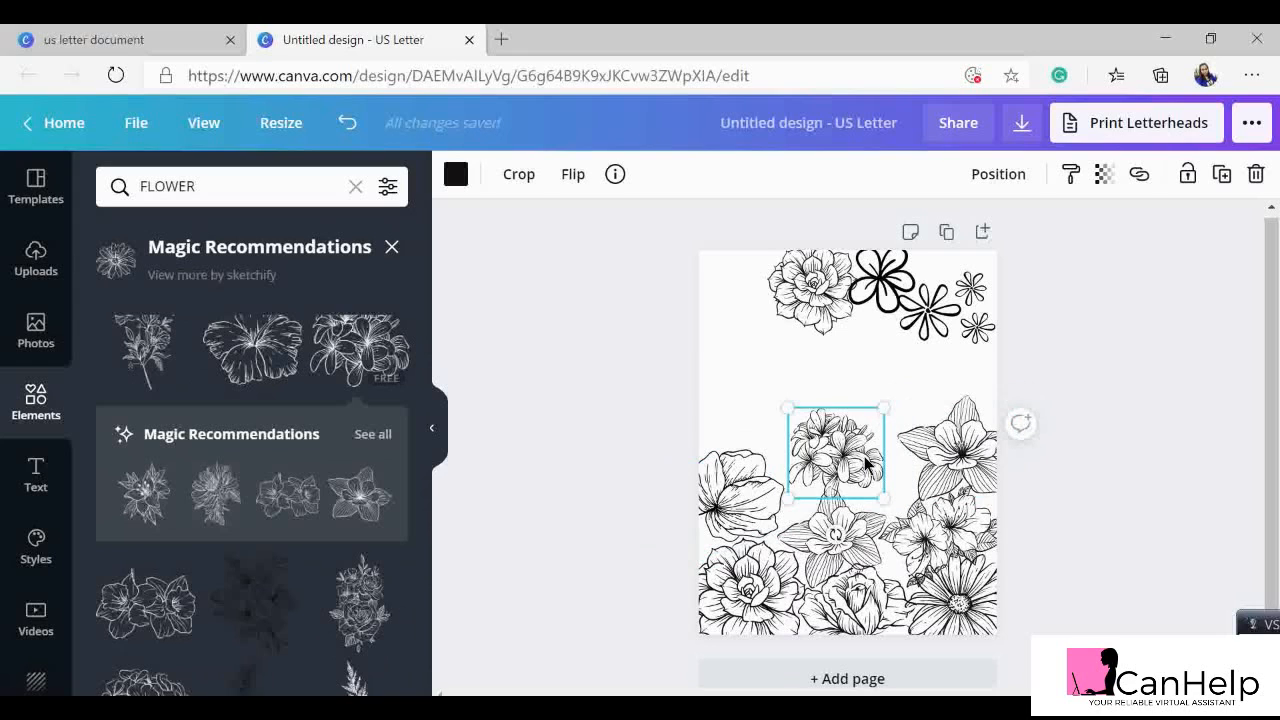
pyautogui.moveTo(865, 465); pyautogui.dragTo(786, 421)
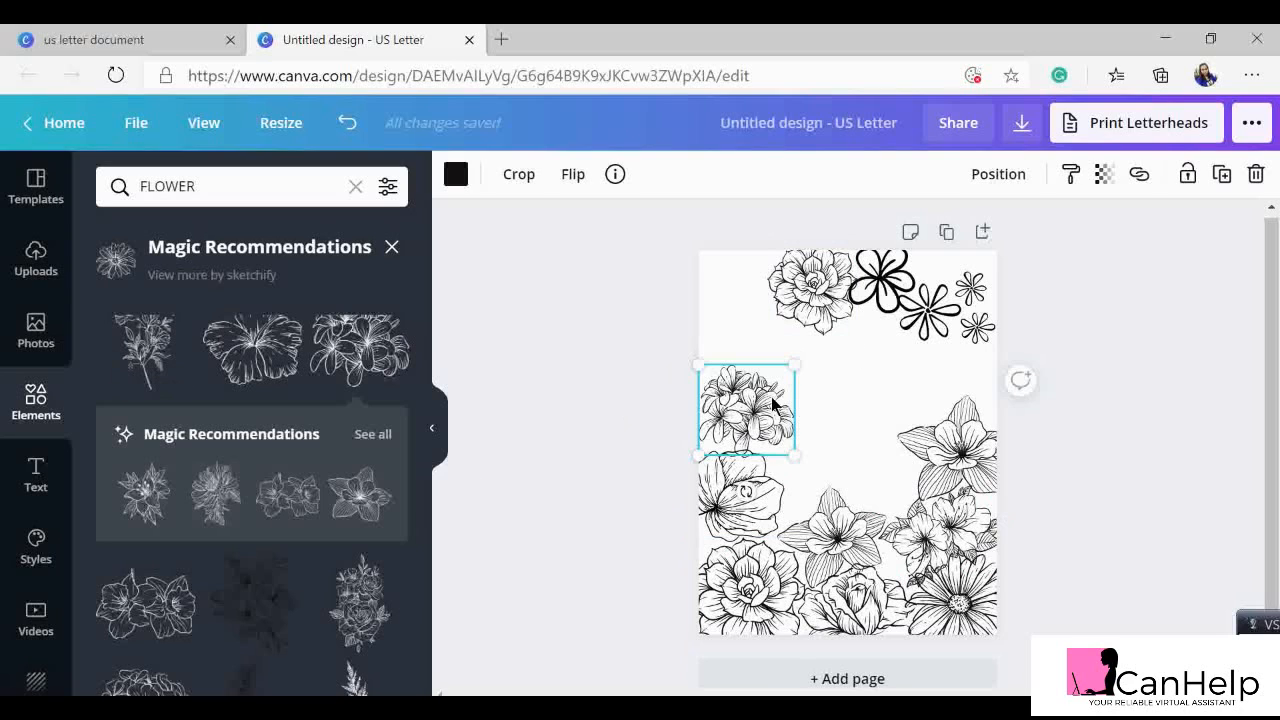
pyautogui.moveTo(775, 375)
pyautogui.mouseDown()
pyautogui.moveTo(786, 381)
pyautogui.moveTo(767, 378)
pyautogui.mouseUp()
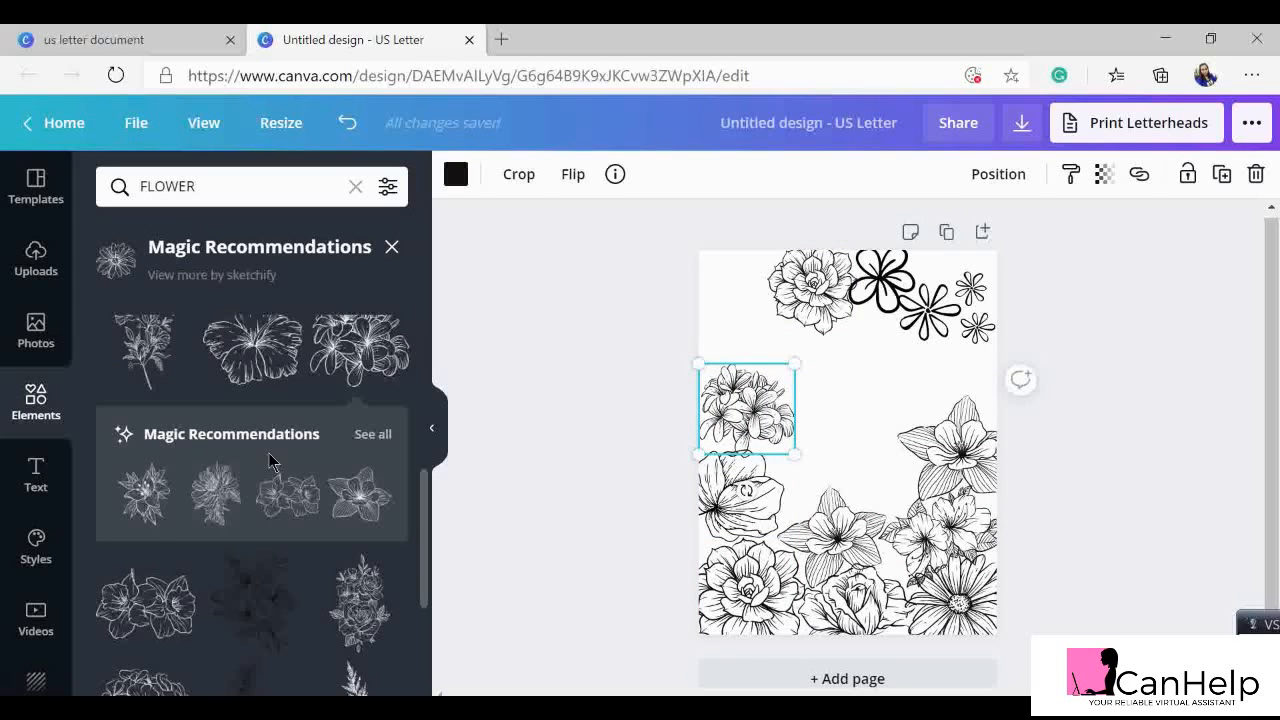
# - Add the free round hydrangea cluster, shrunk, on the page's right edge above the pointed-petal flower, and shift the left blossom cluster partly off the page
pyautogui.scroll(-3, 270, 470)
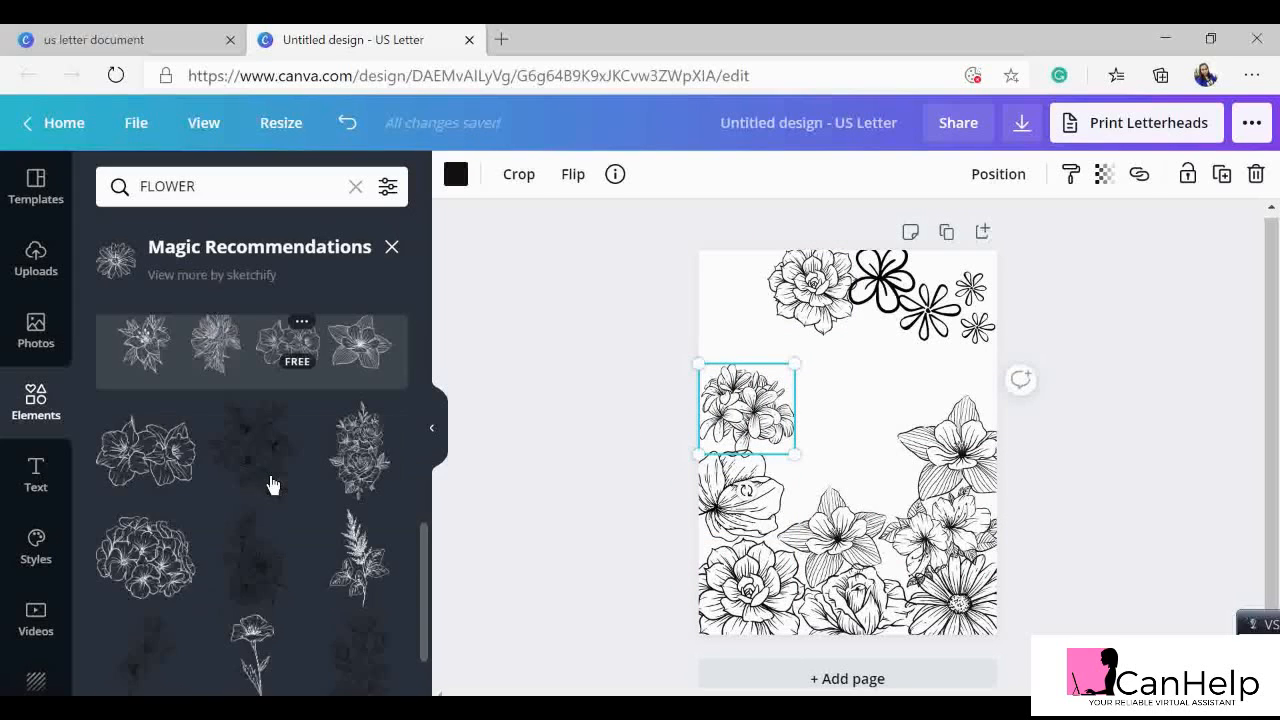
pyautogui.click(142, 545)
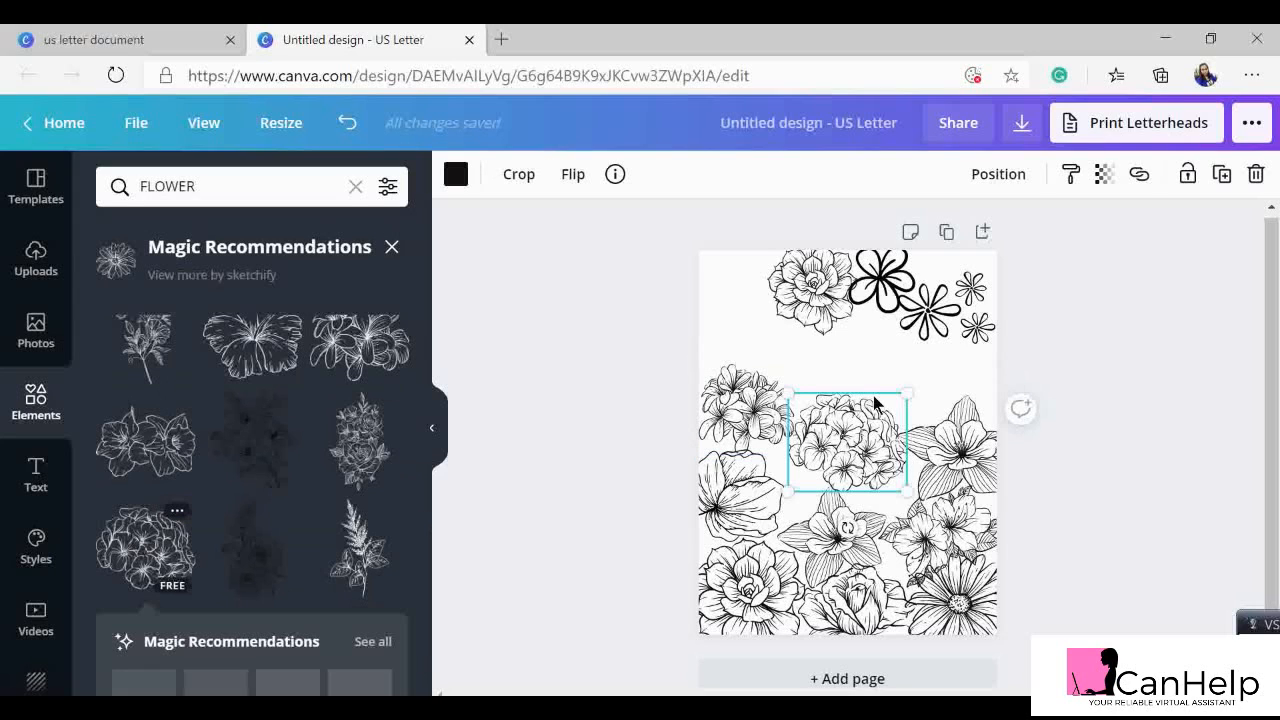
pyautogui.moveTo(910, 387); pyautogui.dragTo(996, 379)
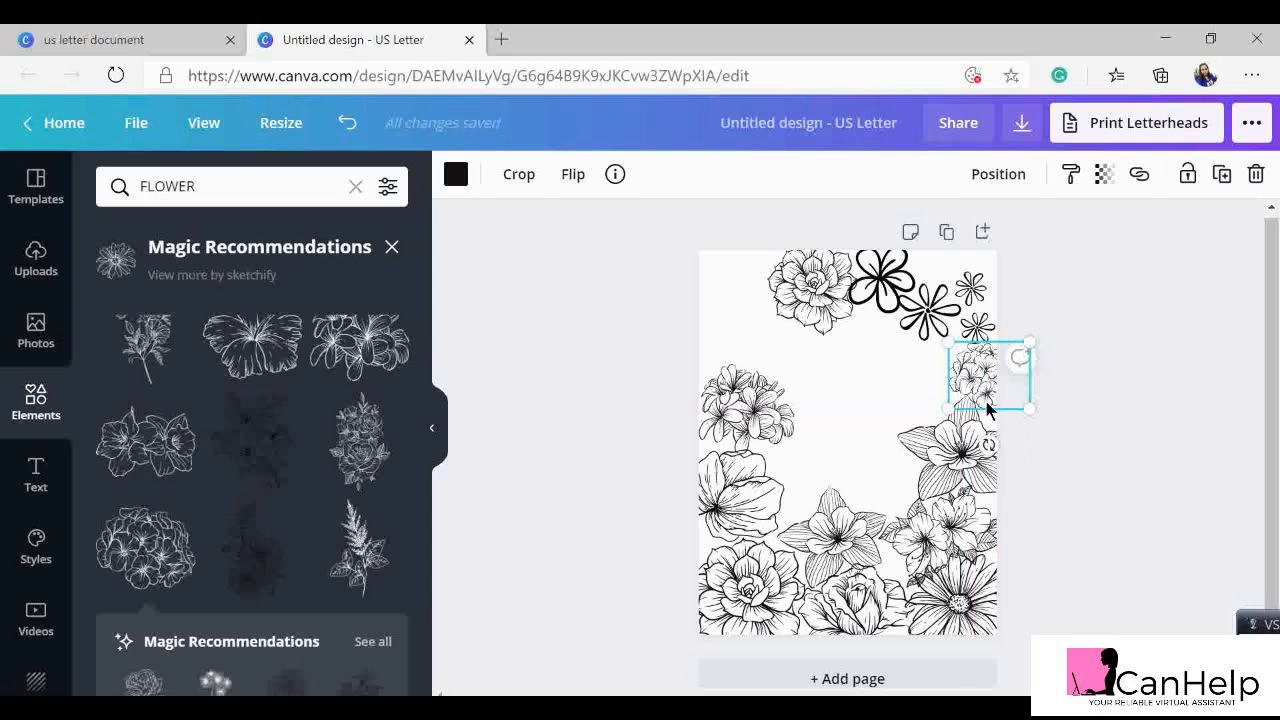
pyautogui.moveTo(764, 391); pyautogui.dragTo(738, 400)
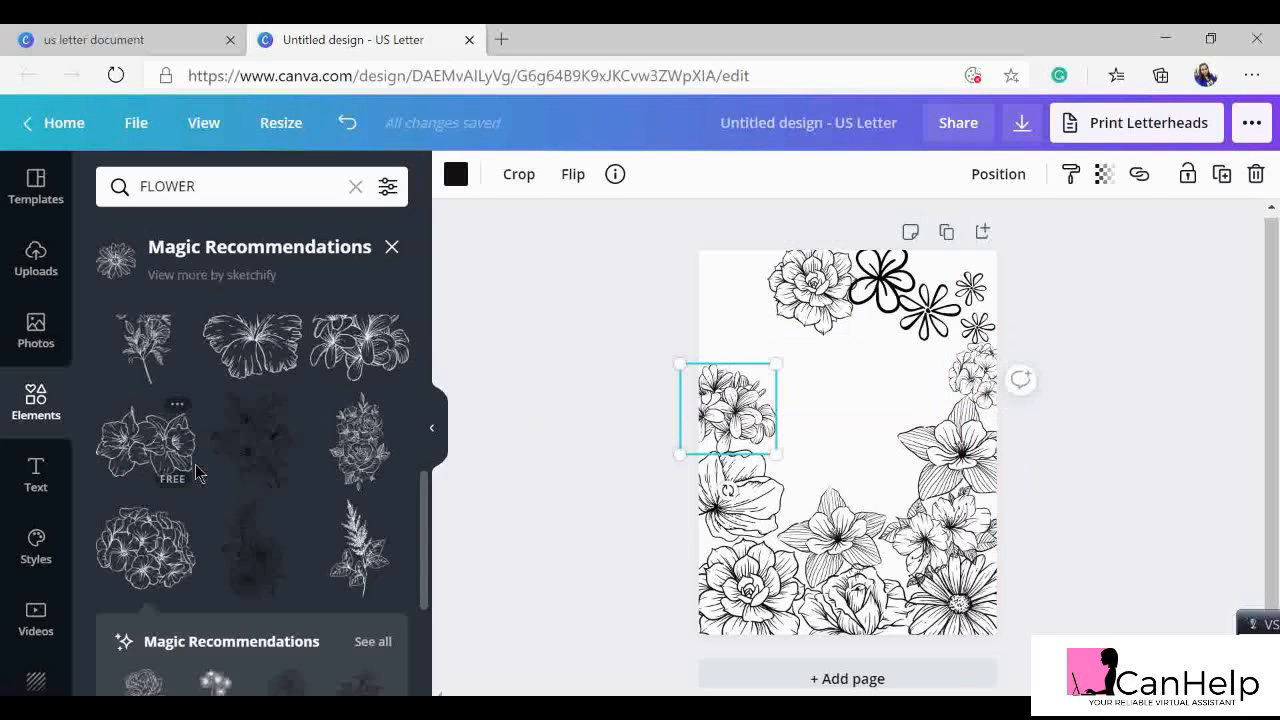
# - Add the single flower with leafy sprigs, shrink and rotate it, and fit it into the page's top-left corner
pyautogui.scroll(-3, 200, 471)
pyautogui.scroll(1, 250, 440)
pyautogui.scroll(4, 301, 408)
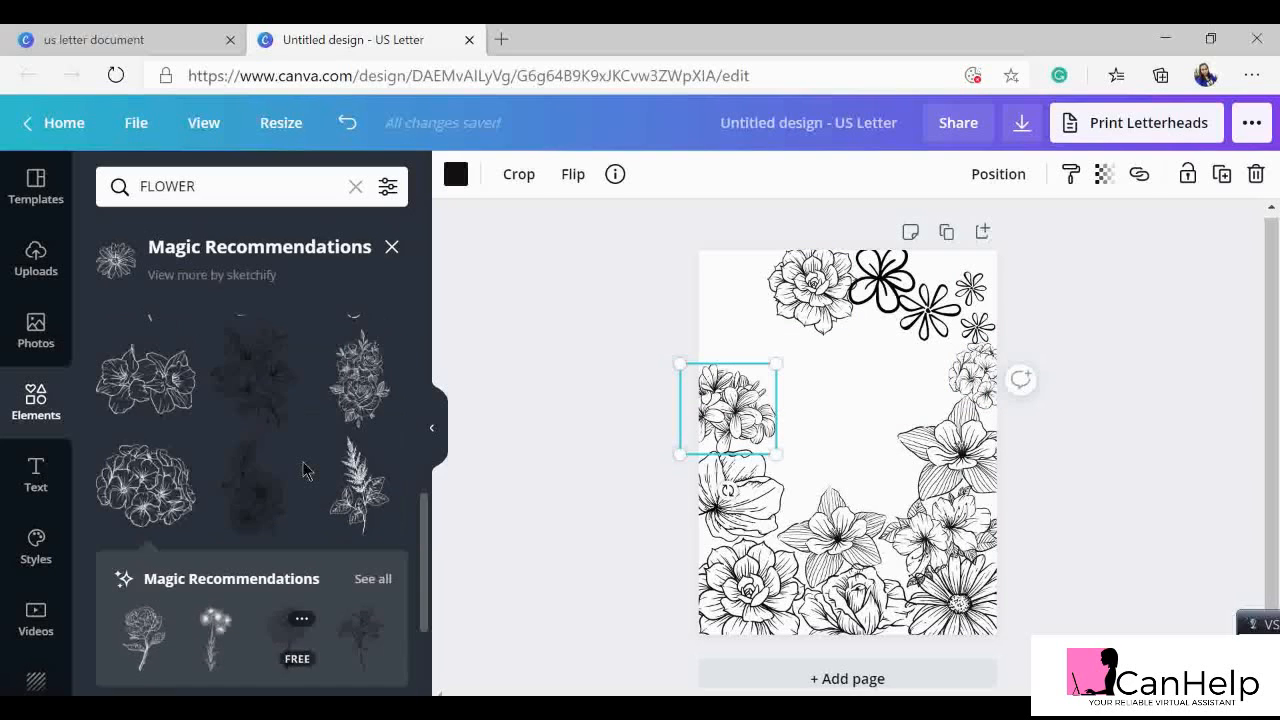
pyautogui.scroll(3, 243, 492)
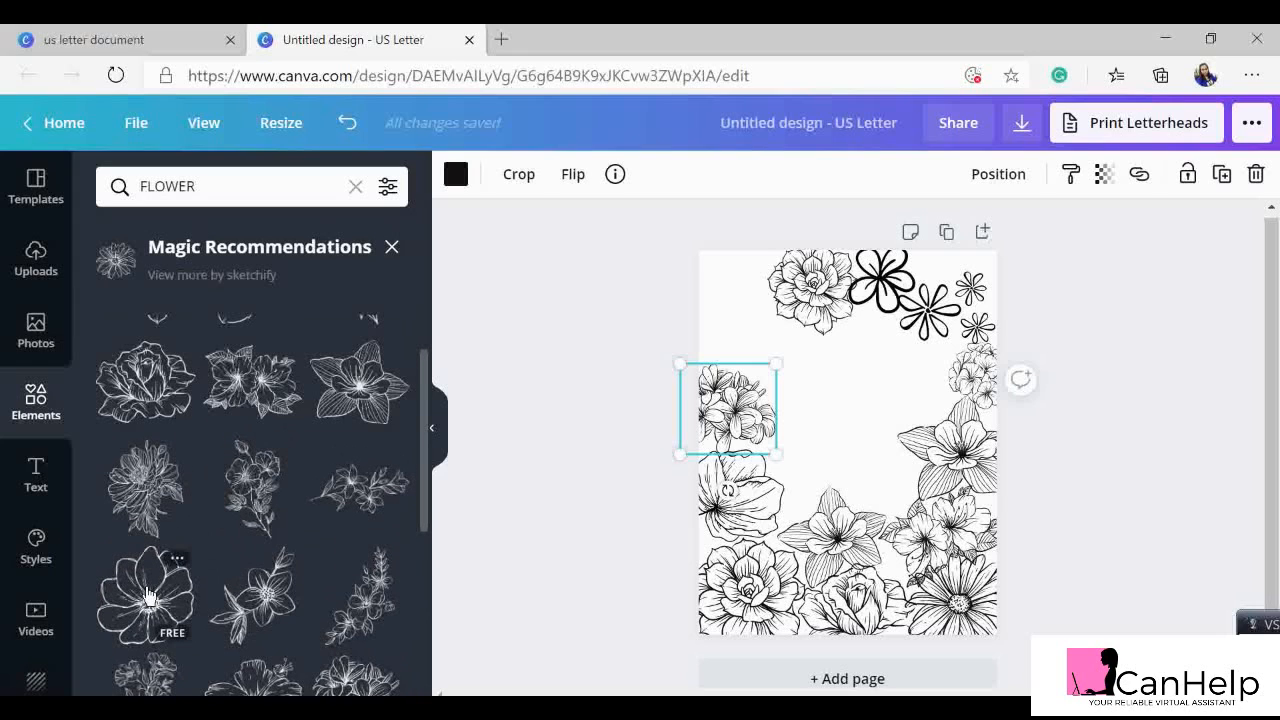
pyautogui.moveTo(270, 614); pyautogui.dragTo(876, 458)
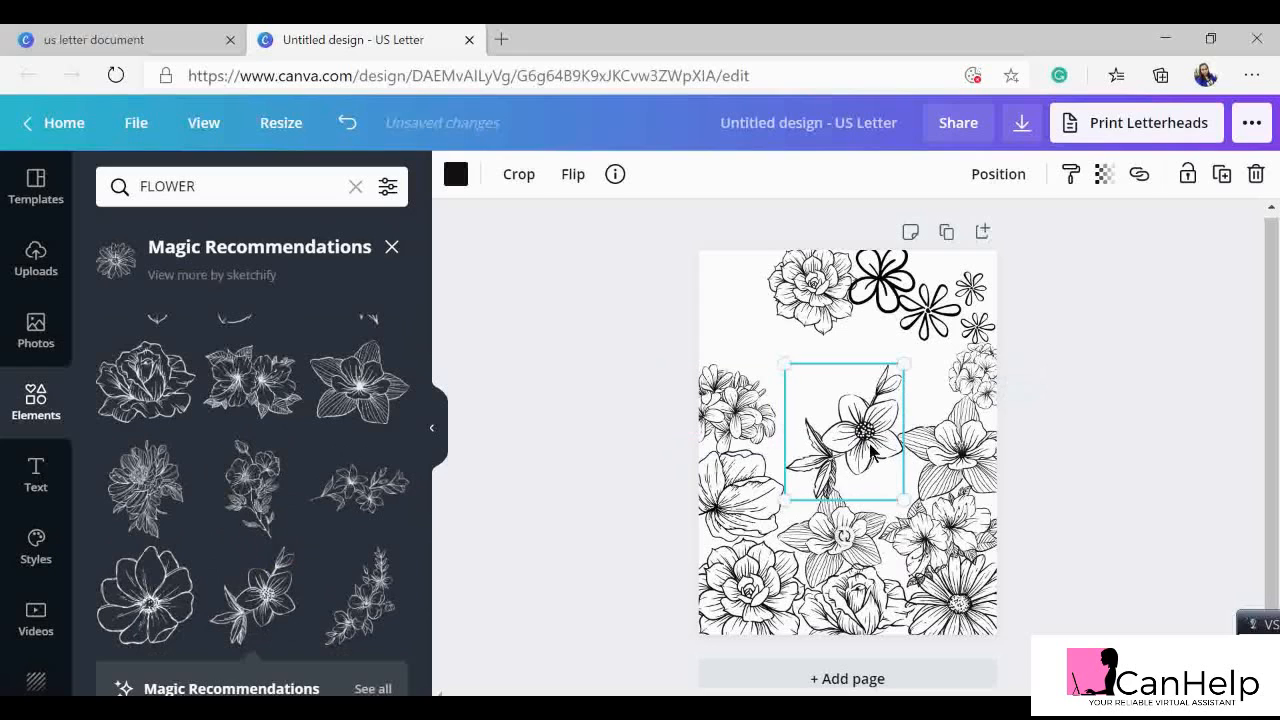
pyautogui.moveTo(906, 374); pyautogui.dragTo(877, 394)
pyautogui.moveTo(858, 447); pyautogui.dragTo(837, 356)
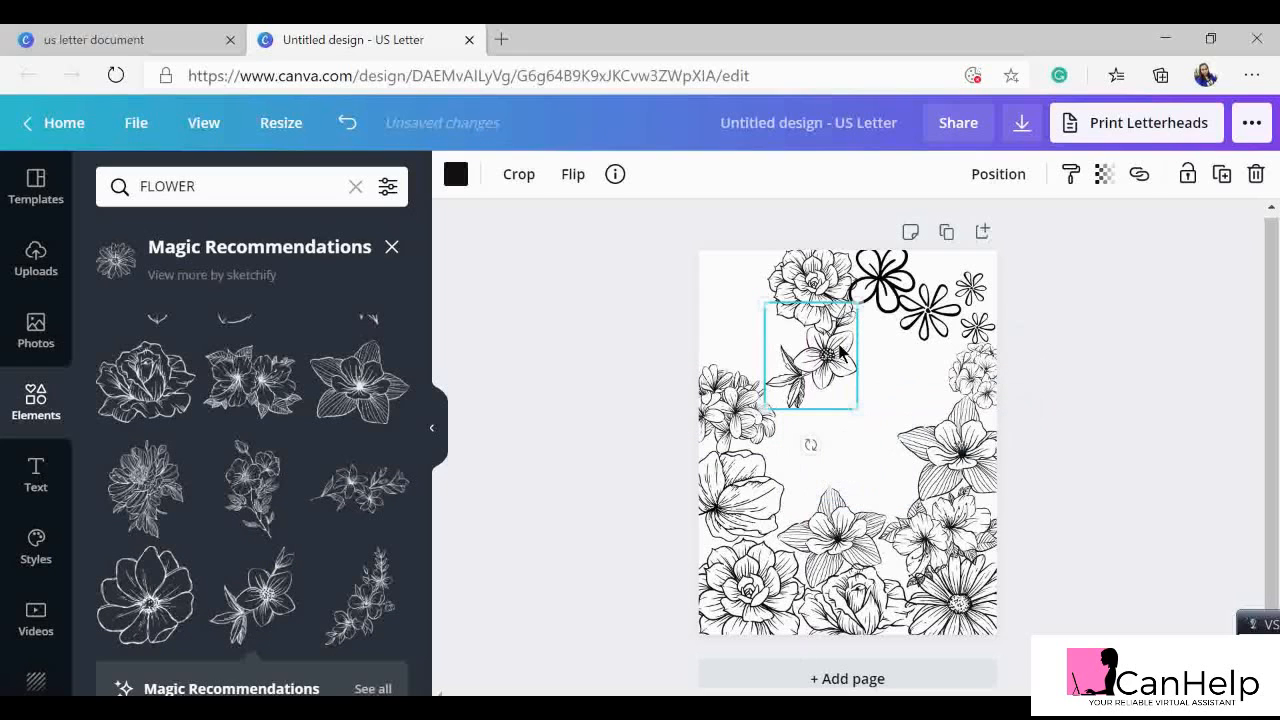
pyautogui.moveTo(820, 442); pyautogui.dragTo(745, 288)
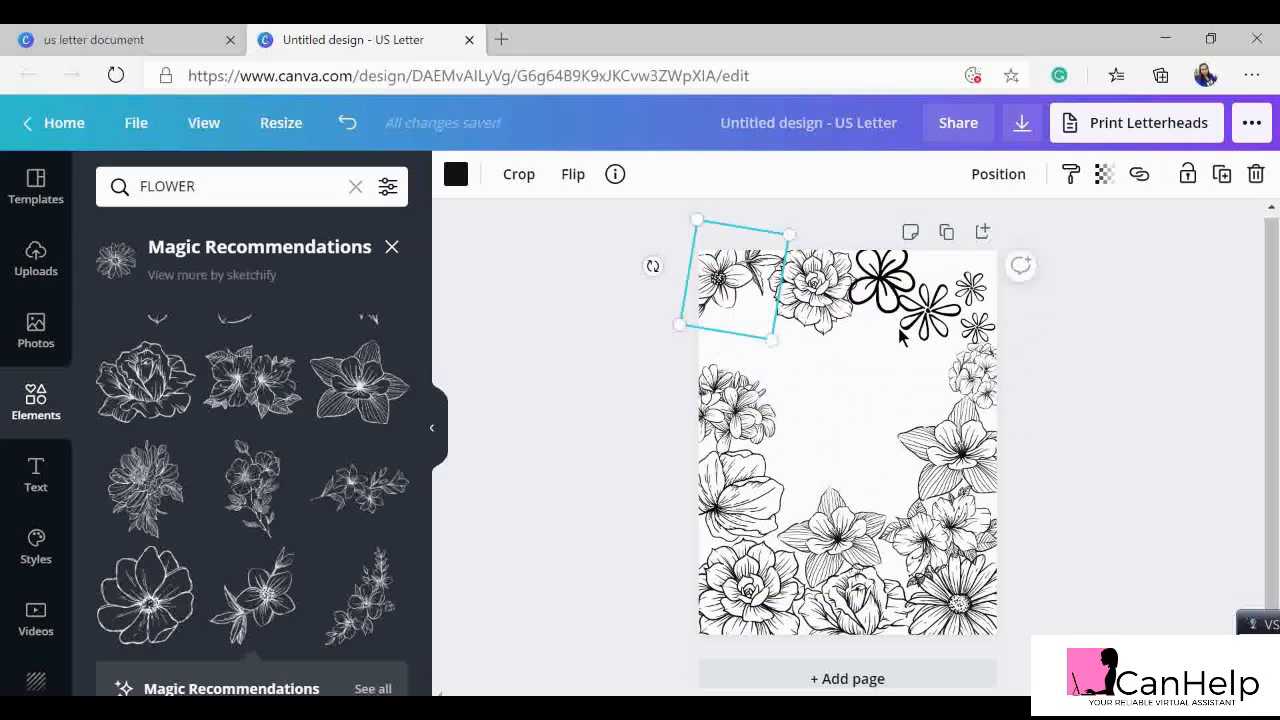
# - Delete the bold five-petal flower and the three-flower graphic from the upper right of the page
pyautogui.click(903, 289)
pyautogui.press('Delete')
pyautogui.click(951, 305)
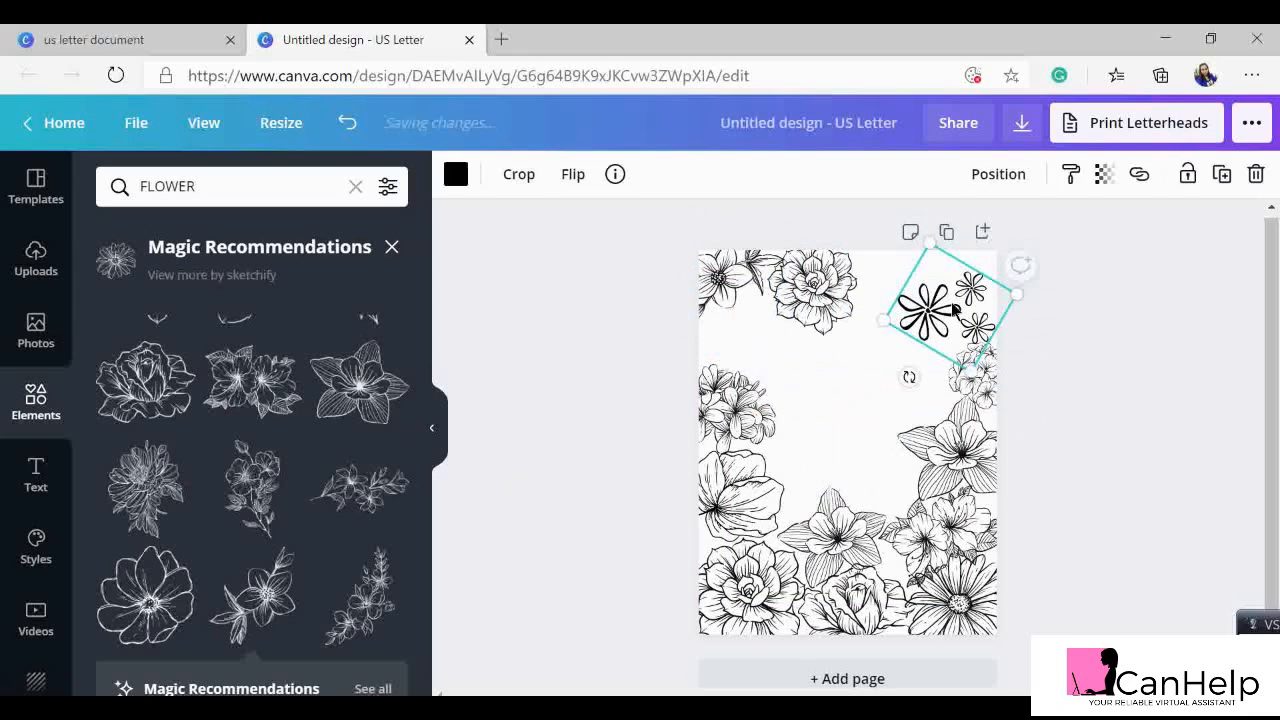
pyautogui.press('Delete')
# - Duplicate the top-left leafy sprig flower, rotate the copy, and move it into the page's top-right corner
pyautogui.click(724, 305)
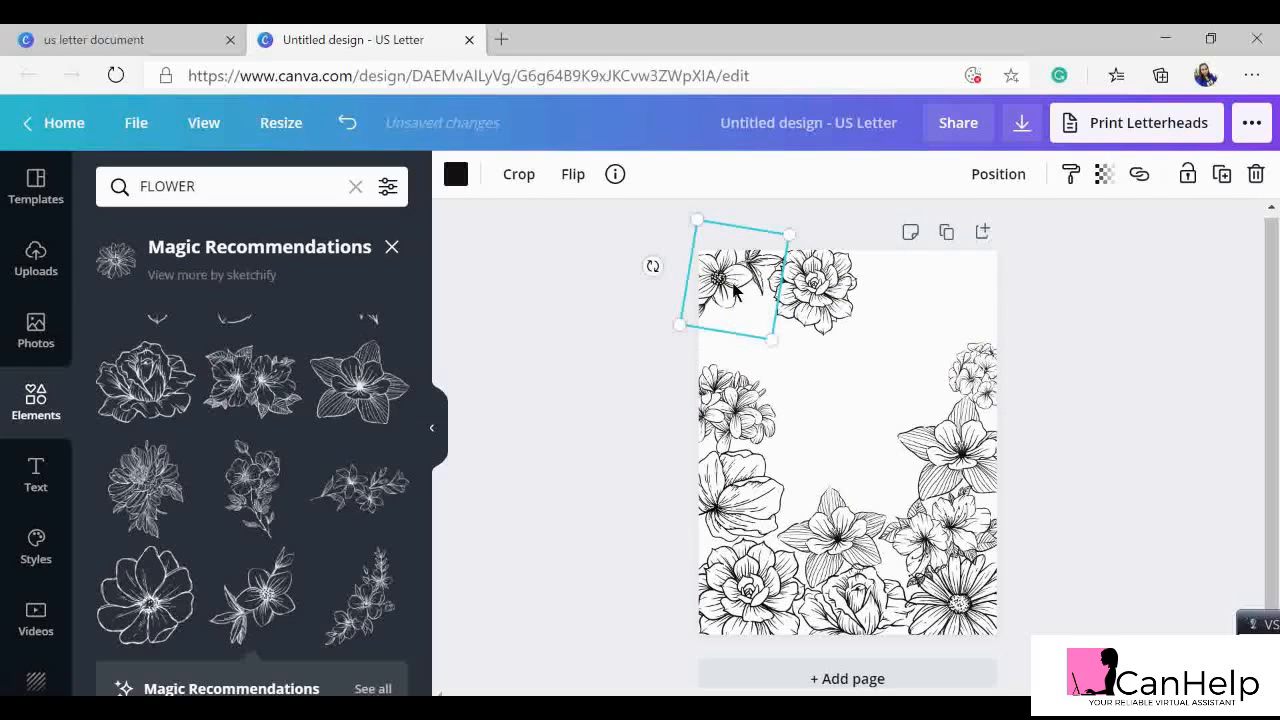
pyautogui.moveTo(735, 289); pyautogui.dragTo(926, 350)
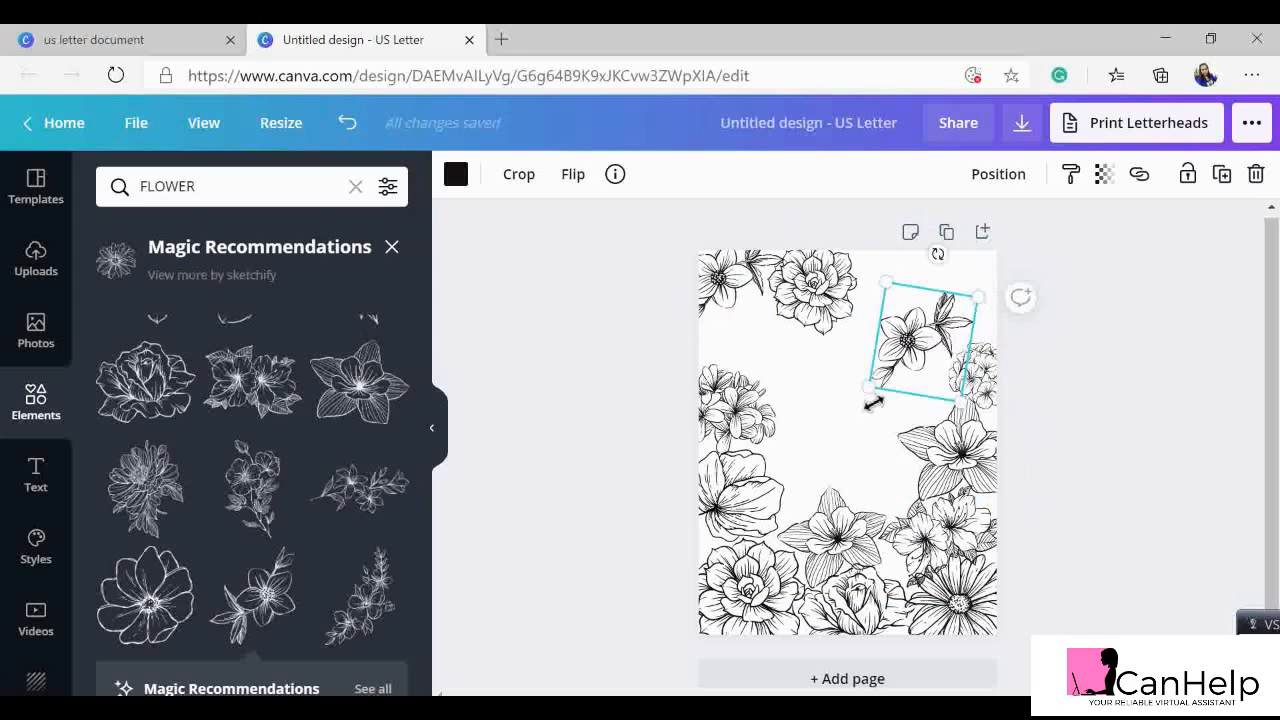
pyautogui.moveTo(946, 252); pyautogui.dragTo(1011, 324)
pyautogui.moveTo(916, 324); pyautogui.dragTo(962, 266)
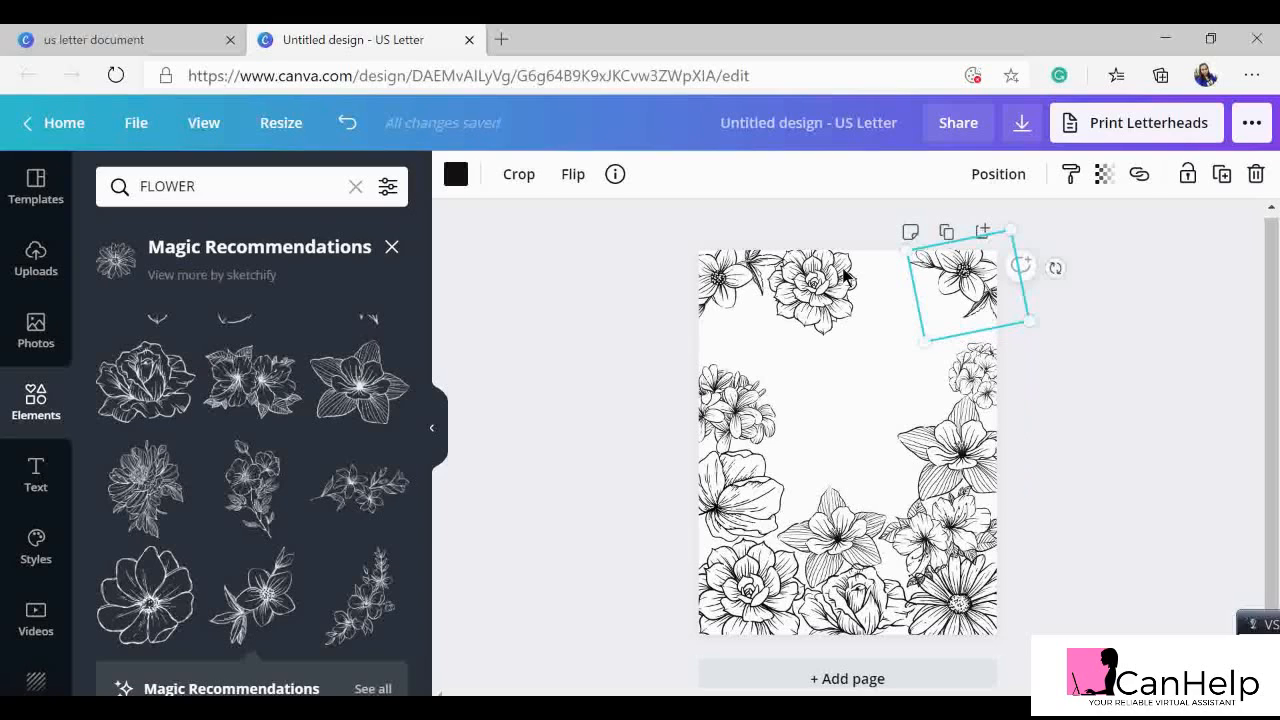
# - Flip and rotate the top-right sprig flower to mirror the top-left one, and nudge it snugly into the corner
pyautogui.click(575, 173)
pyautogui.click(636, 272)
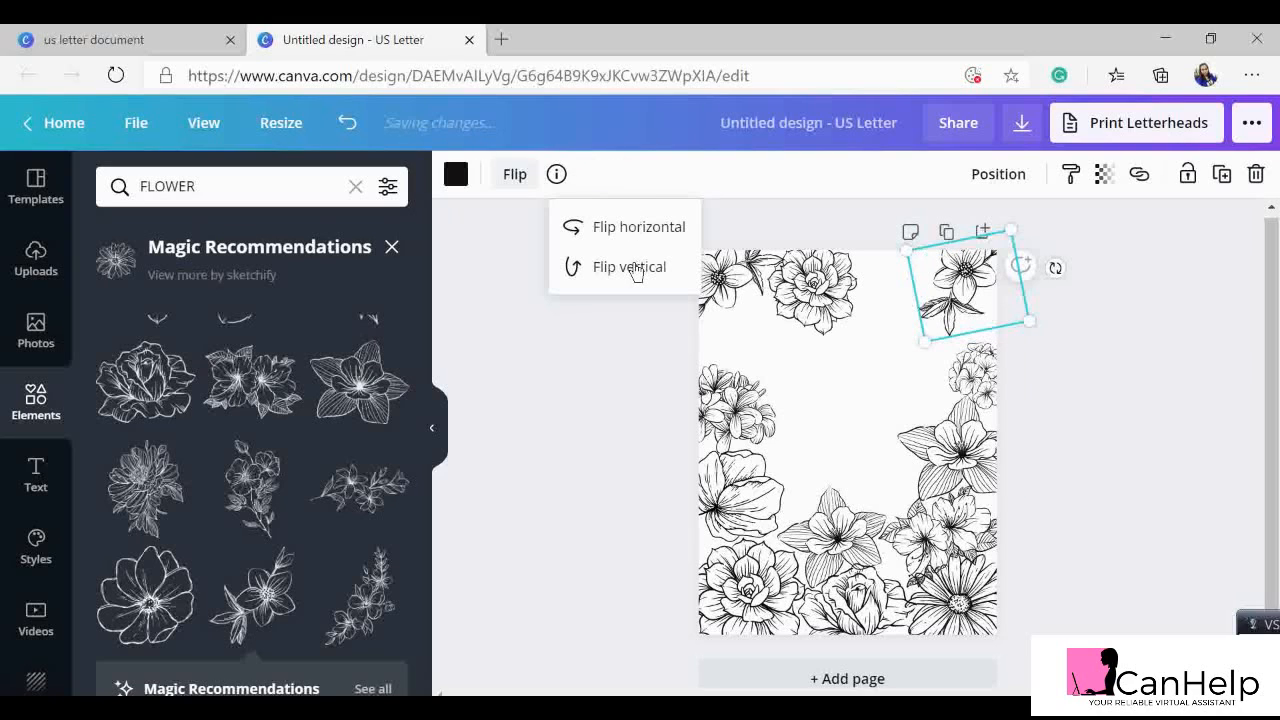
pyautogui.click(637, 230)
pyautogui.click(639, 229)
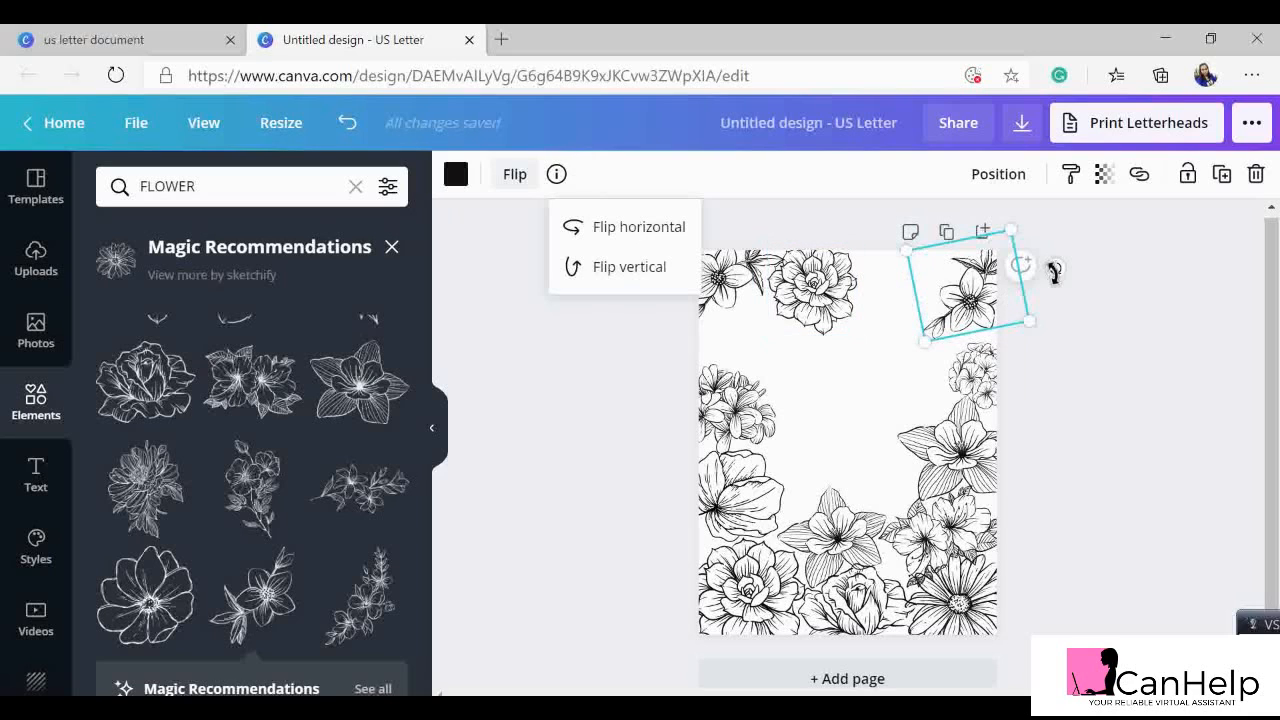
pyautogui.moveTo(1055, 272); pyautogui.dragTo(1004, 165)
pyautogui.moveTo(975, 280); pyautogui.dragTo(962, 281)
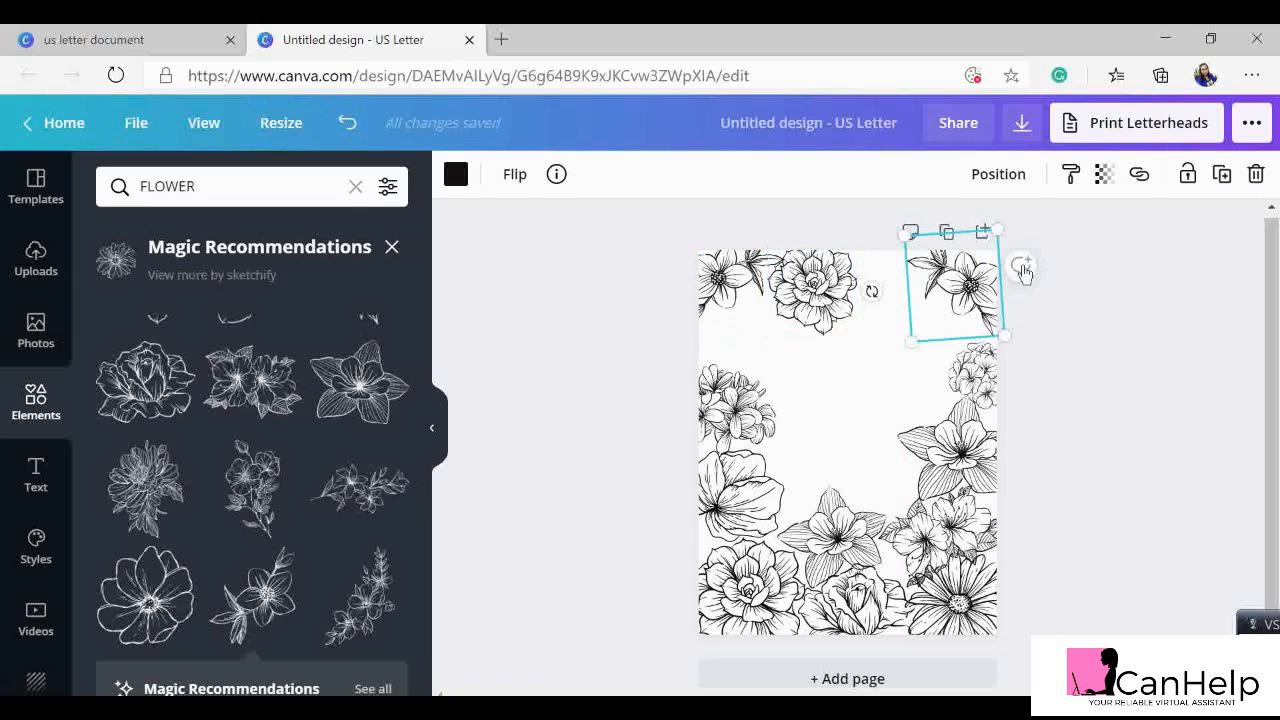
pyautogui.moveTo(872, 290); pyautogui.dragTo(872, 289)
pyautogui.moveTo(978, 275); pyautogui.dragTo(985, 269)
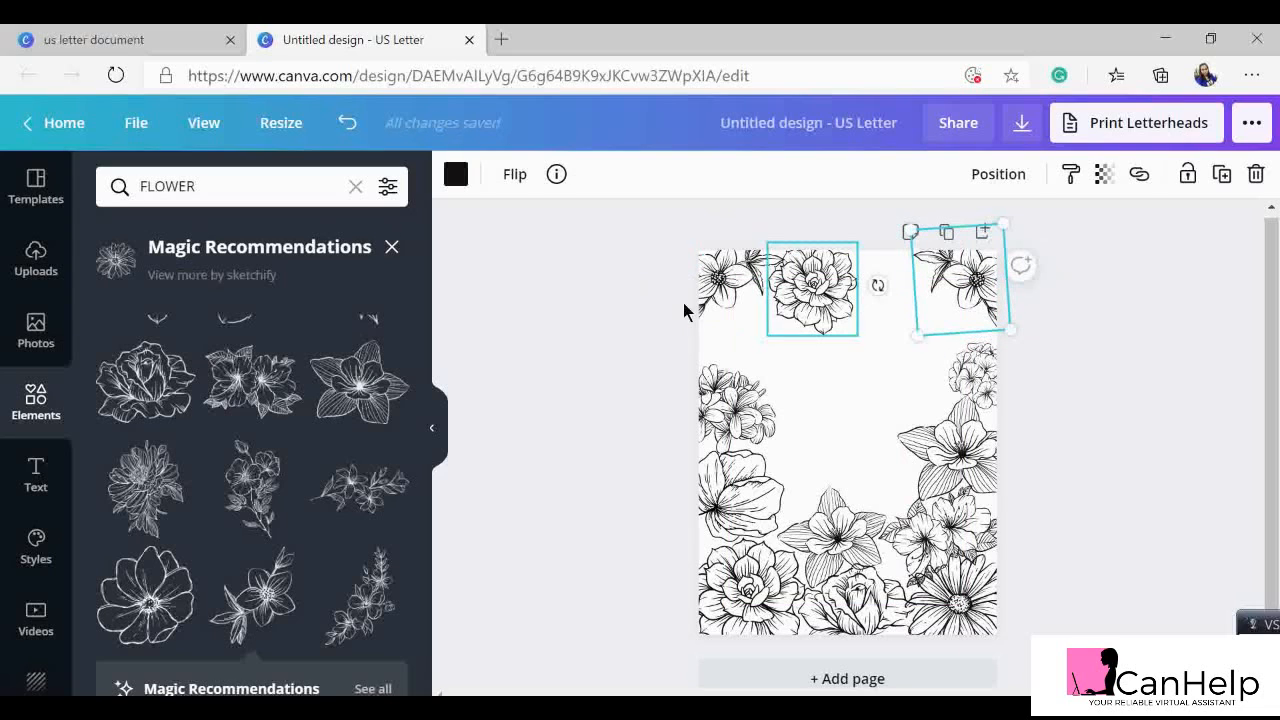
# - Push the left blossom cluster further off the page edge, and move the layered flower from the top edge to just above it
pyautogui.moveTo(731, 411)
pyautogui.mouseDown()
pyautogui.moveTo(824, 411)
pyautogui.moveTo(885, 482)
pyautogui.moveTo(871, 458)
pyautogui.moveTo(720, 356)
pyautogui.moveTo(709, 413)
pyautogui.mouseUp()
pyautogui.moveTo(812, 300); pyautogui.dragTo(771, 389)
# - Shrink the pointed-leaf flower above the rose at the bottom middle slightly and nudge it up and to the left
pyautogui.click(853, 527)
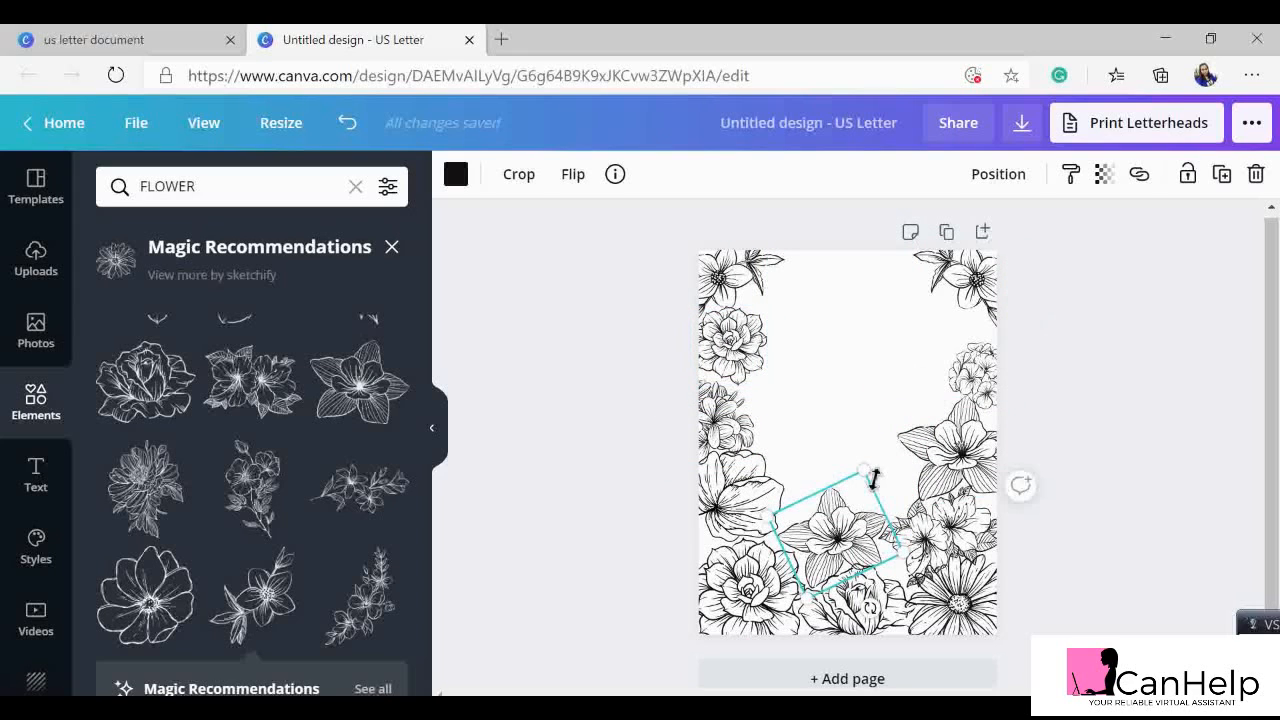
pyautogui.moveTo(873, 473); pyautogui.dragTo(857, 487)
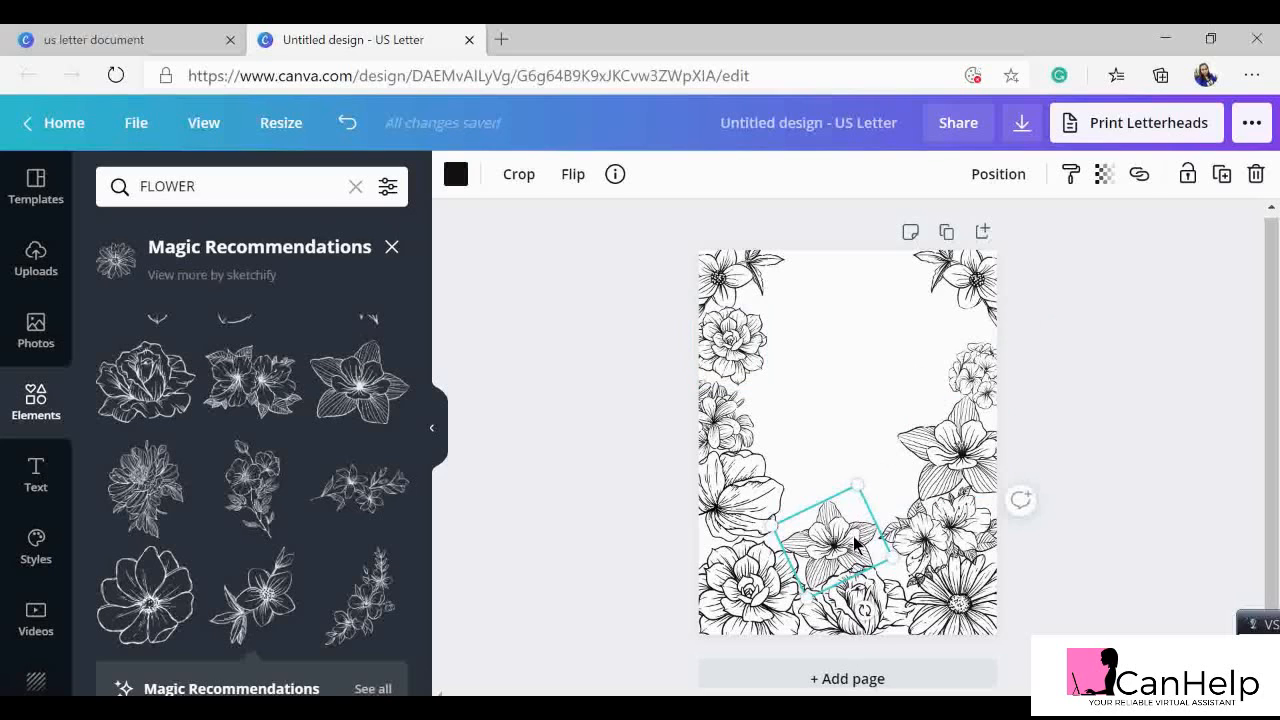
pyautogui.moveTo(854, 543); pyautogui.dragTo(850, 539)
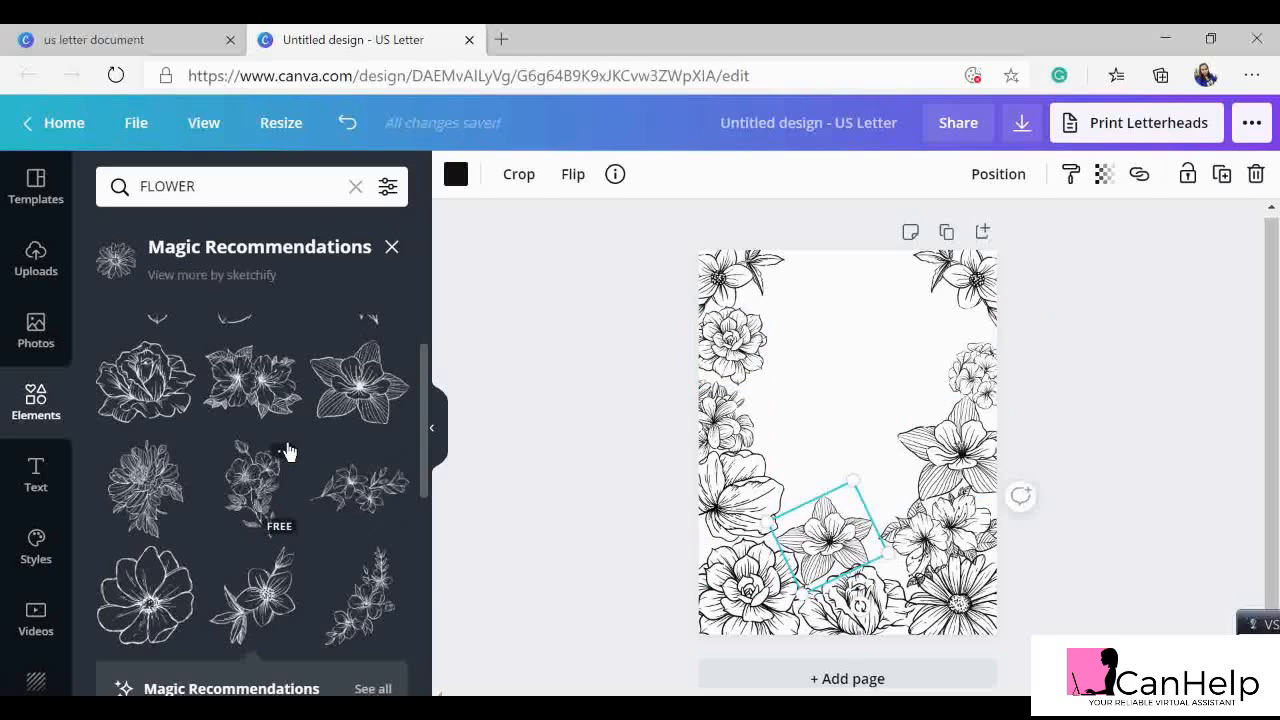
# - Add the double-blossom graphic, enlarge it, and position it at the middle of the top edge, partly off the page
pyautogui.scroll(-1, 287, 448)
pyautogui.scroll(2, 263, 440)
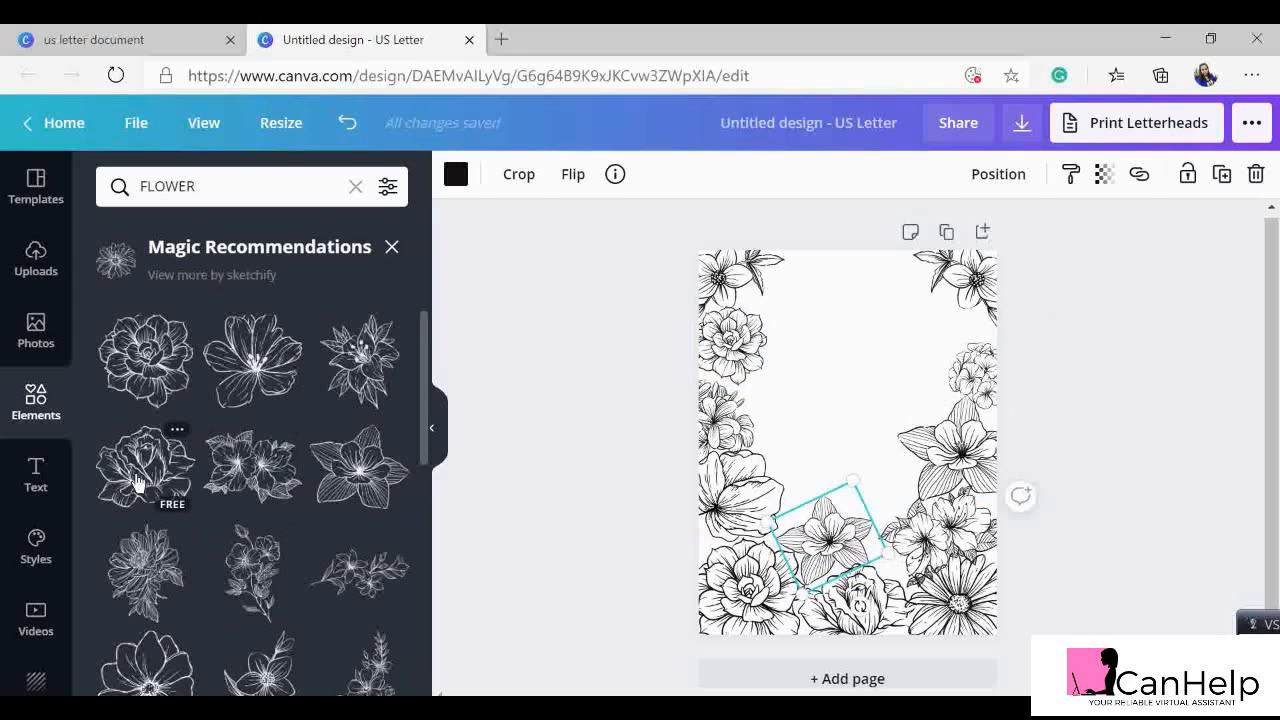
pyautogui.click(277, 490)
pyautogui.moveTo(848, 443); pyautogui.dragTo(825, 298)
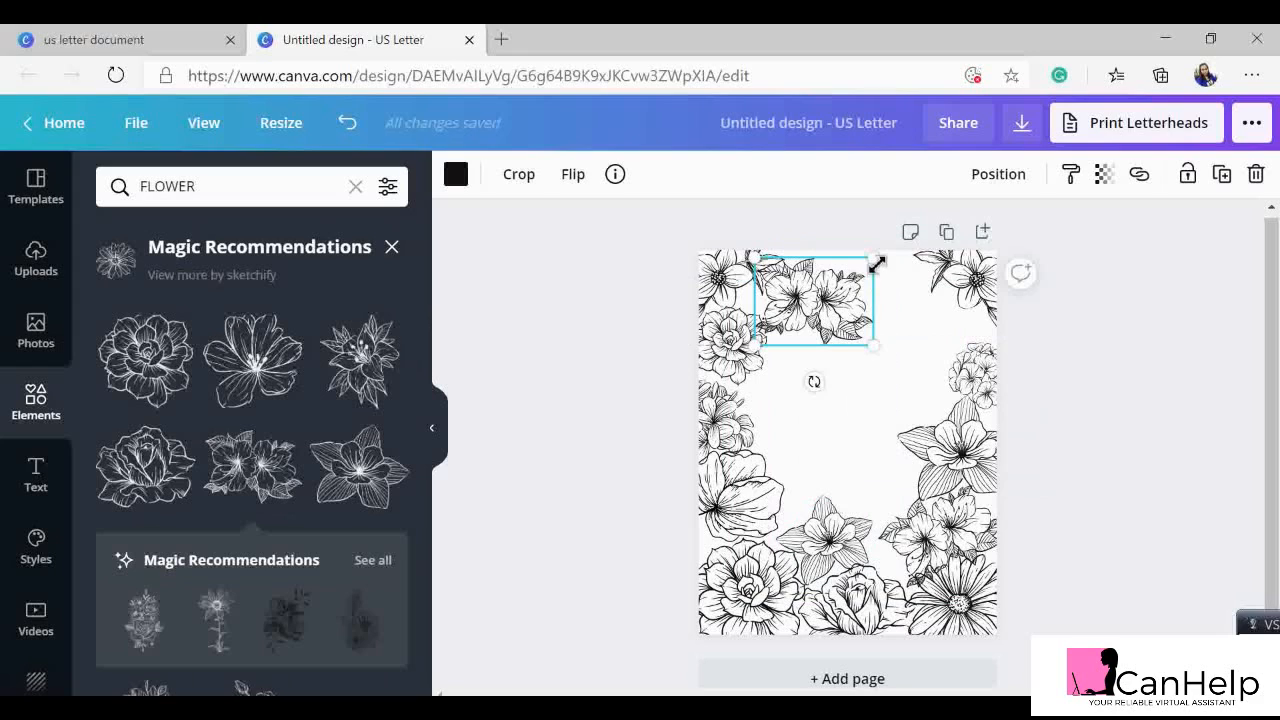
pyautogui.moveTo(876, 263); pyautogui.dragTo(910, 230)
pyautogui.moveTo(844, 306); pyautogui.dragTo(825, 316)
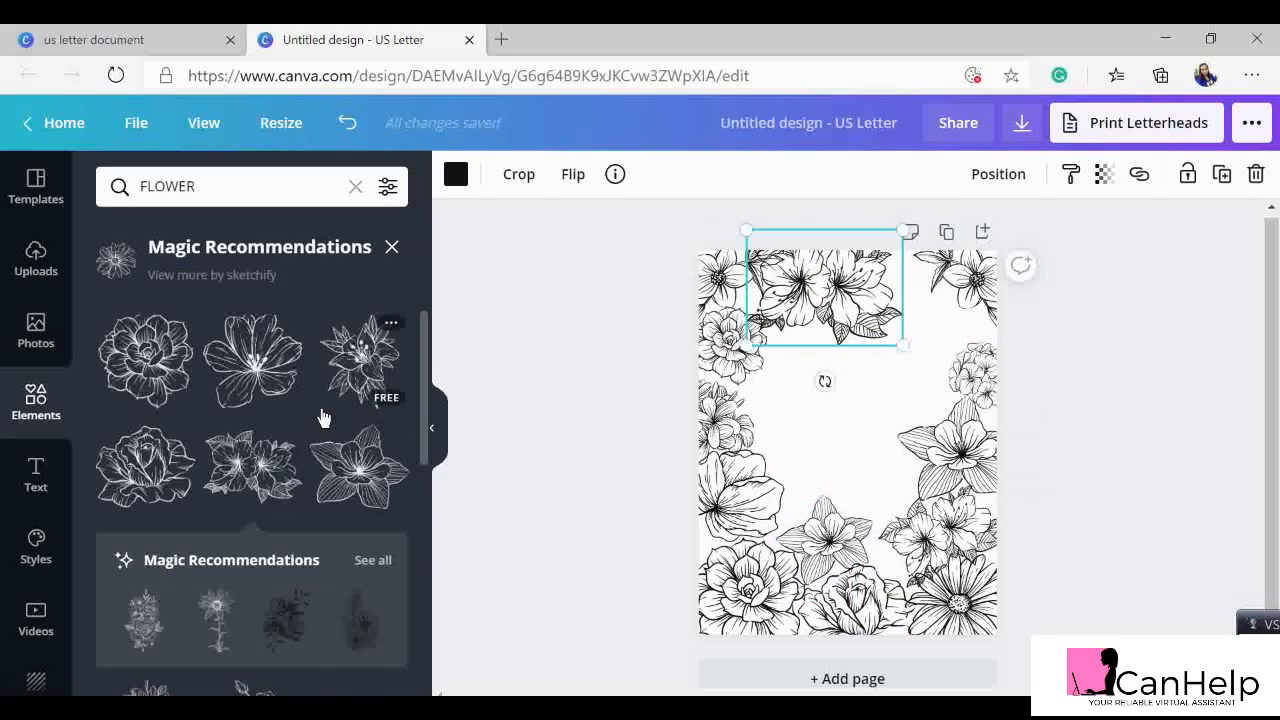
# - Add the bold rounded-petal flower at a small size in the top-edge gap between the double blossom and the top-right sprig
pyautogui.scroll(-10, 323, 417)
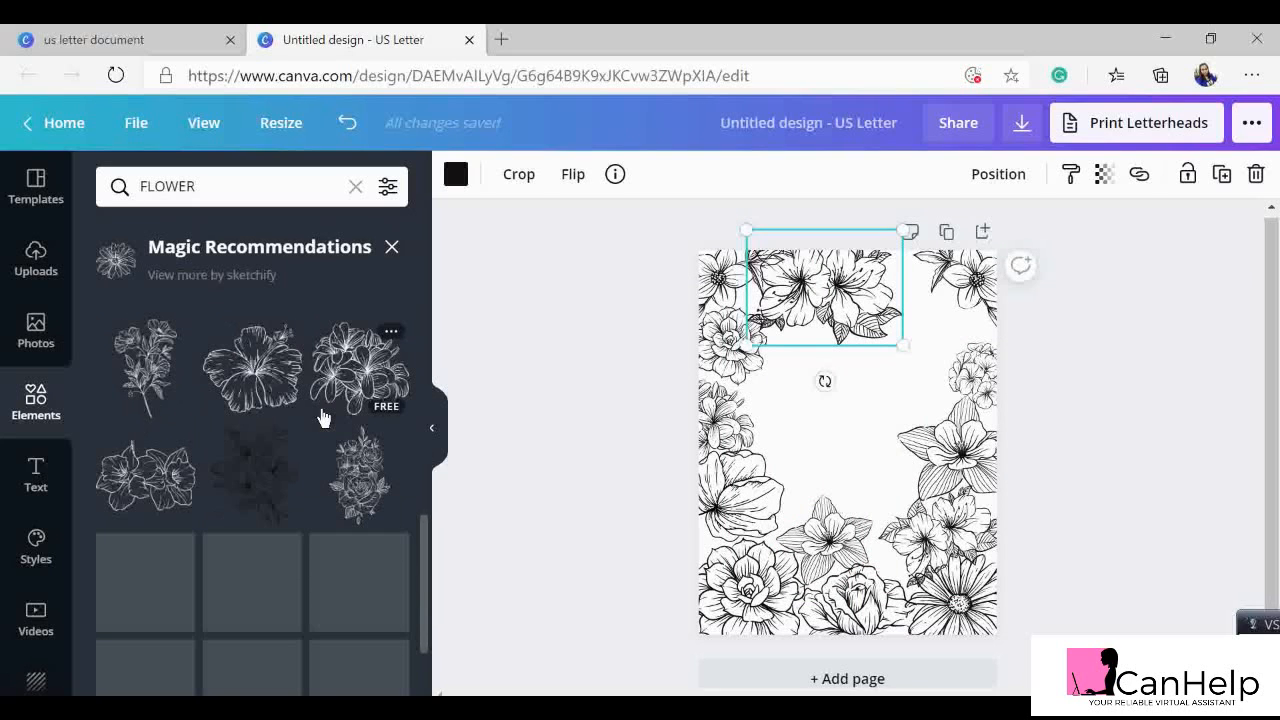
pyautogui.scroll(1, 323, 410)
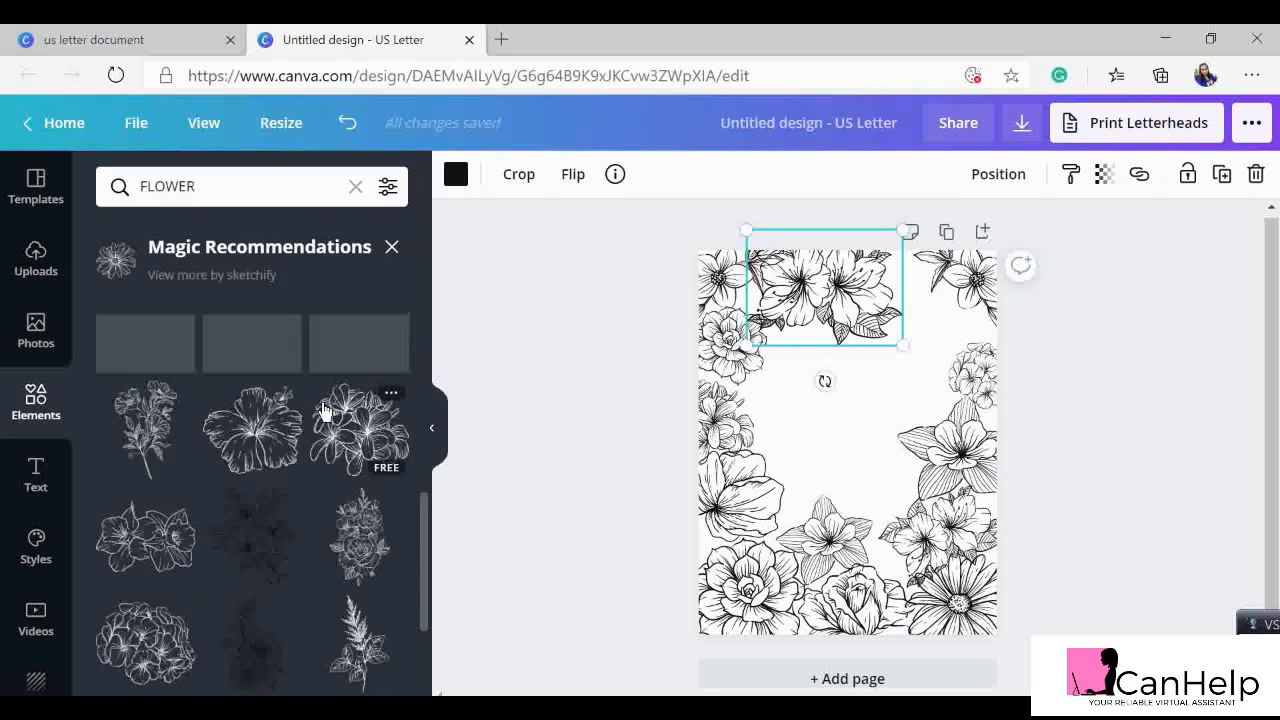
pyautogui.scroll(-3, 214, 535)
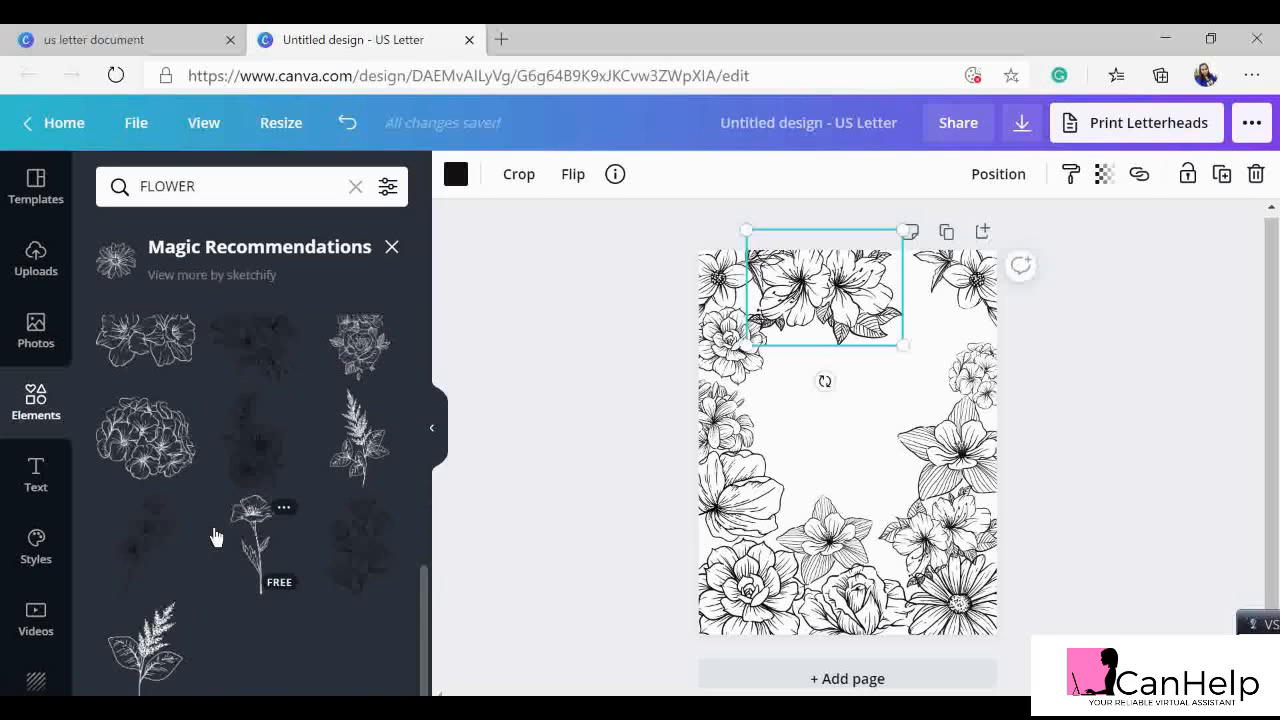
pyautogui.scroll(3, 214, 537)
pyautogui.scroll(2, 214, 536)
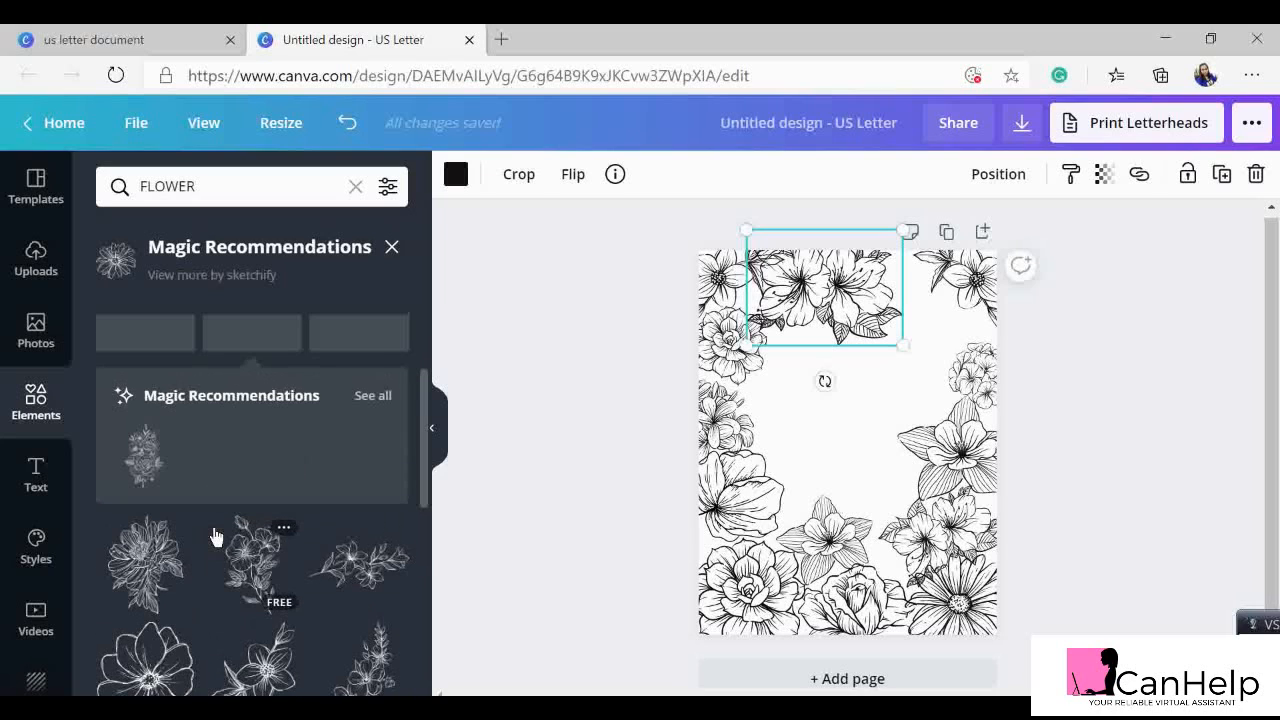
pyautogui.scroll(-1, 214, 536)
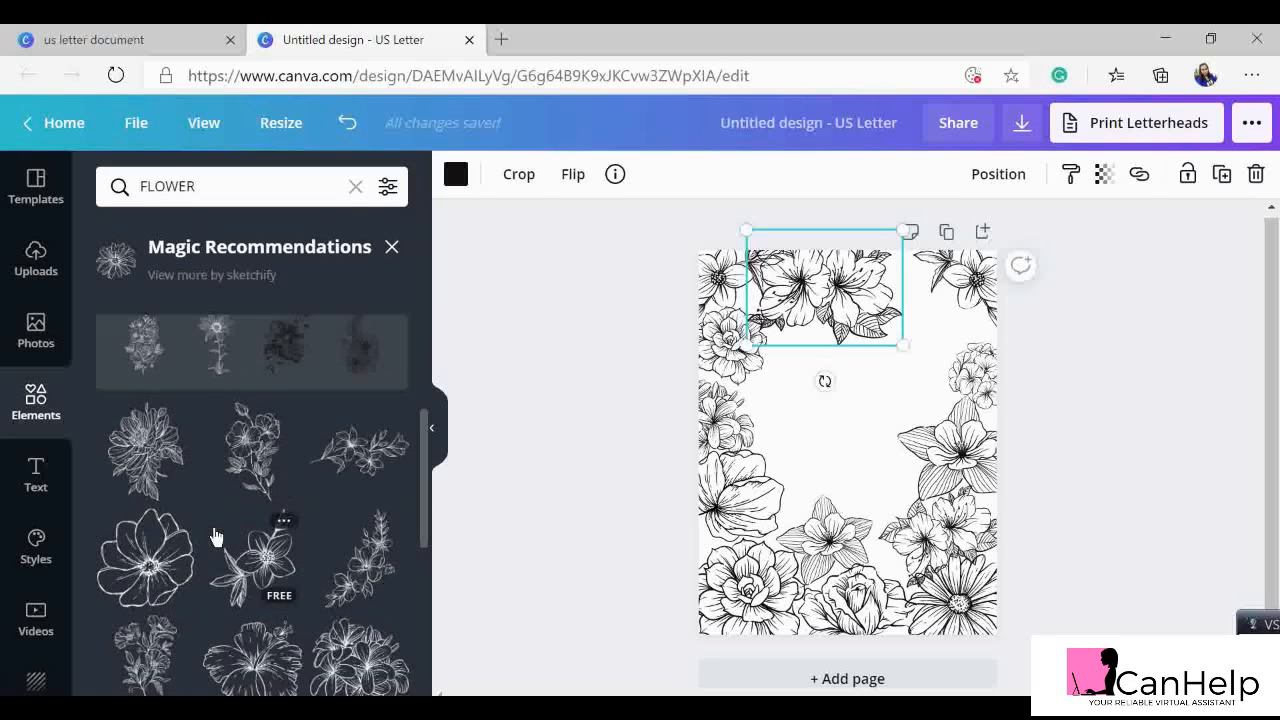
pyautogui.click(140, 541)
pyautogui.moveTo(908, 381); pyautogui.dragTo(905, 272)
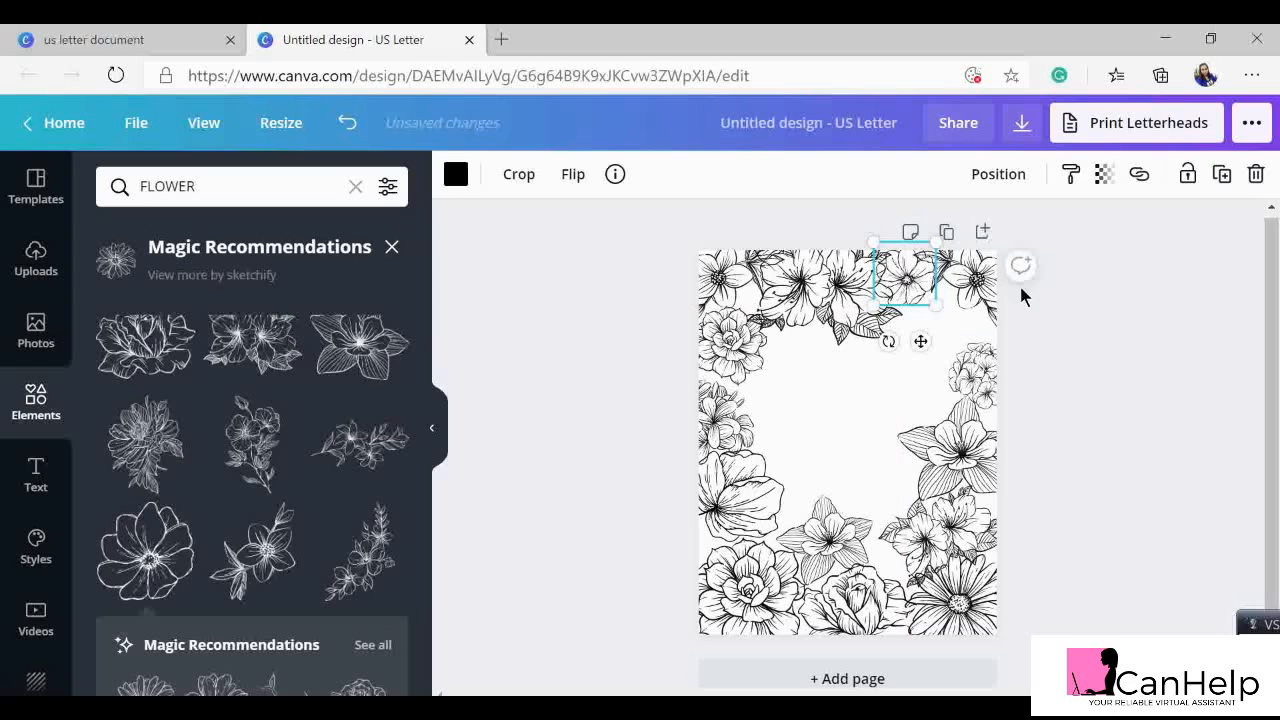
pyautogui.click(1070, 338)
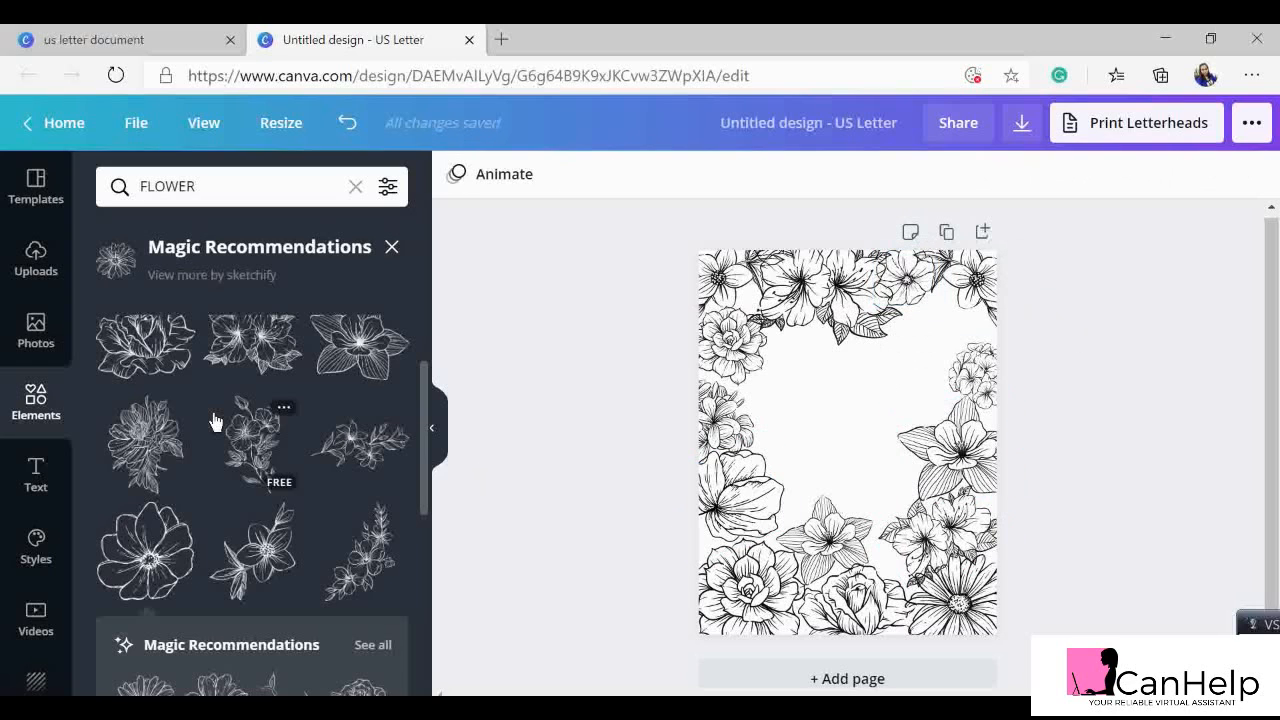
# - Add the lily graphic, shrink and tilt it, and fit it on the right side just below the top-right corner flowers
pyautogui.scroll(1, 218, 435)
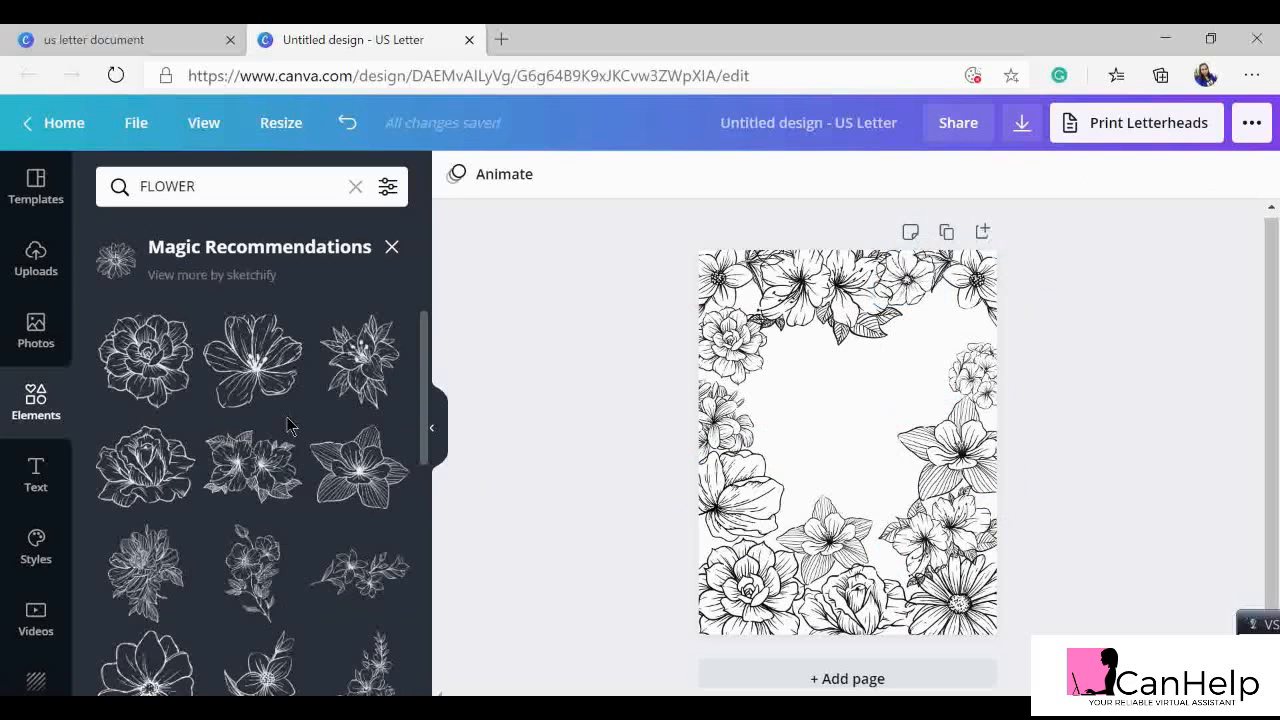
pyautogui.click(358, 365)
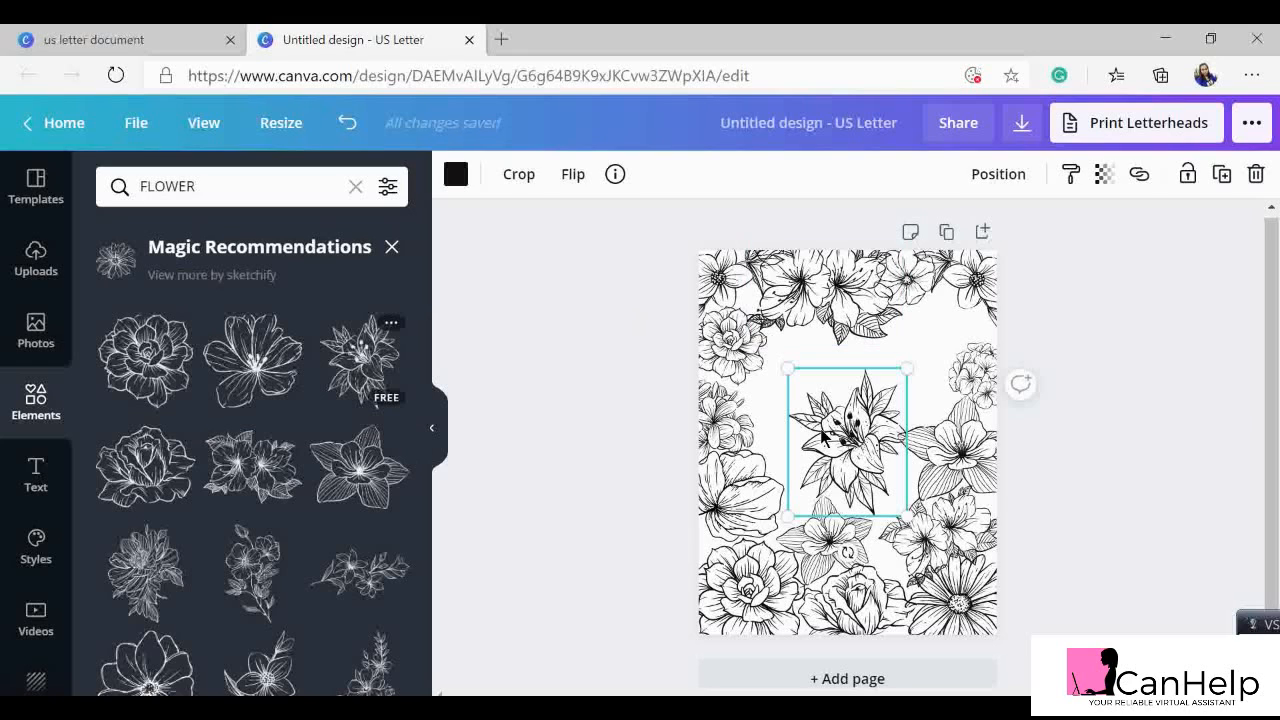
pyautogui.moveTo(789, 369); pyautogui.dragTo(853, 403)
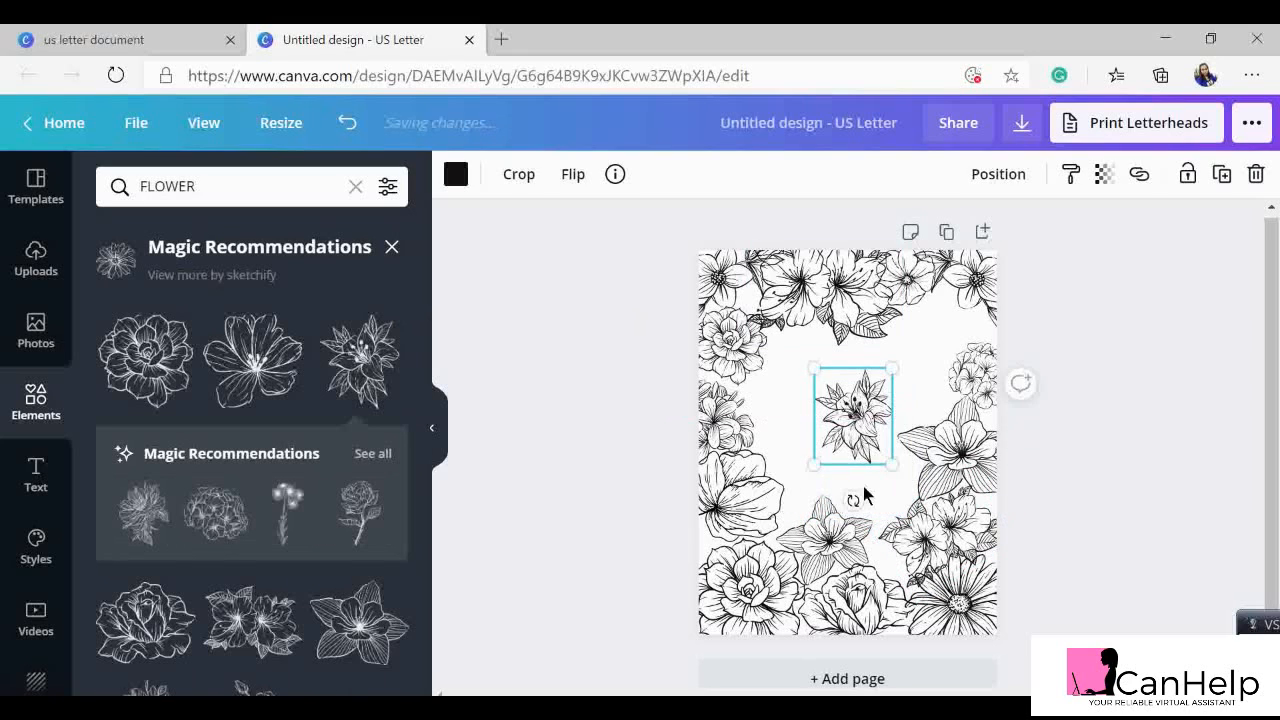
pyautogui.moveTo(855, 502); pyautogui.dragTo(905, 480)
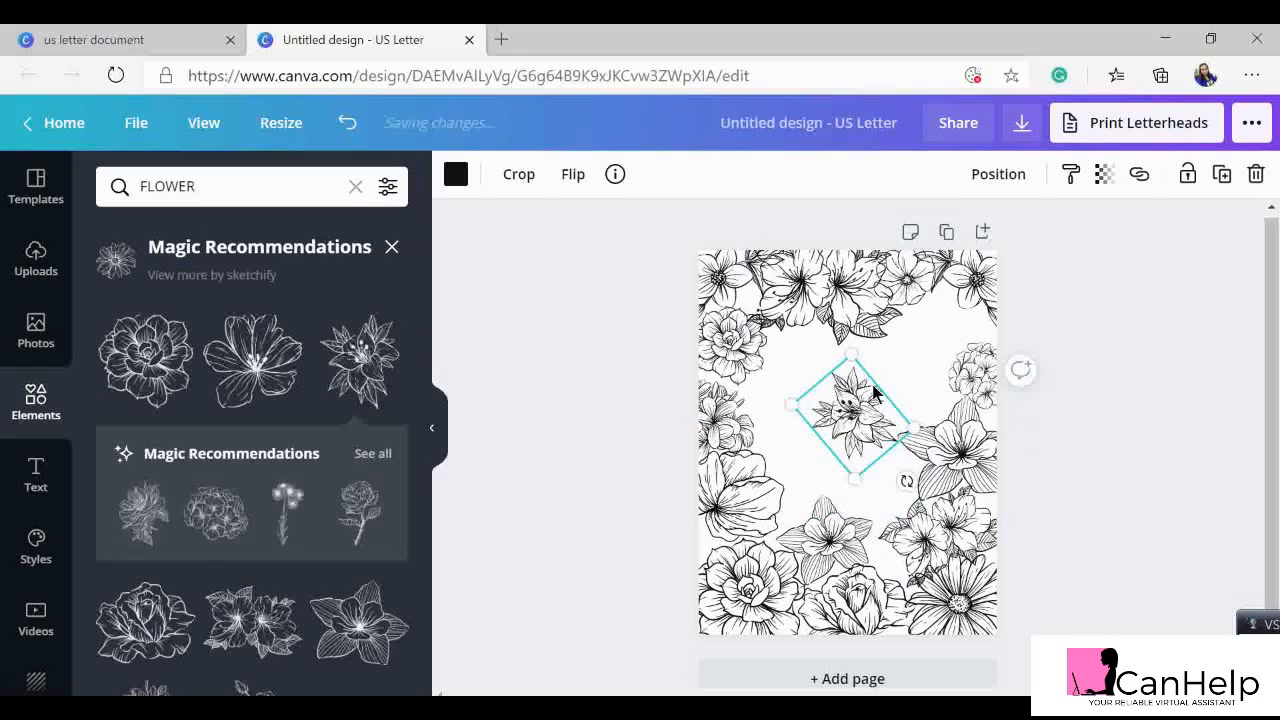
pyautogui.moveTo(852, 437); pyautogui.dragTo(950, 342)
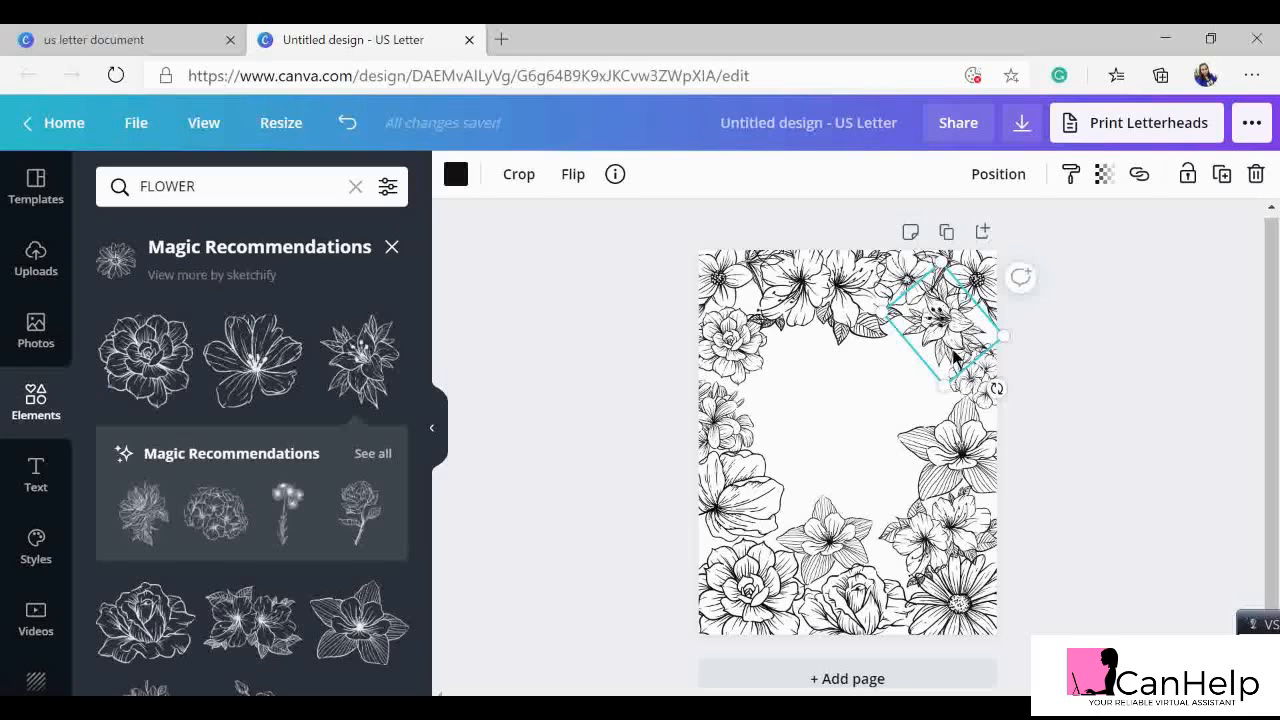
pyautogui.moveTo(949, 380); pyautogui.dragTo(969, 336)
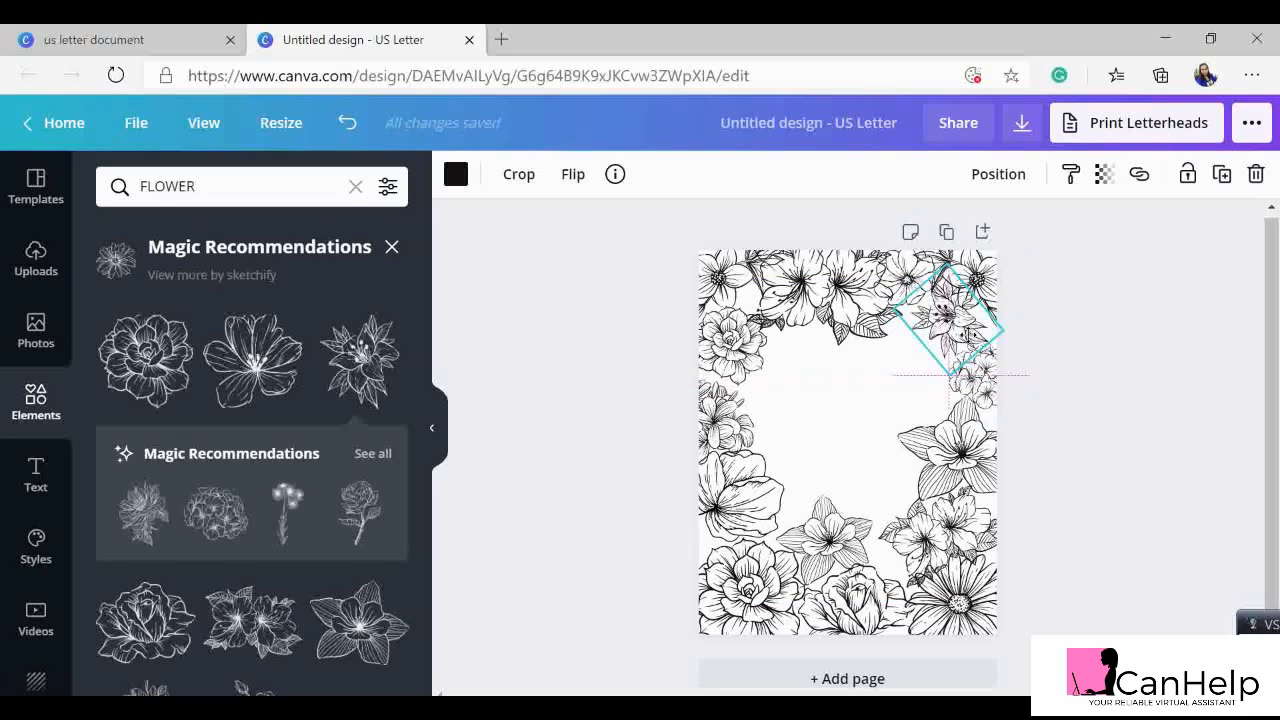
pyautogui.click(1069, 345)
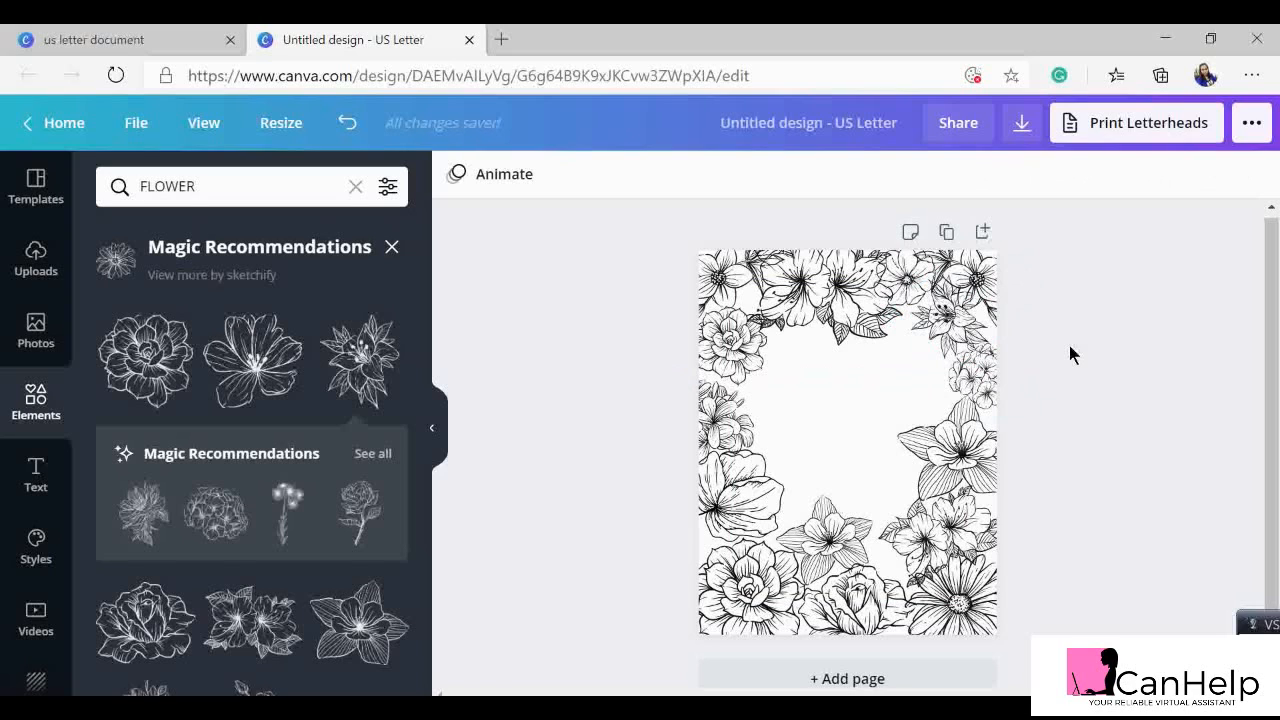
# - Nudge the large pointed-leaf flower on the right side slightly further toward the page's right edge
pyautogui.click(950, 445)
pyautogui.moveTo(950, 445); pyautogui.dragTo(958, 440)
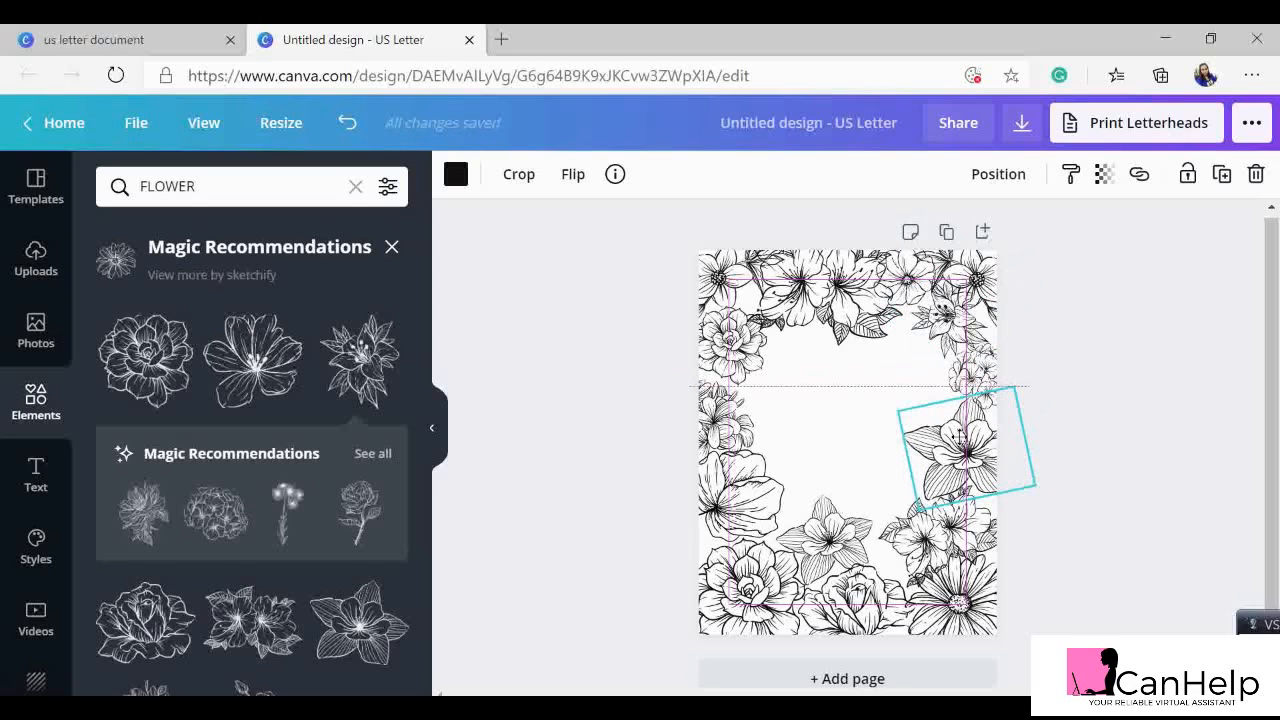
pyautogui.click(1101, 364)
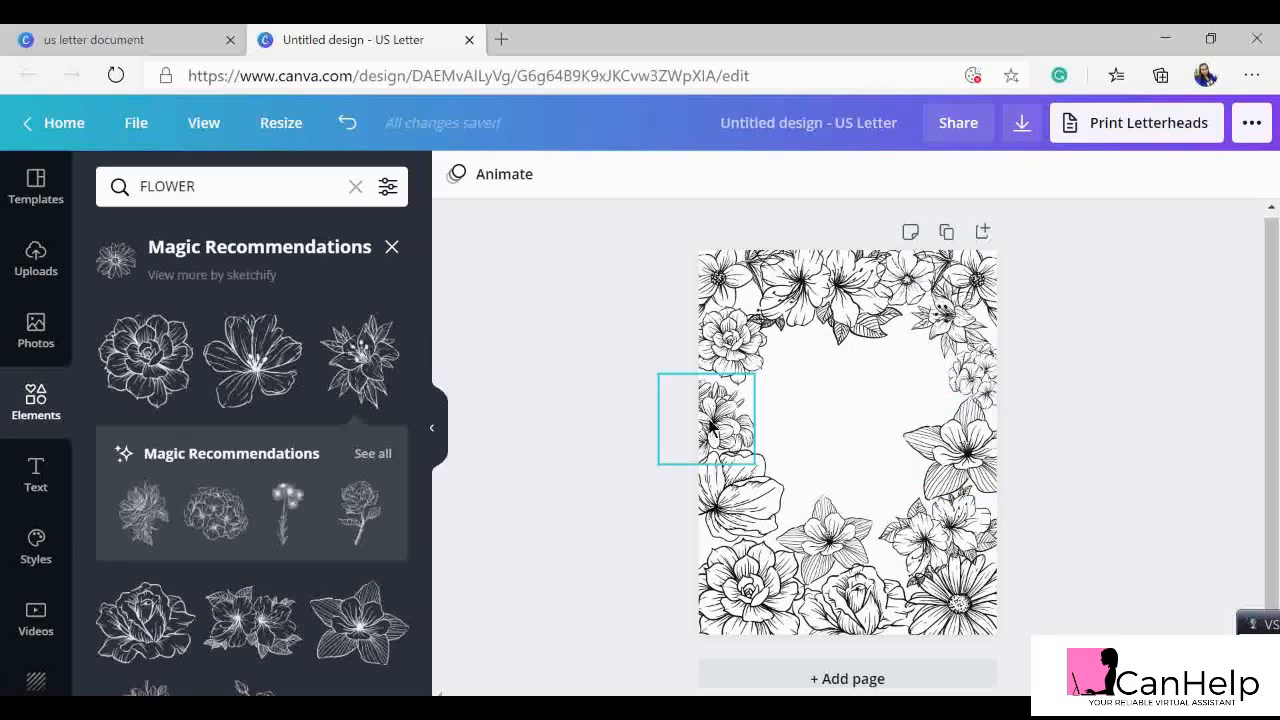
# - Search the elements for "floral frame"
pyautogui.click(203, 176)
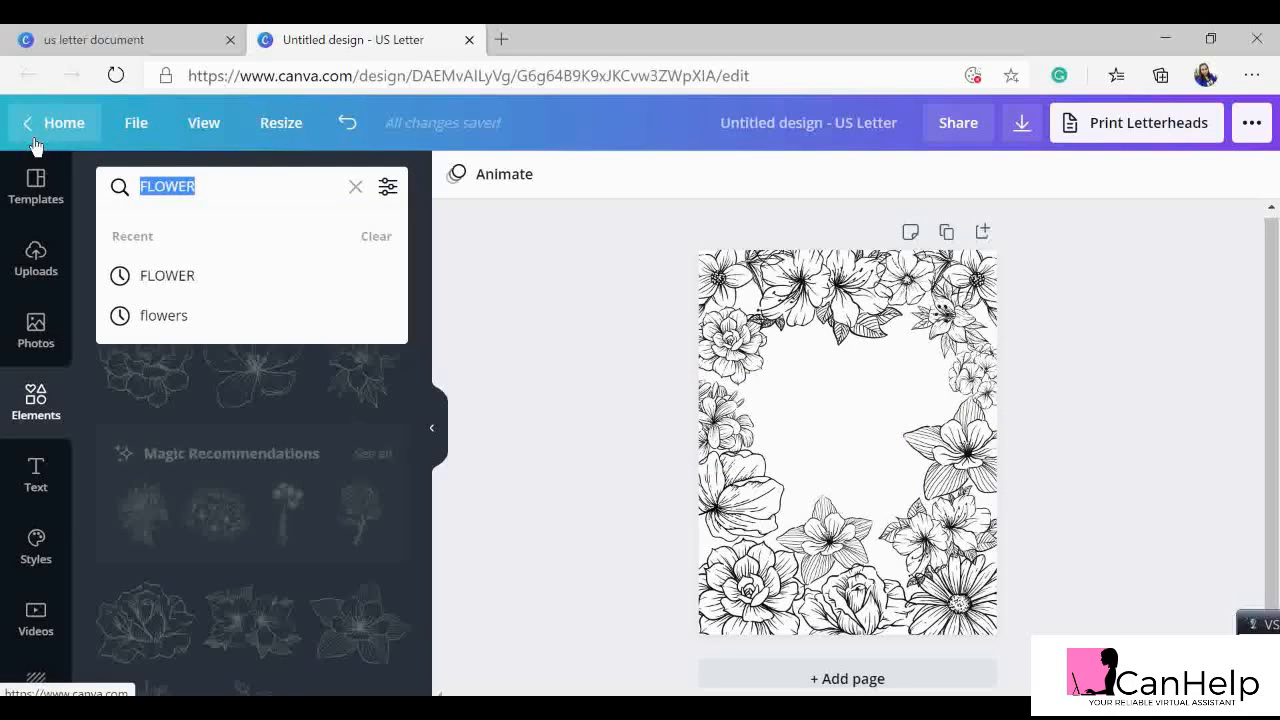
pyautogui.write('floral')
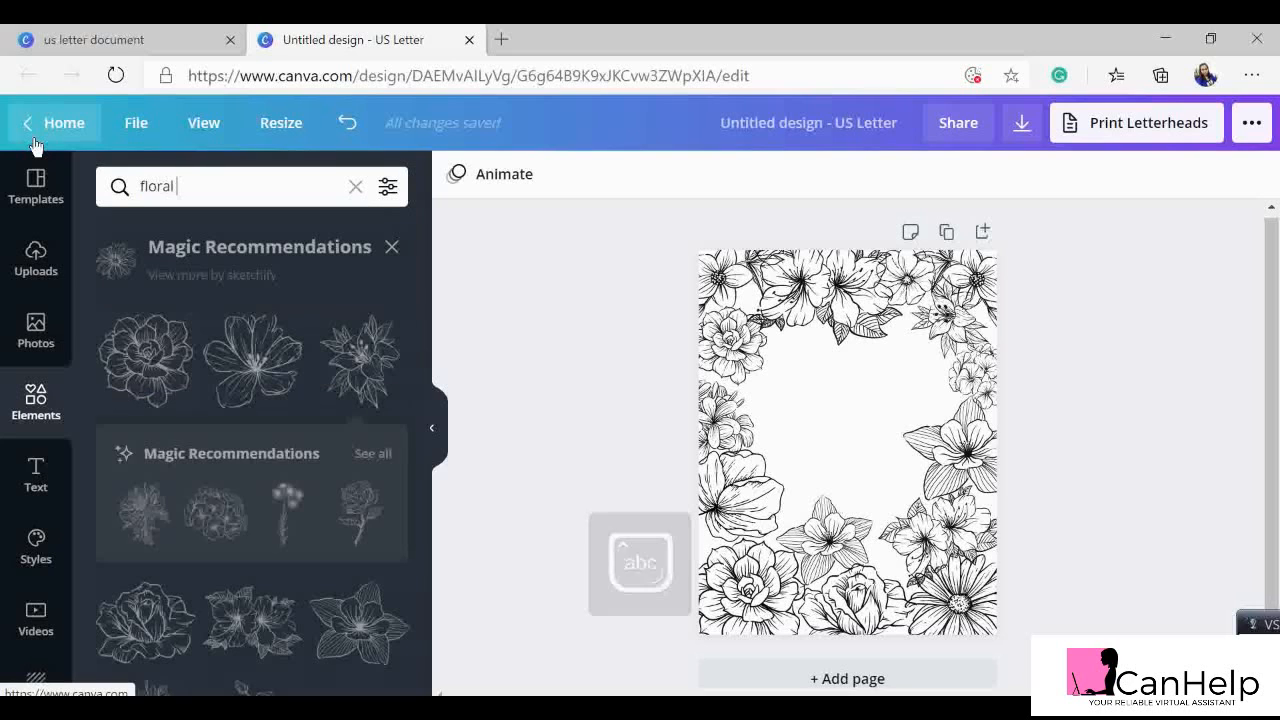
pyautogui.write(' frame')
pyautogui.press('Return')
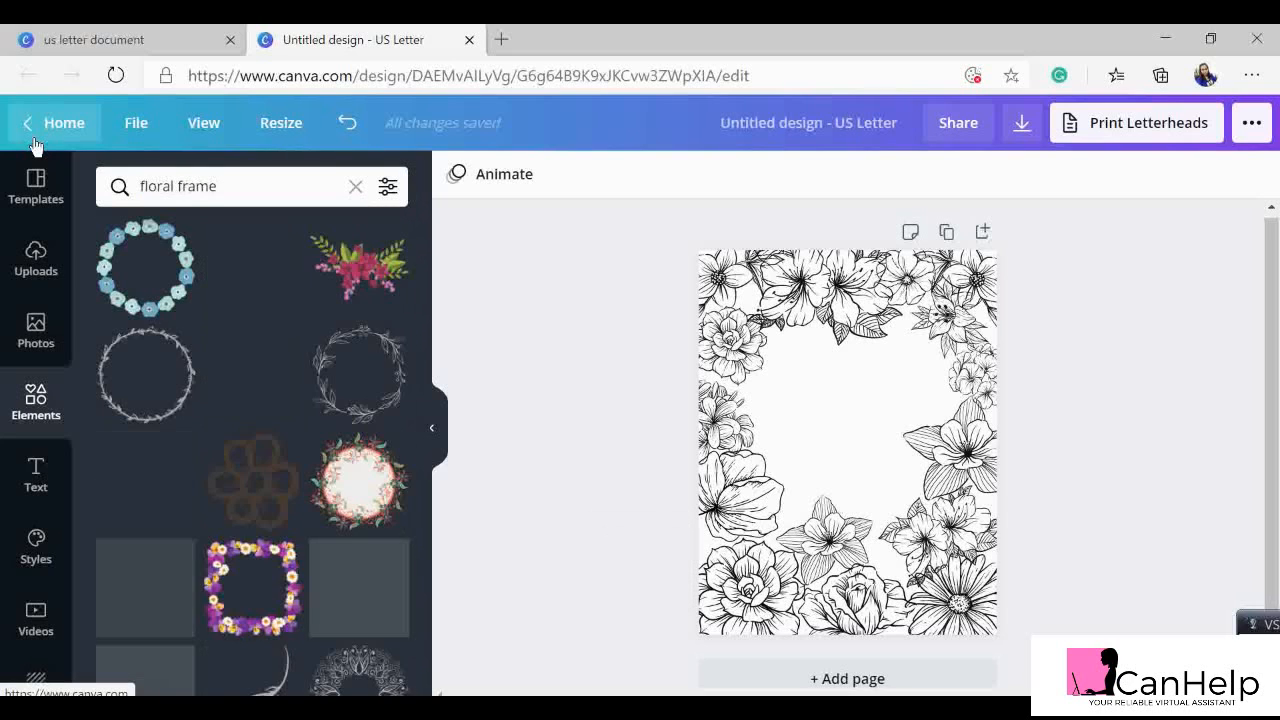
# - Browse the floral frame results for a frame that suits the page's empty center
pyautogui.scroll(-2, 367, 407)
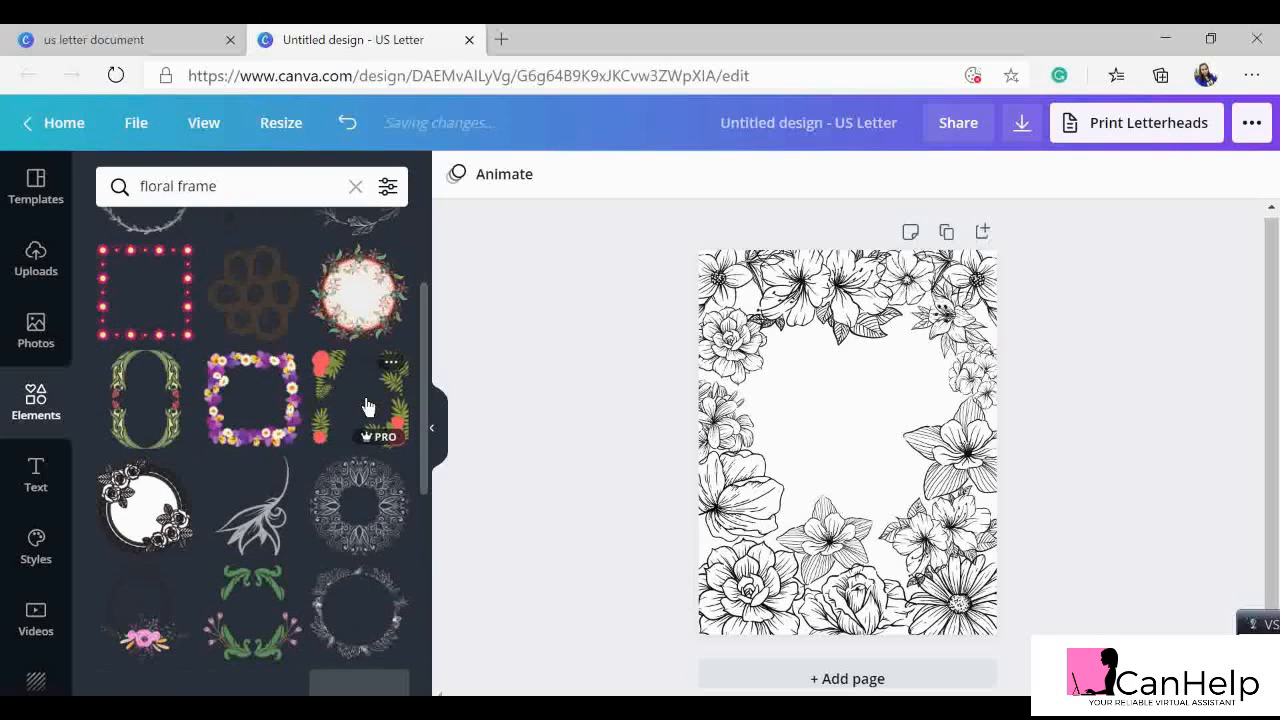
pyautogui.scroll(-2, 357, 486)
pyautogui.scroll(-3, 343, 497)
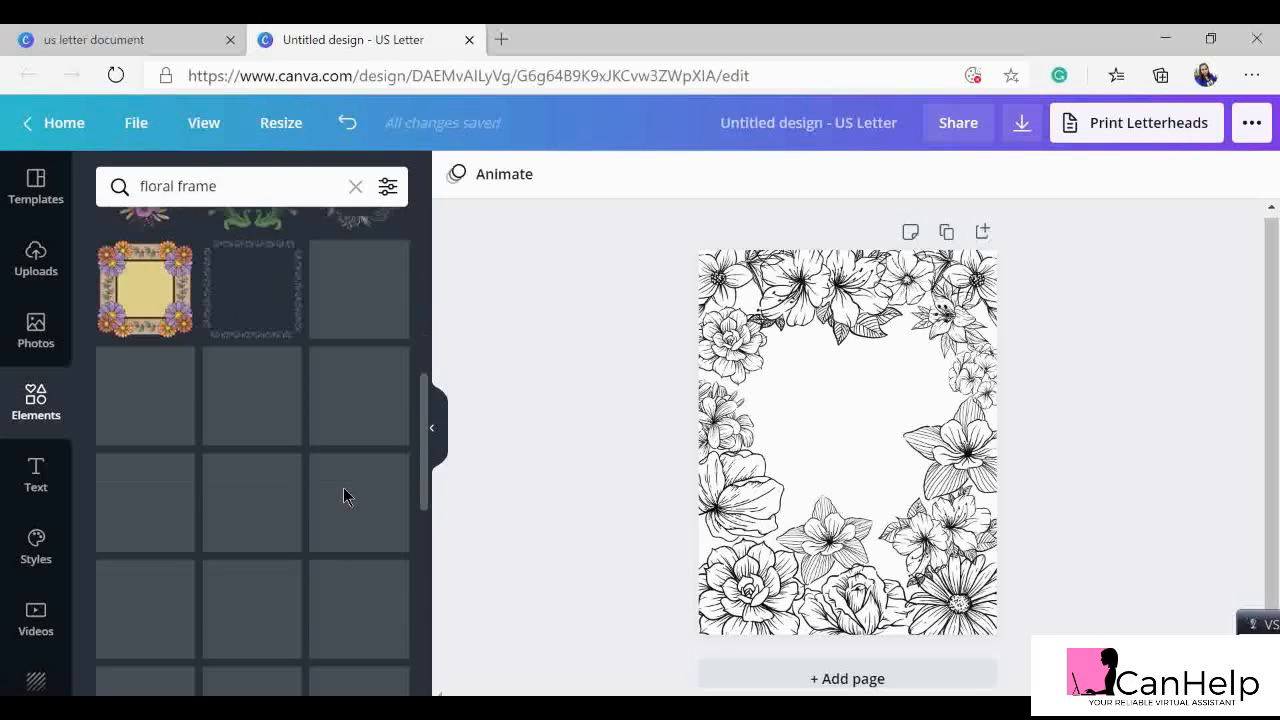
pyautogui.scroll(-3, 343, 497)
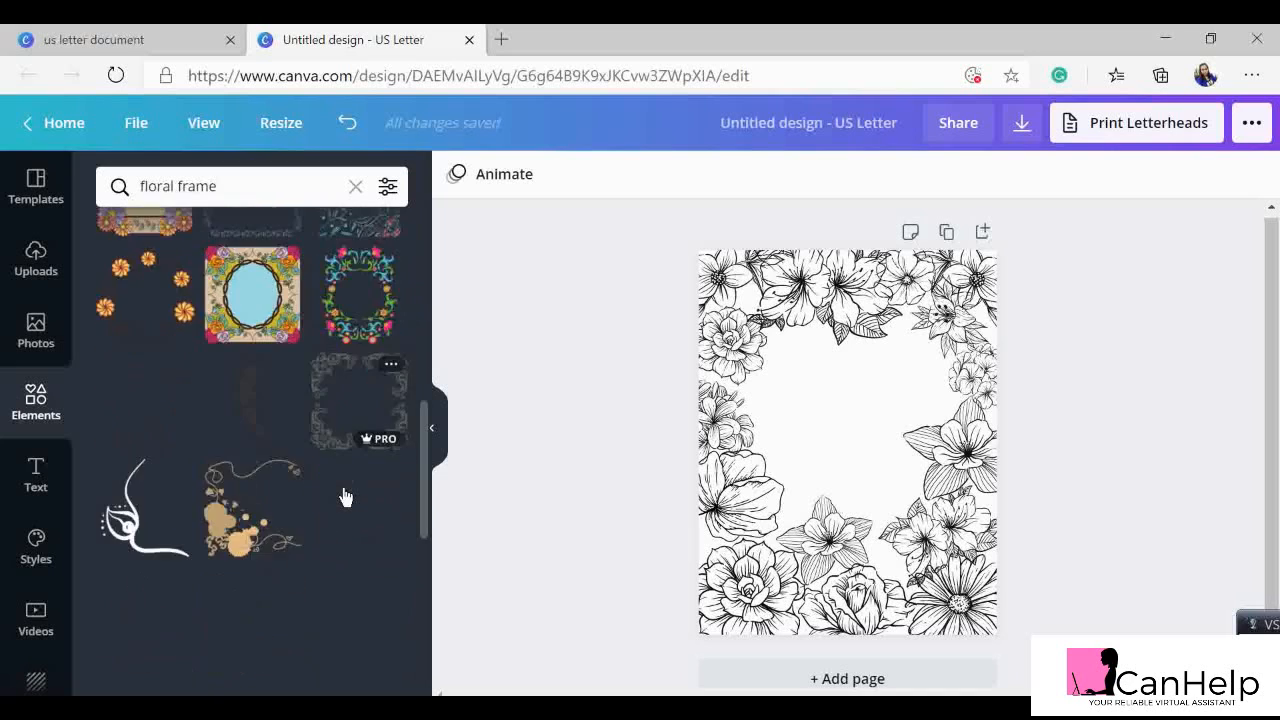
pyautogui.scroll(-3, 343, 497)
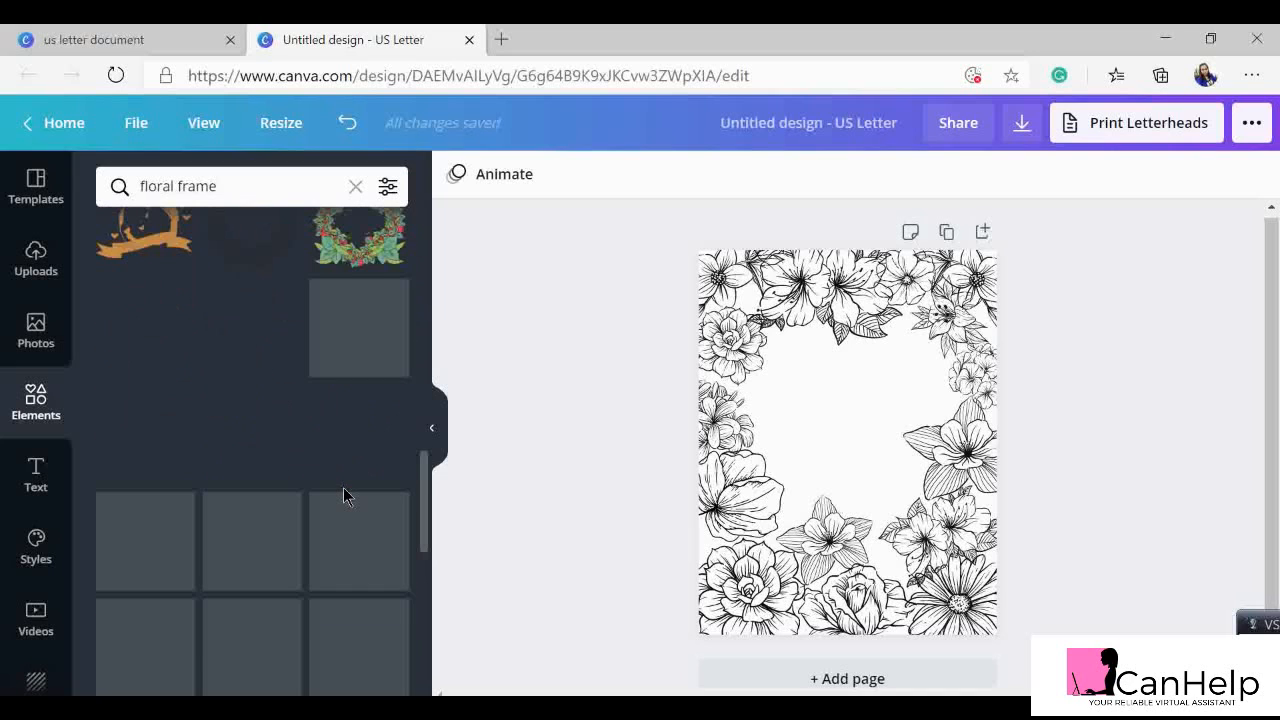
pyautogui.scroll(2, 343, 497)
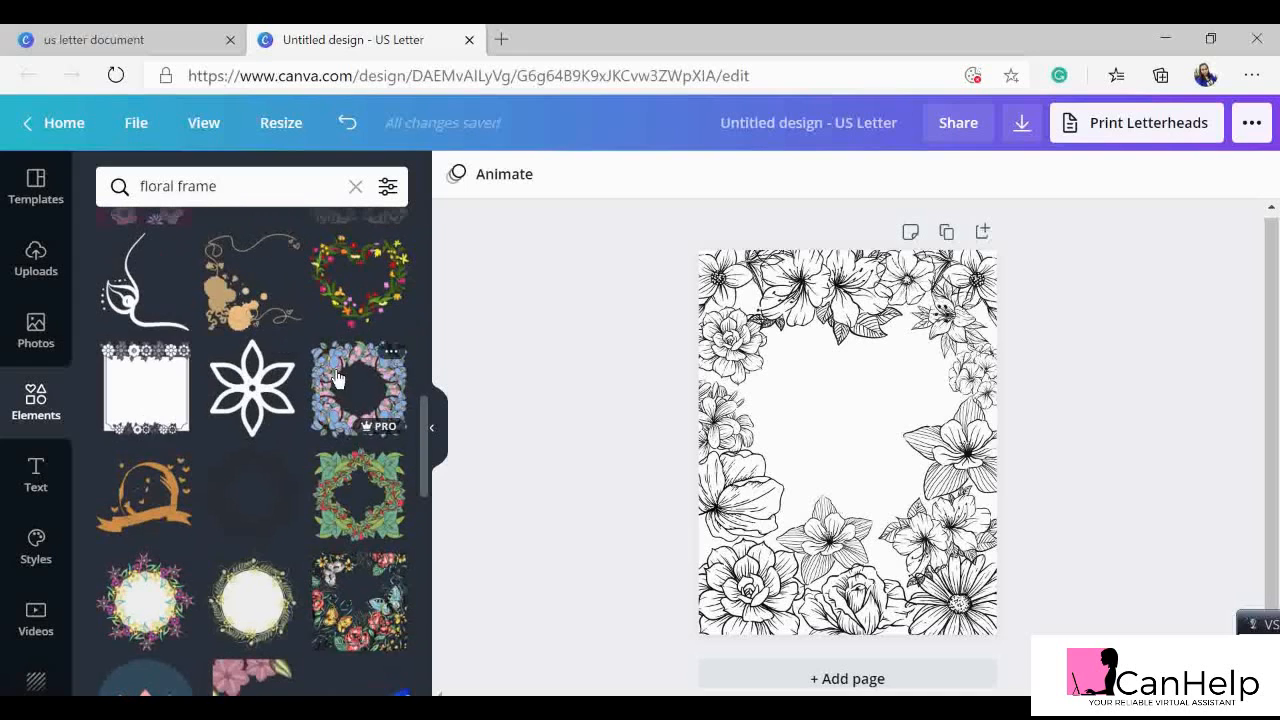
pyautogui.scroll(5, 336, 369)
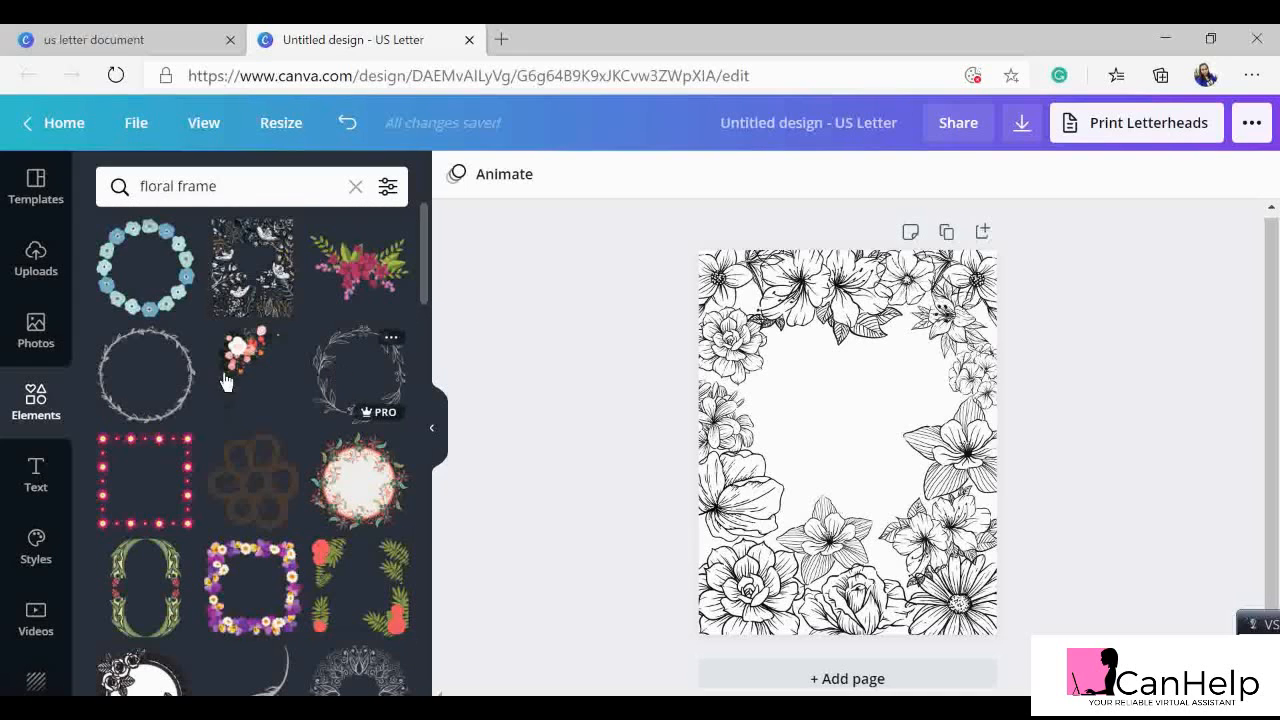
pyautogui.scroll(-4, 360, 400)
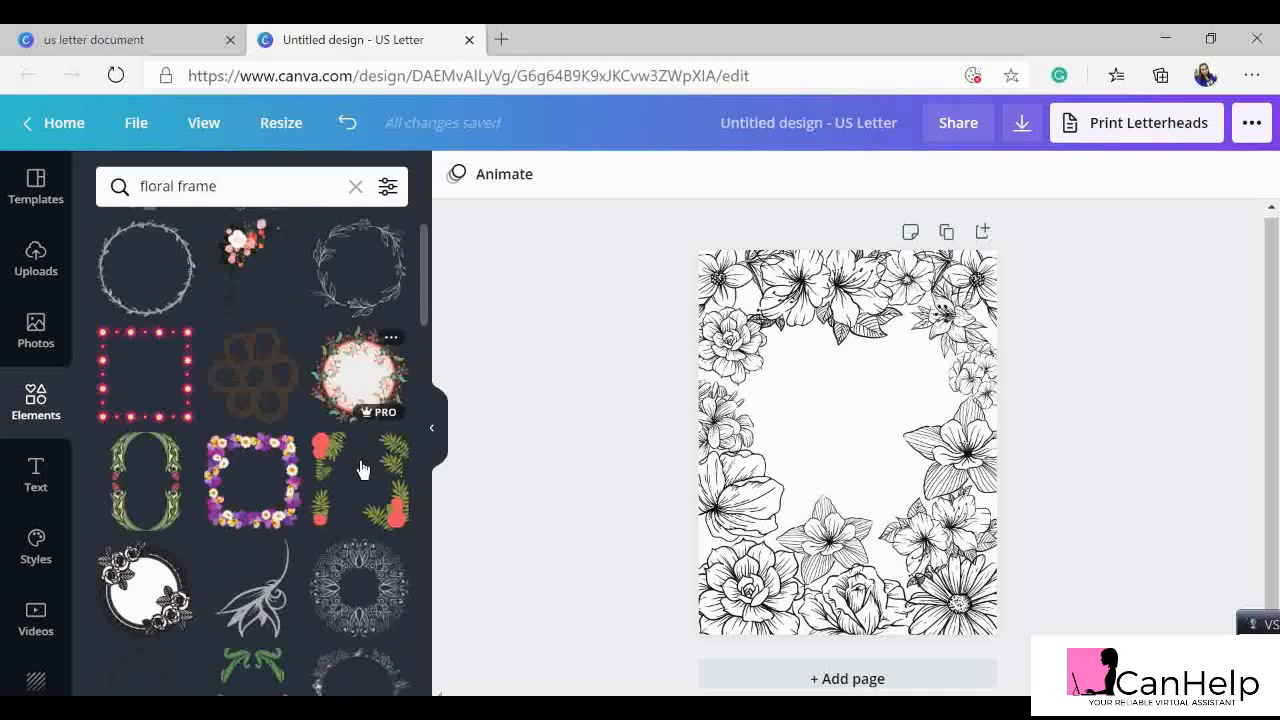
pyautogui.scroll(4, 366, 449)
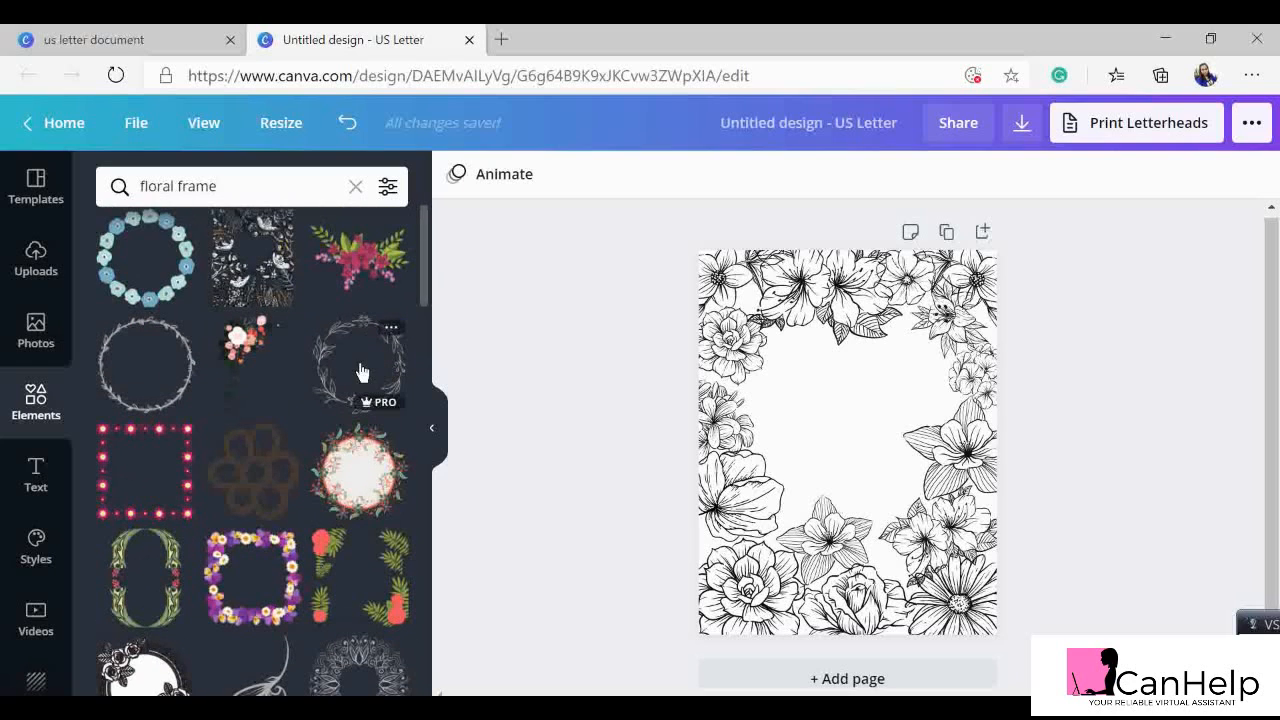
# - Try the thin round leaf wreath in black, enlarged over the page's center, and remove it
pyautogui.click(148, 374)
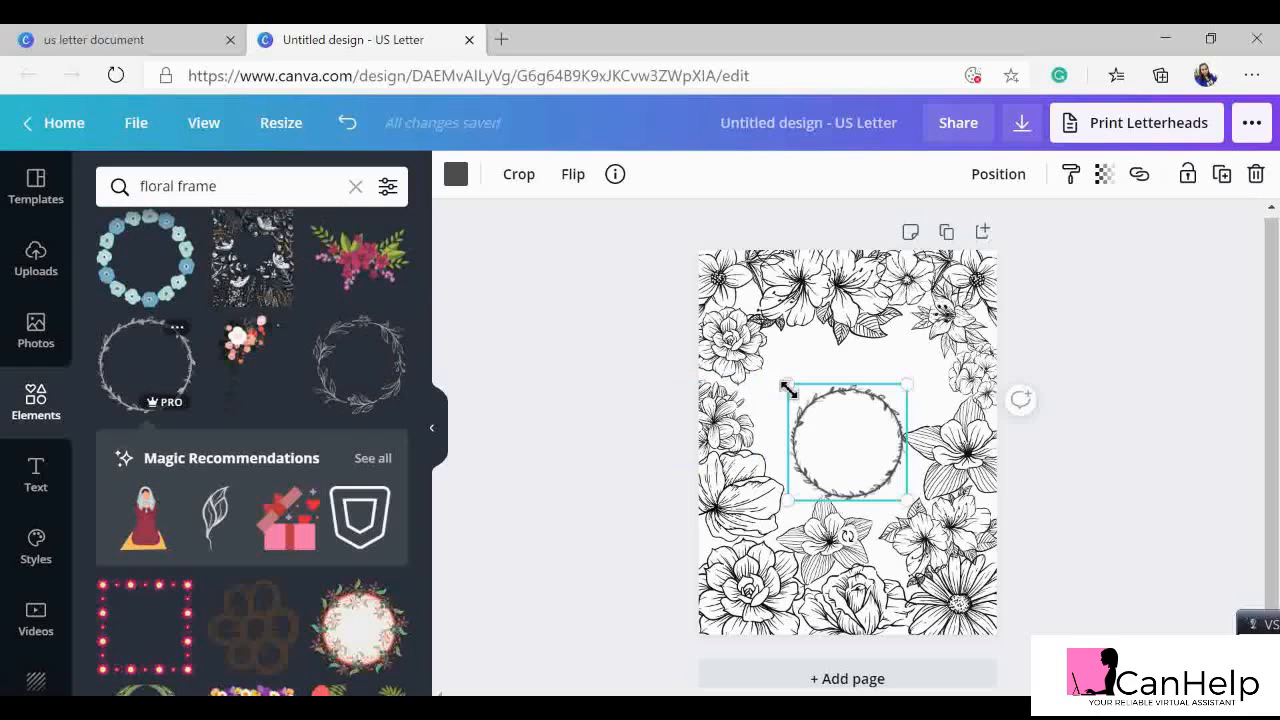
pyautogui.click(455, 176)
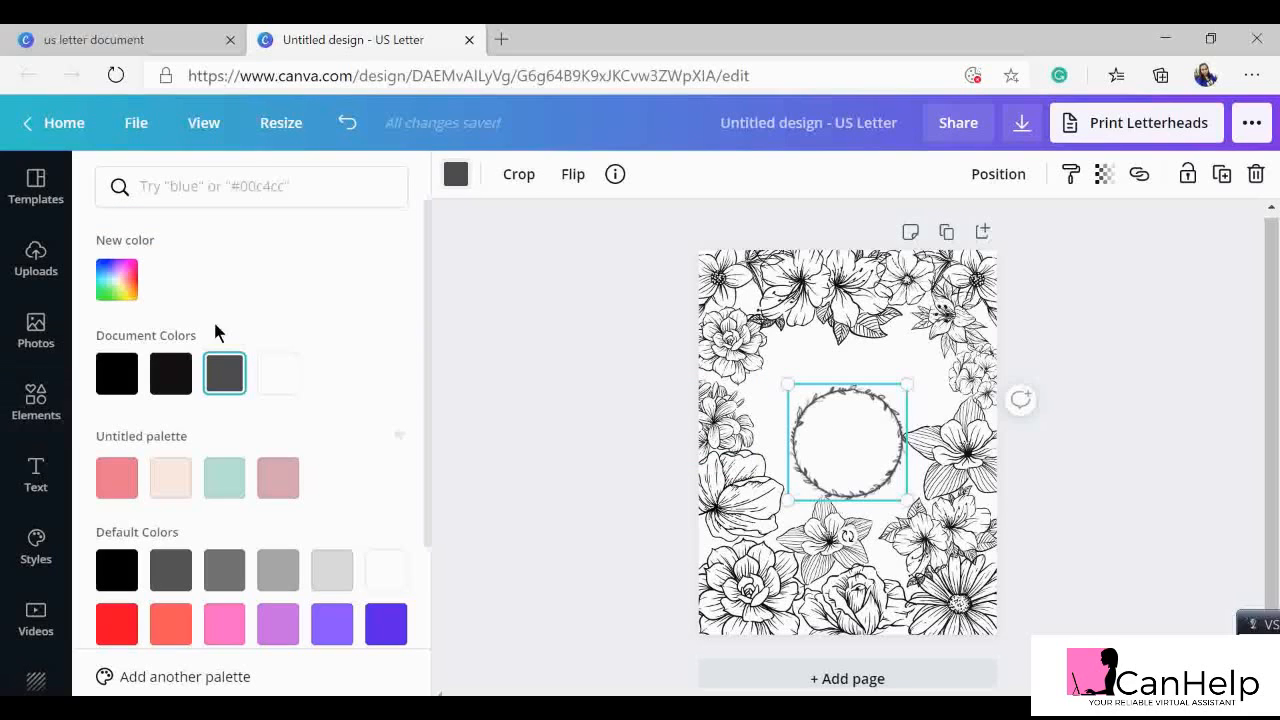
pyautogui.click(120, 370)
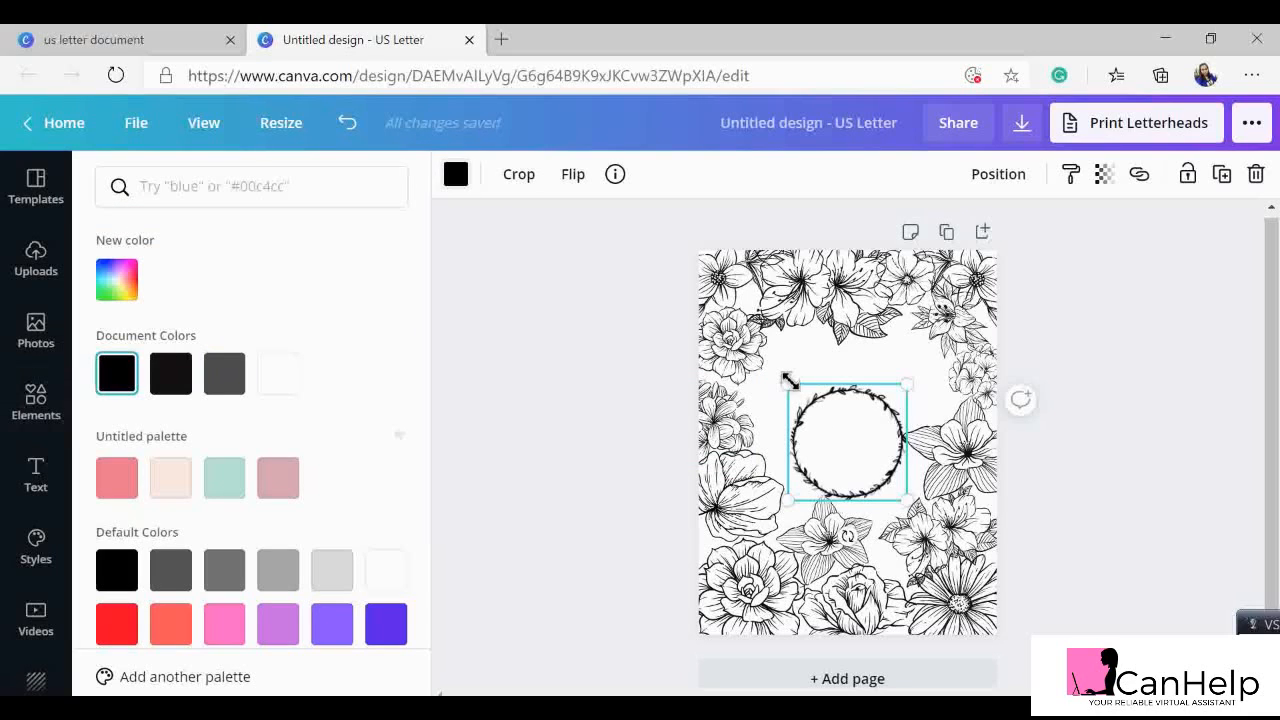
pyautogui.moveTo(789, 381); pyautogui.dragTo(729, 323)
pyautogui.moveTo(876, 419); pyautogui.dragTo(893, 418)
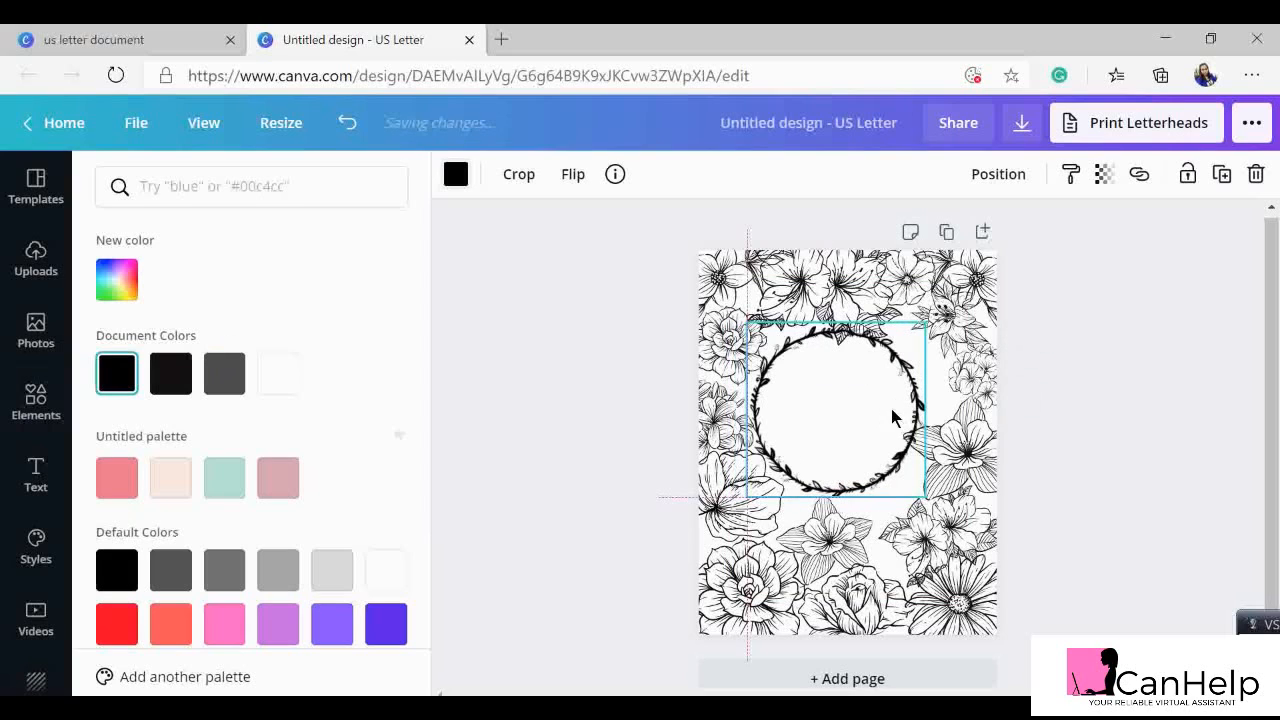
pyautogui.moveTo(924, 494); pyautogui.dragTo(962, 531)
pyautogui.moveTo(855, 414); pyautogui.dragTo(848, 400)
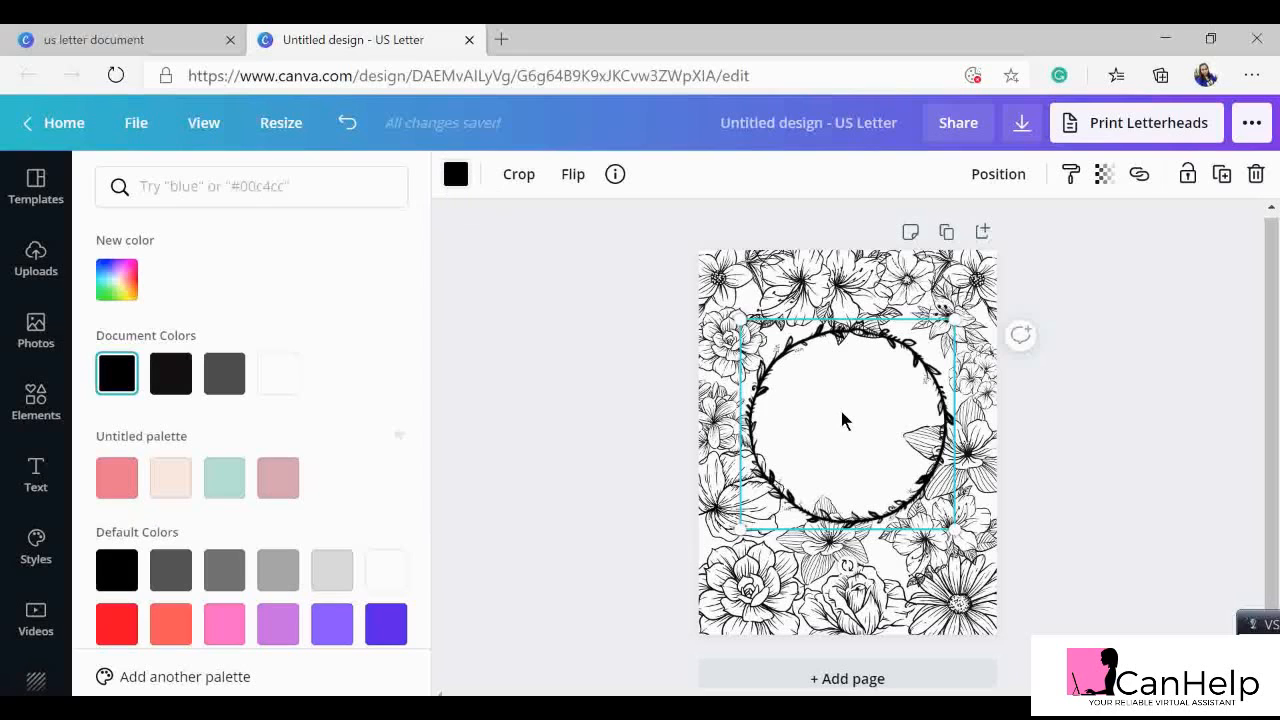
pyautogui.press('Delete')
# - Try the rectangular black foliage-silhouette frame from further down the results in the page's center, and remove it
pyautogui.scroll(-2, 187, 404)
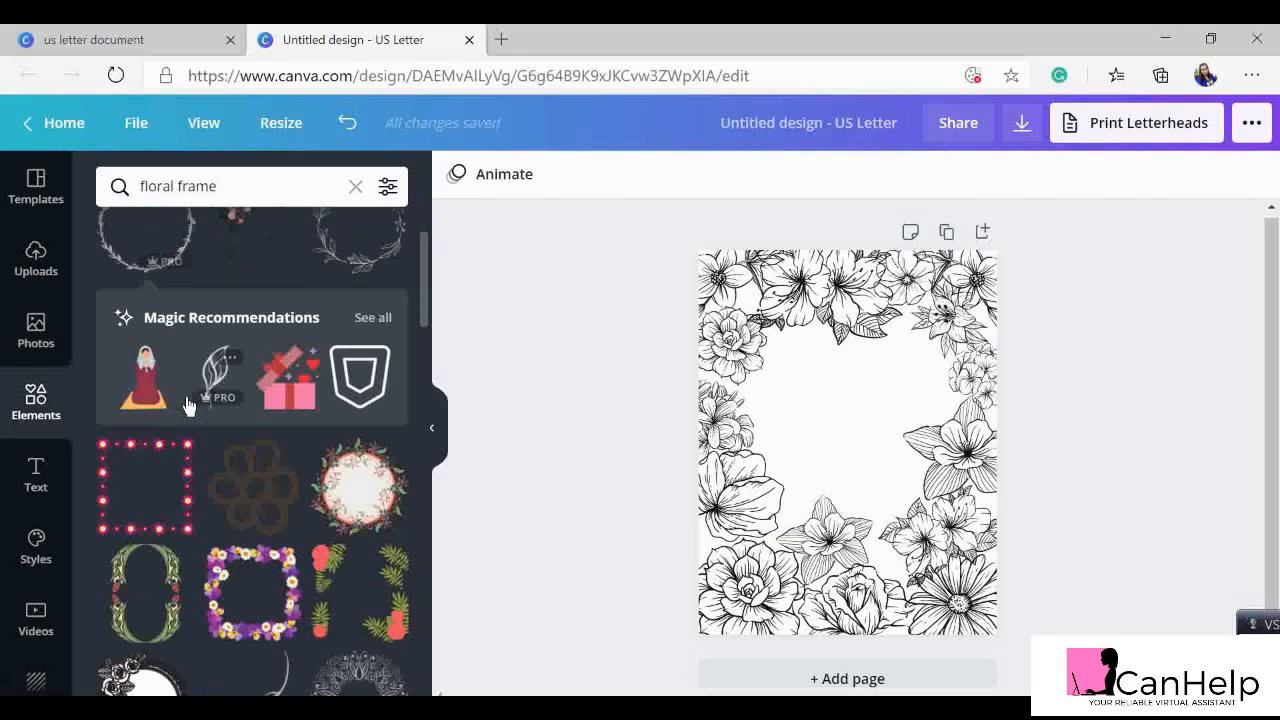
pyautogui.scroll(-5, 187, 404)
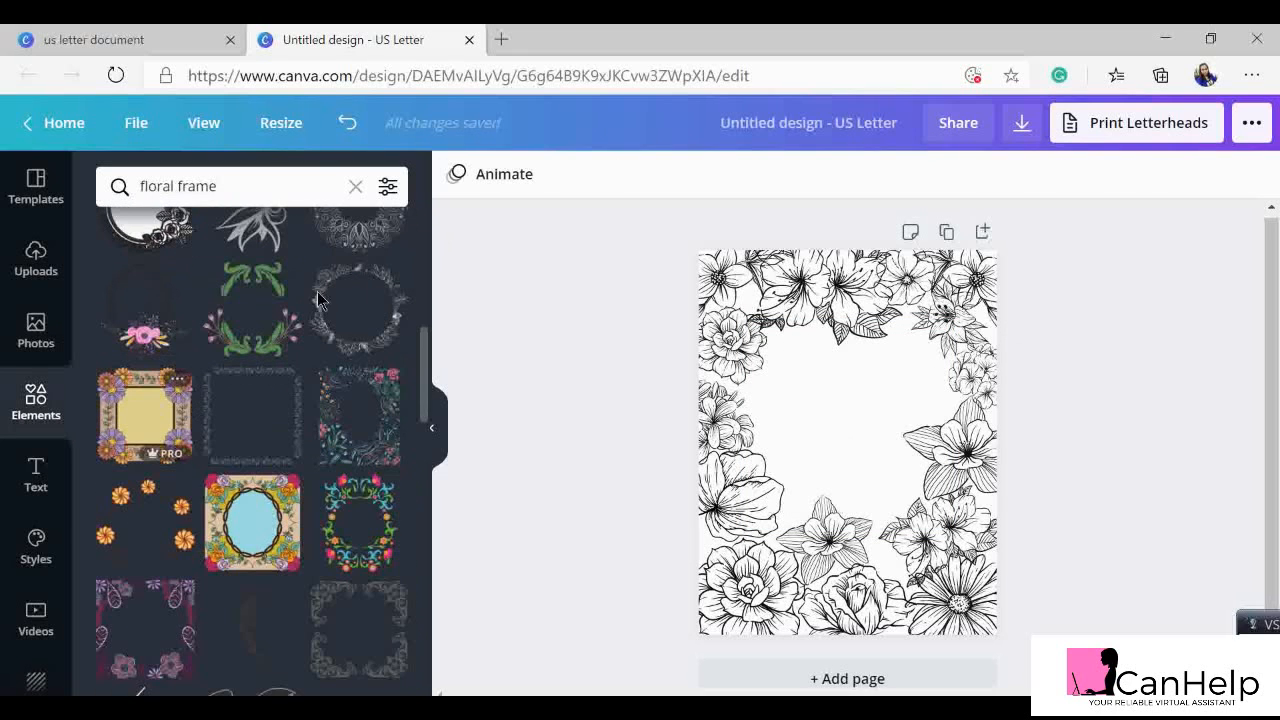
pyautogui.scroll(-3, 265, 452)
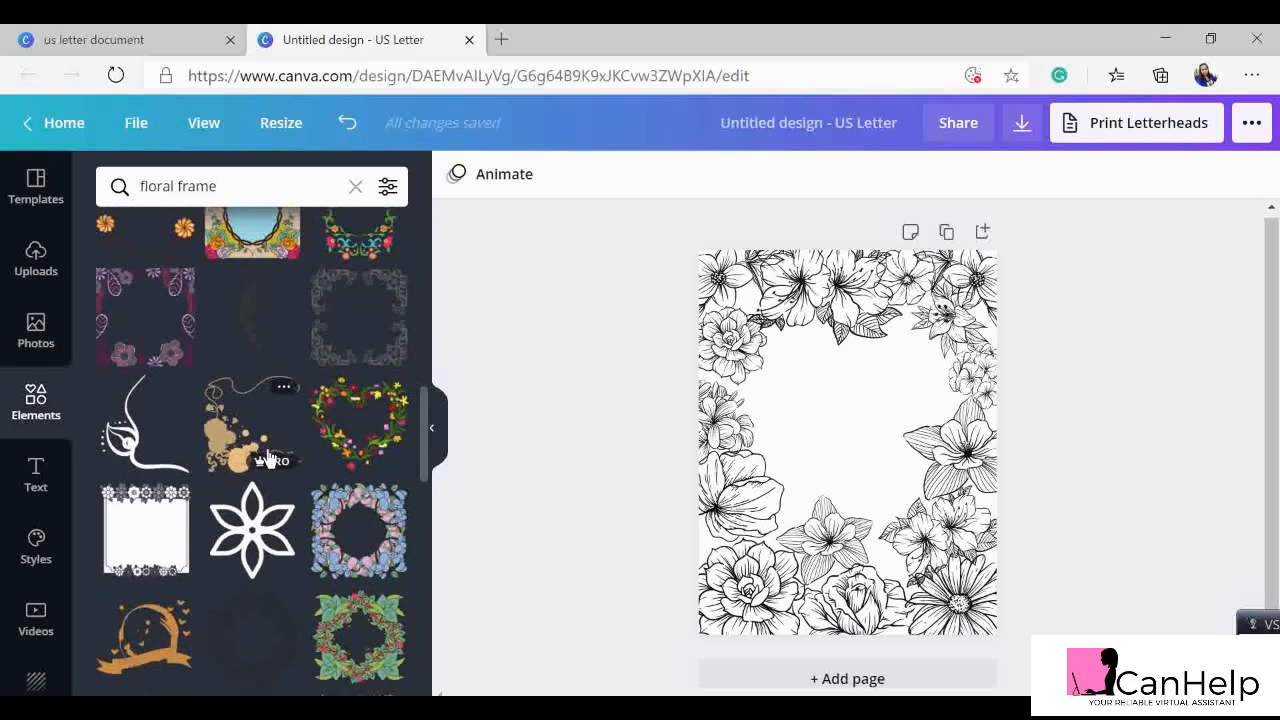
pyautogui.scroll(-3, 267, 457)
pyautogui.scroll(-2, 268, 458)
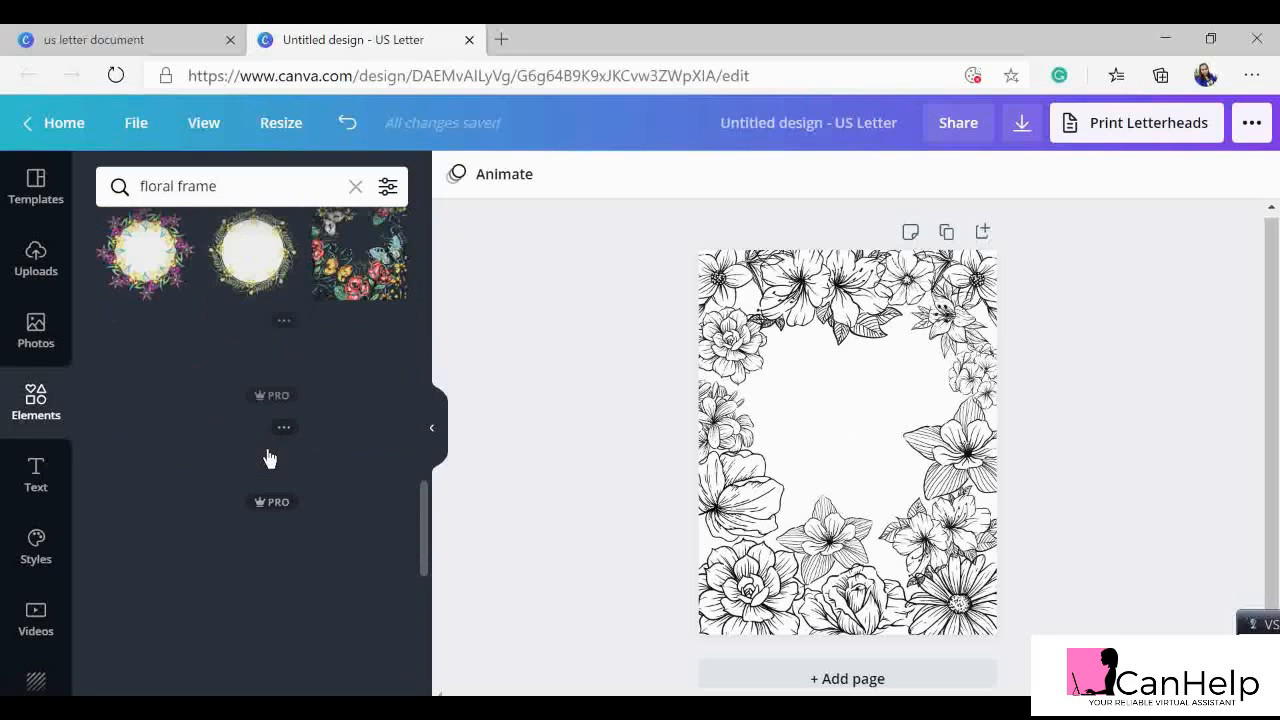
pyautogui.scroll(-1, 268, 458)
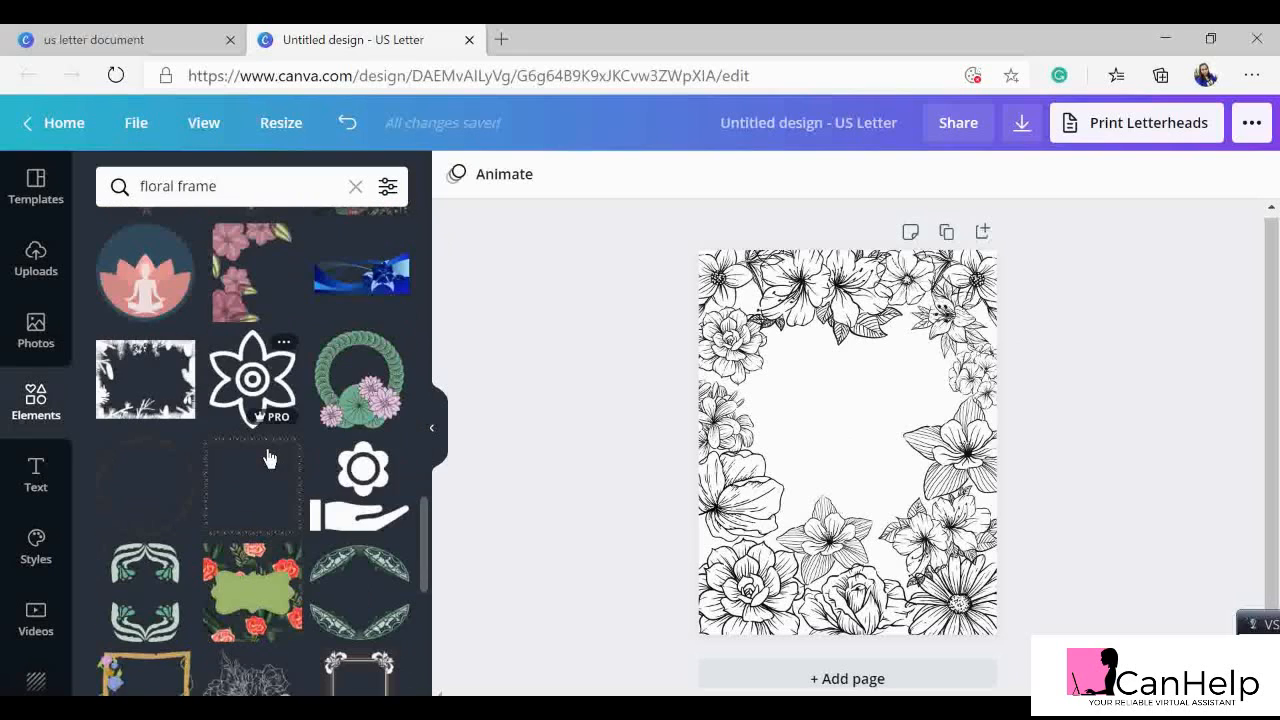
pyautogui.click(155, 380)
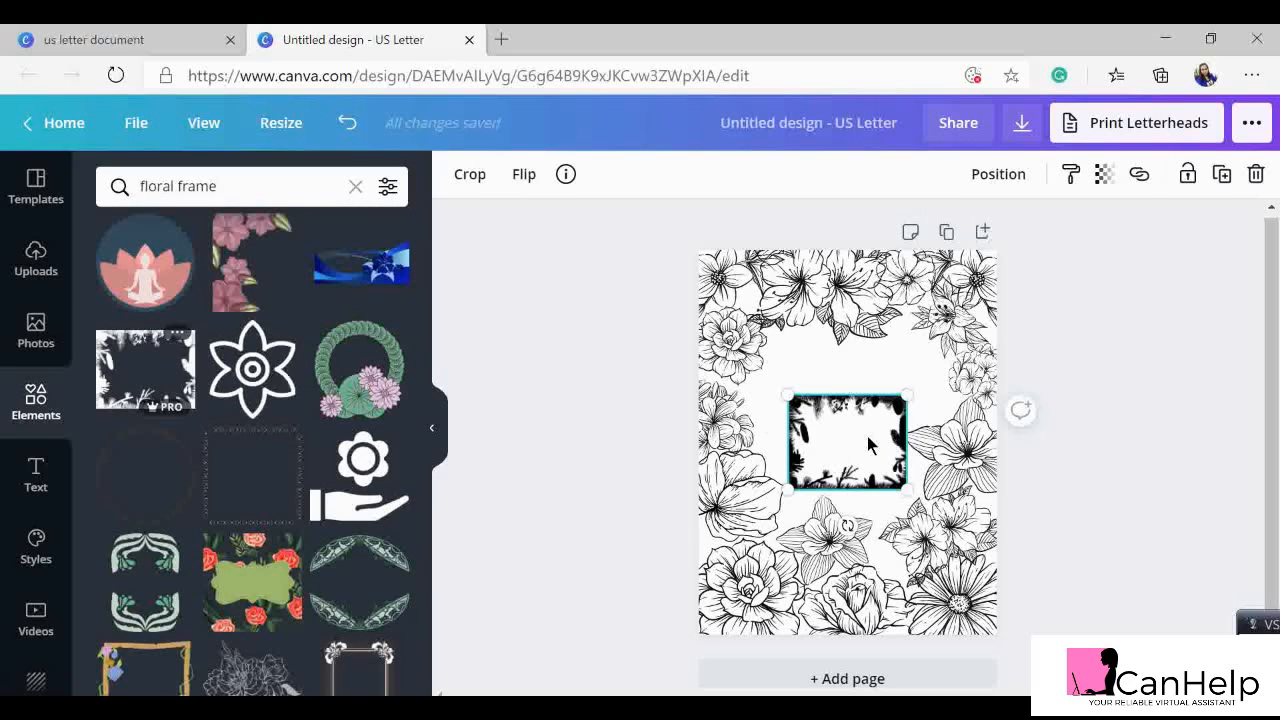
pyautogui.press('Delete')
pyautogui.scroll(-4, 365, 530)
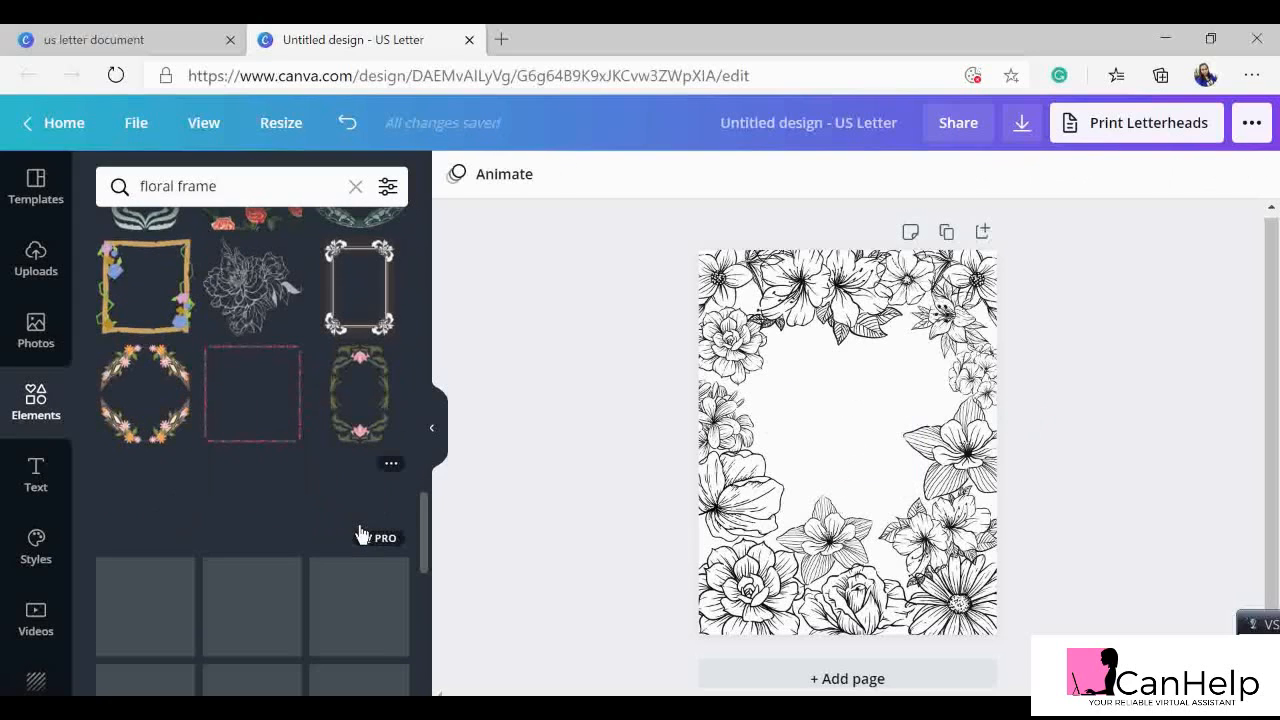
pyautogui.scroll(-4, 360, 535)
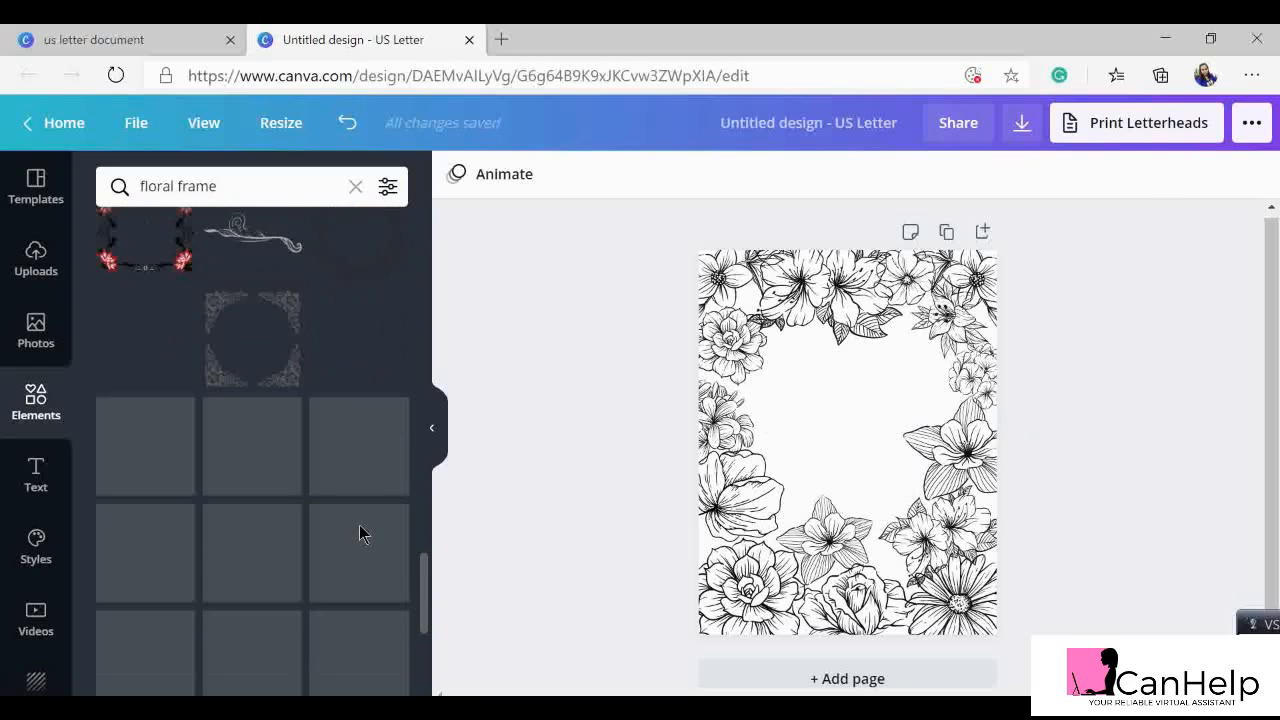
pyautogui.scroll(10, 360, 533)
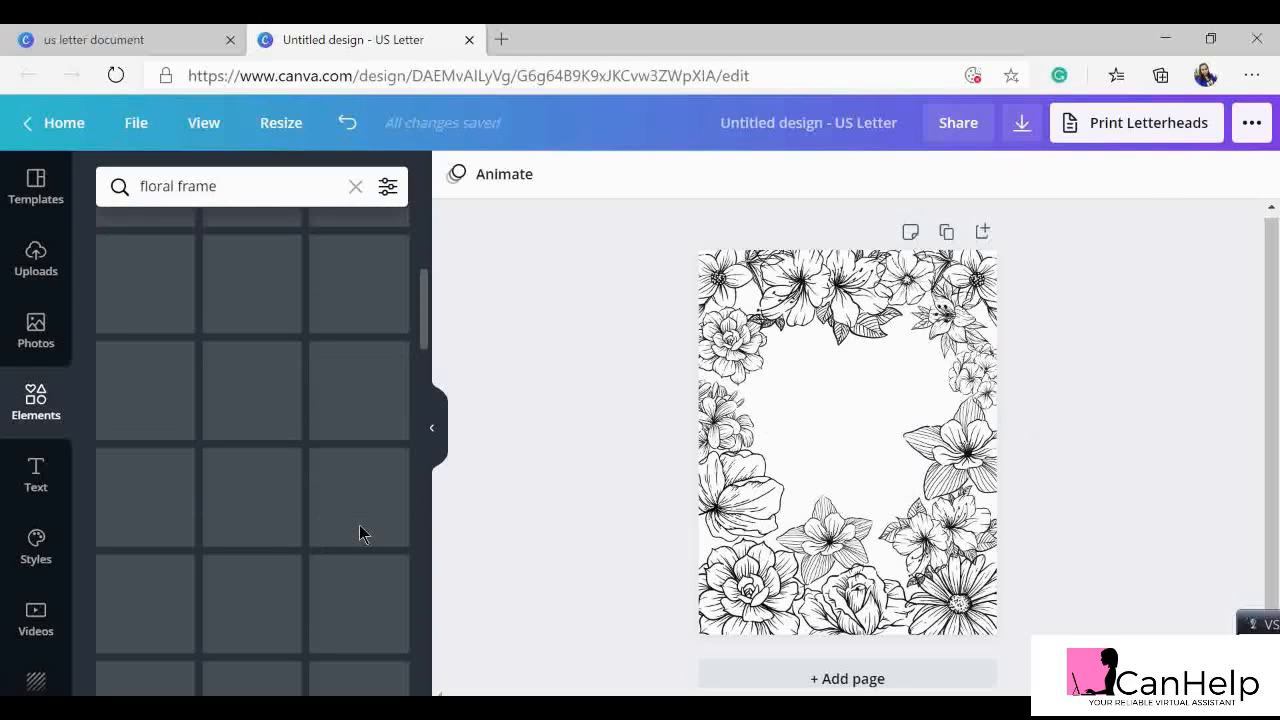
pyautogui.scroll(3, 360, 533)
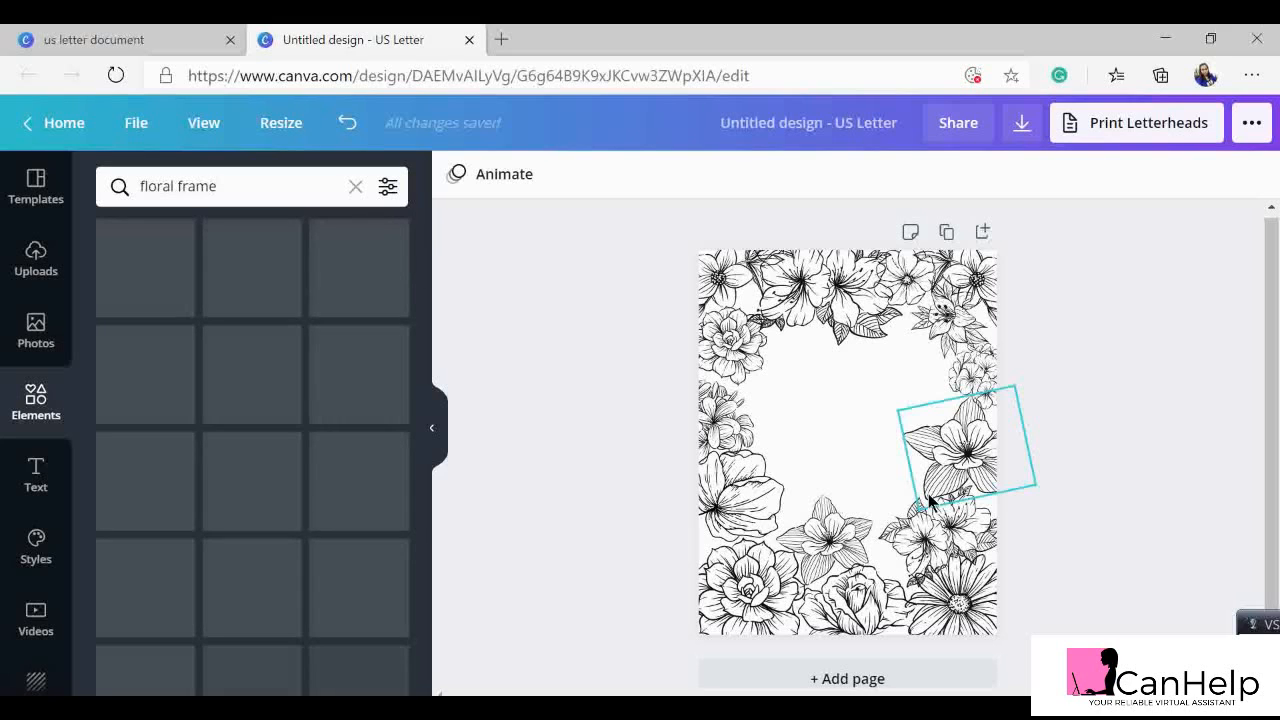
# - Shrink the large pointed-leaf flower on the right side, rotate it about a quarter turn clockwise, and shift it against the page's right edge
pyautogui.moveTo(955, 459); pyautogui.dragTo(962, 460)
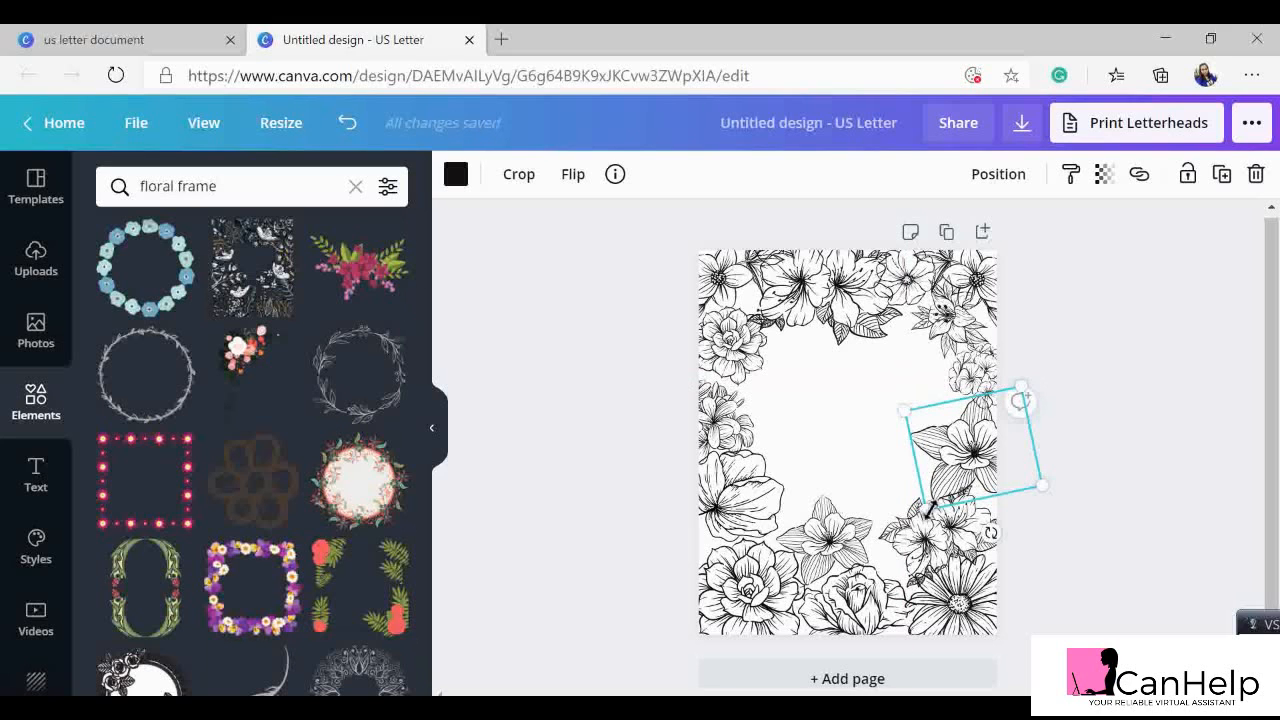
pyautogui.moveTo(928, 510); pyautogui.dragTo(955, 455)
pyautogui.moveTo(947, 498); pyautogui.dragTo(851, 440)
pyautogui.moveTo(931, 425); pyautogui.dragTo(989, 447)
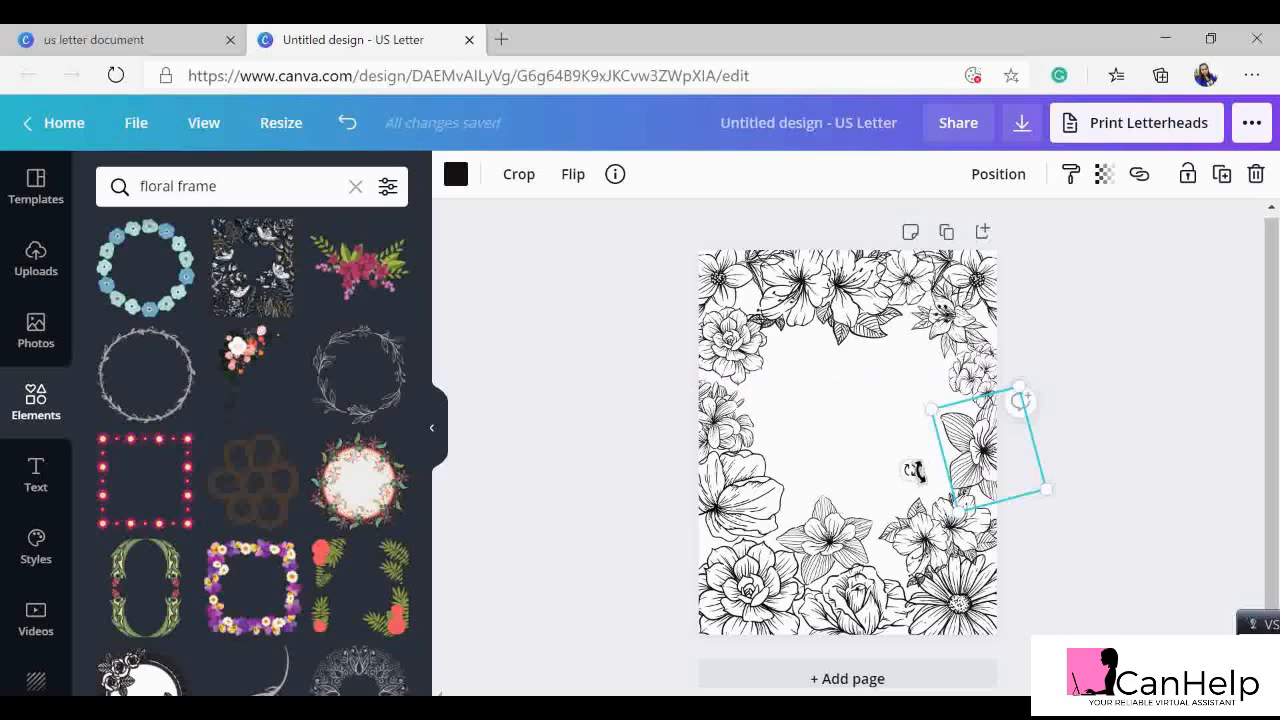
pyautogui.moveTo(916, 468); pyautogui.dragTo(922, 457)
pyautogui.click(1134, 375)
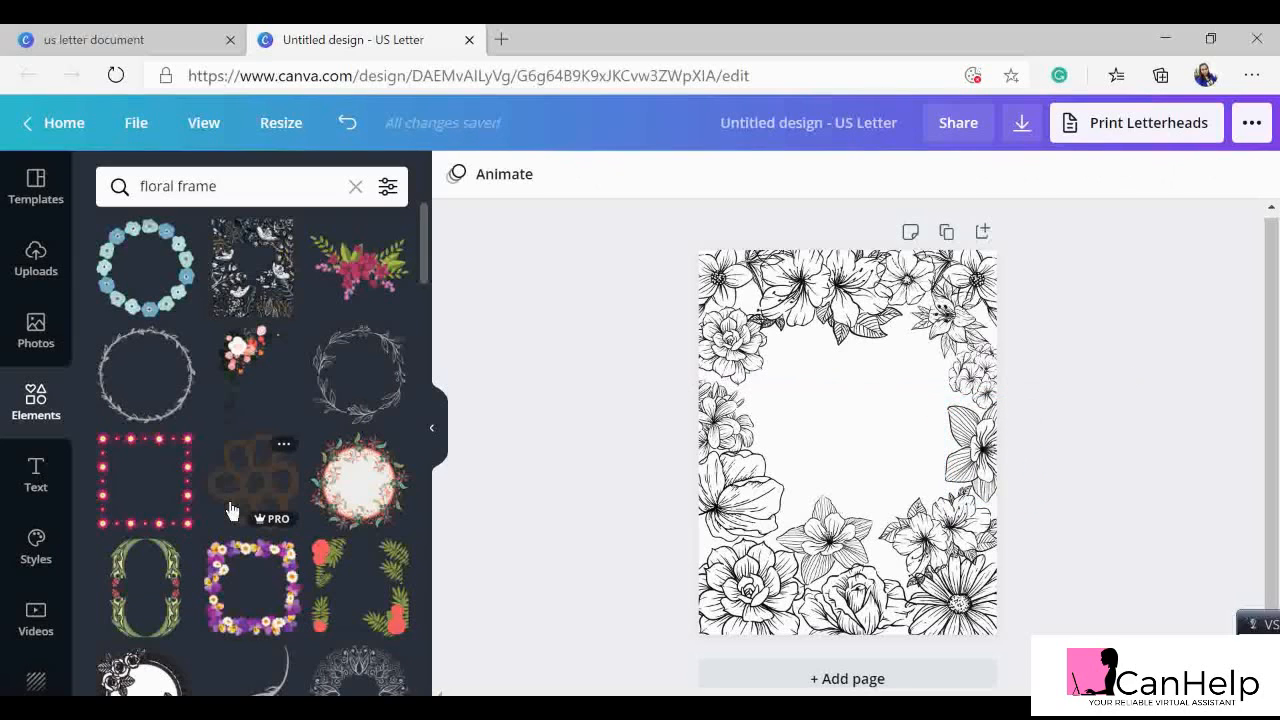
# - Add the loose leaf-and-berry wreath frame to the page's center and recolor it with the near-black document color
pyautogui.scroll(-1, 230, 510)
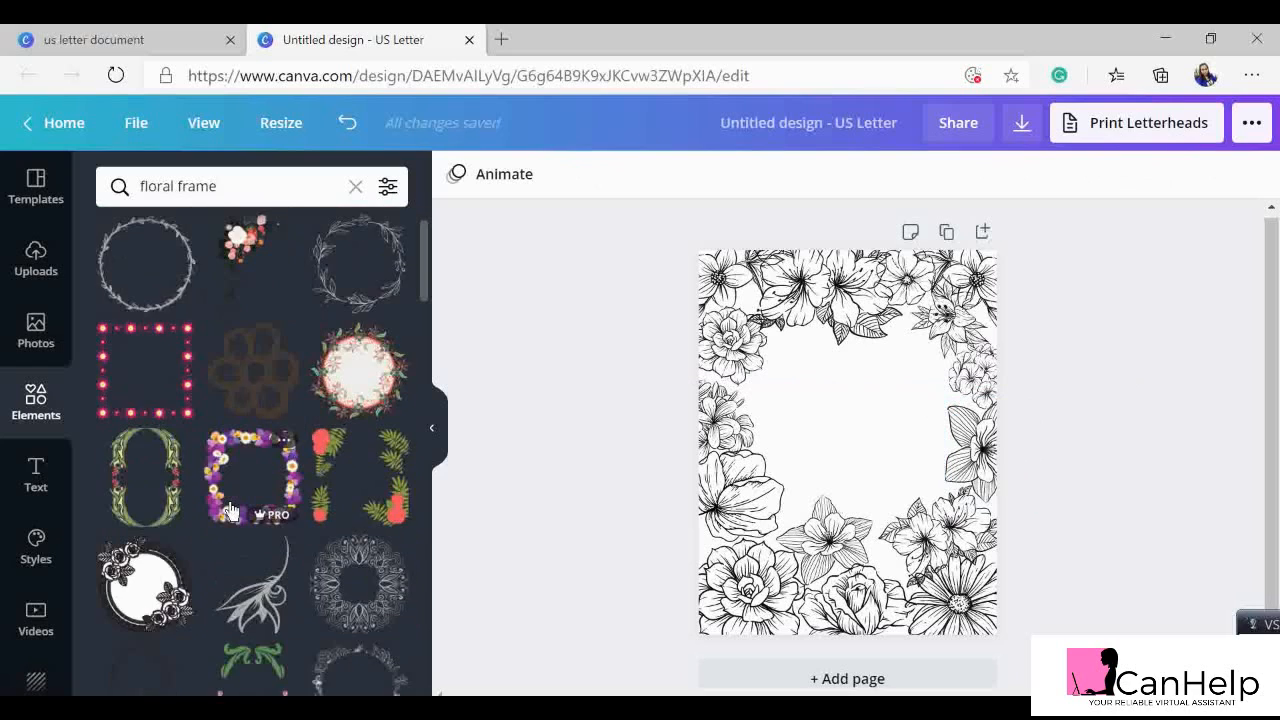
pyautogui.click(351, 285)
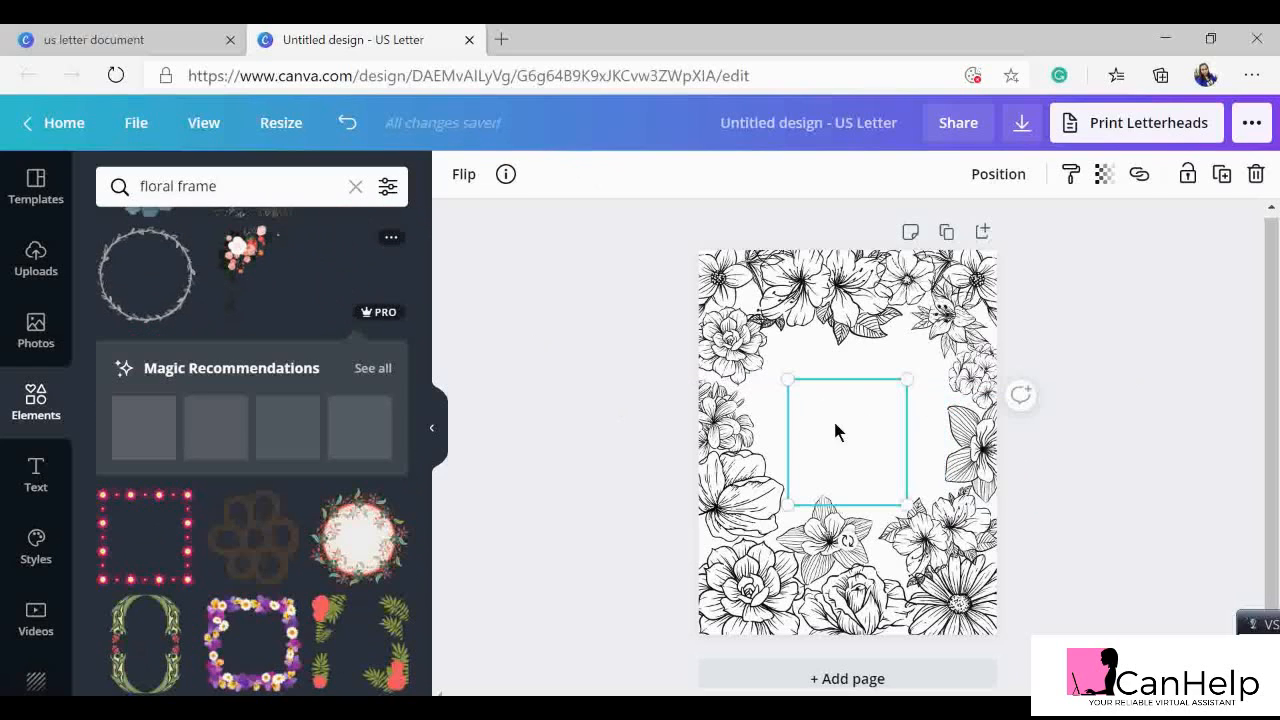
pyautogui.click(553, 313)
pyautogui.click(874, 450)
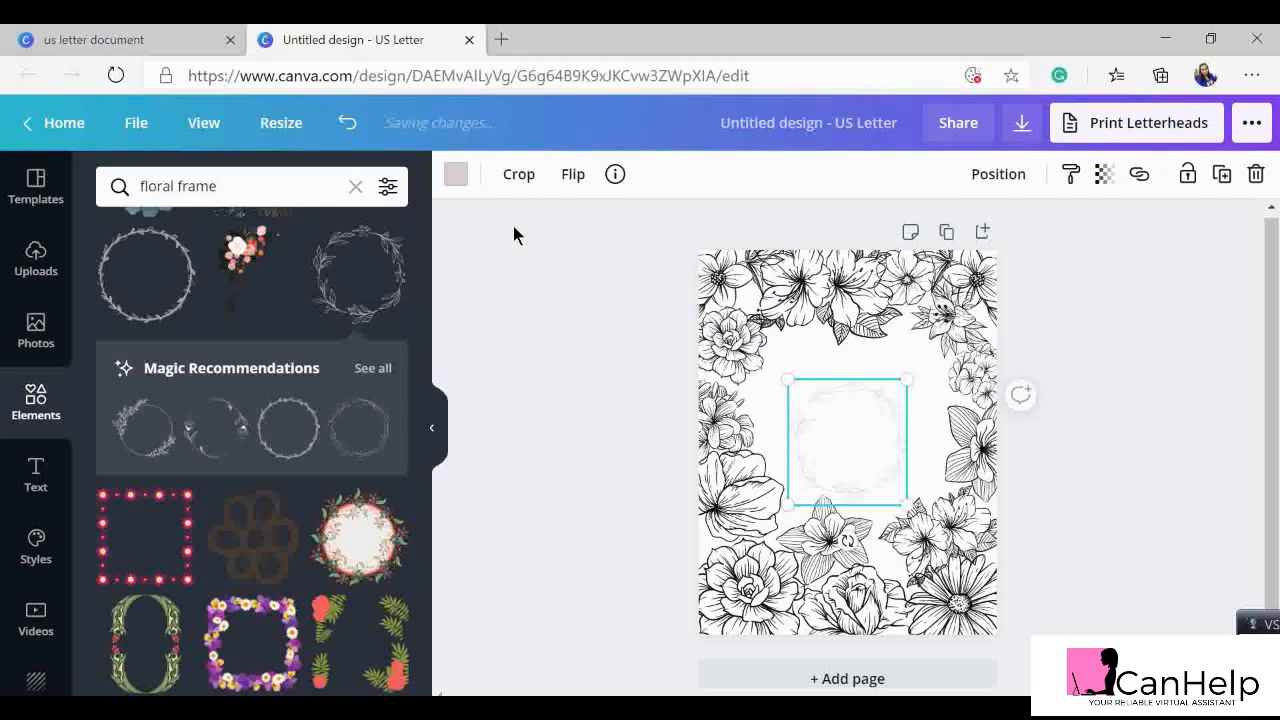
pyautogui.click(455, 176)
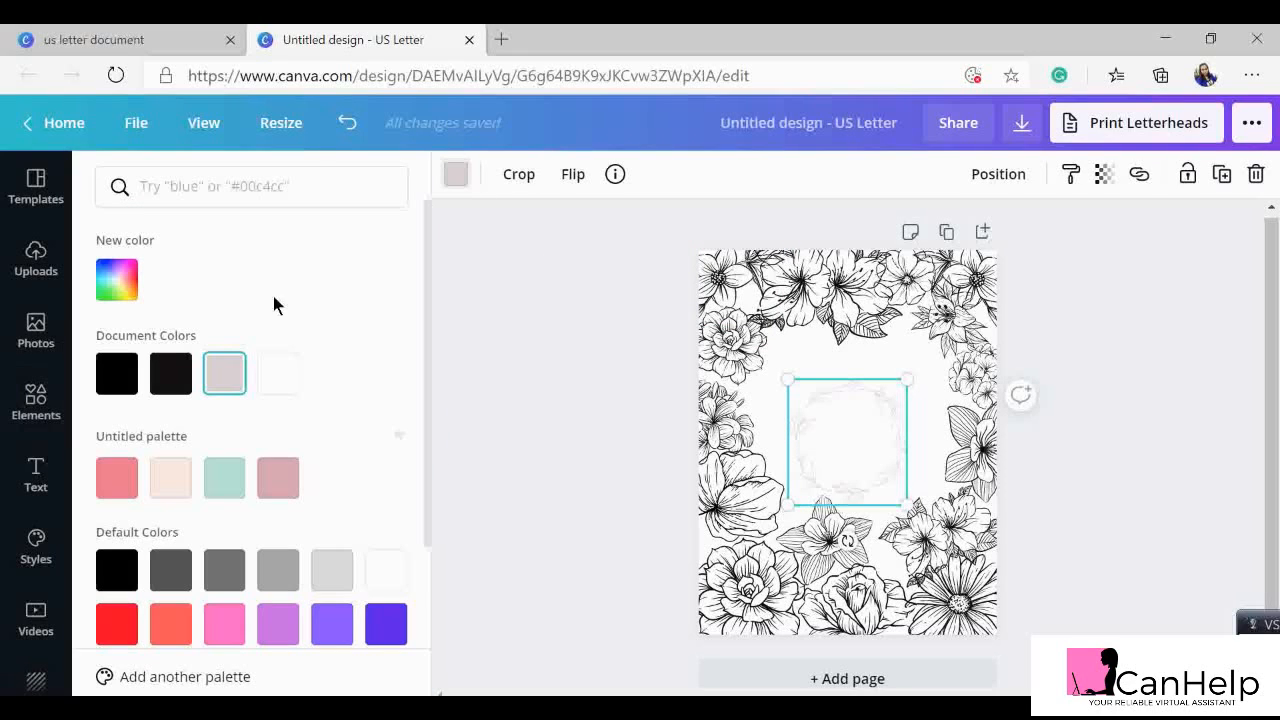
pyautogui.click(171, 381)
# - Enlarge the leaf-and-berry wreath to fill the open center and position it evenly between the surrounding flowers
pyautogui.moveTo(907, 380); pyautogui.dragTo(966, 321)
pyautogui.moveTo(791, 512); pyautogui.dragTo(750, 541)
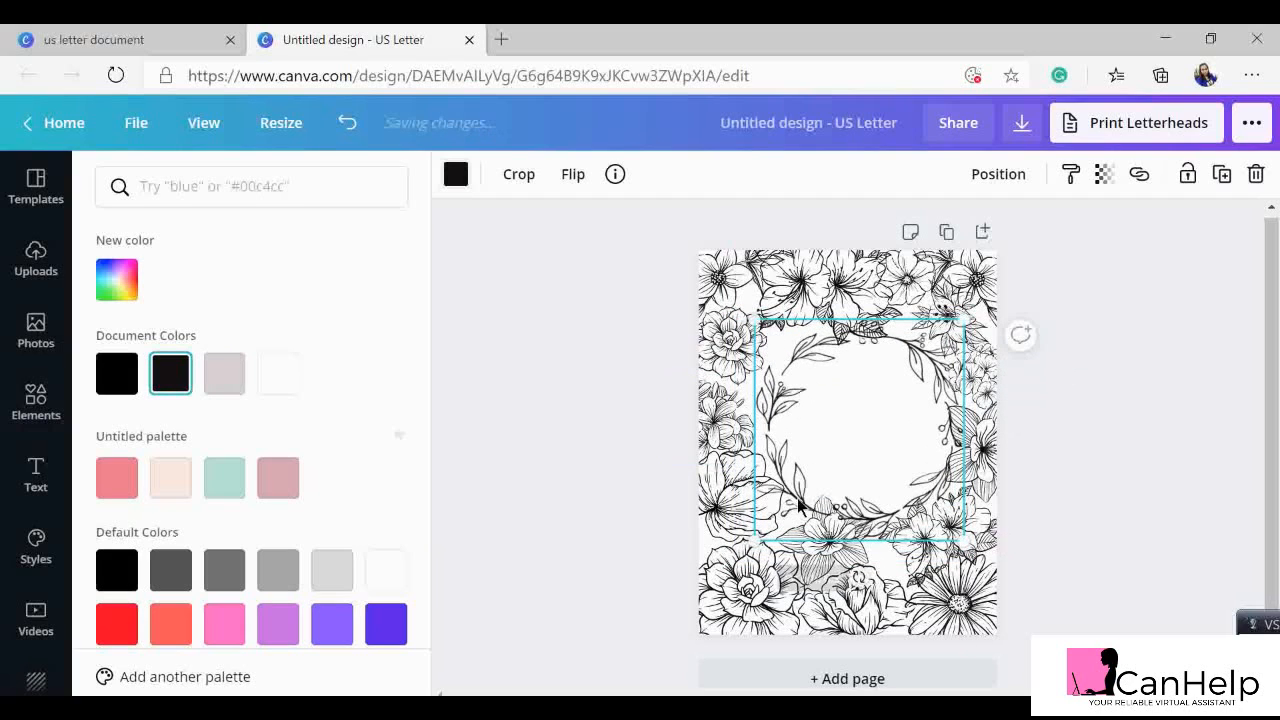
pyautogui.moveTo(851, 471); pyautogui.dragTo(846, 466)
pyautogui.moveTo(755, 319); pyautogui.dragTo(771, 337)
pyautogui.moveTo(813, 398); pyautogui.dragTo(801, 397)
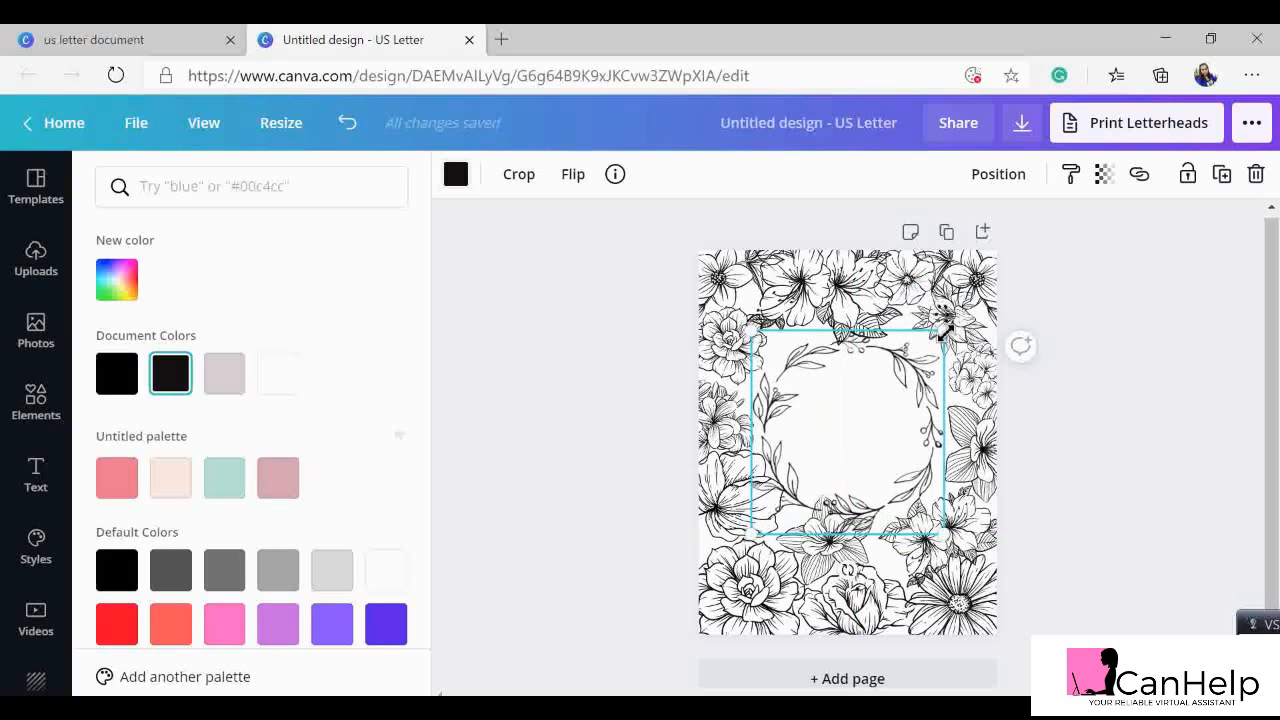
pyautogui.moveTo(947, 331); pyautogui.dragTo(948, 332)
pyautogui.click(790, 308)
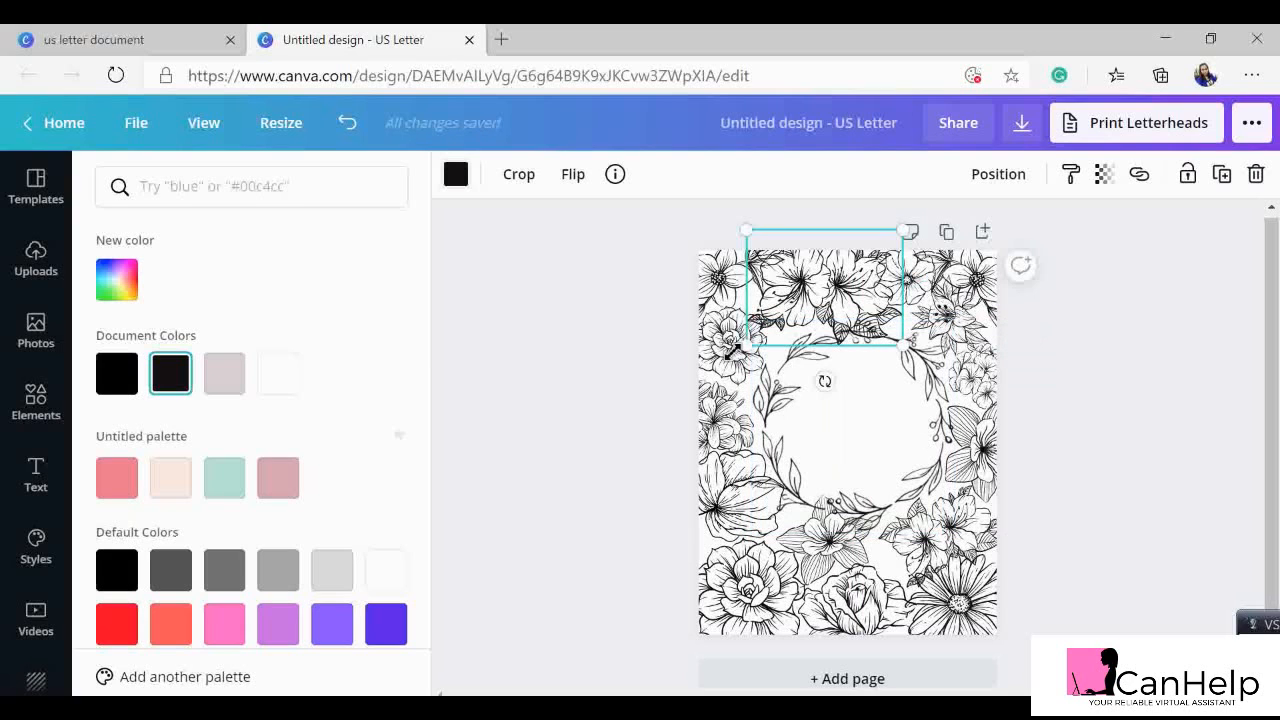
pyautogui.click(726, 350)
pyautogui.doubleClick(726, 350)
pyautogui.click(1183, 374)
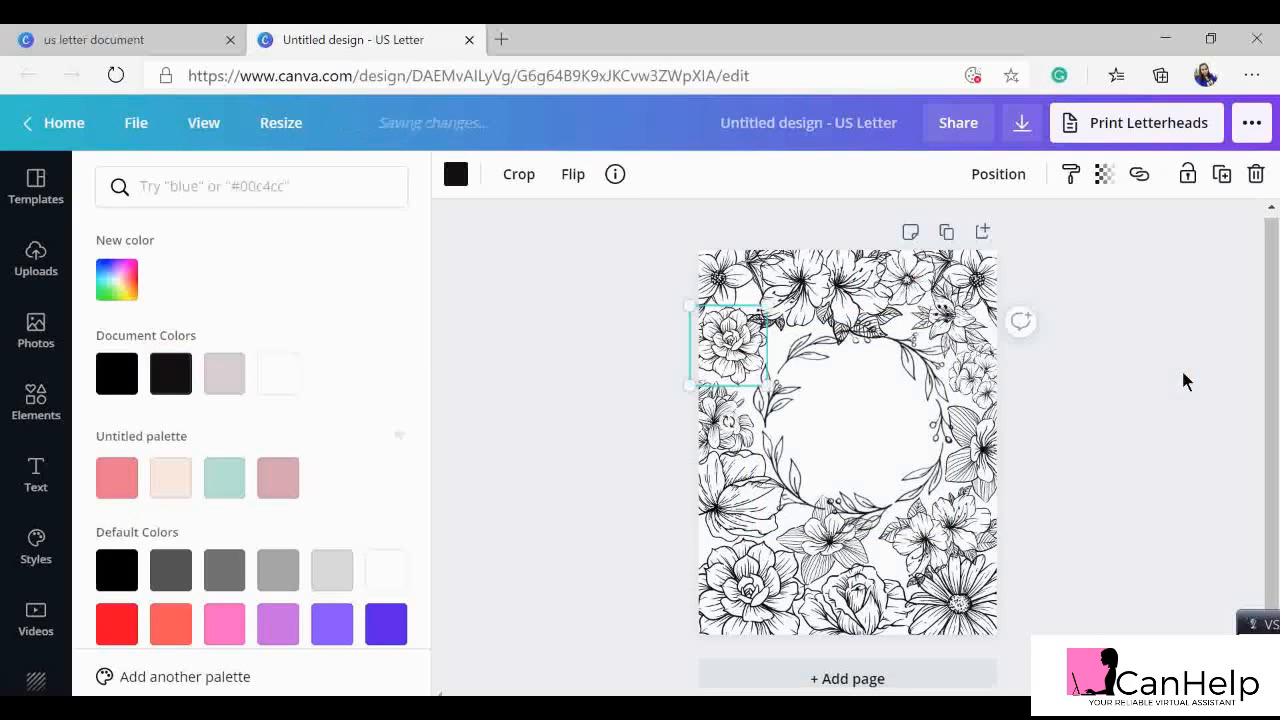
pyautogui.click(1067, 358)
pyautogui.click(794, 414)
pyautogui.click(712, 425)
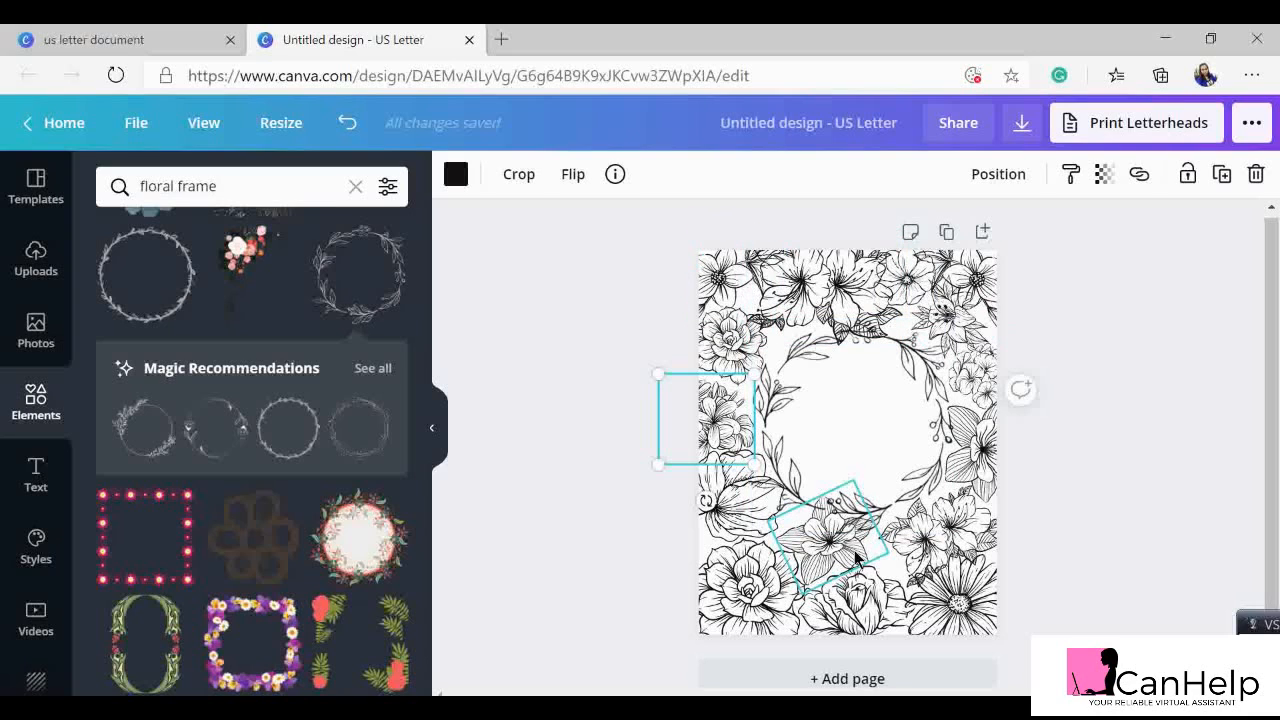
# - Duplicate the large daisy in the page's lower-right corner twice and place shrunken copies at the wreath's upper-left and upper-right edges
pyautogui.click(968, 596)
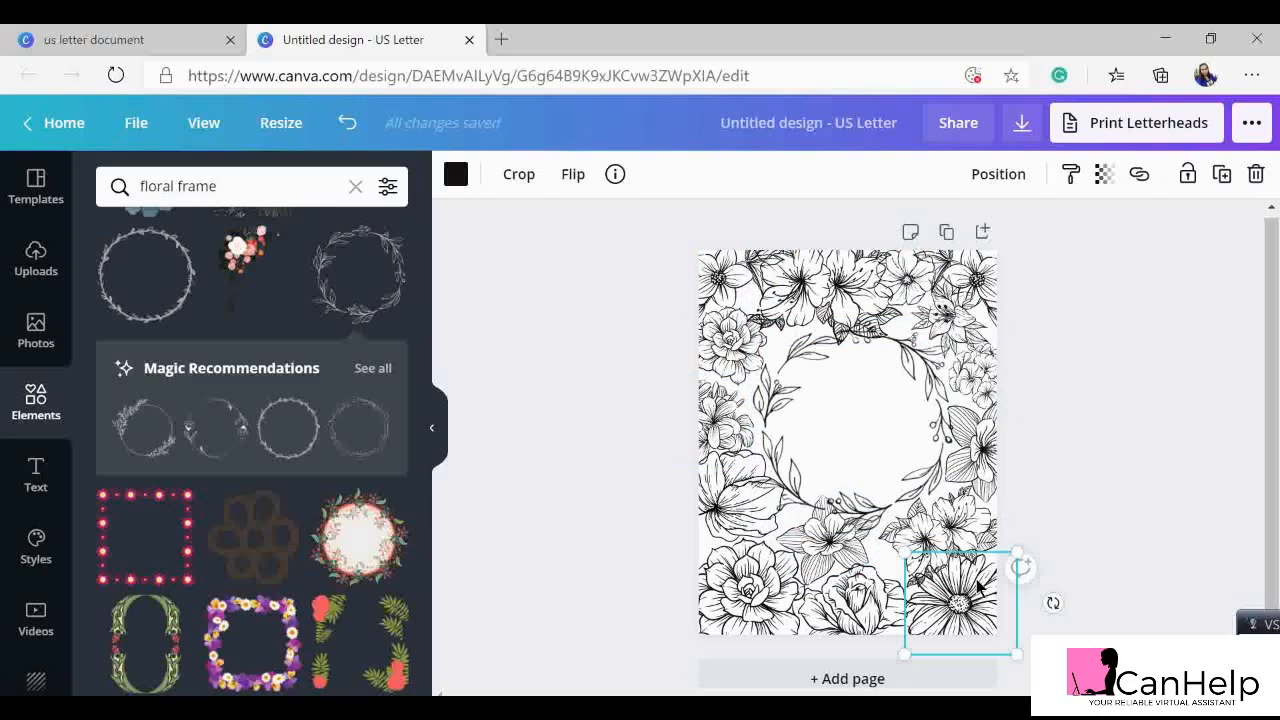
pyautogui.moveTo(980, 590); pyautogui.dragTo(776, 340)
pyautogui.click(1018, 576)
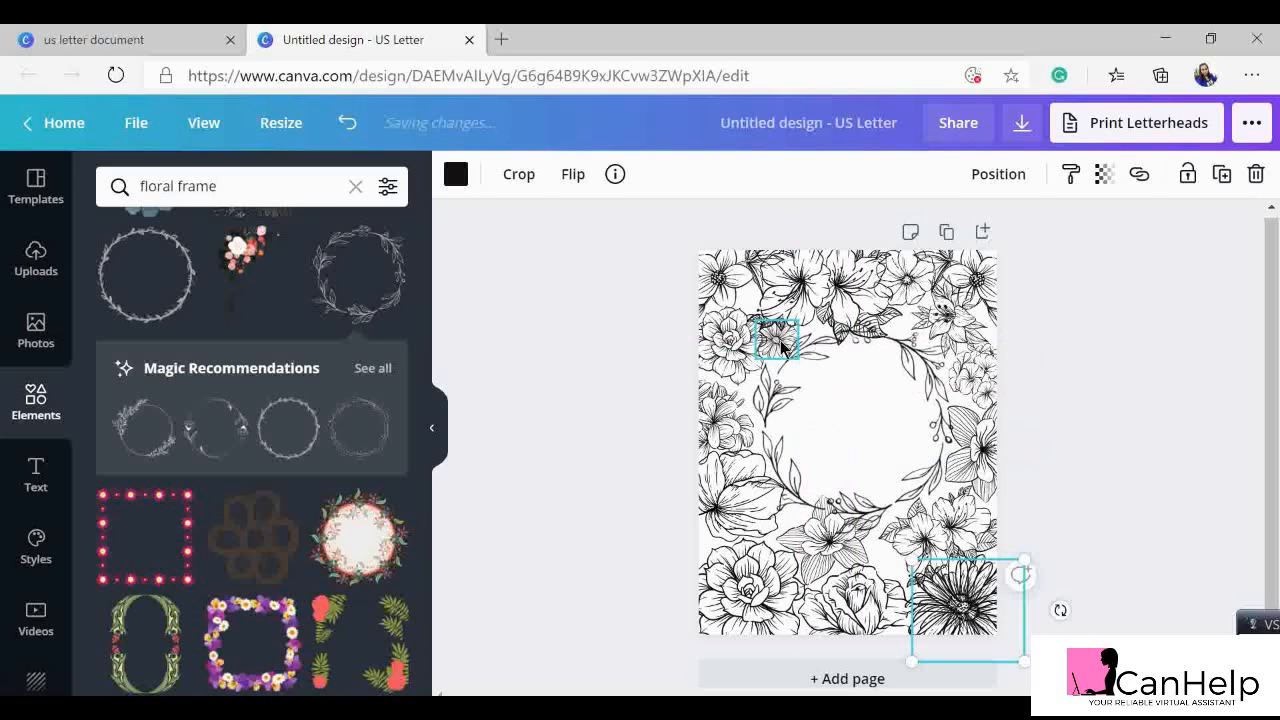
pyautogui.moveTo(953, 563); pyautogui.dragTo(920, 322)
pyautogui.click(1100, 466)
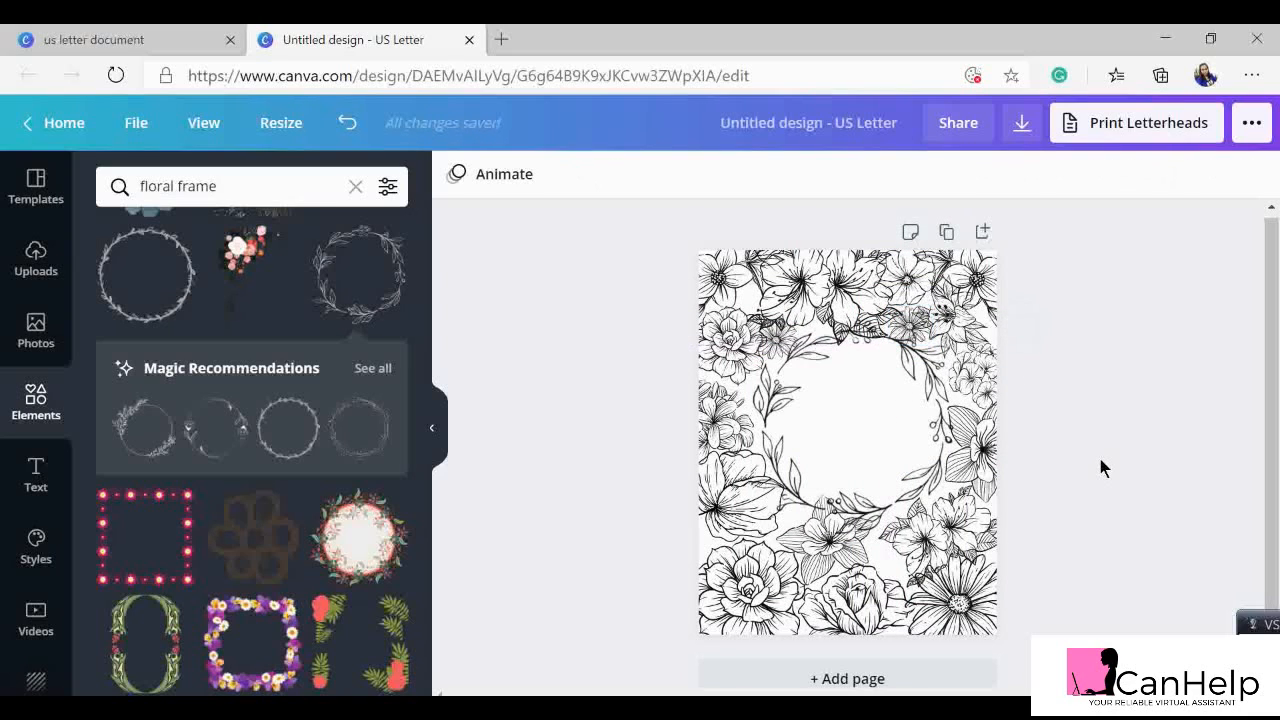
# - Nudge the small blossom at the page's top edge and shrink the two small daisies beside the wreath's upper edge
pyautogui.click(900, 284)
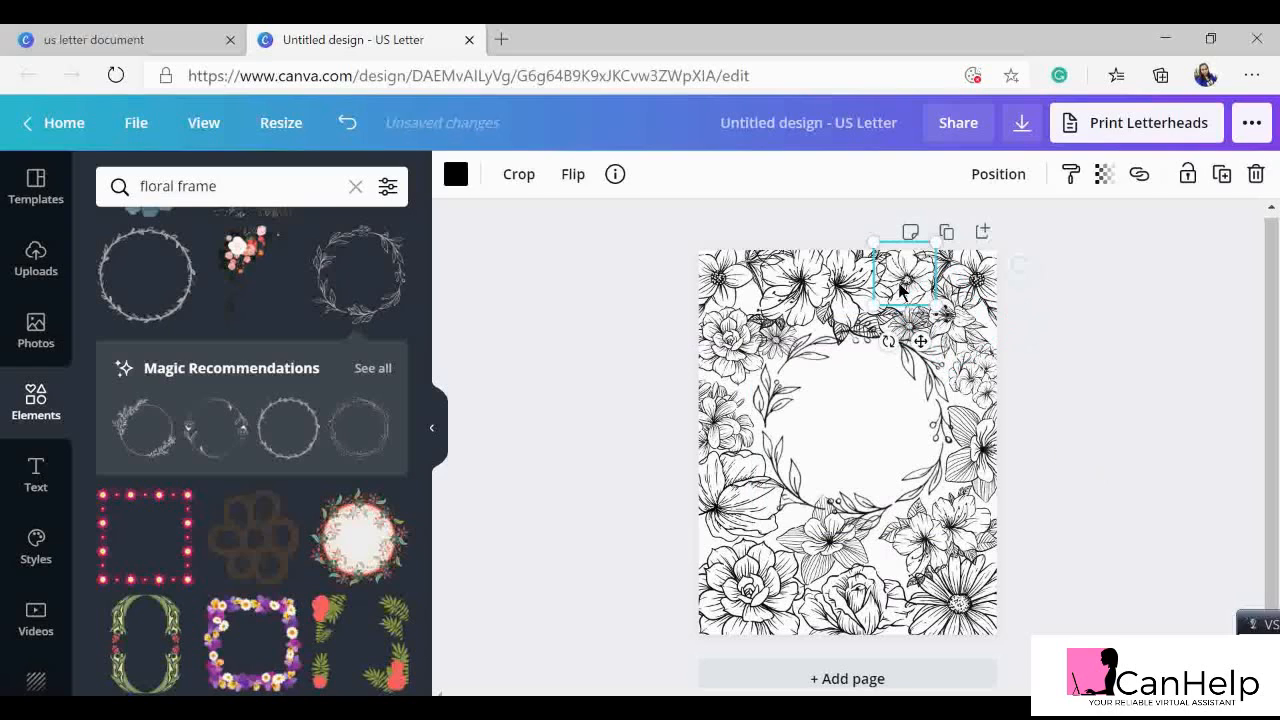
pyautogui.moveTo(878, 312); pyautogui.dragTo(917, 334)
pyautogui.click(789, 348)
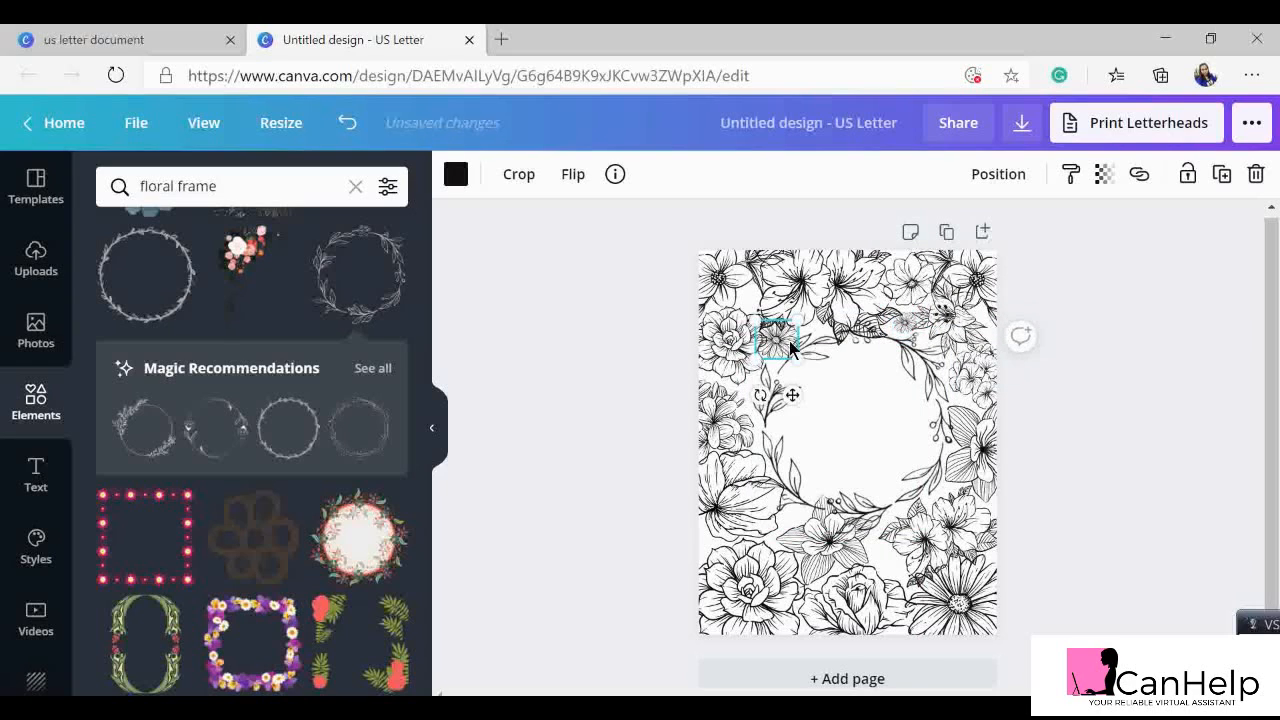
pyautogui.moveTo(795, 354); pyautogui.dragTo(778, 341)
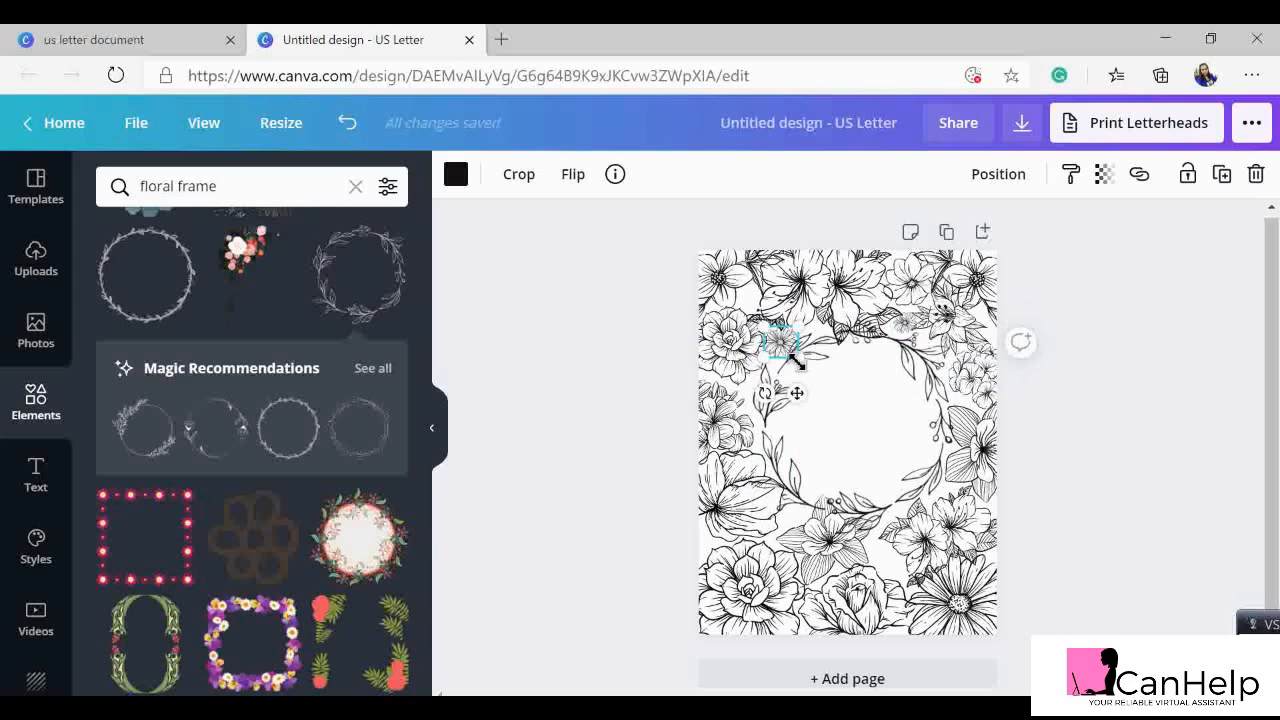
# - Shift the blossom cluster at the wreath's lower right slightly to the left
pyautogui.click(1062, 499)
pyautogui.click(937, 543)
pyautogui.moveTo(937, 543); pyautogui.dragTo(931, 545)
# - Resize the leaf-and-berry wreath slightly larger from its upper-left corner and shift it a little down and to the right
pyautogui.click(837, 420)
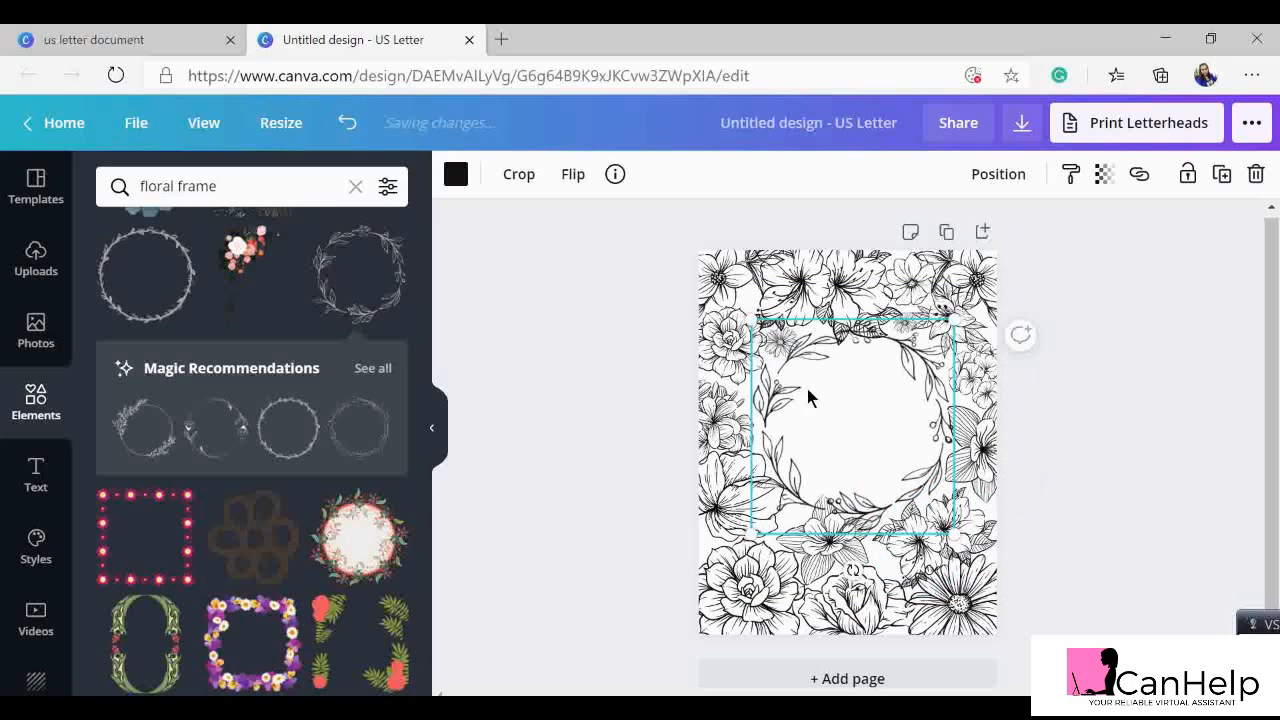
pyautogui.moveTo(752, 322)
pyautogui.mouseDown()
pyautogui.moveTo(728, 320)
pyautogui.moveTo(750, 346)
pyautogui.mouseUp()
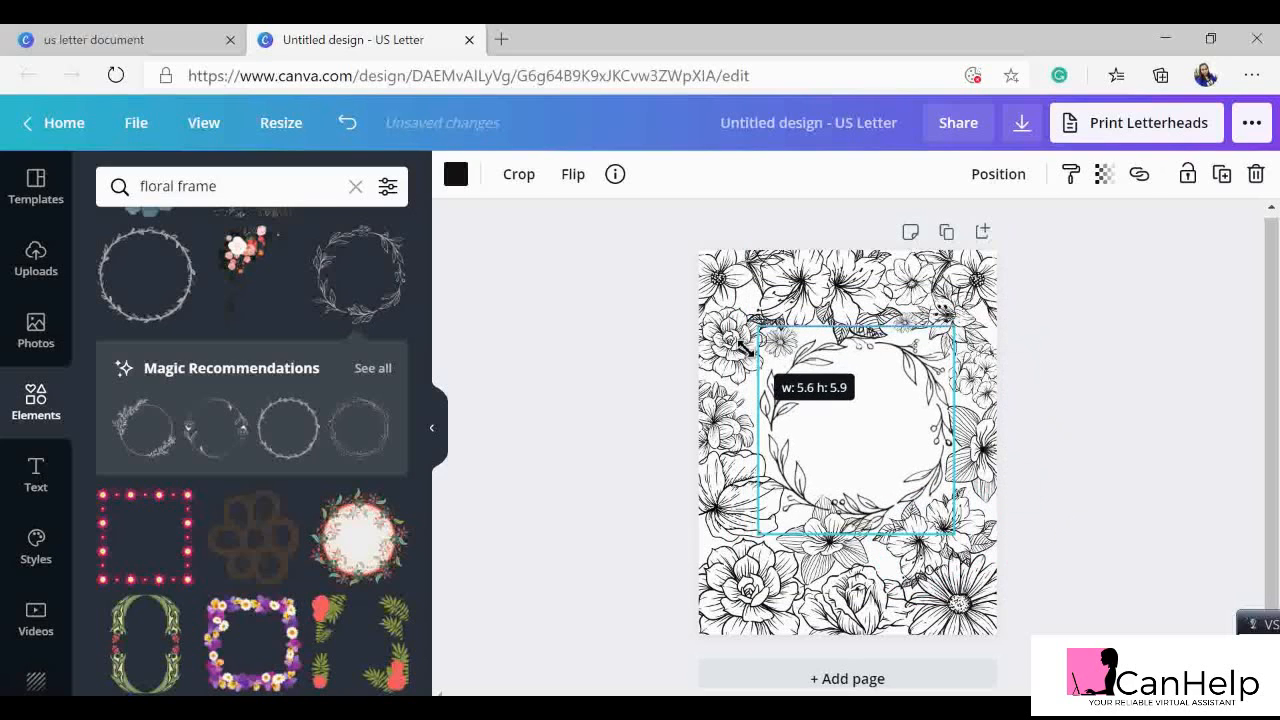
pyautogui.click(1088, 409)
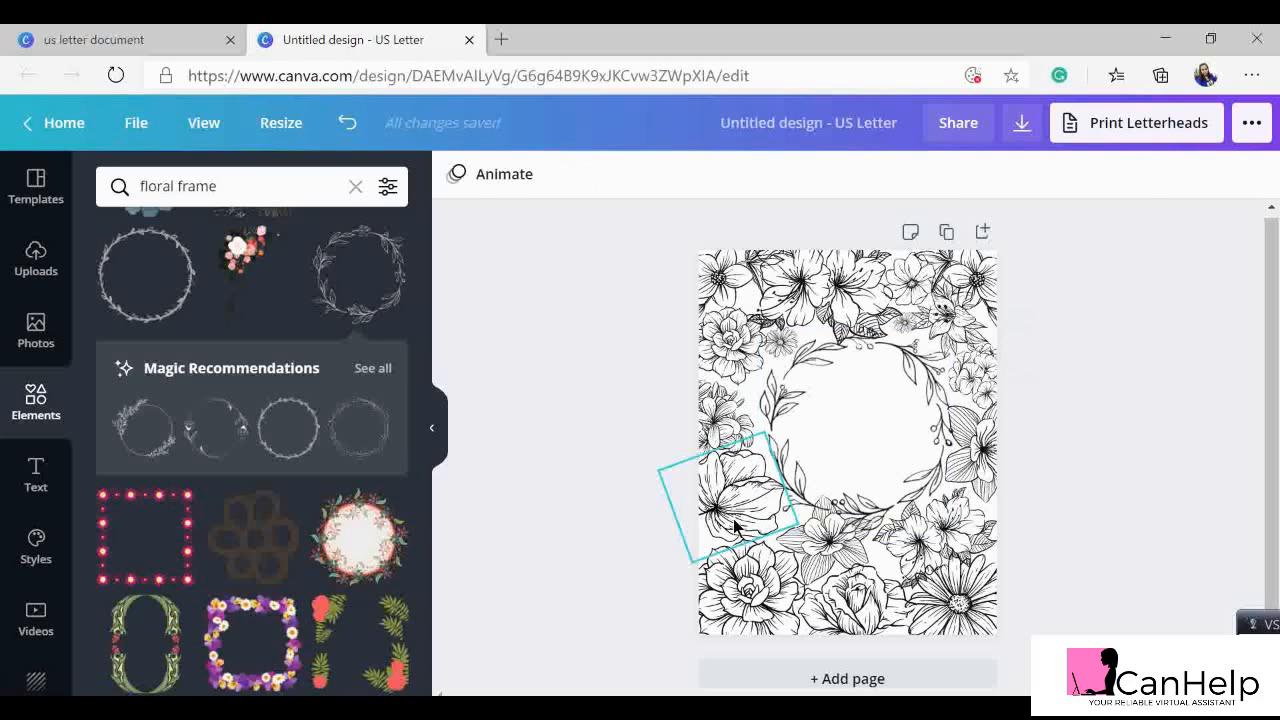
pyautogui.click(819, 410)
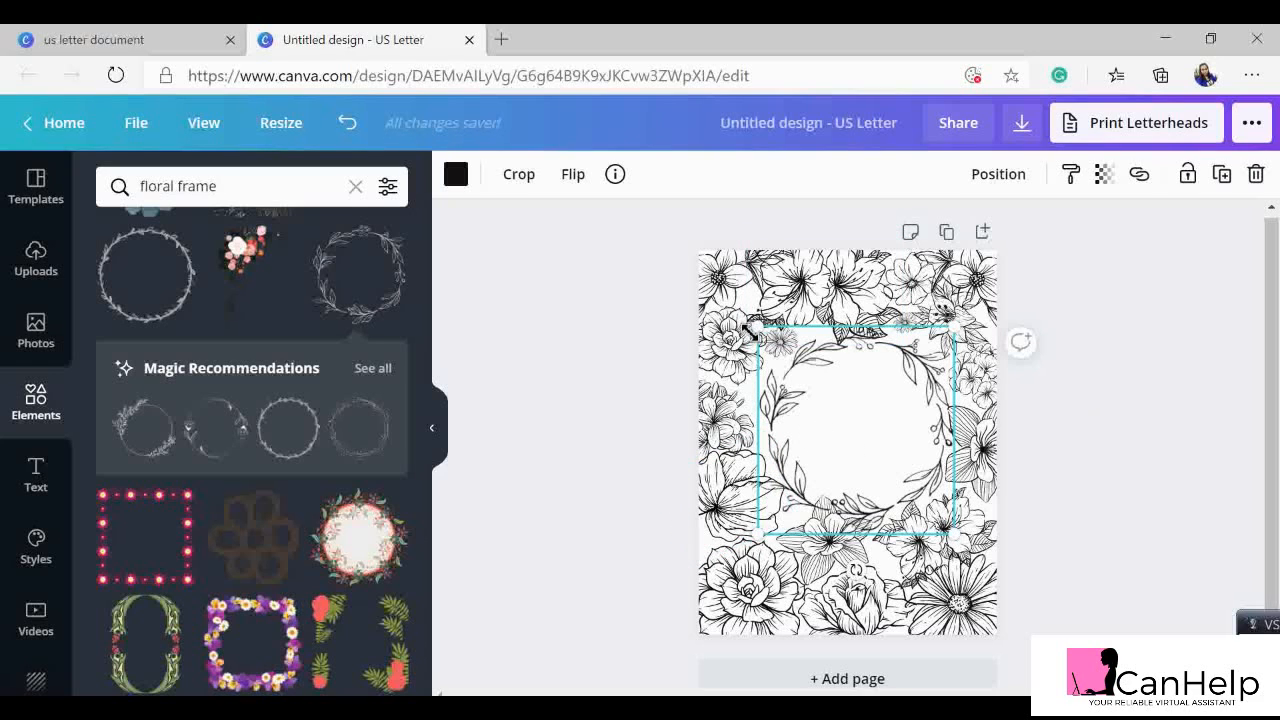
pyautogui.moveTo(748, 330)
pyautogui.mouseDown()
pyautogui.moveTo(752, 342)
pyautogui.moveTo(744, 313)
pyautogui.mouseUp()
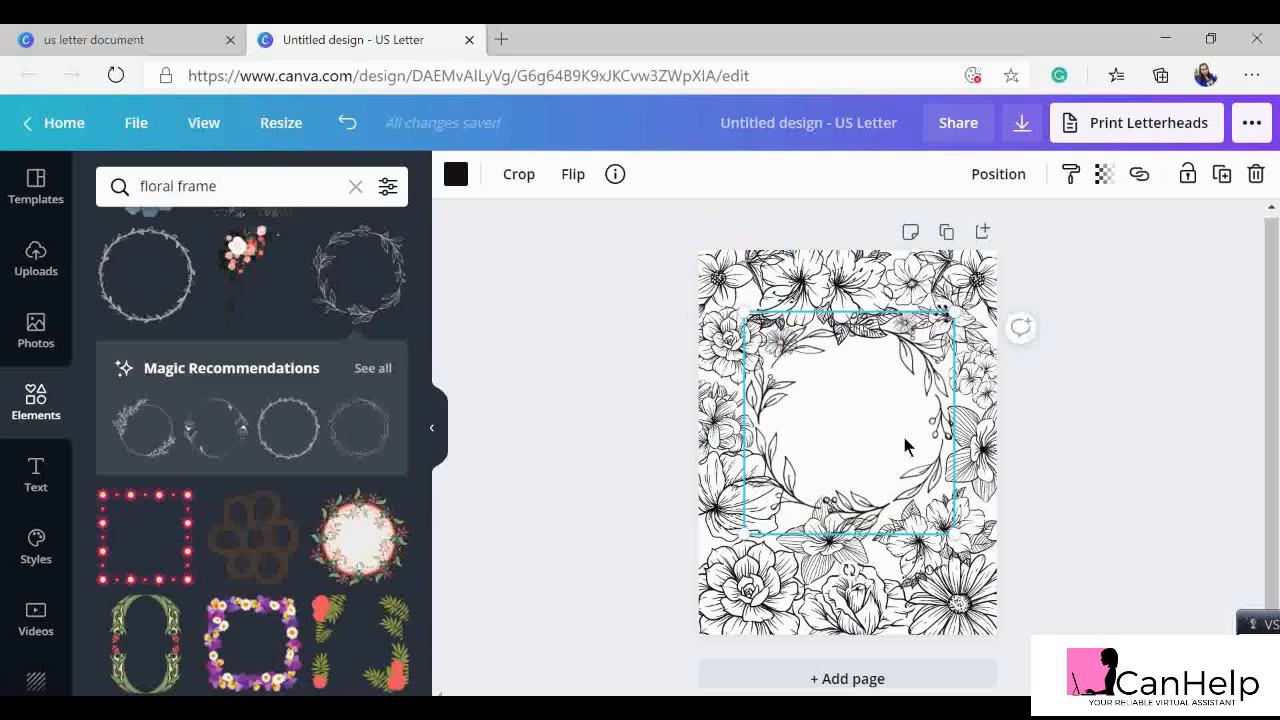
pyautogui.moveTo(904, 446); pyautogui.dragTo(911, 450)
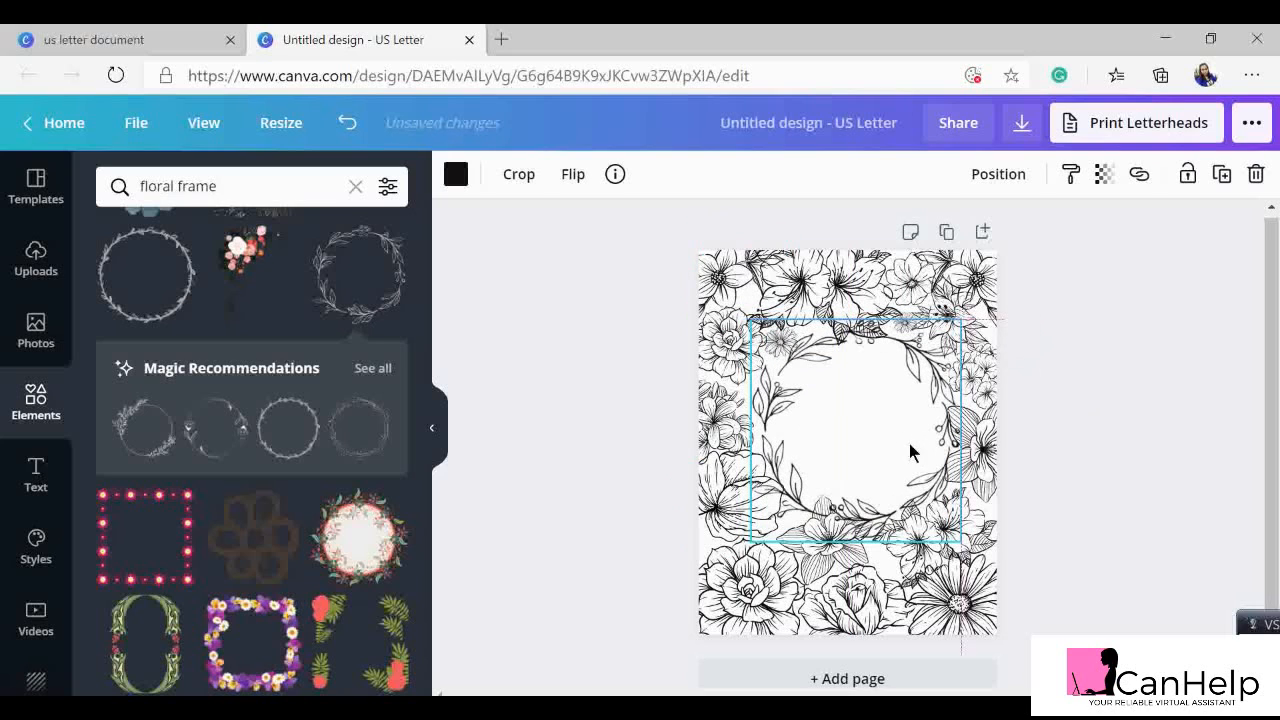
# - Shrink the tilted leafy flower below the wreath and position it between the wreath and the bottom flowers
pyautogui.moveTo(824, 562)
pyautogui.mouseDown()
pyautogui.moveTo(827, 545)
pyautogui.moveTo(823, 563)
pyautogui.mouseUp()
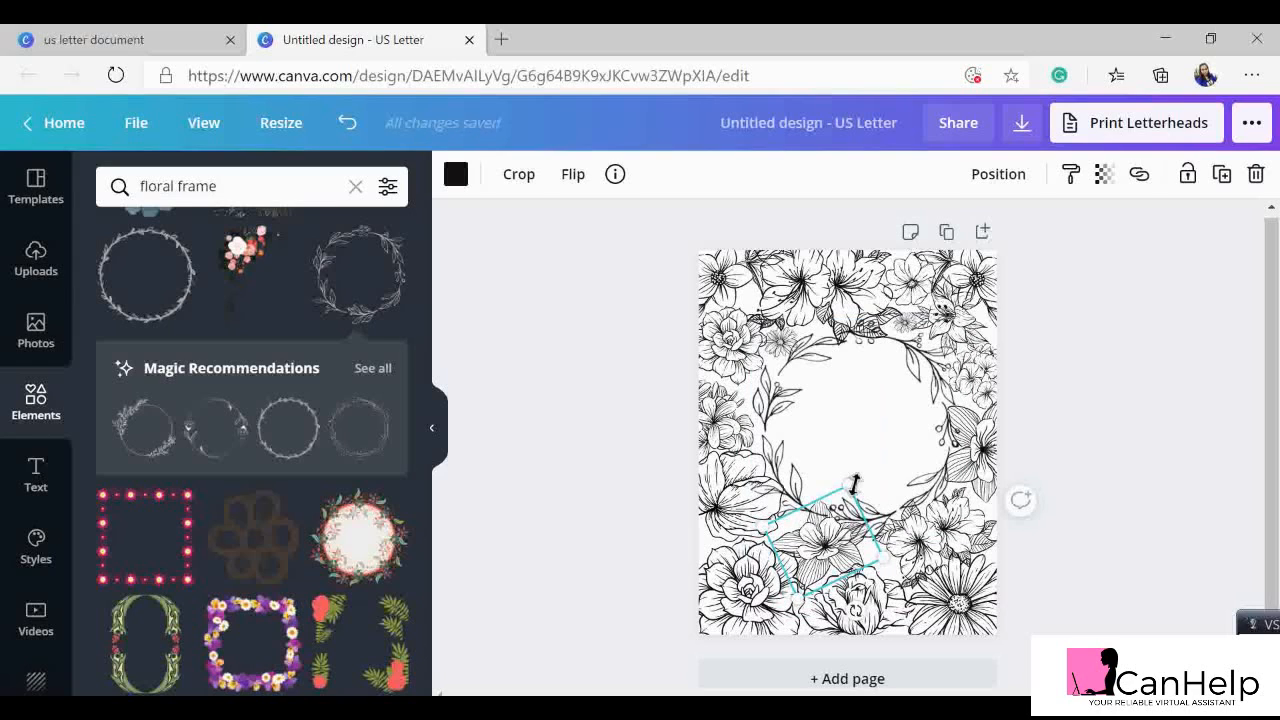
pyautogui.moveTo(849, 484); pyautogui.dragTo(838, 514)
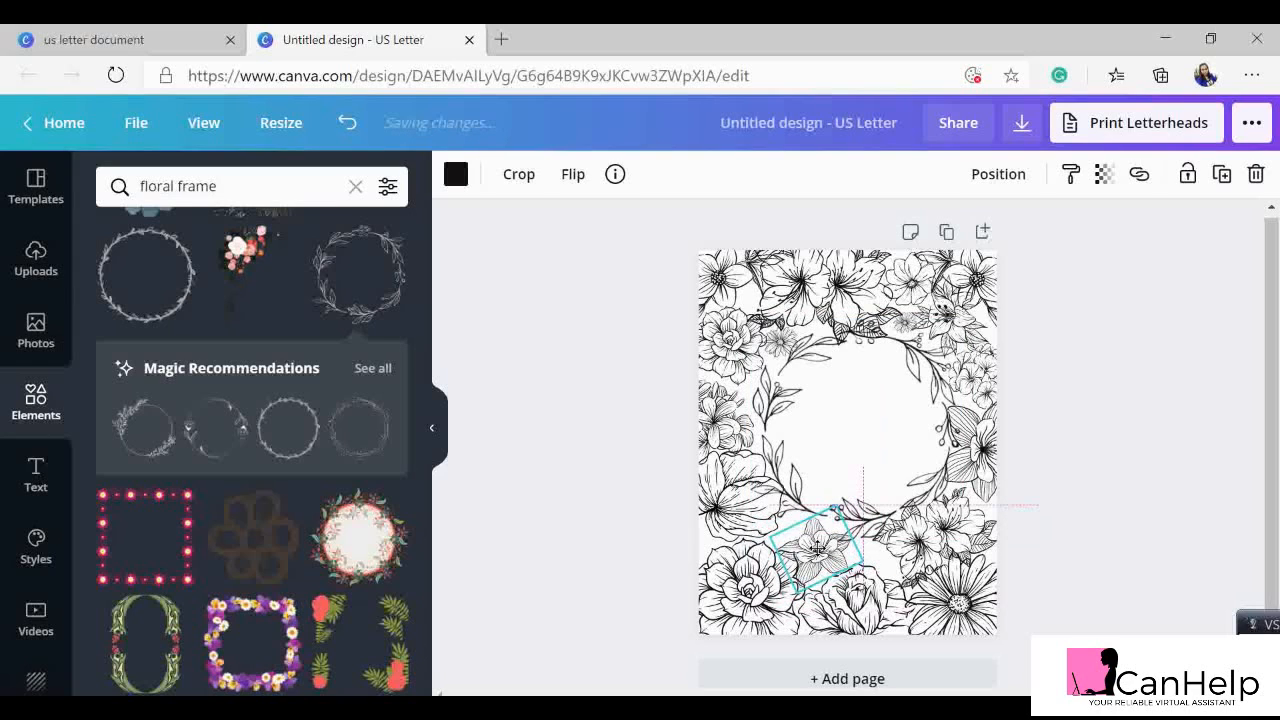
pyautogui.click(1111, 390)
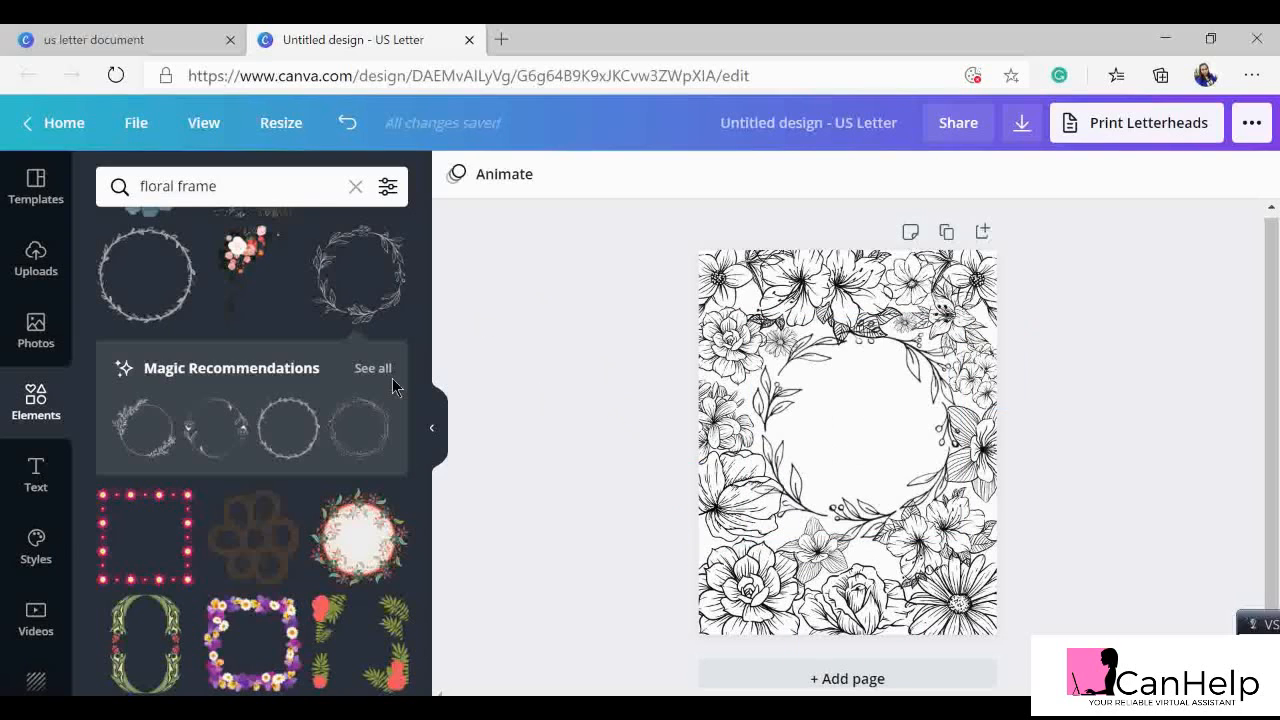
# - Add a subheading inside the wreath reading "FLORAL COLORING BOOK" with each word on its own line
pyautogui.click(34, 478)
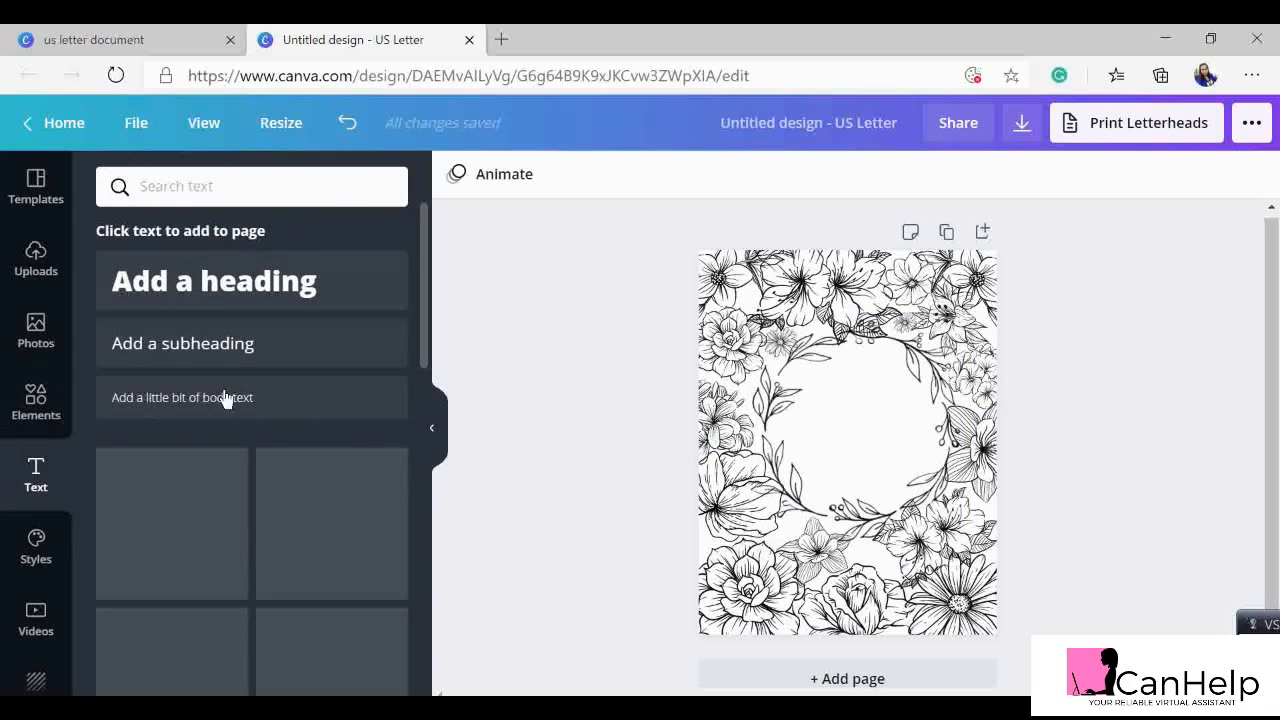
pyautogui.click(280, 373)
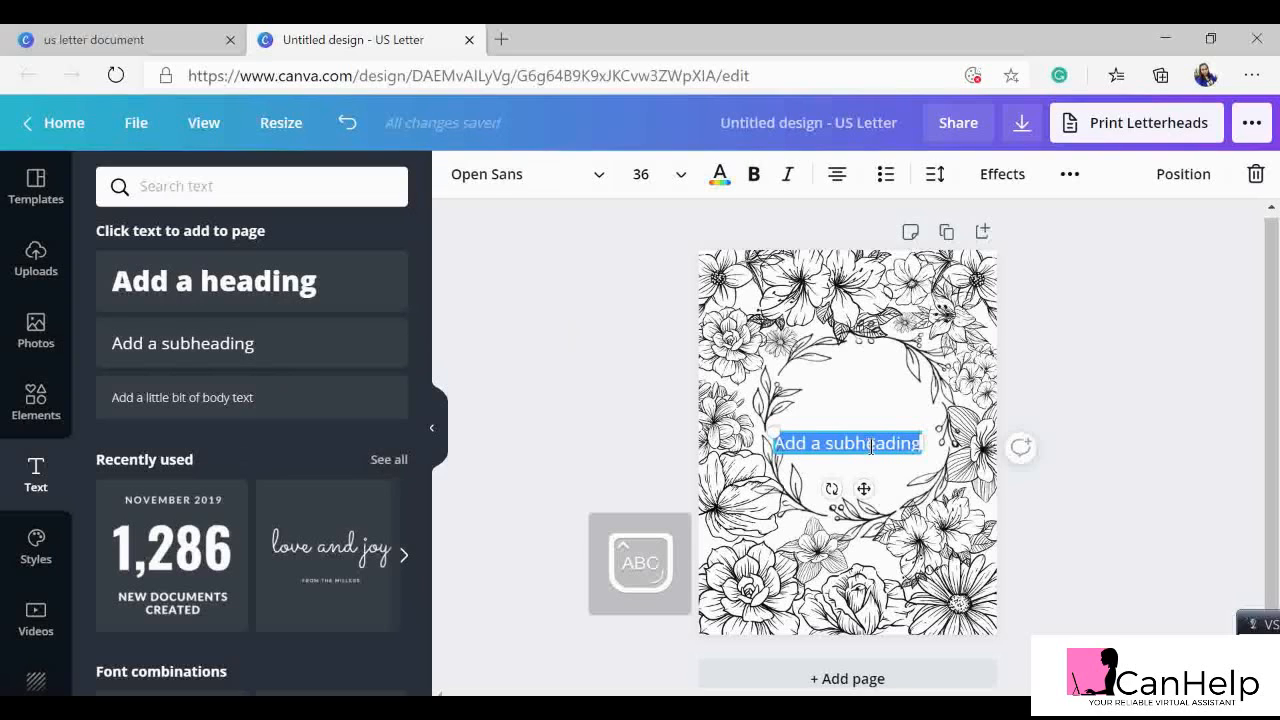
pyautogui.write('FLORAL')
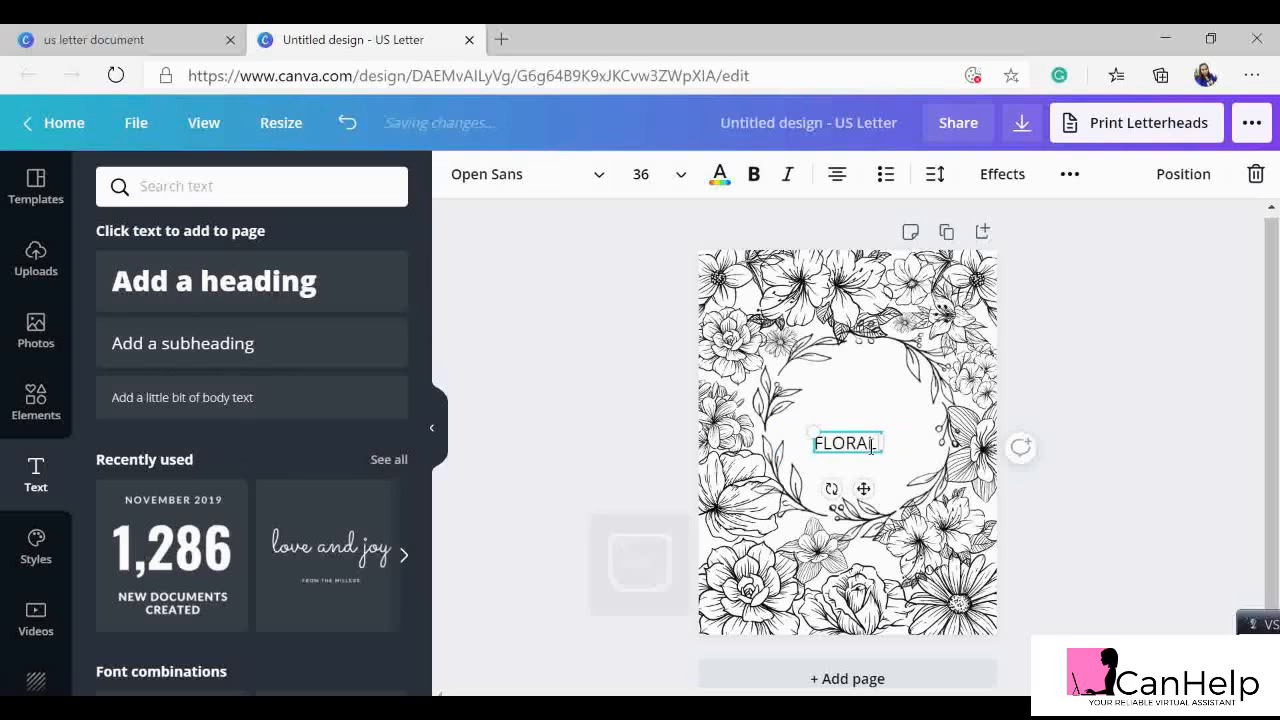
pyautogui.press('Return')
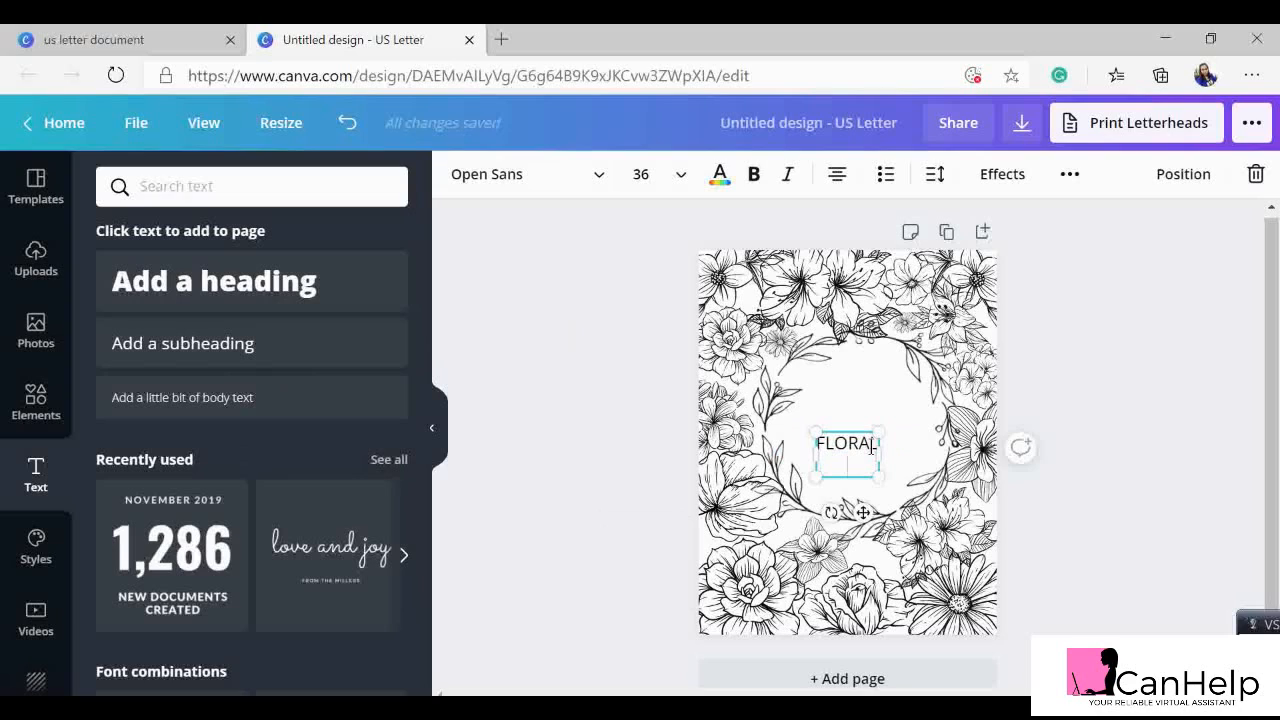
pyautogui.write('COLO')
pyautogui.write('RIN')
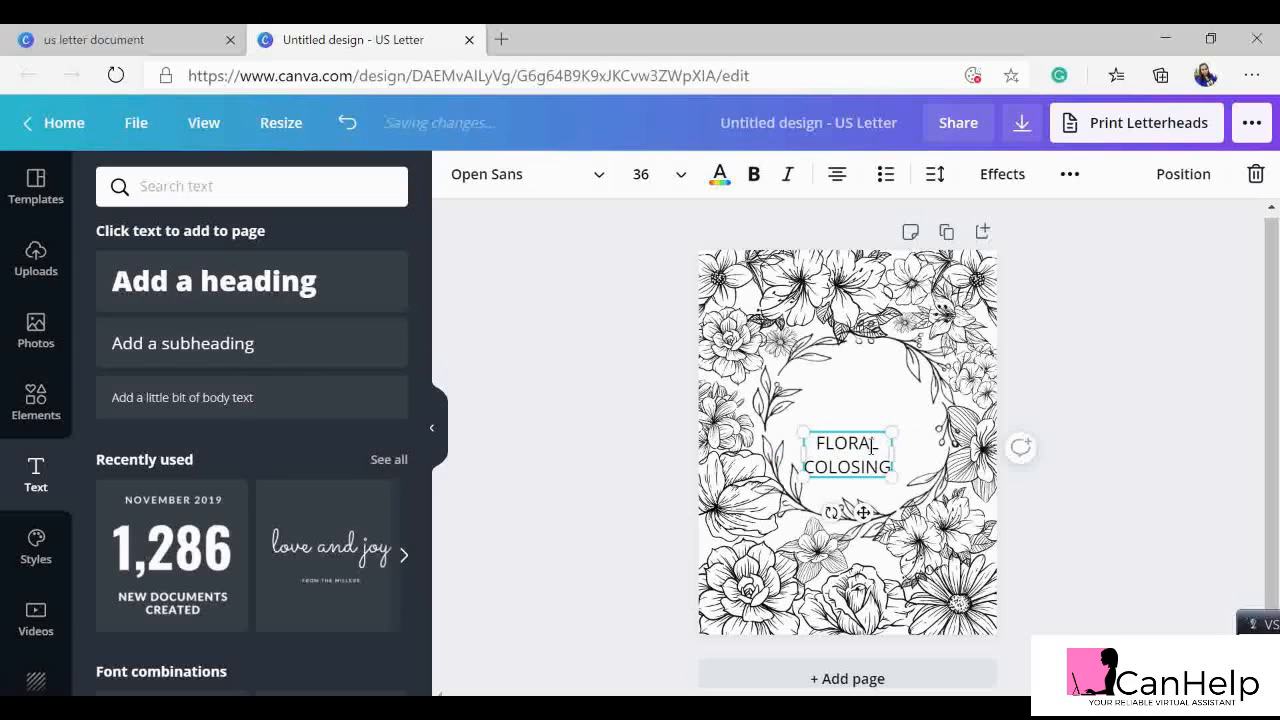
pyautogui.write('G')
pyautogui.press('Return')
pyautogui.write('BOOK')
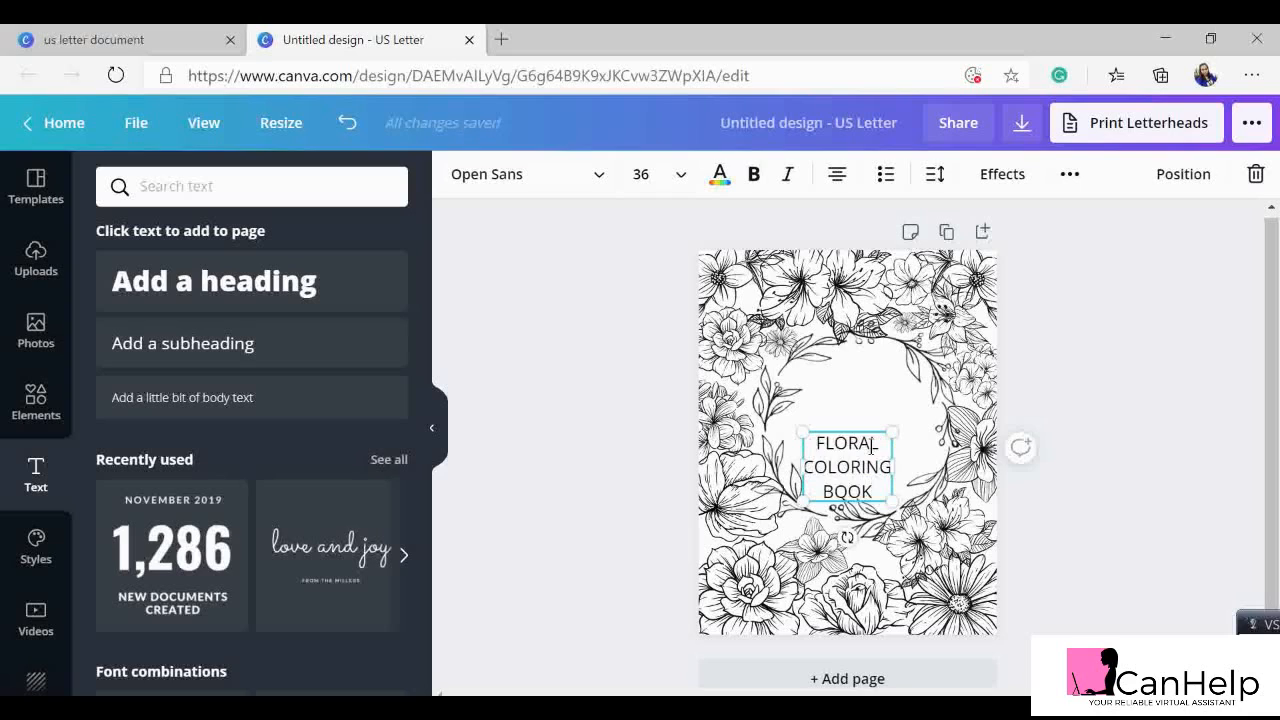
# - Browse the Handwriting fonts and apply Gistesy to the whole title text
pyautogui.hotkey('ctrl', 'a')
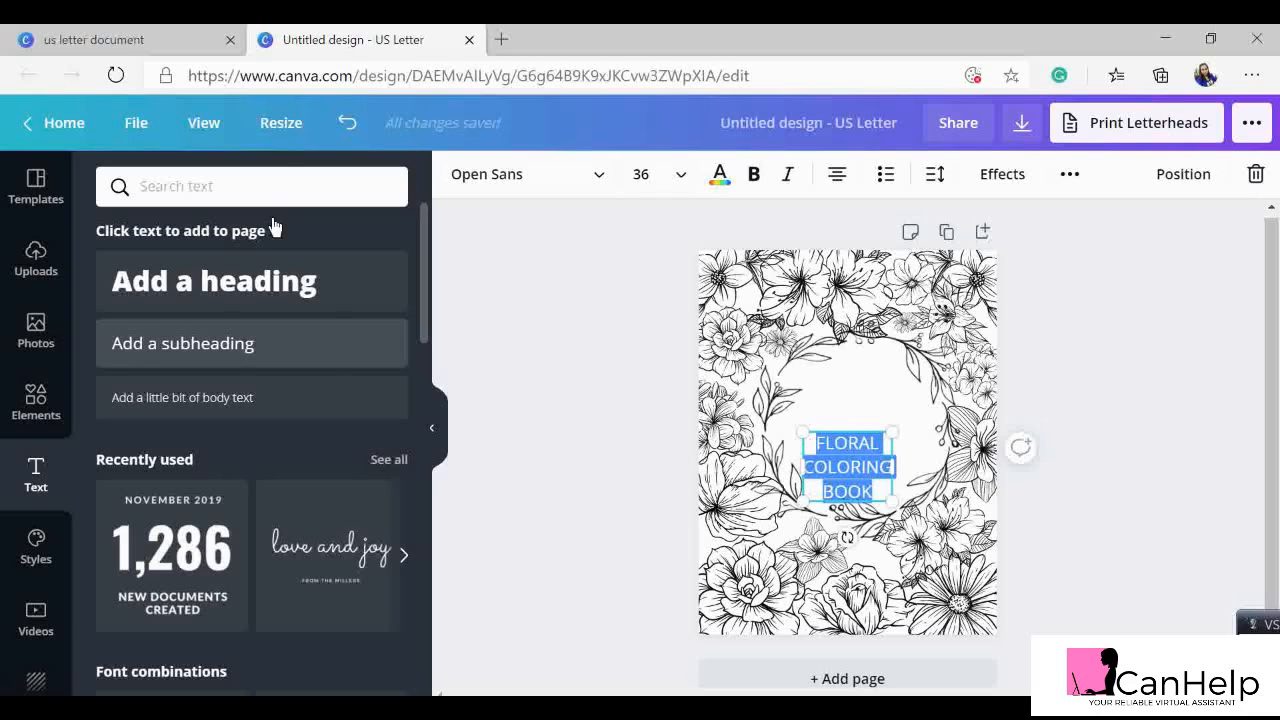
pyautogui.click(293, 193)
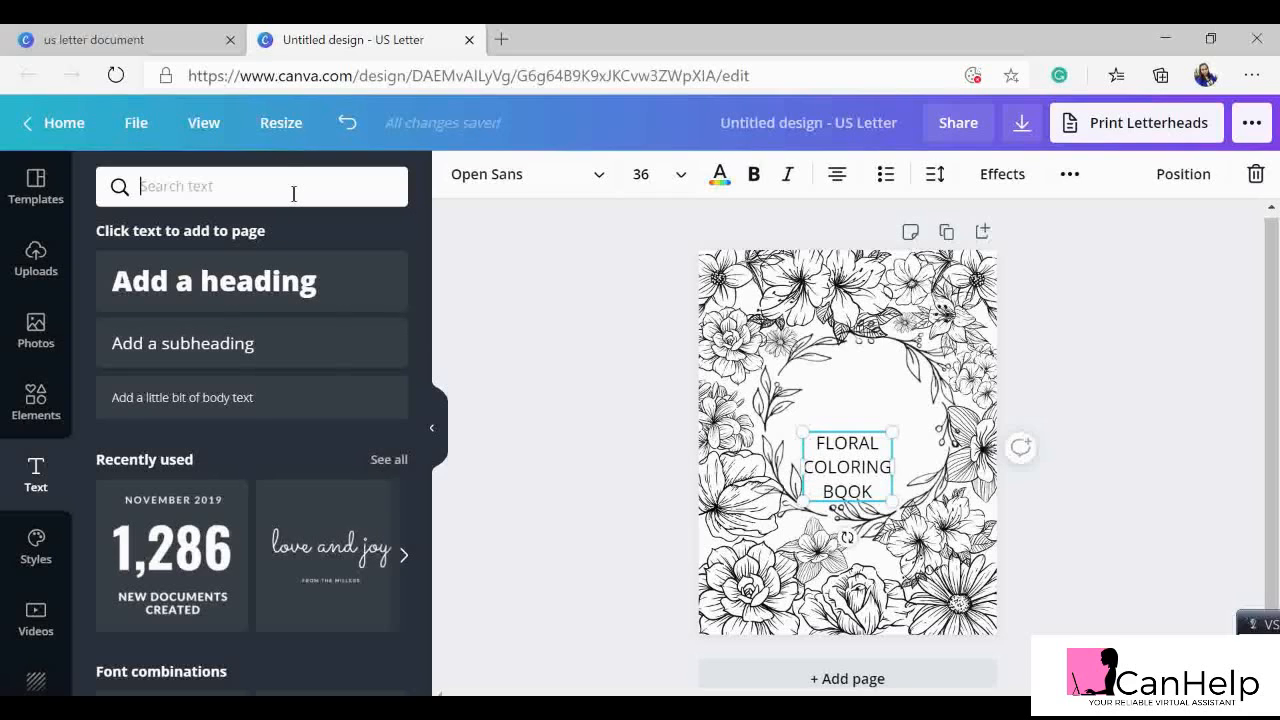
pyautogui.click(505, 189)
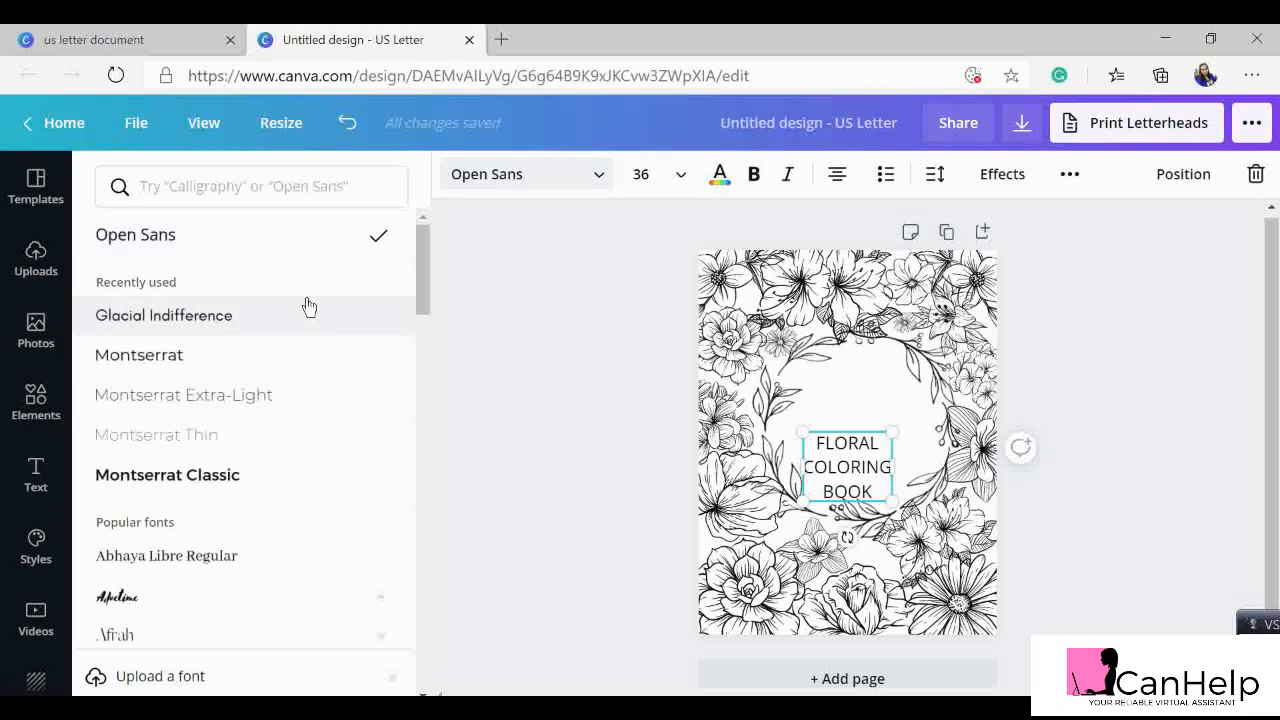
pyautogui.click(335, 177)
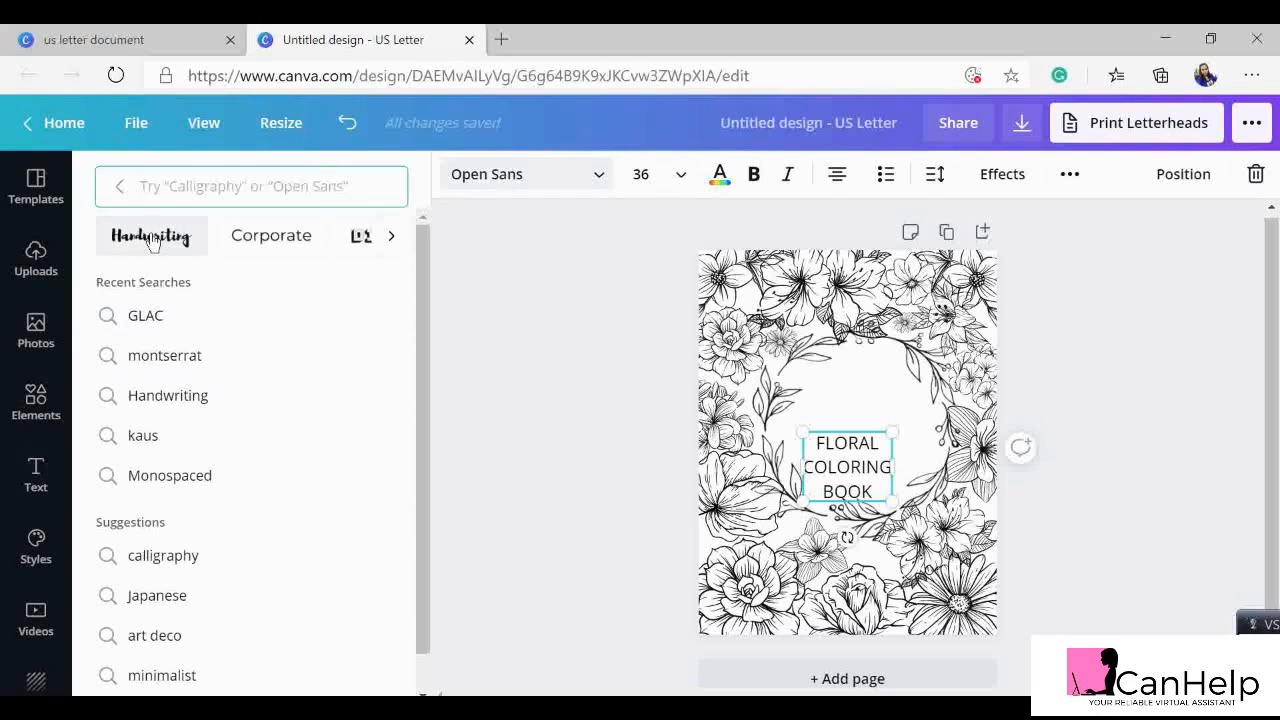
pyautogui.click(152, 243)
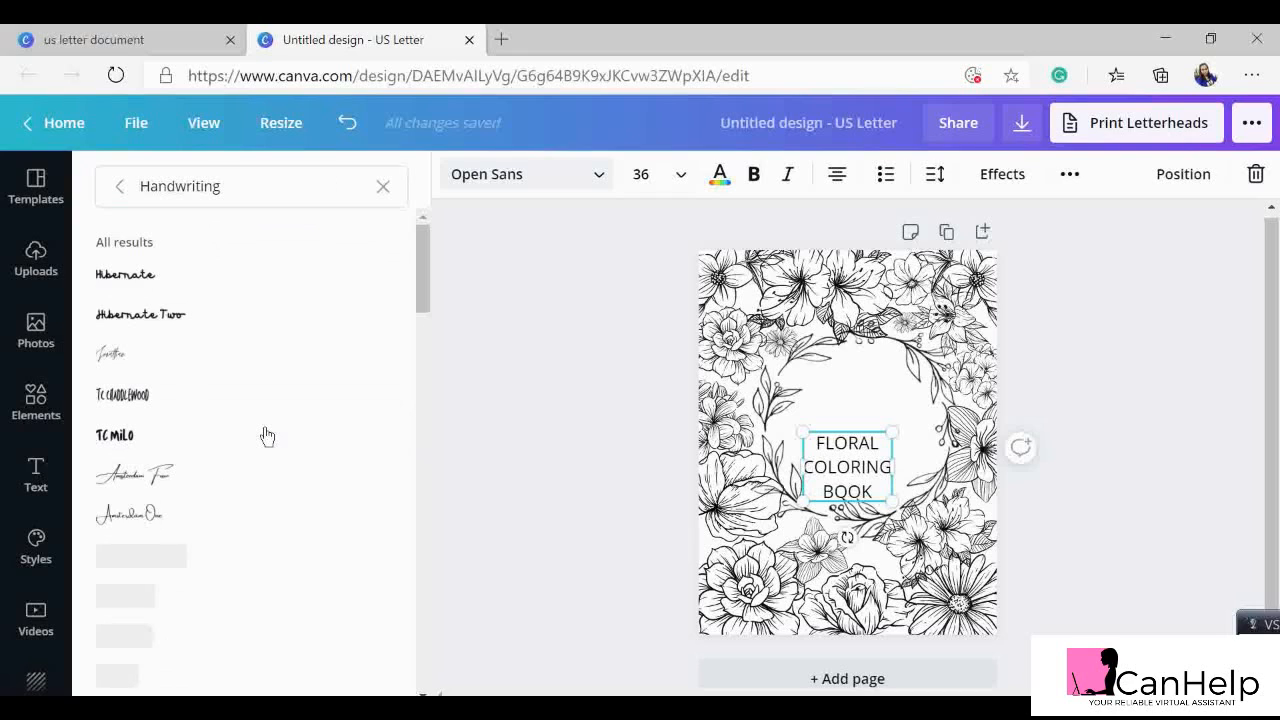
pyautogui.scroll(-1, 267, 435)
pyautogui.scroll(-2, 267, 435)
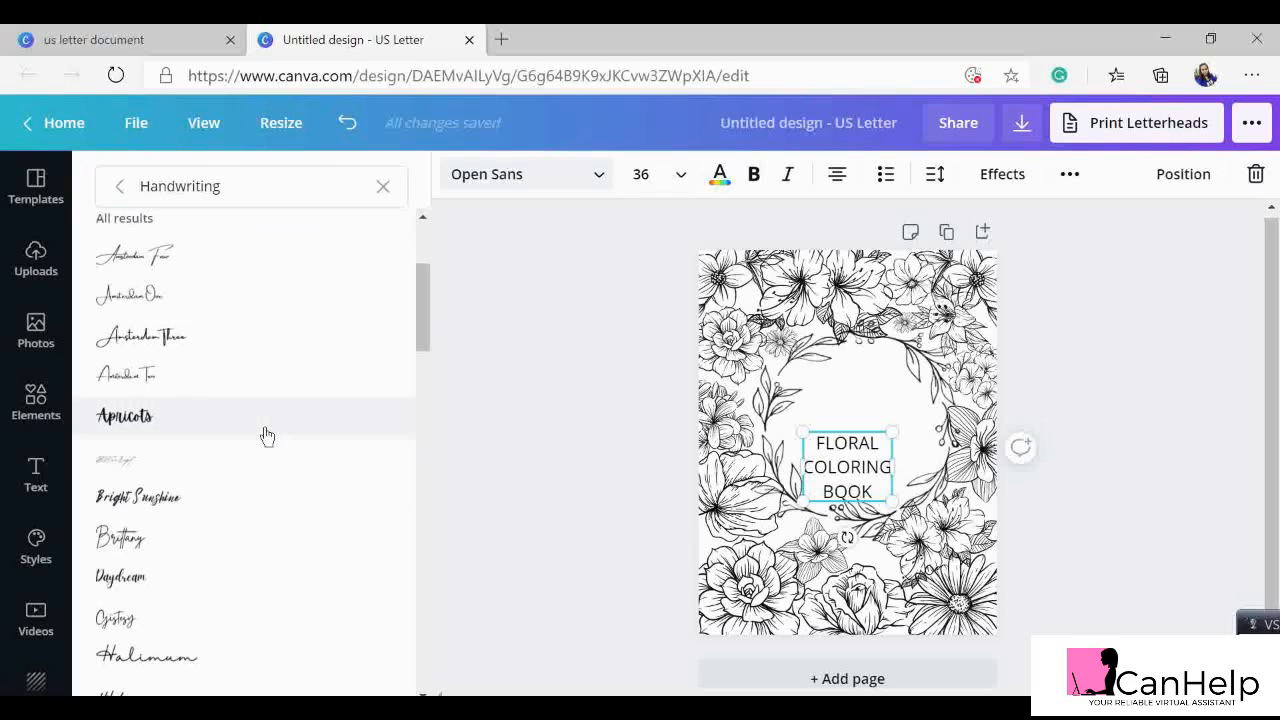
pyautogui.scroll(-2, 267, 435)
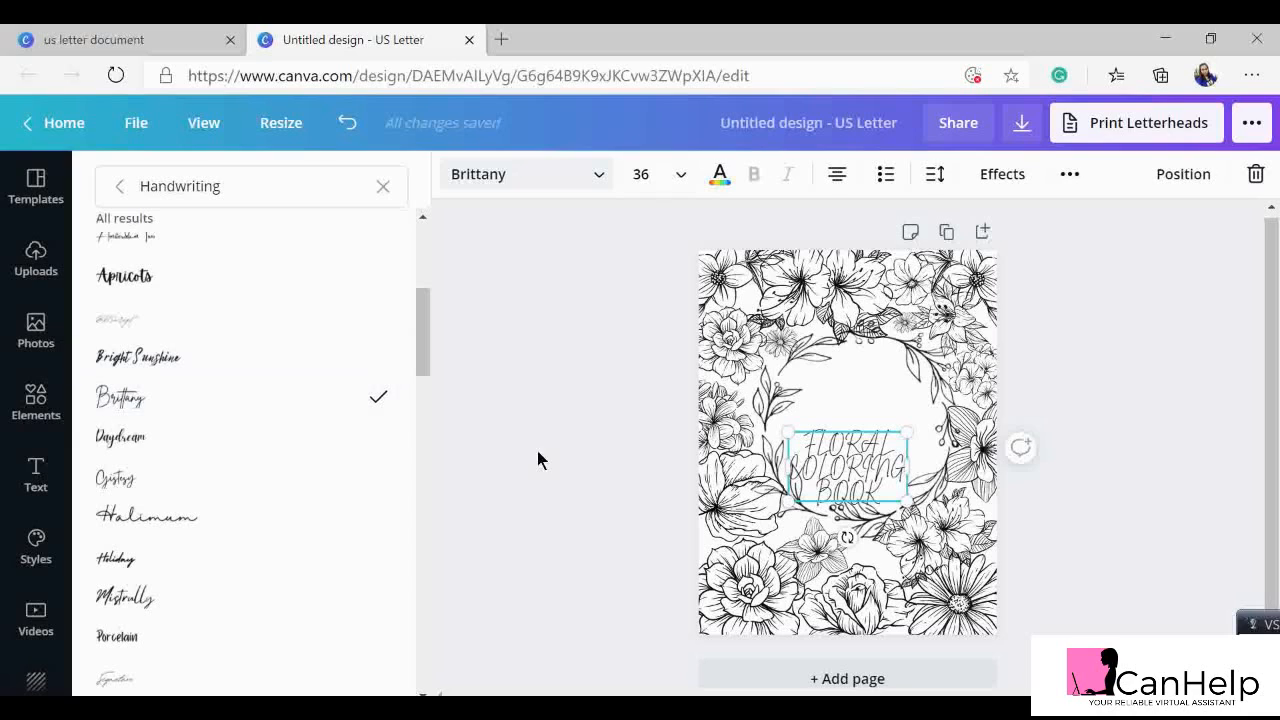
pyautogui.scroll(-1, 206, 494)
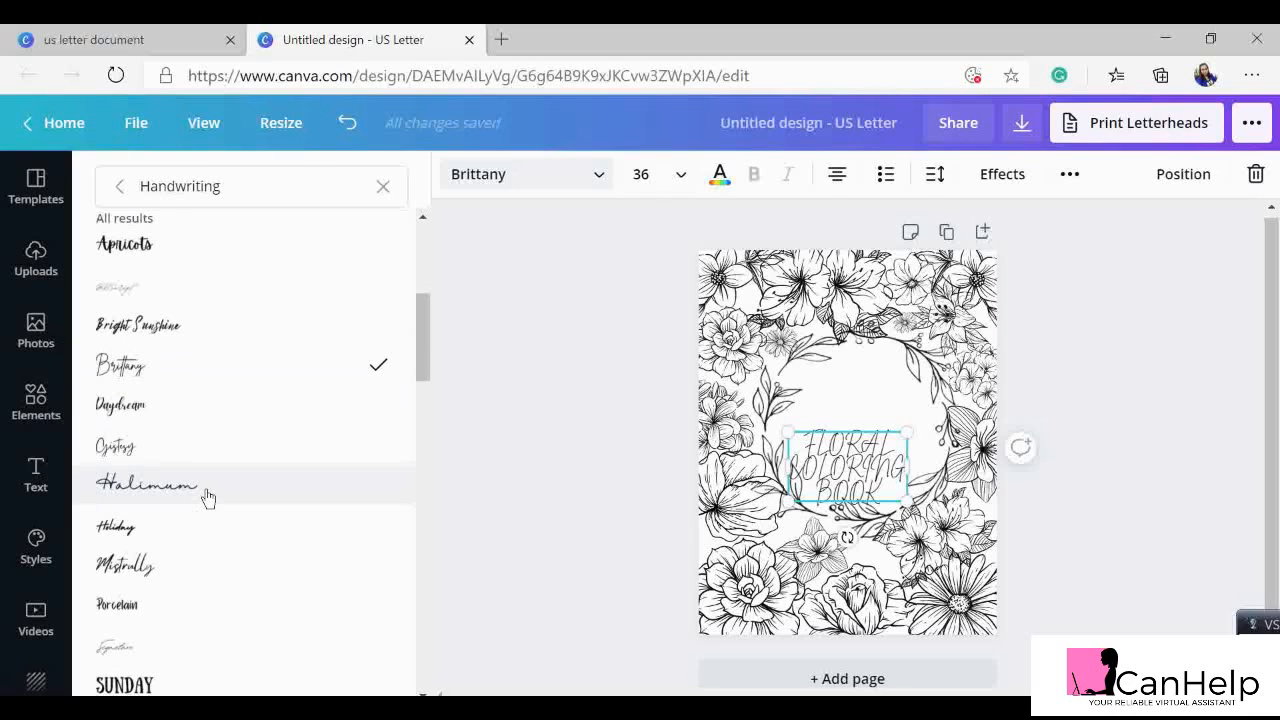
pyautogui.click(235, 453)
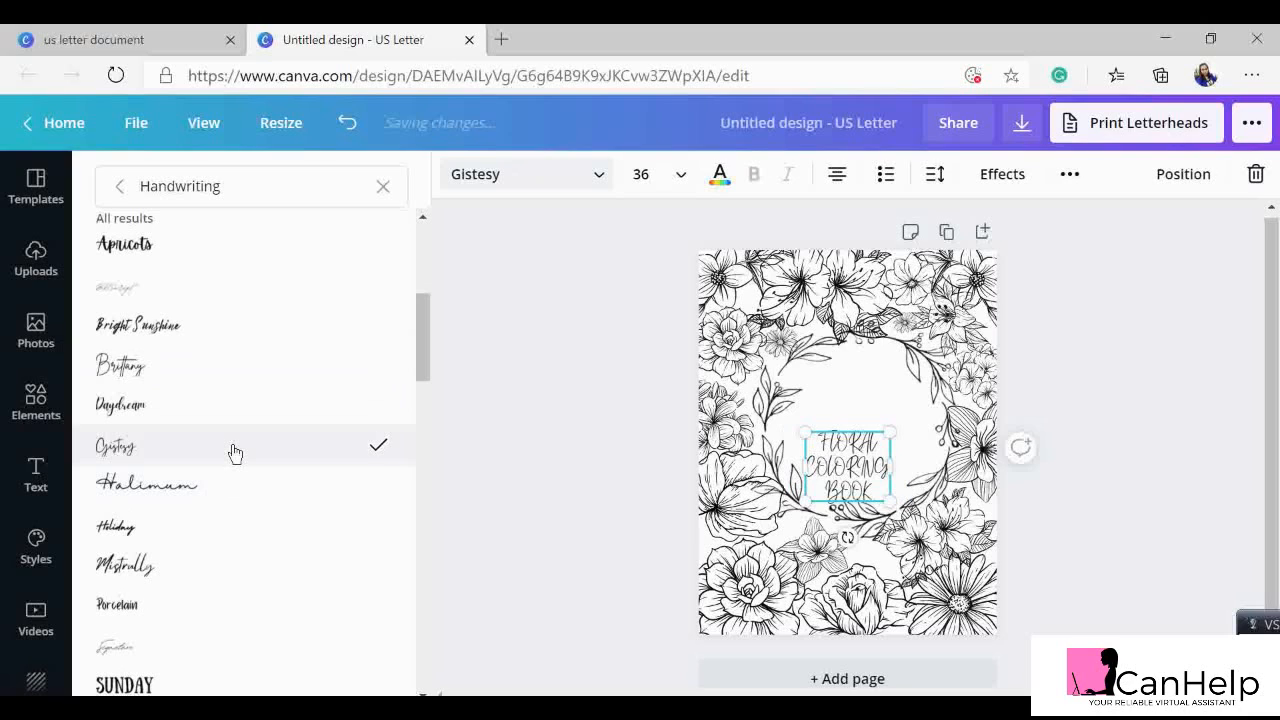
# - Replace the all-caps title inside the wreath with "Floral Coloring Book" in title case, one word per line
pyautogui.doubleClick(862, 471)
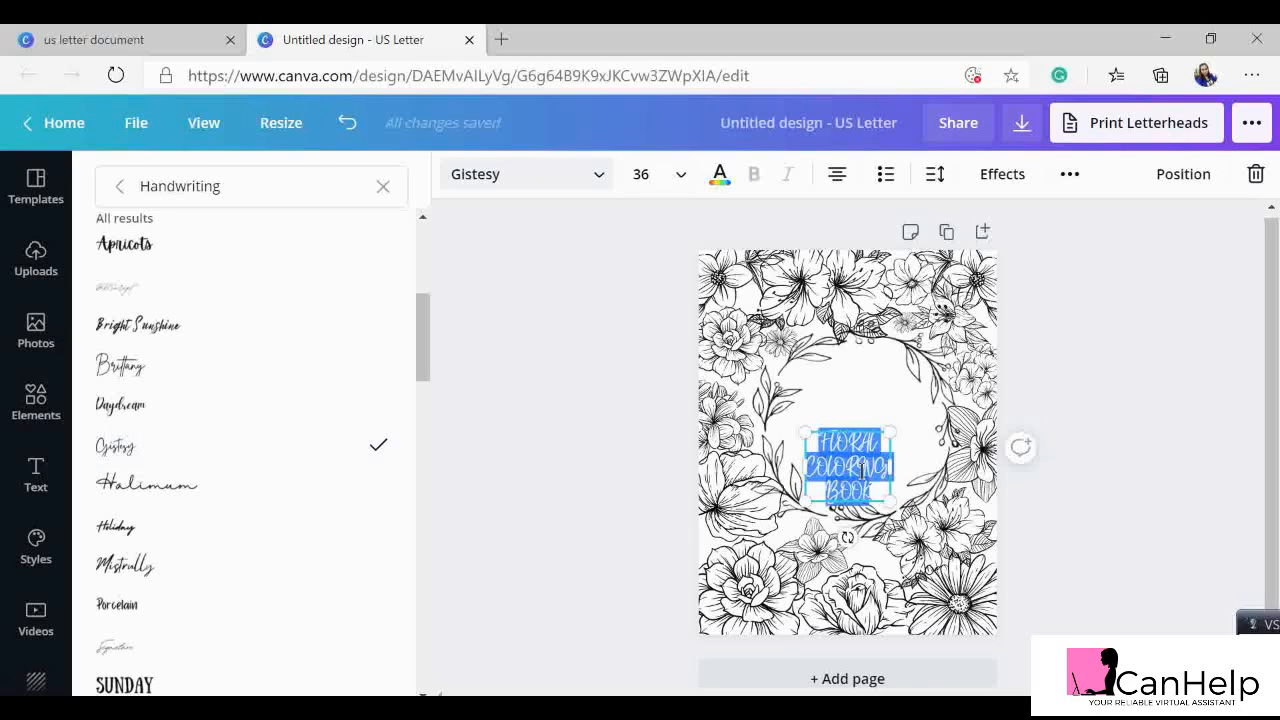
pyautogui.write('Floral')
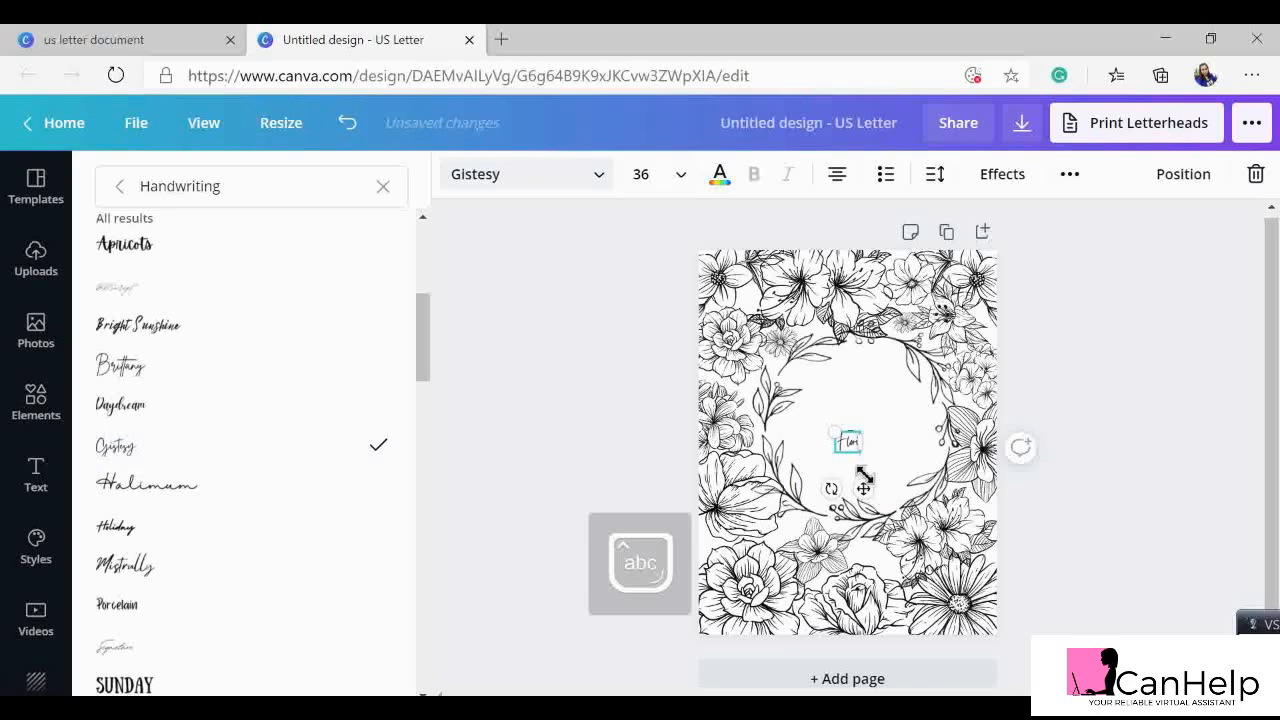
pyautogui.write('l')
pyautogui.press('BackSpace')
pyautogui.press('BackSpace')
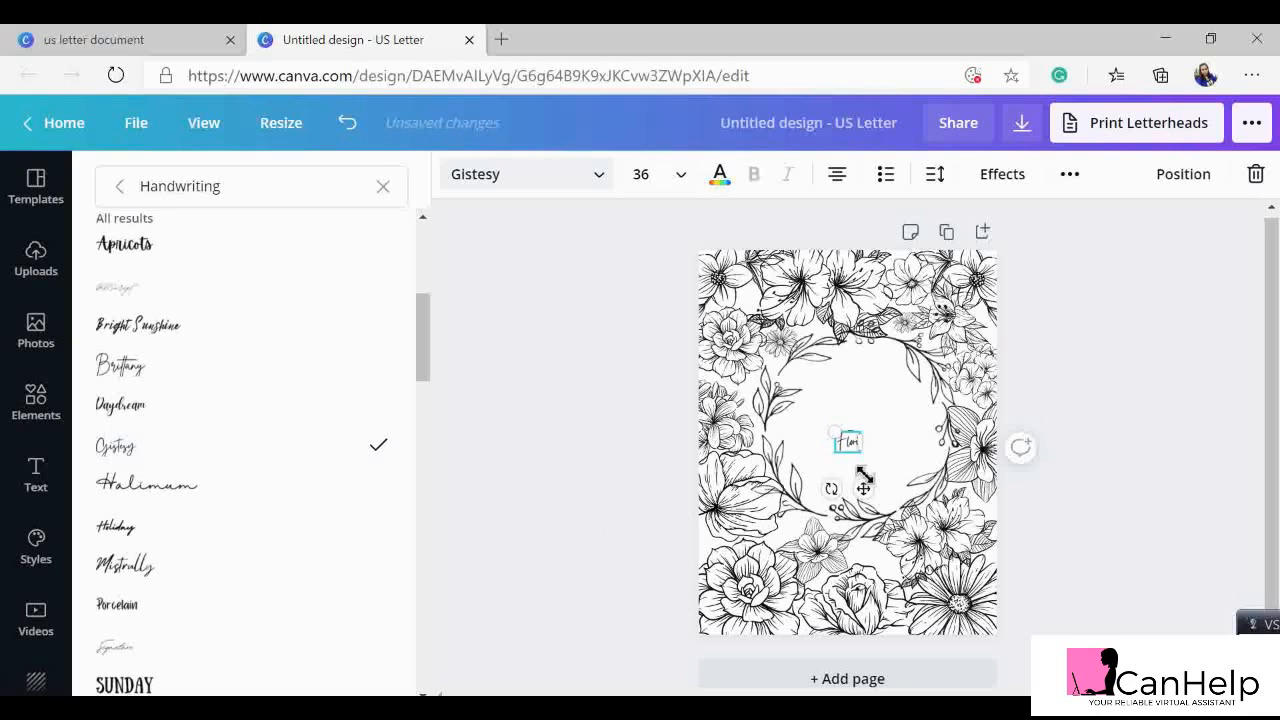
pyautogui.write('ral')
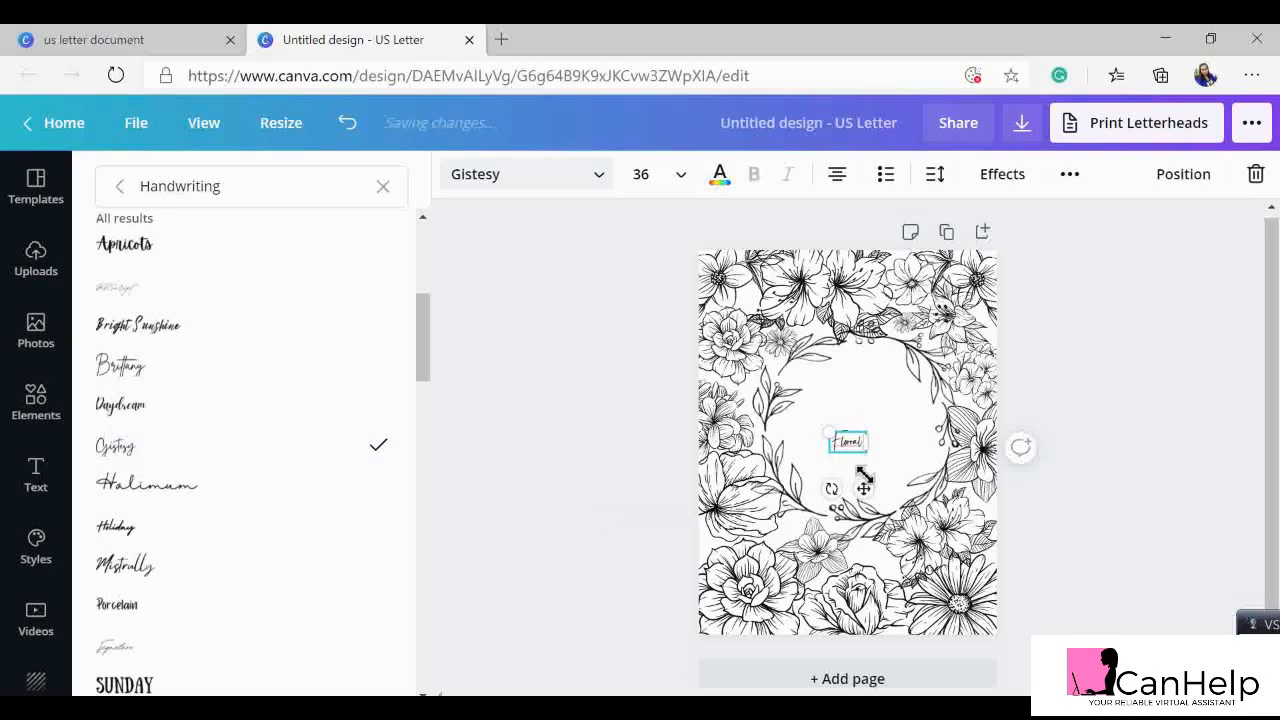
pyautogui.press('BackSpace')
pyautogui.press('BackSpace')
pyautogui.press('BackSpace')
pyautogui.write('ral')
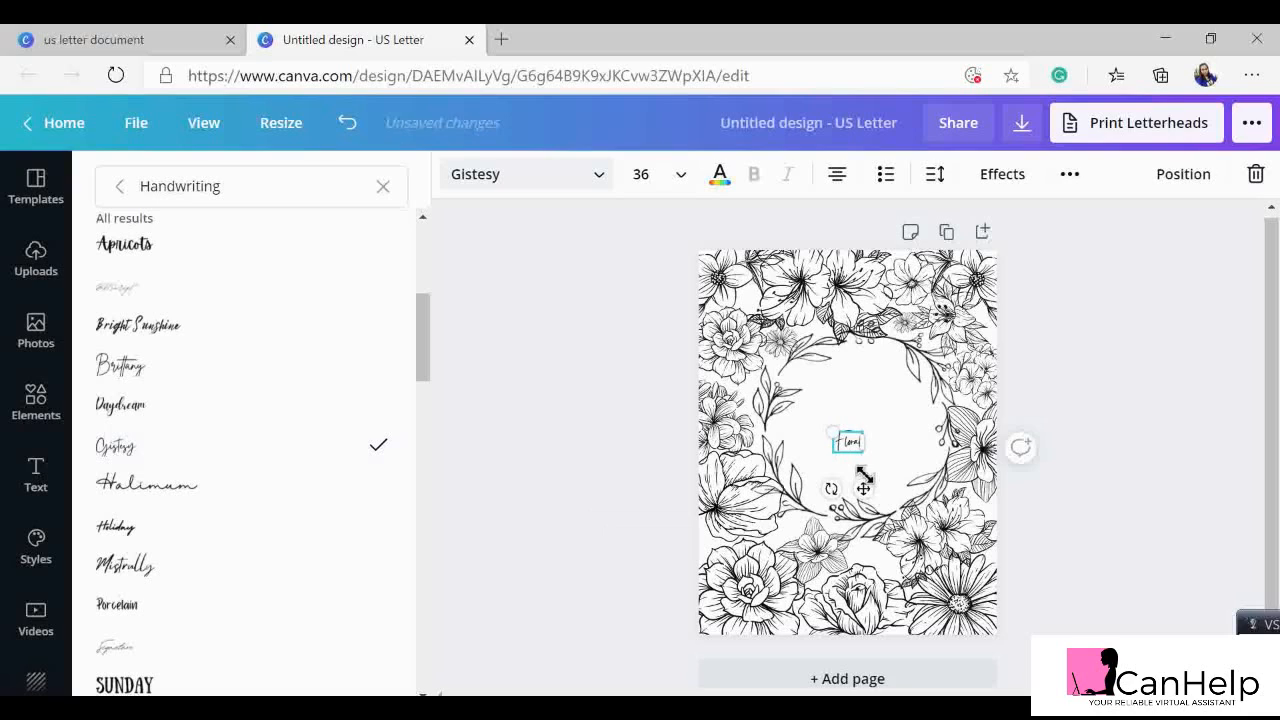
pyautogui.press('Return')
pyautogui.write('Coloring')
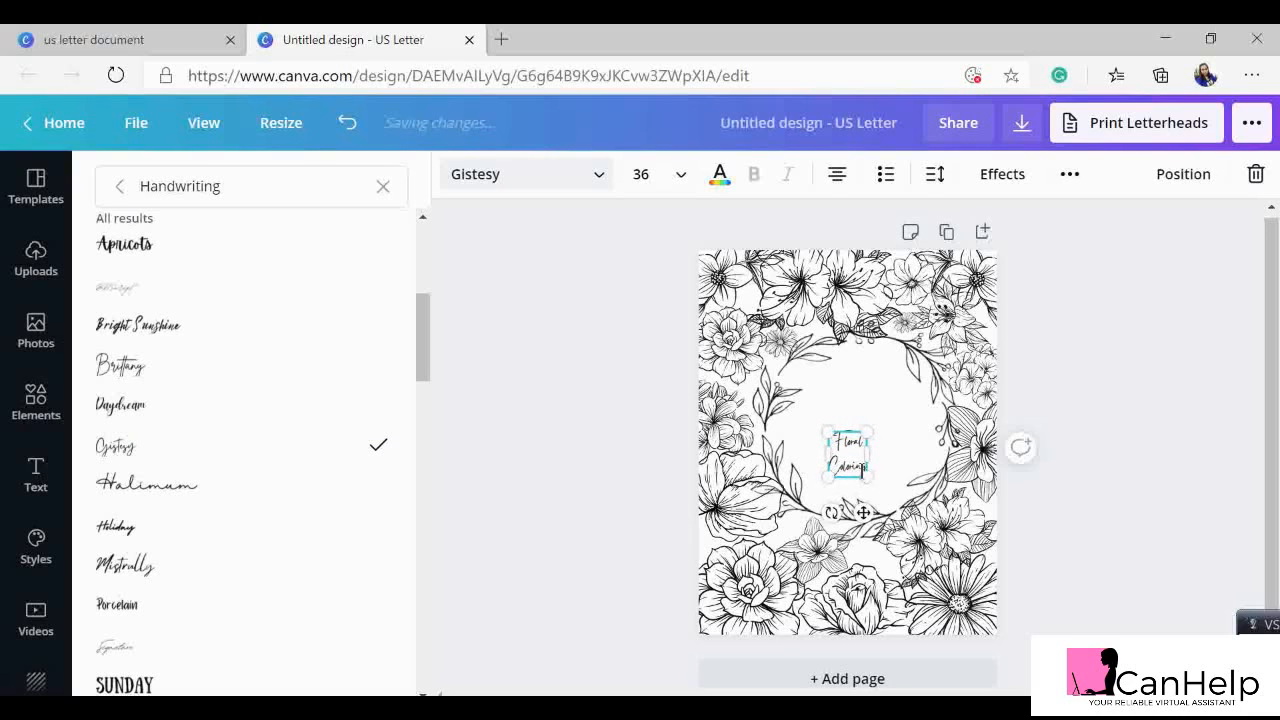
pyautogui.press('Return')
pyautogui.write('Book')
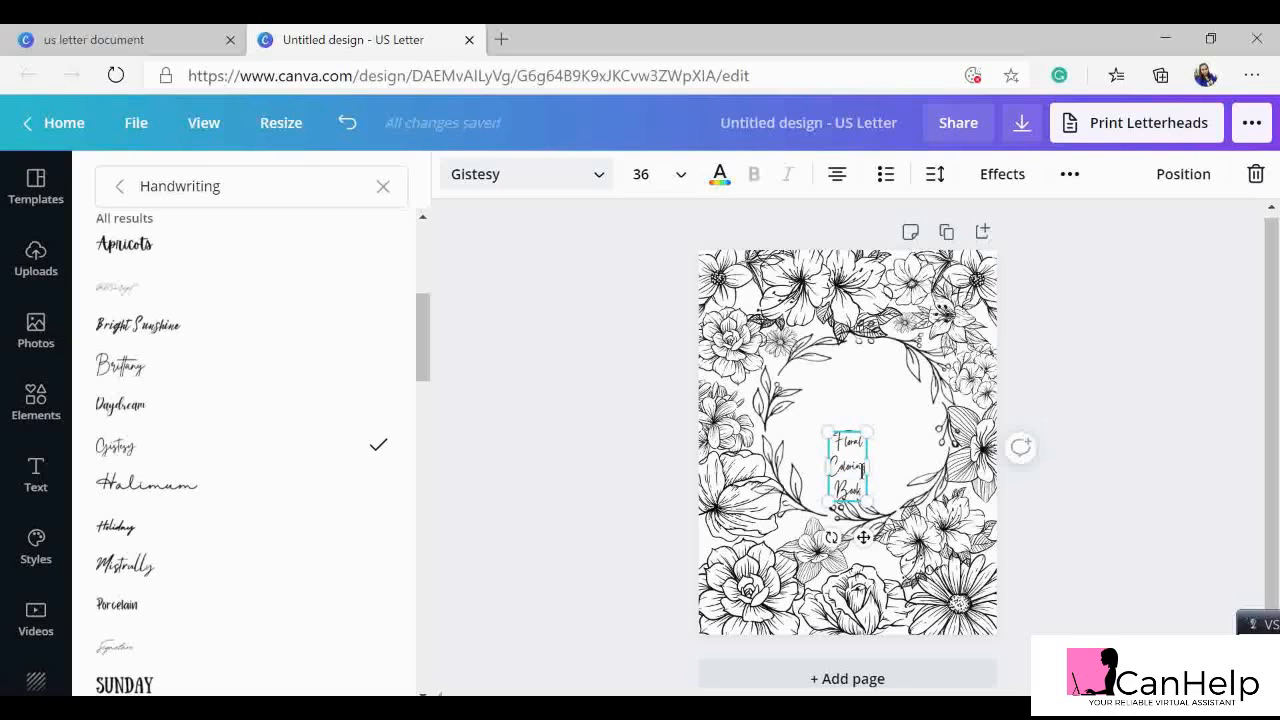
pyautogui.hotkey('ctrl', 'a')
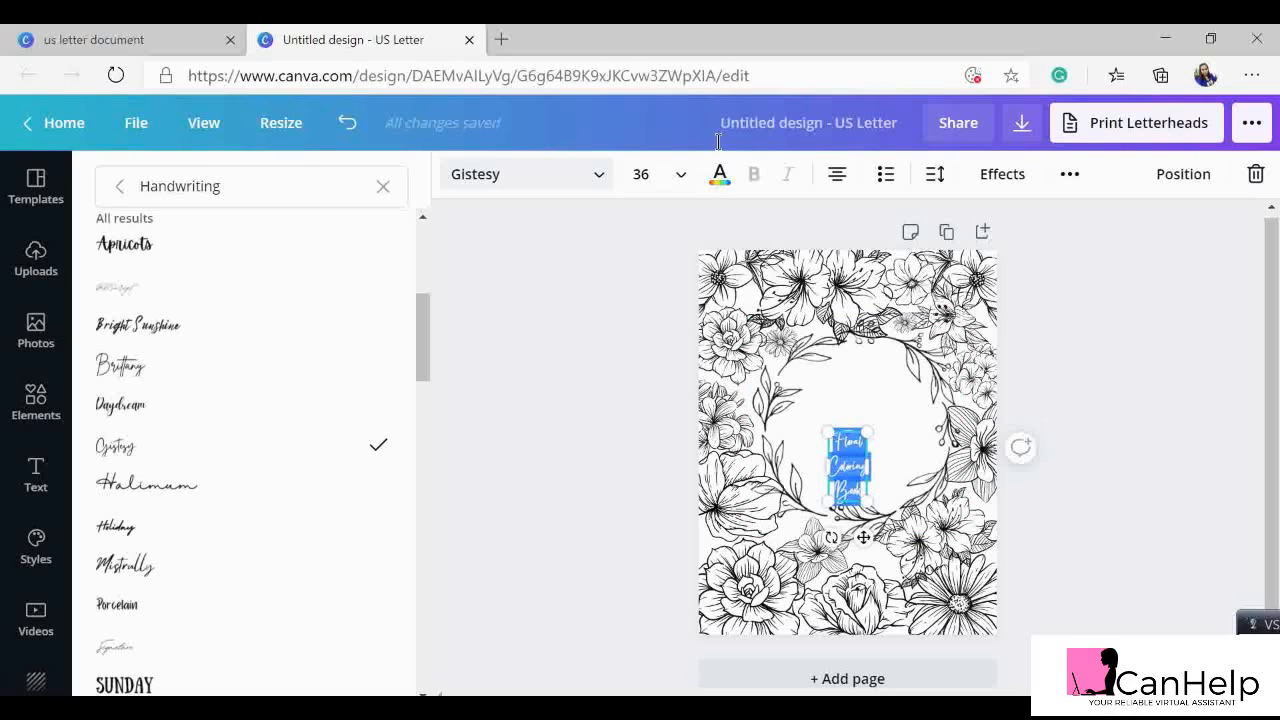
pyautogui.click(1070, 176)
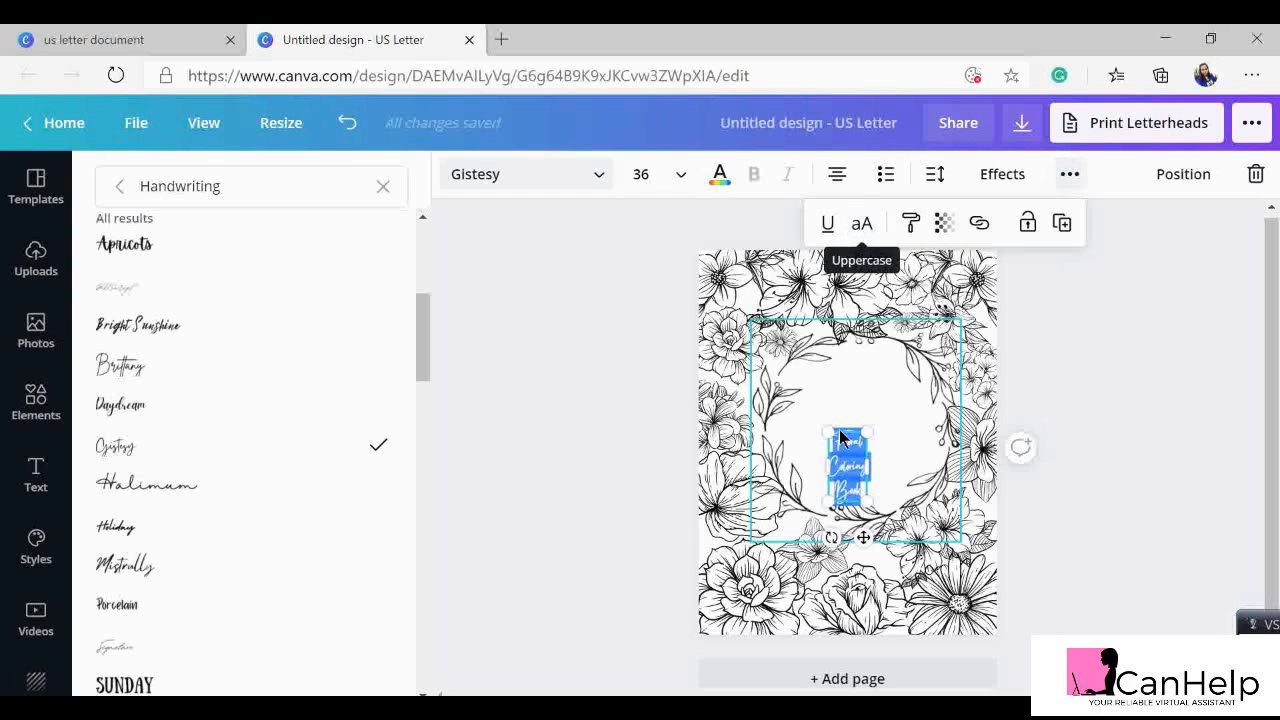
pyautogui.click(1126, 404)
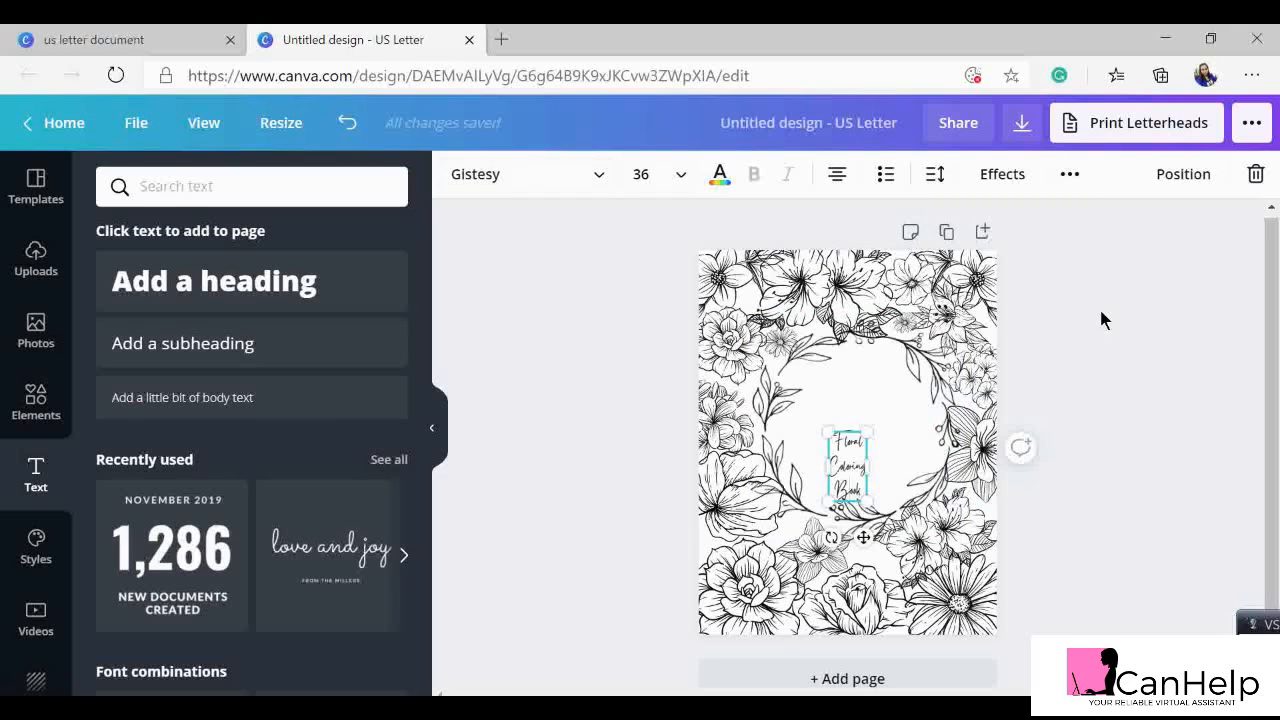
# - Move the title up, enlarge it to font size 69.8 in a wider text box, and center it within the wreath
pyautogui.click(848, 443)
pyautogui.click(851, 449)
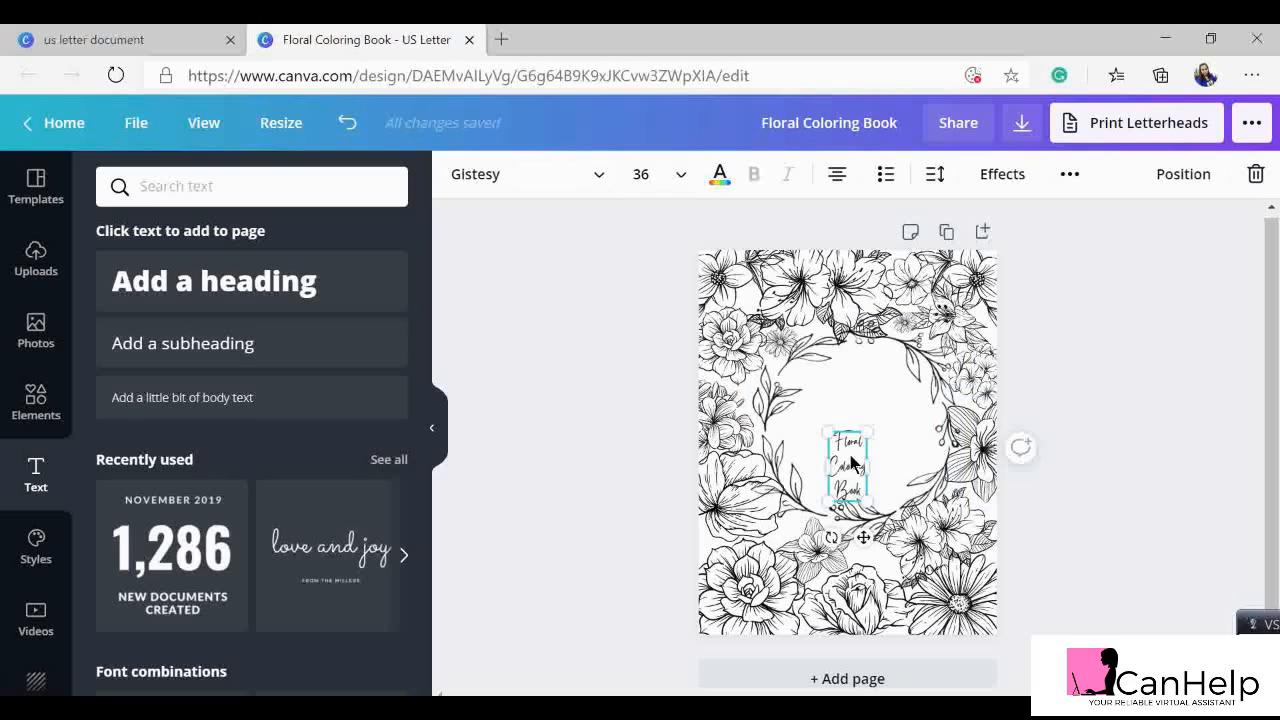
pyautogui.moveTo(851, 449); pyautogui.dragTo(837, 373)
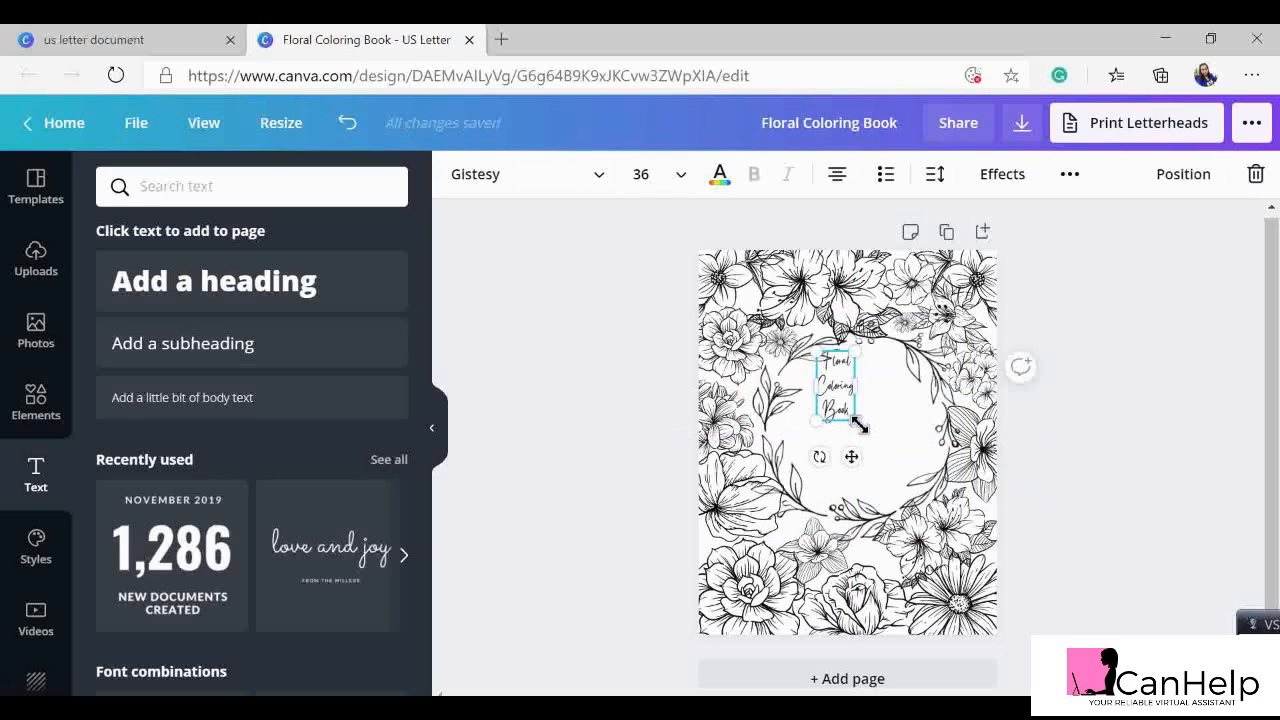
pyautogui.moveTo(872, 441); pyautogui.dragTo(914, 518)
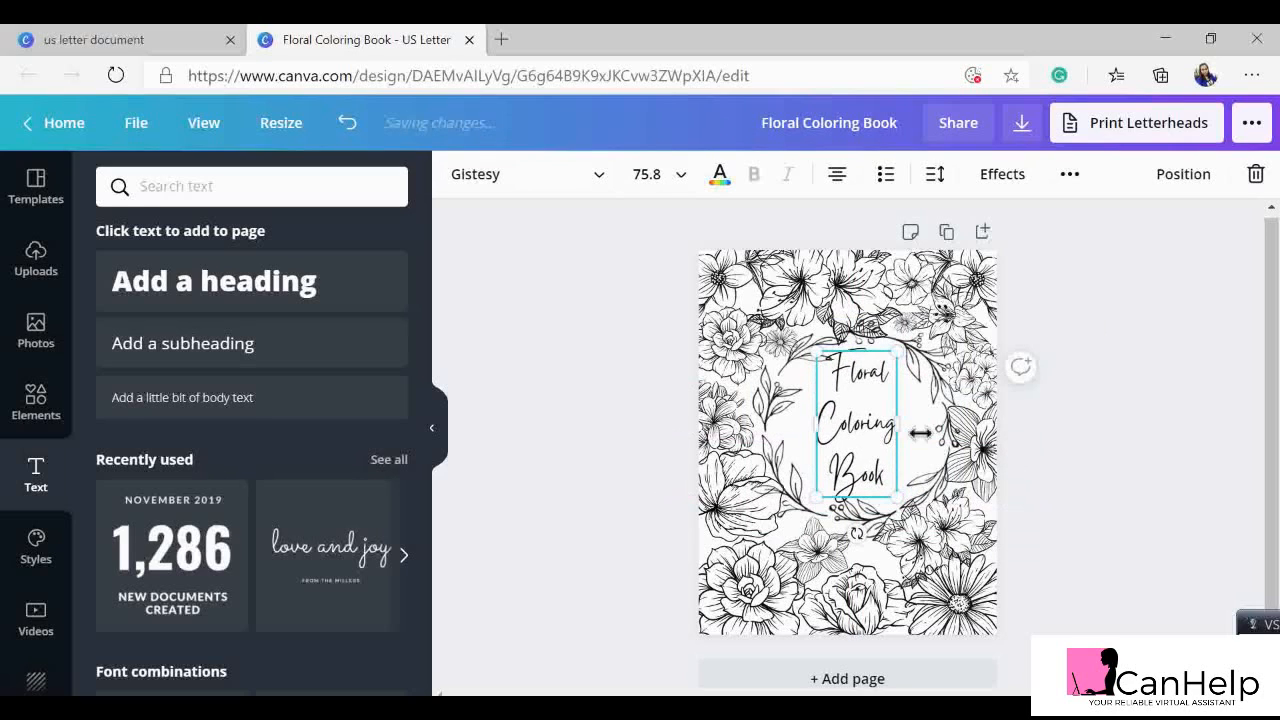
pyautogui.moveTo(907, 427); pyautogui.dragTo(871, 428)
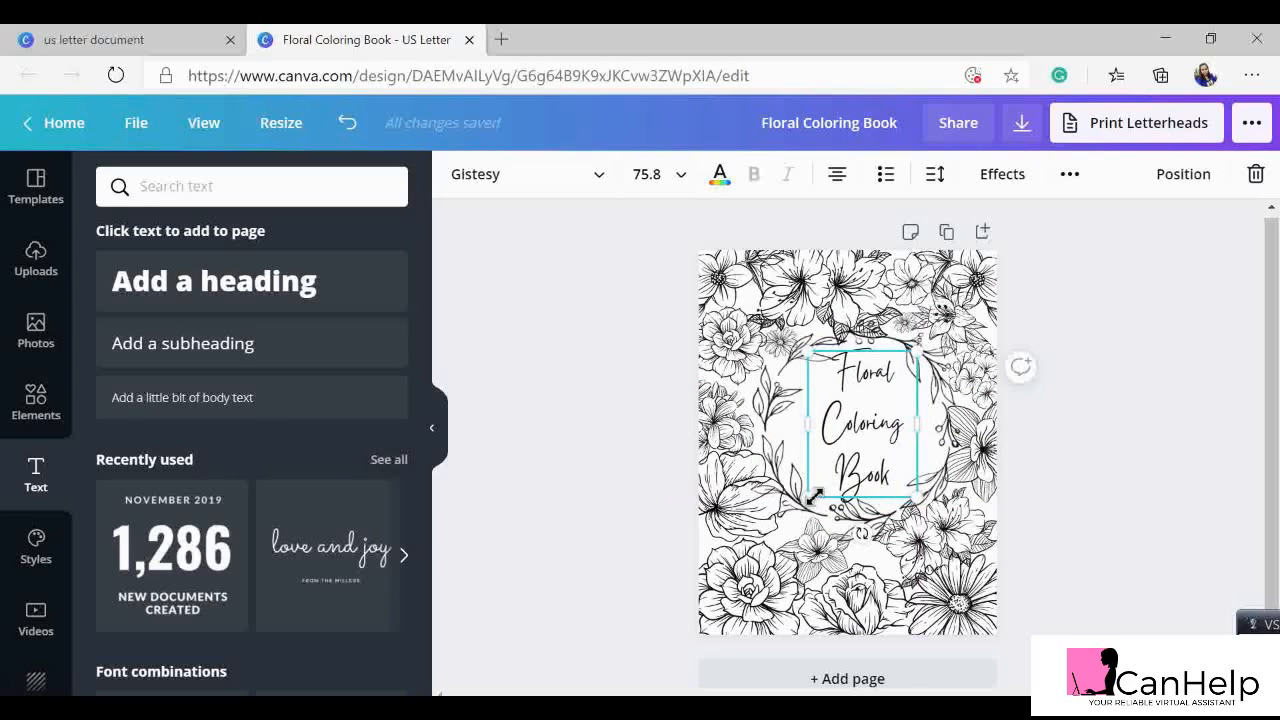
pyautogui.moveTo(815, 495); pyautogui.dragTo(825, 485)
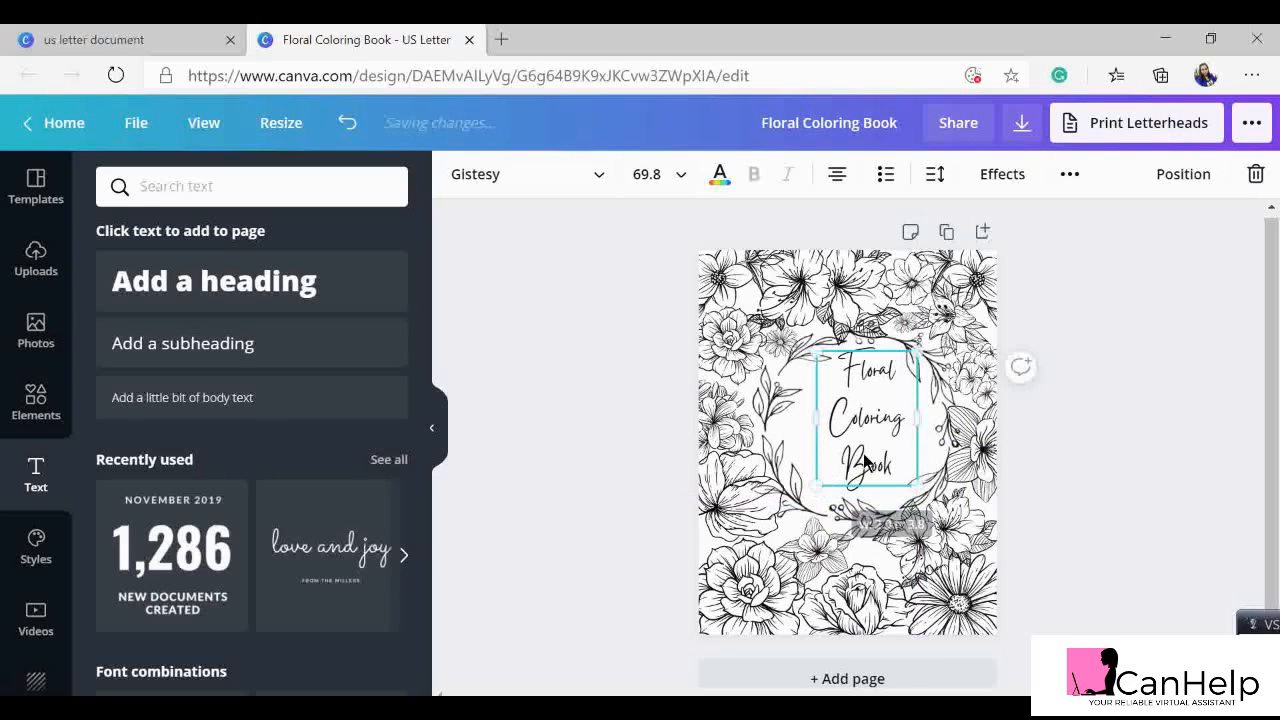
pyautogui.moveTo(899, 427); pyautogui.dragTo(889, 434)
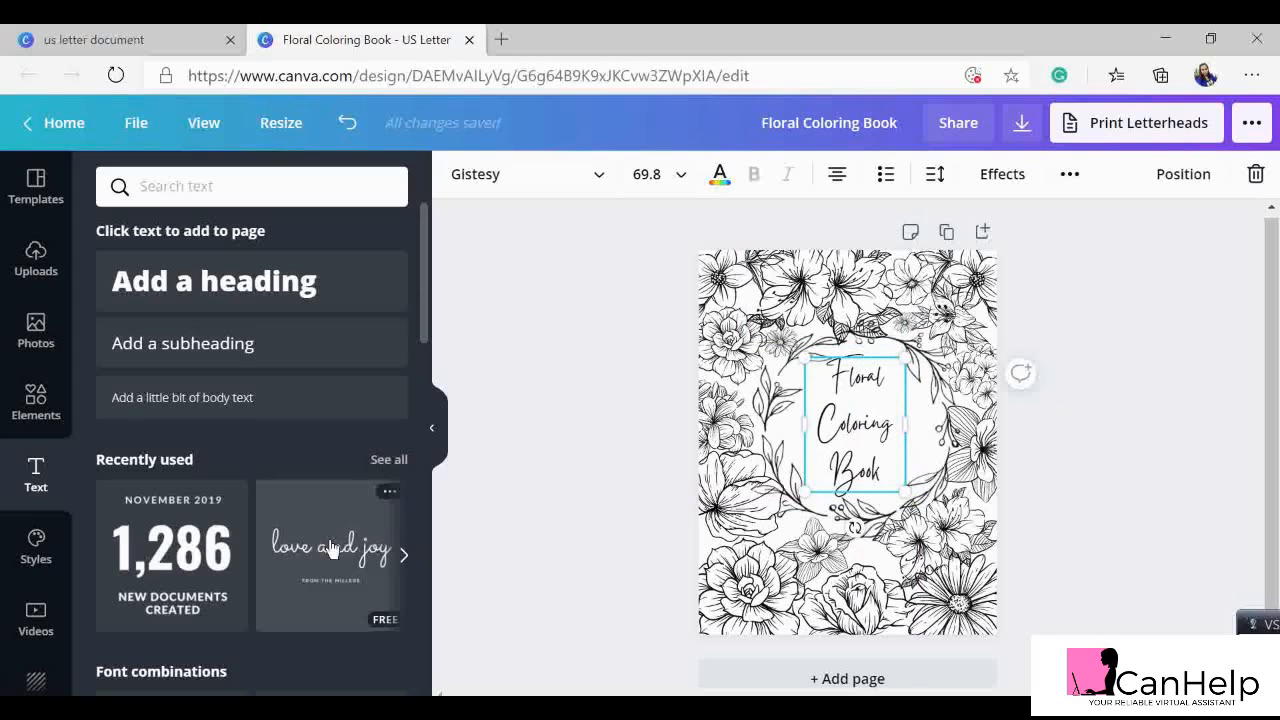
# - Look through the font combinations and the recently used text styles for a suitable title design
pyautogui.scroll(-3, 293, 570)
pyautogui.scroll(-6, 293, 570)
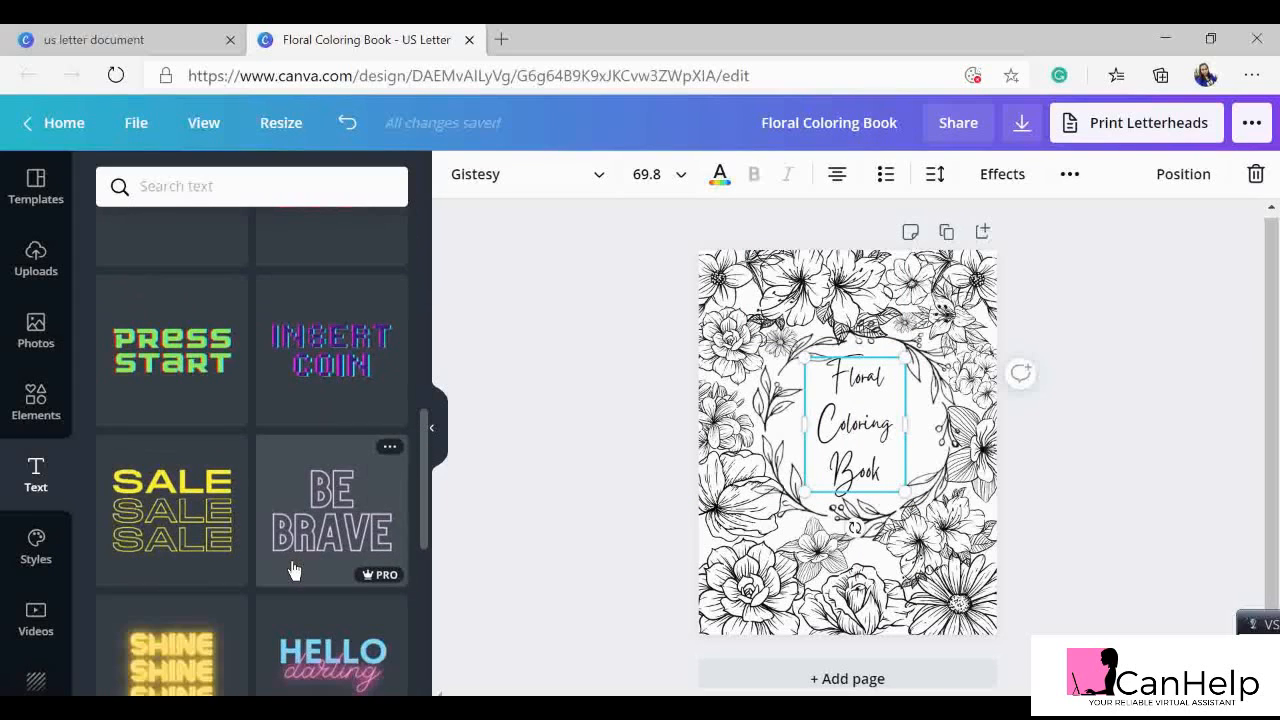
pyautogui.scroll(-3, 292, 570)
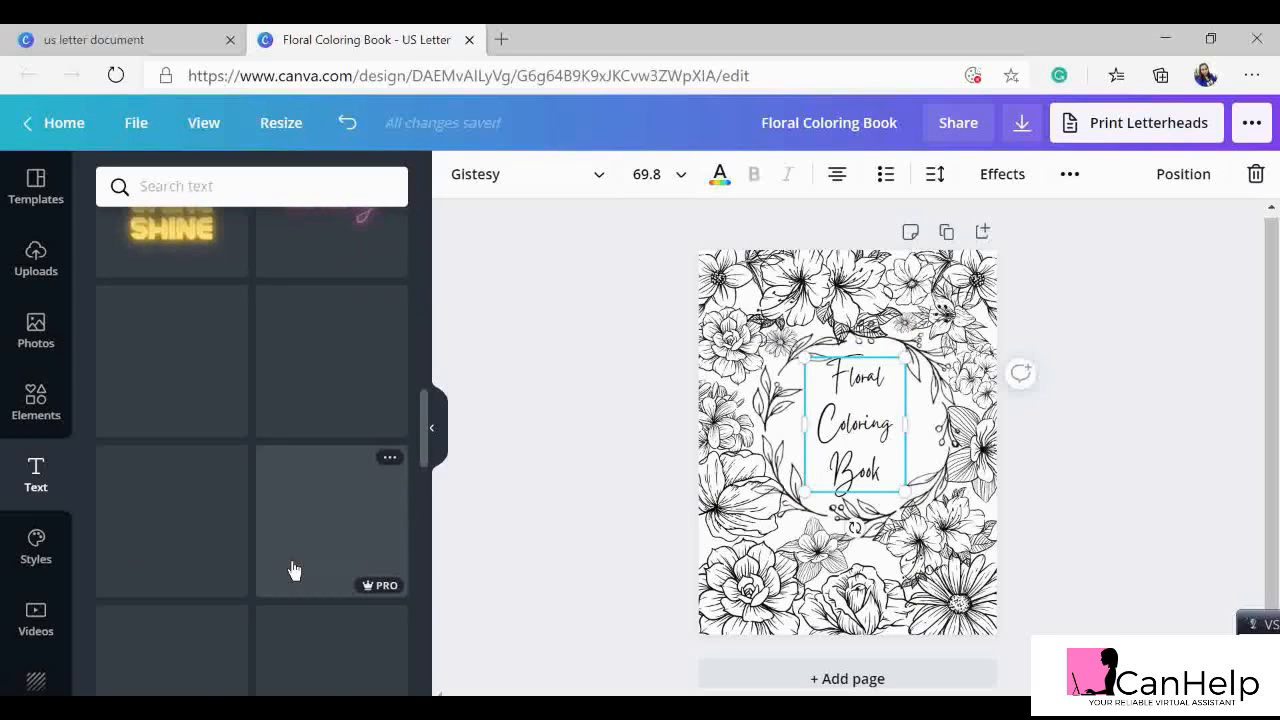
pyautogui.scroll(-9, 293, 570)
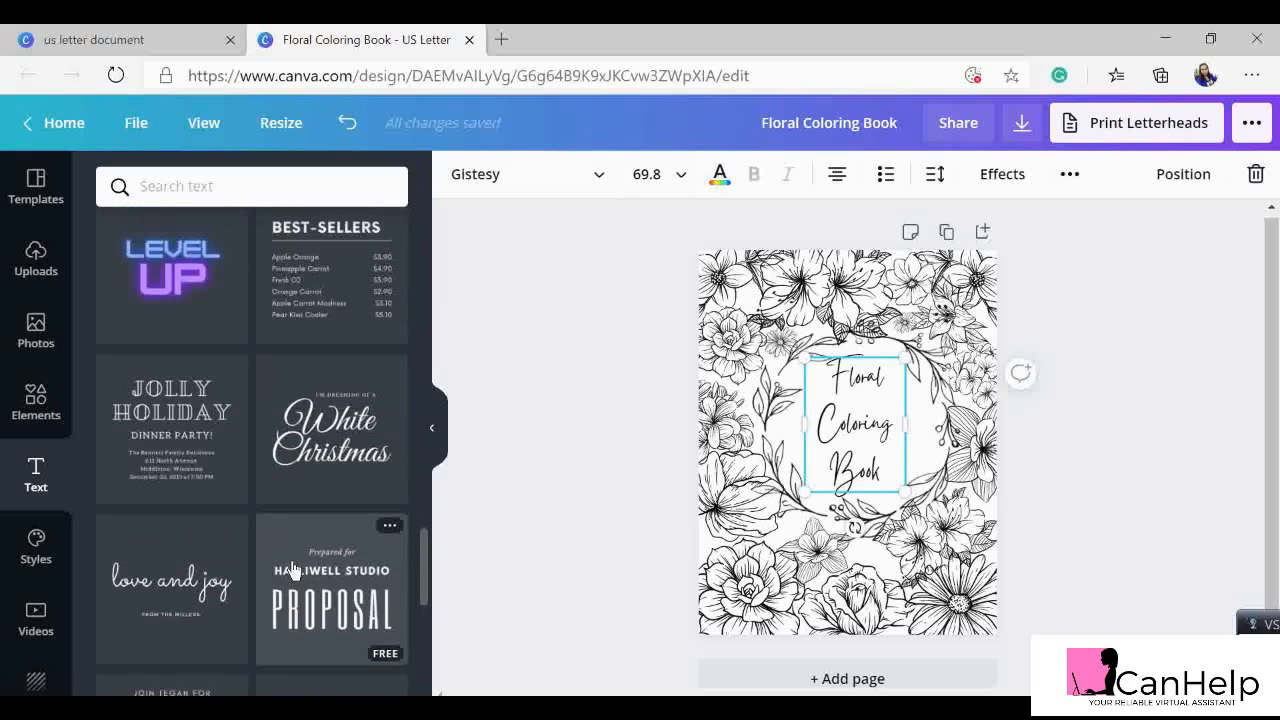
pyautogui.scroll(-3, 293, 568)
pyautogui.scroll(-6, 293, 570)
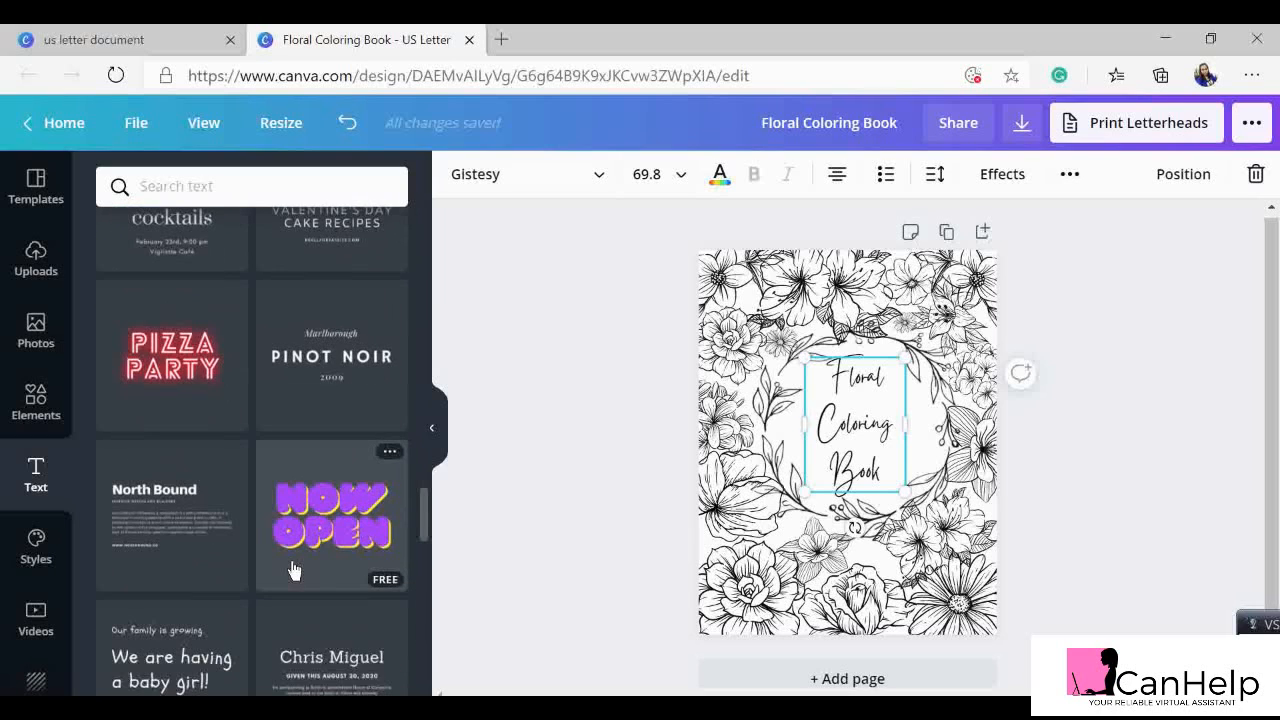
pyautogui.scroll(-2, 293, 570)
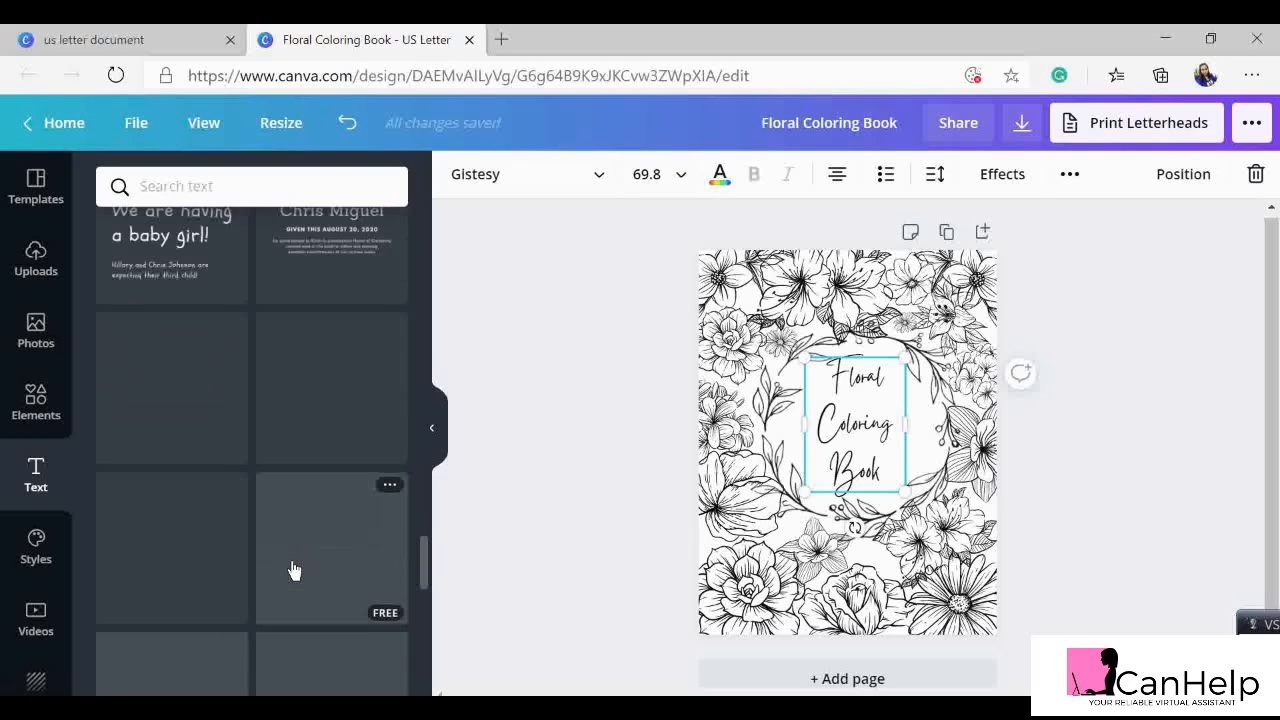
pyautogui.scroll(5, 293, 570)
pyautogui.scroll(-4, 293, 570)
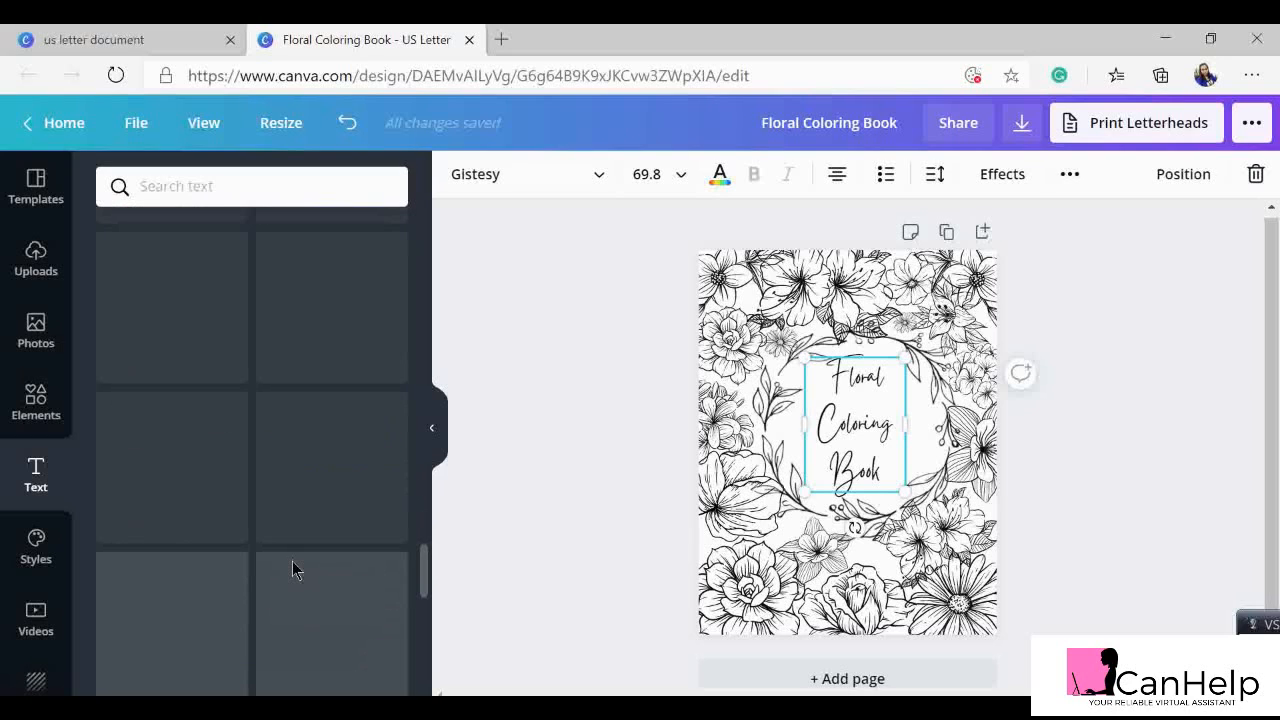
pyautogui.scroll(7, 293, 570)
pyautogui.scroll(-5, 293, 570)
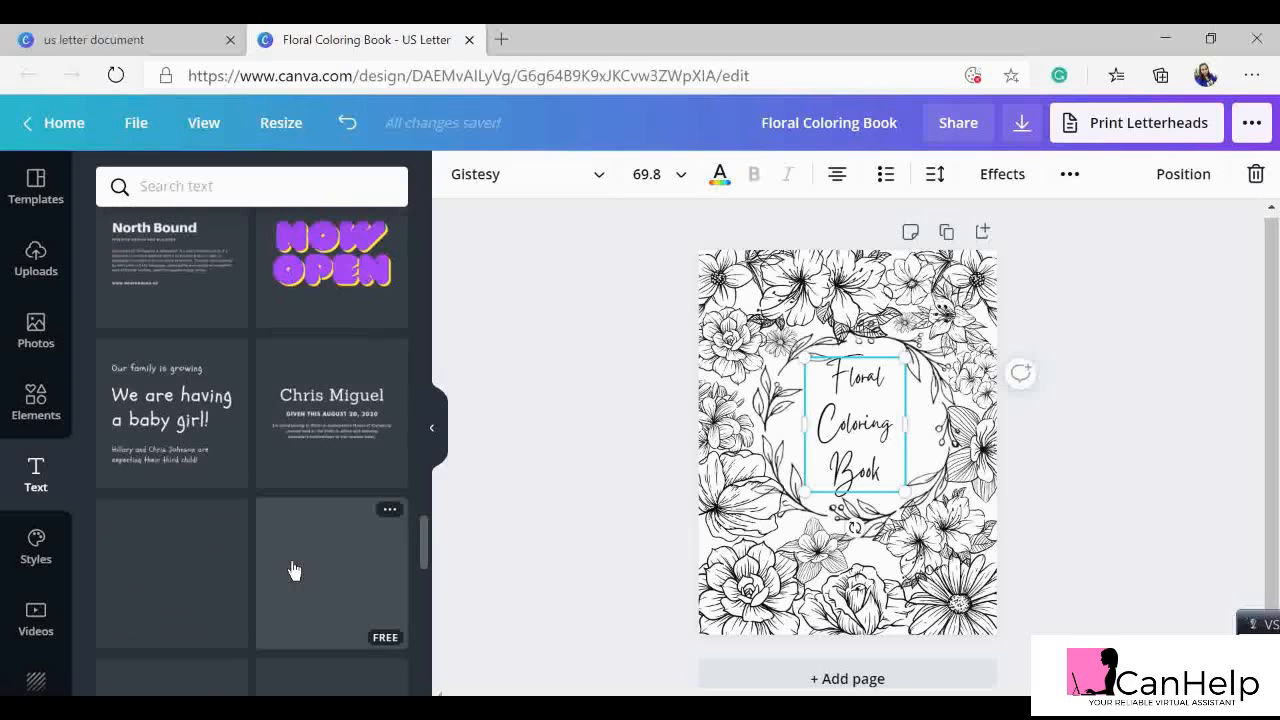
pyautogui.scroll(-3, 293, 570)
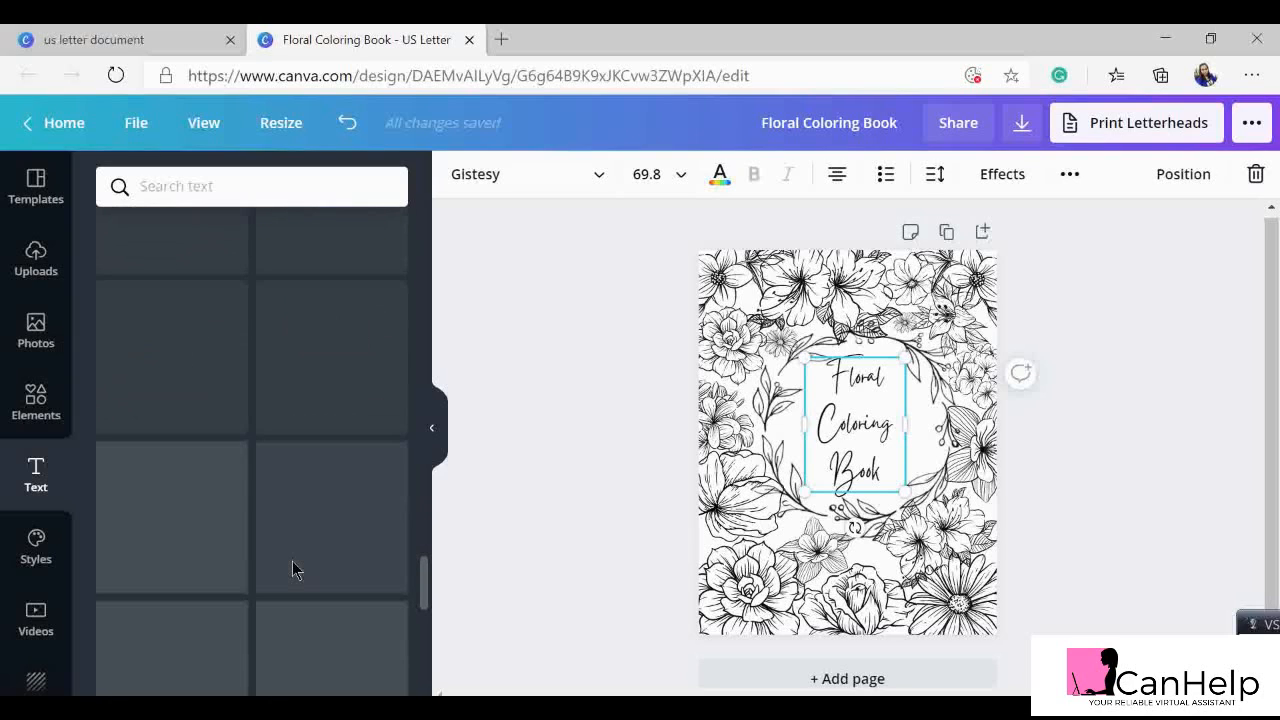
pyautogui.scroll(5, 293, 568)
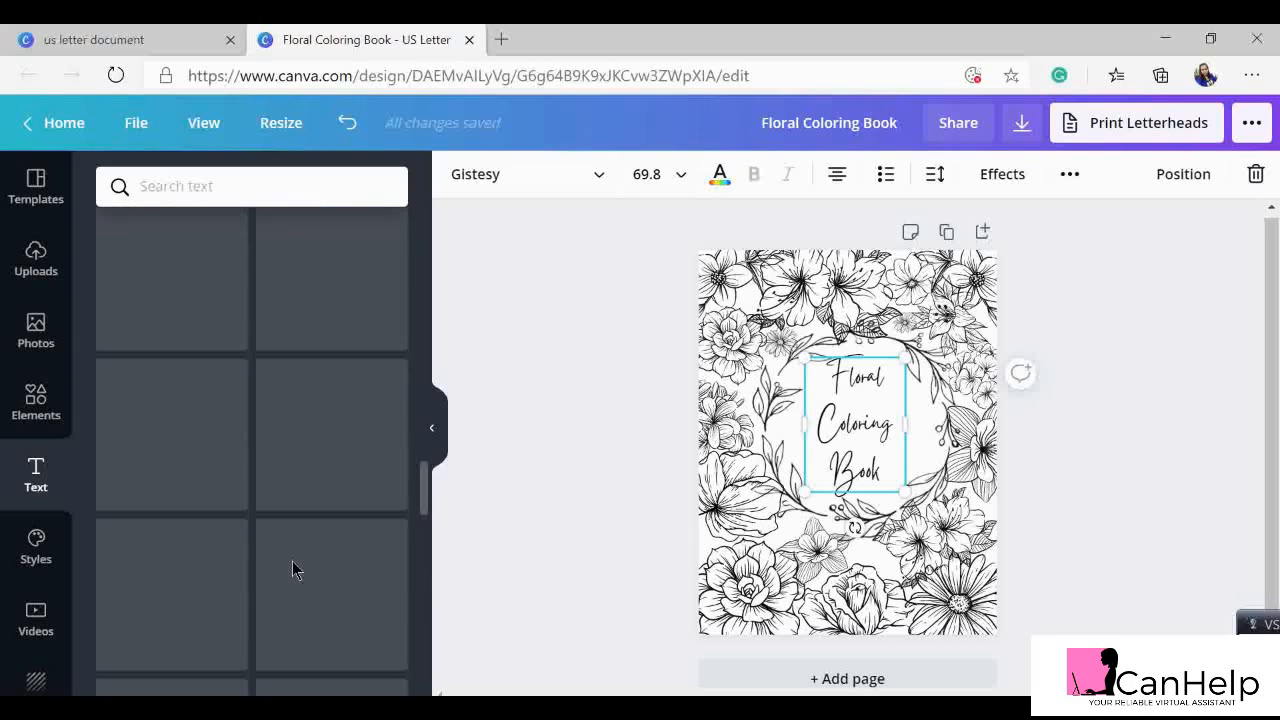
pyautogui.scroll(3, 292, 561)
pyautogui.scroll(-1, 317, 454)
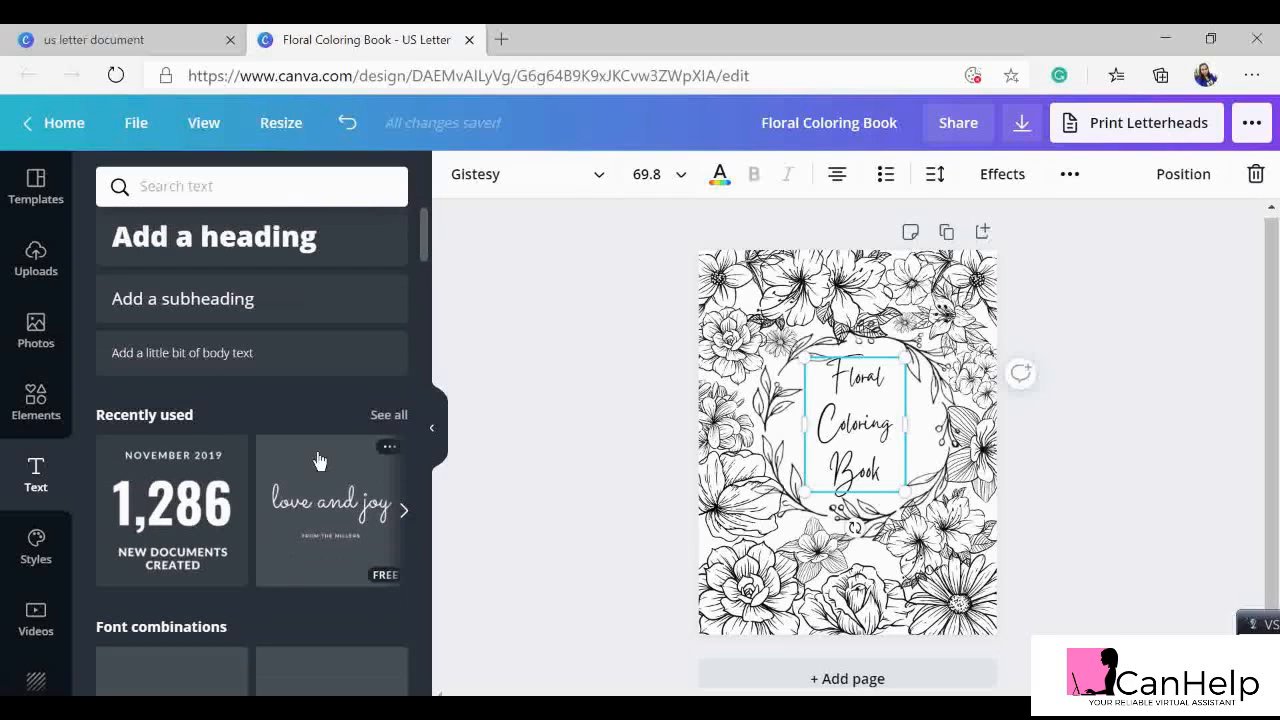
pyautogui.click(382, 416)
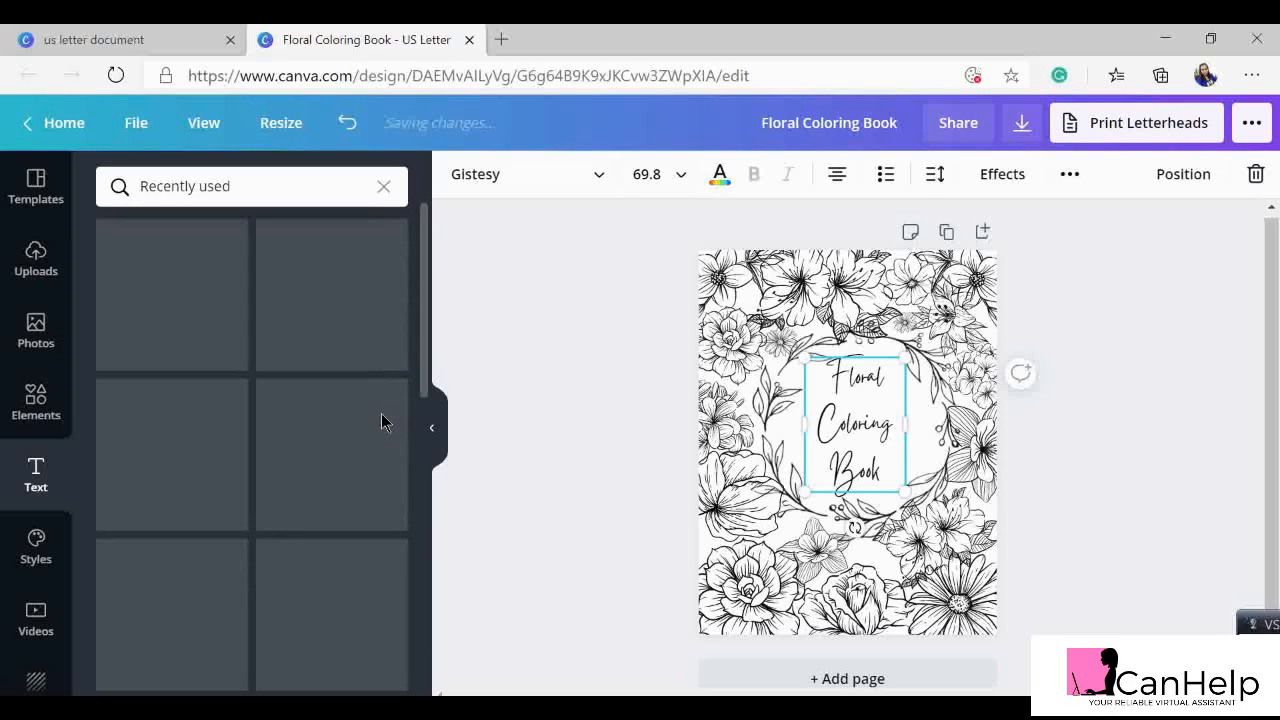
# - Clear the Handwriting font filter, browse the popular fonts, and try Cooper Hewitt on the title
pyautogui.click(560, 180)
pyautogui.click(380, 190)
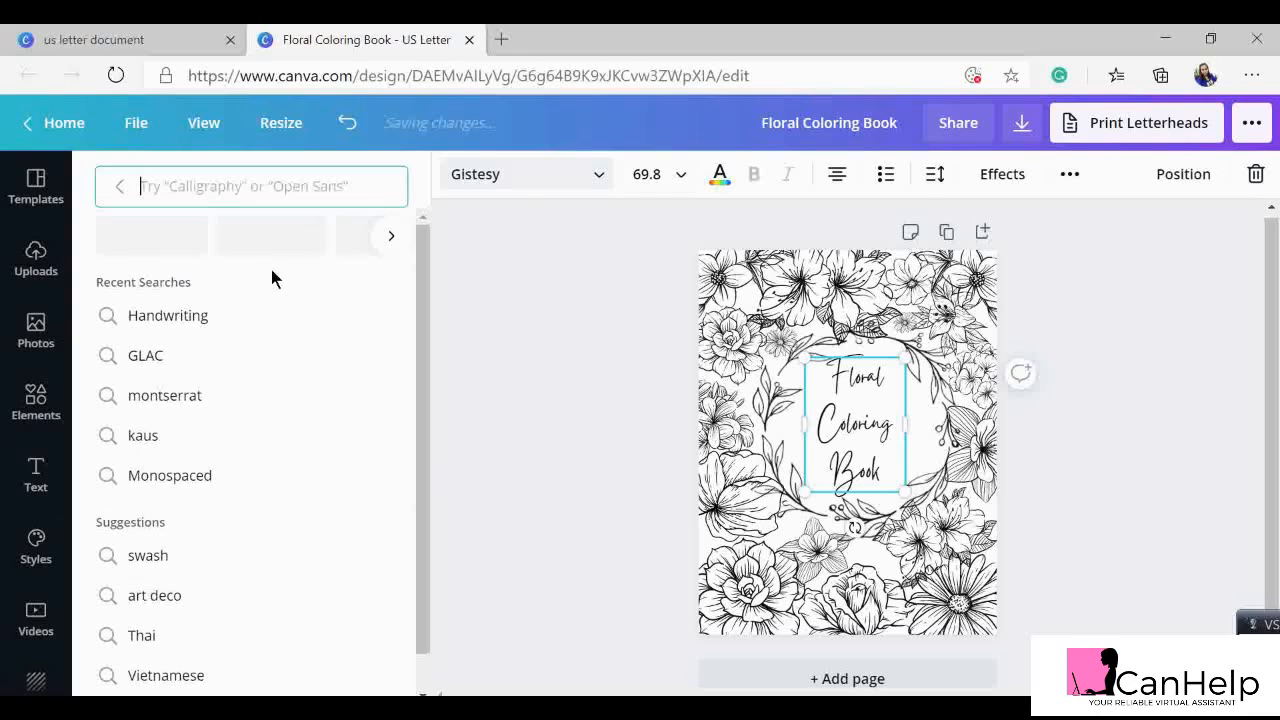
pyautogui.click(119, 192)
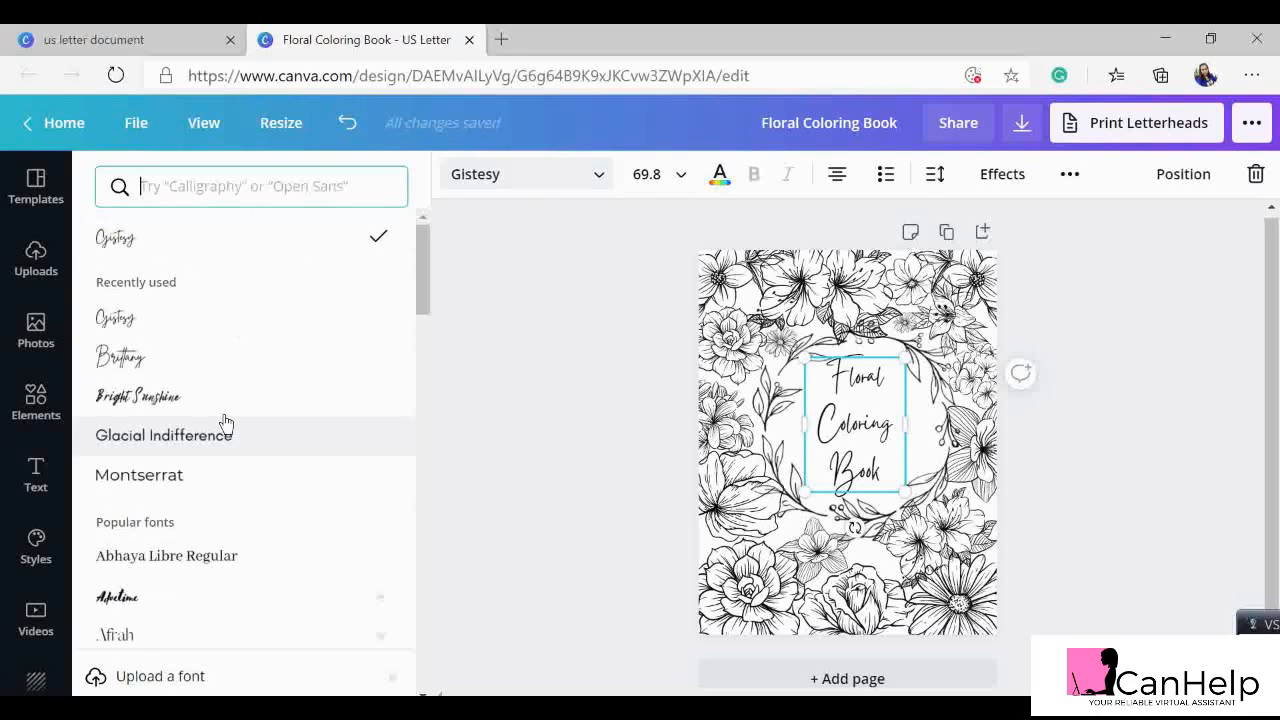
pyautogui.scroll(-7, 258, 415)
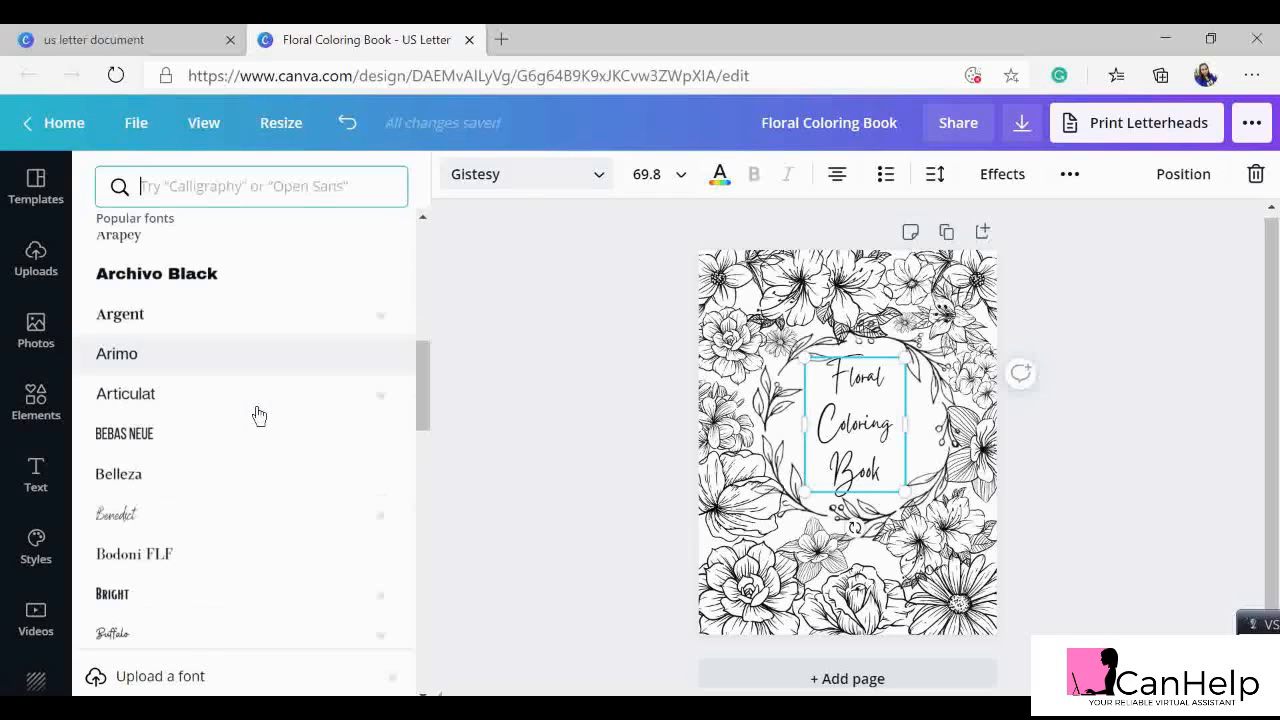
pyautogui.scroll(-8, 258, 415)
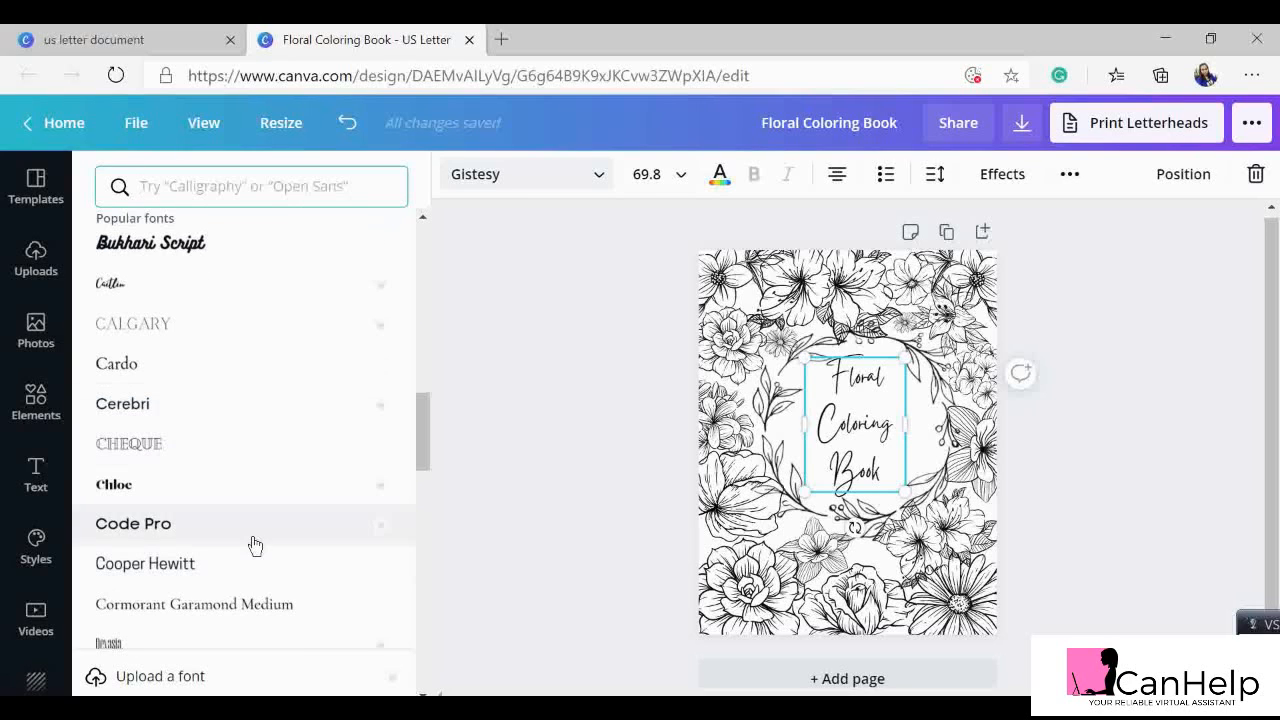
pyautogui.click(250, 578)
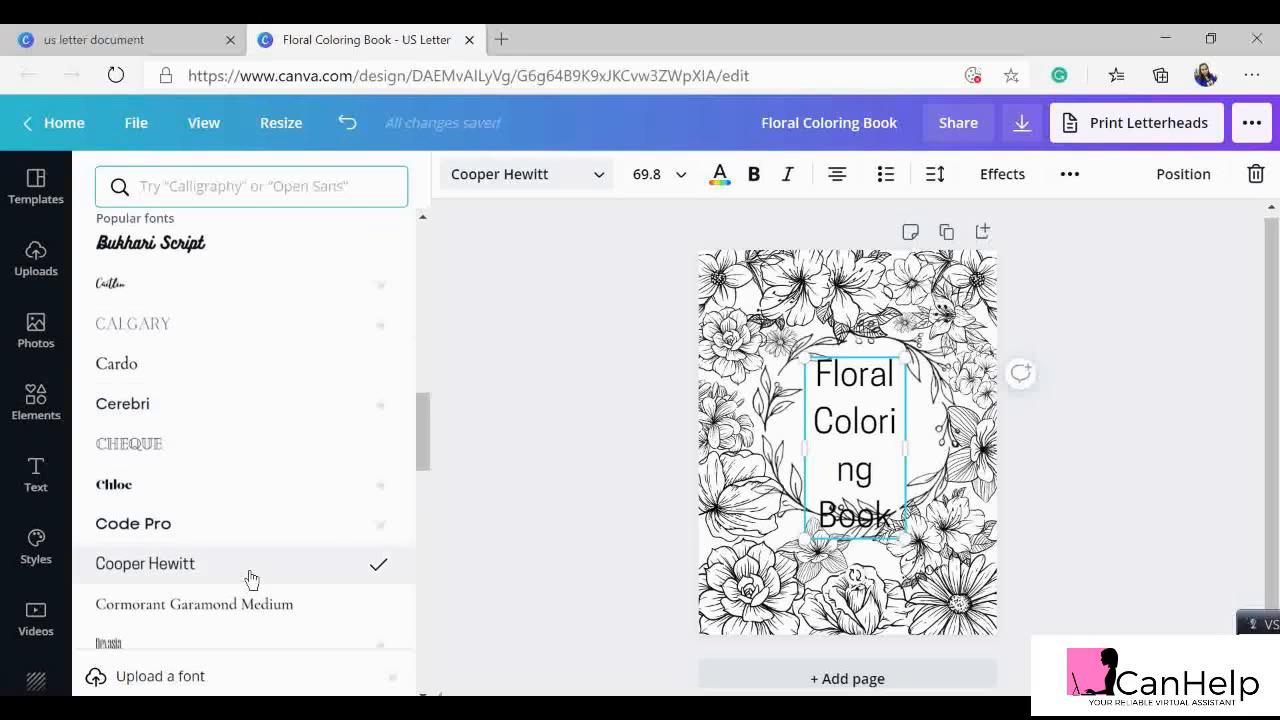
# - Apply the Intro Script font to the title and widen its text box to about 3.8 in so "Coloring" fits on one line
pyautogui.scroll(-10, 250, 578)
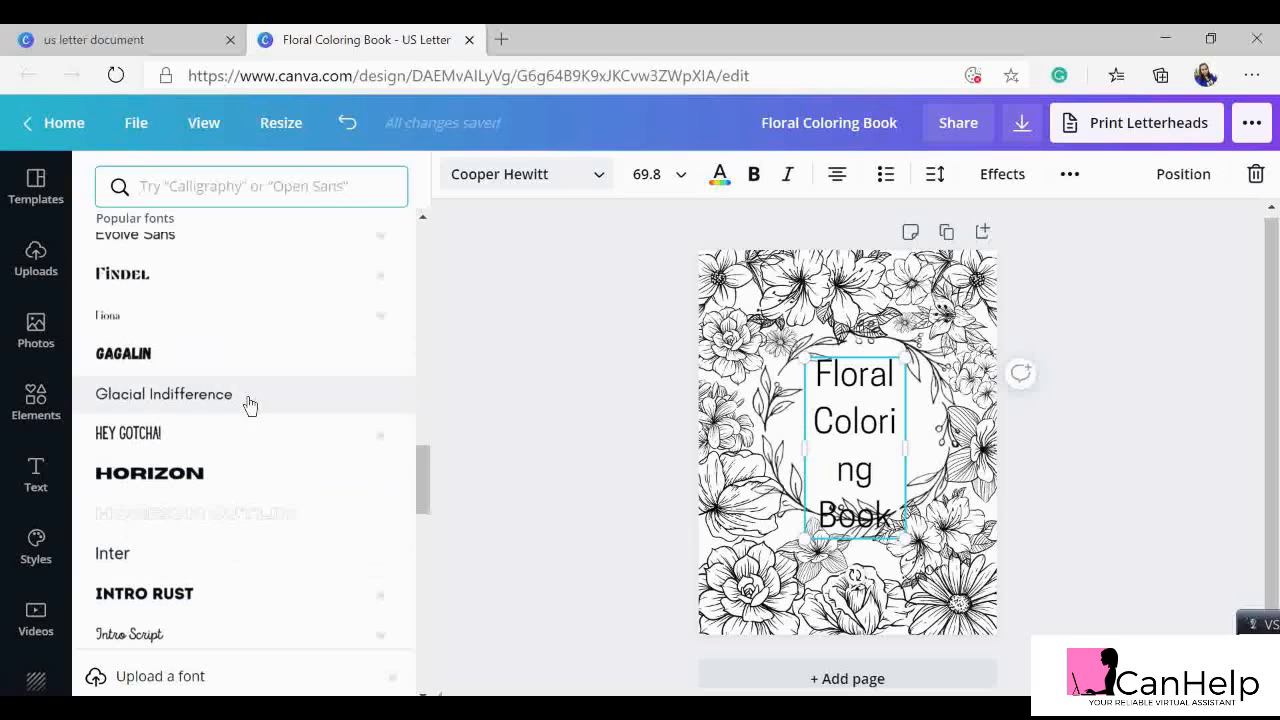
pyautogui.scroll(-3, 250, 404)
pyautogui.click(246, 521)
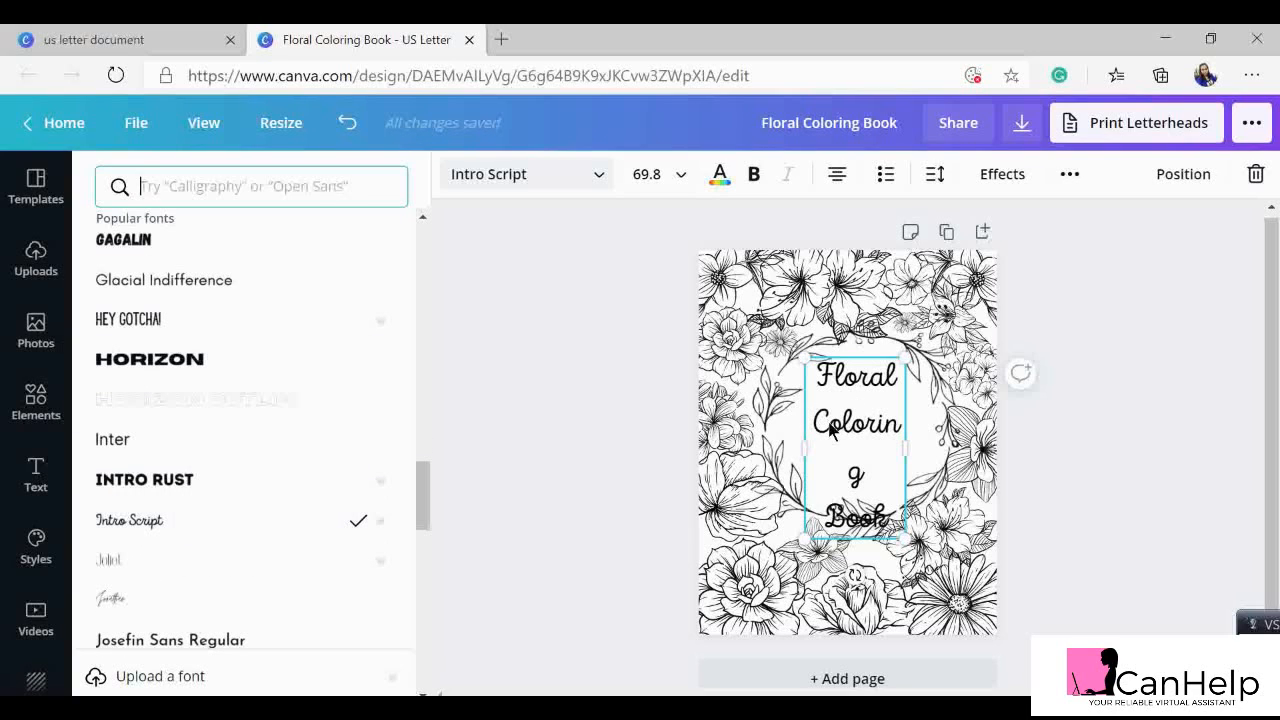
pyautogui.moveTo(906, 438); pyautogui.dragTo(936, 434)
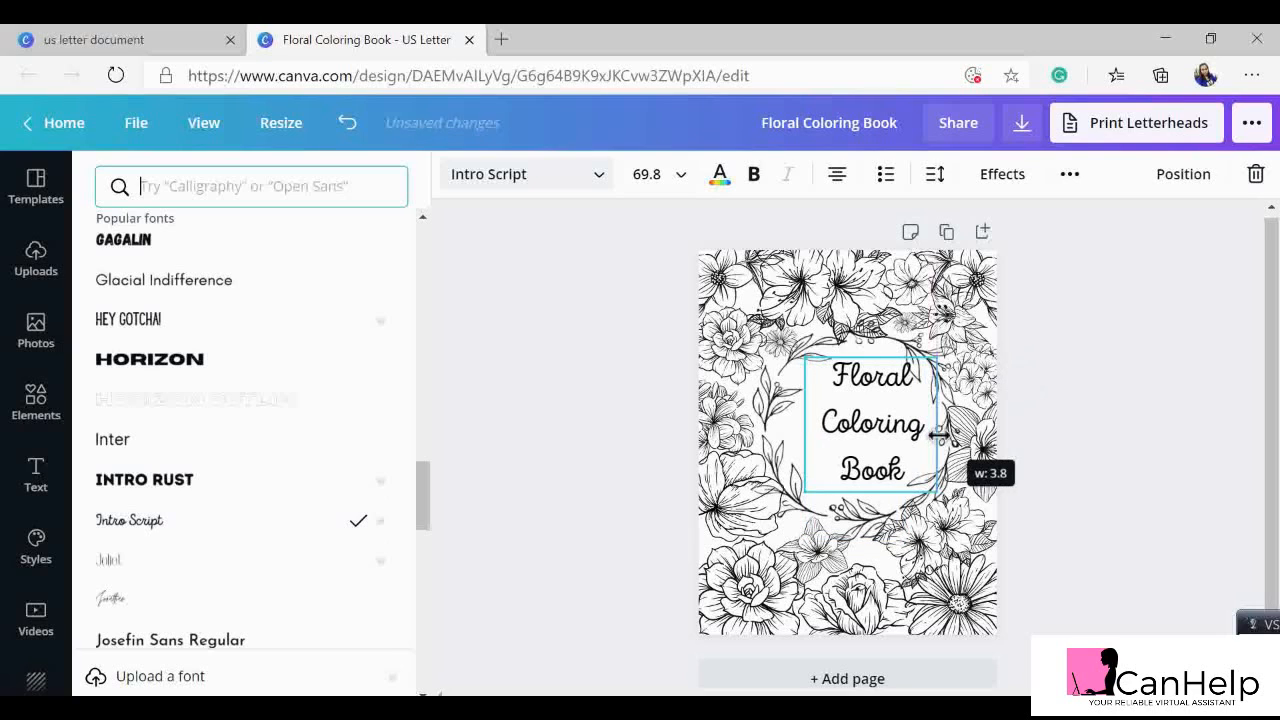
# - Move the title toward the middle of the wreath, make it bold, and deselect it
pyautogui.moveTo(900, 373); pyautogui.dragTo(876, 378)
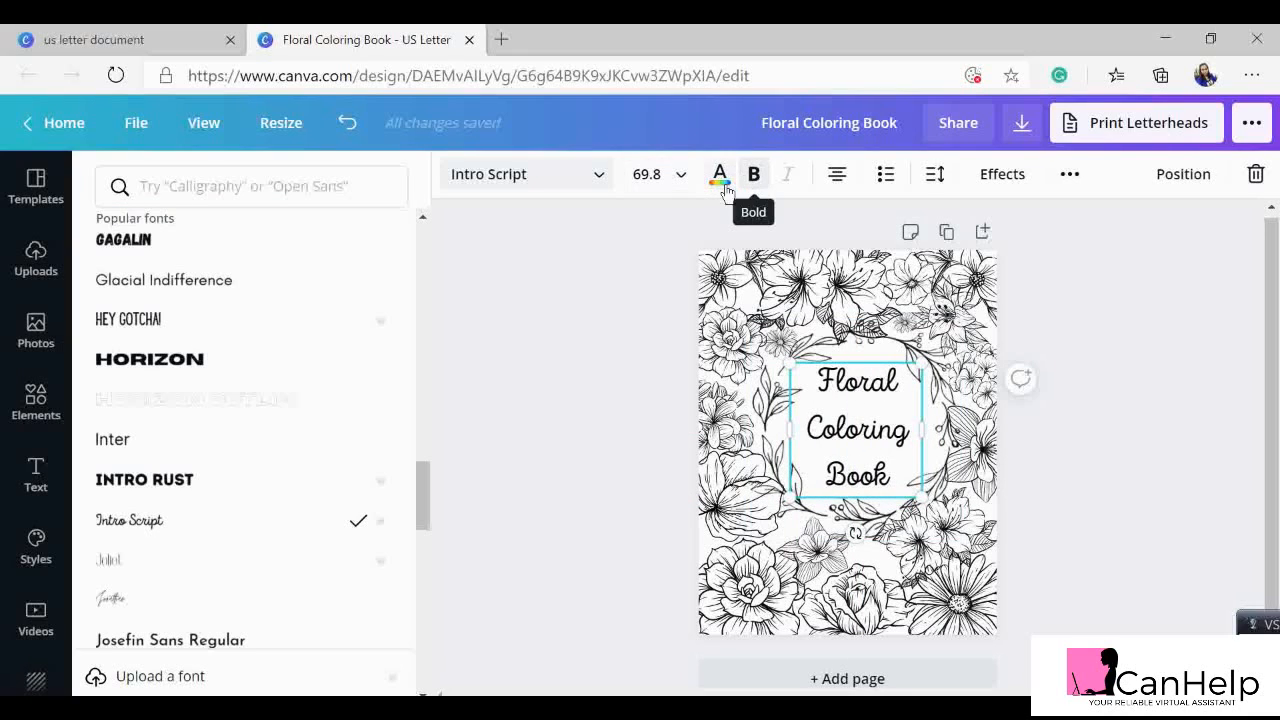
pyautogui.click(1101, 346)
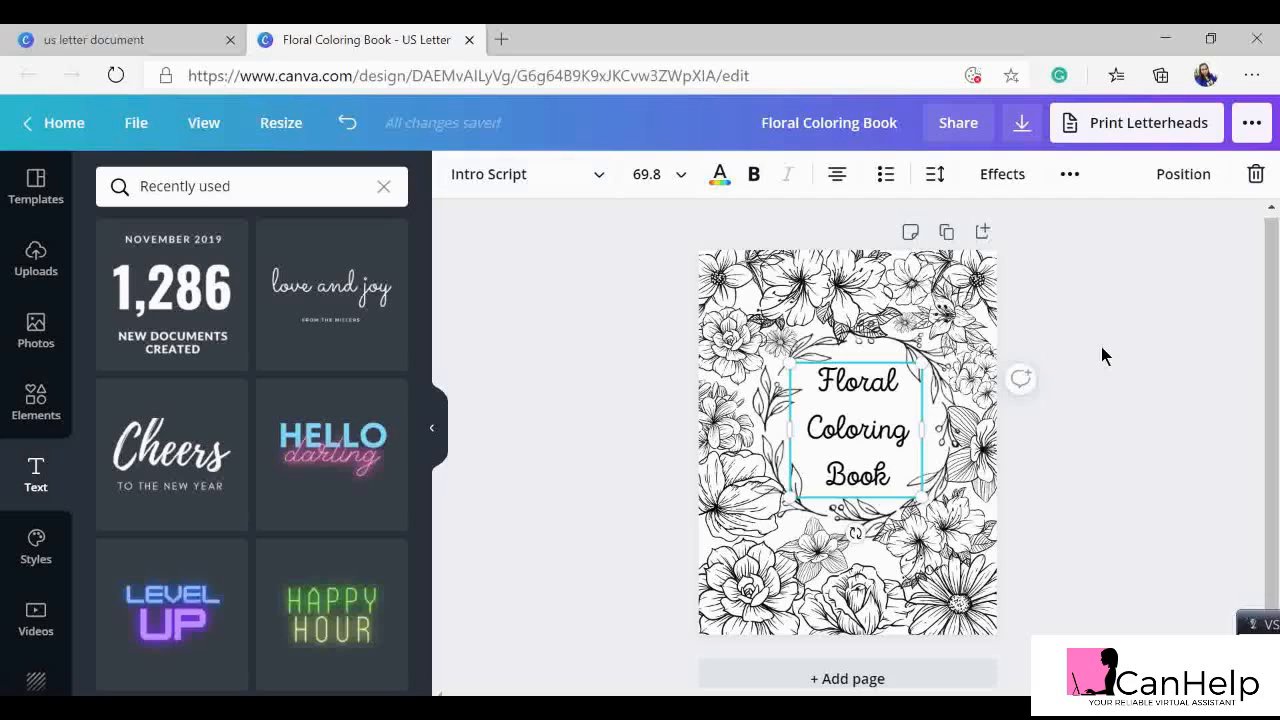
pyautogui.click(1101, 347)
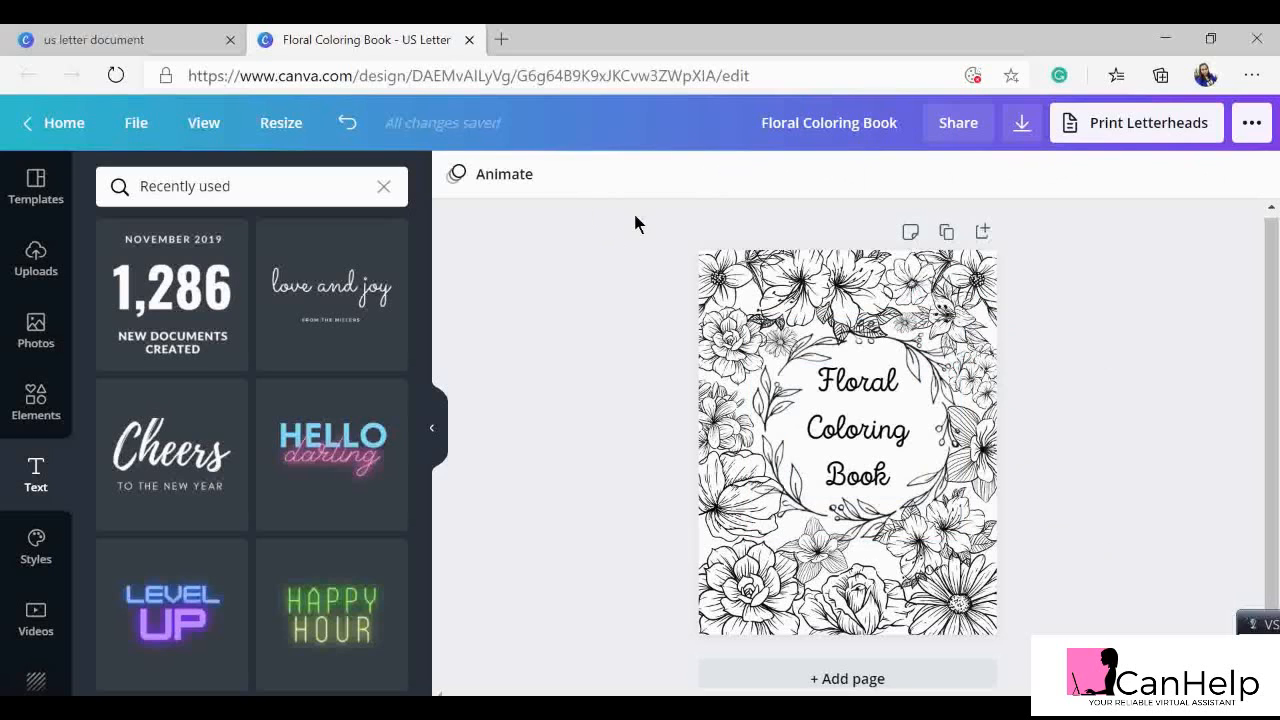
# - Select all the flowers, the wreath and the title on the cover and lock them in place
pyautogui.moveTo(634, 210); pyautogui.dragTo(1035, 587)
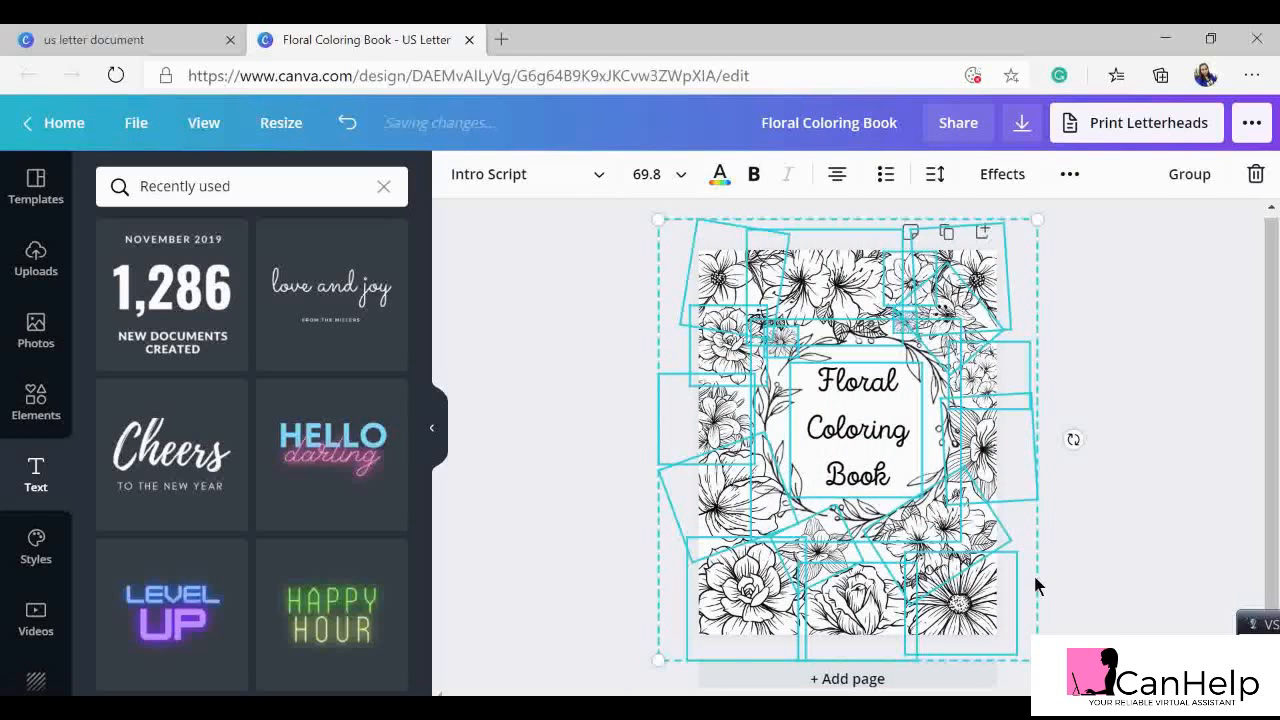
pyautogui.click(1151, 446)
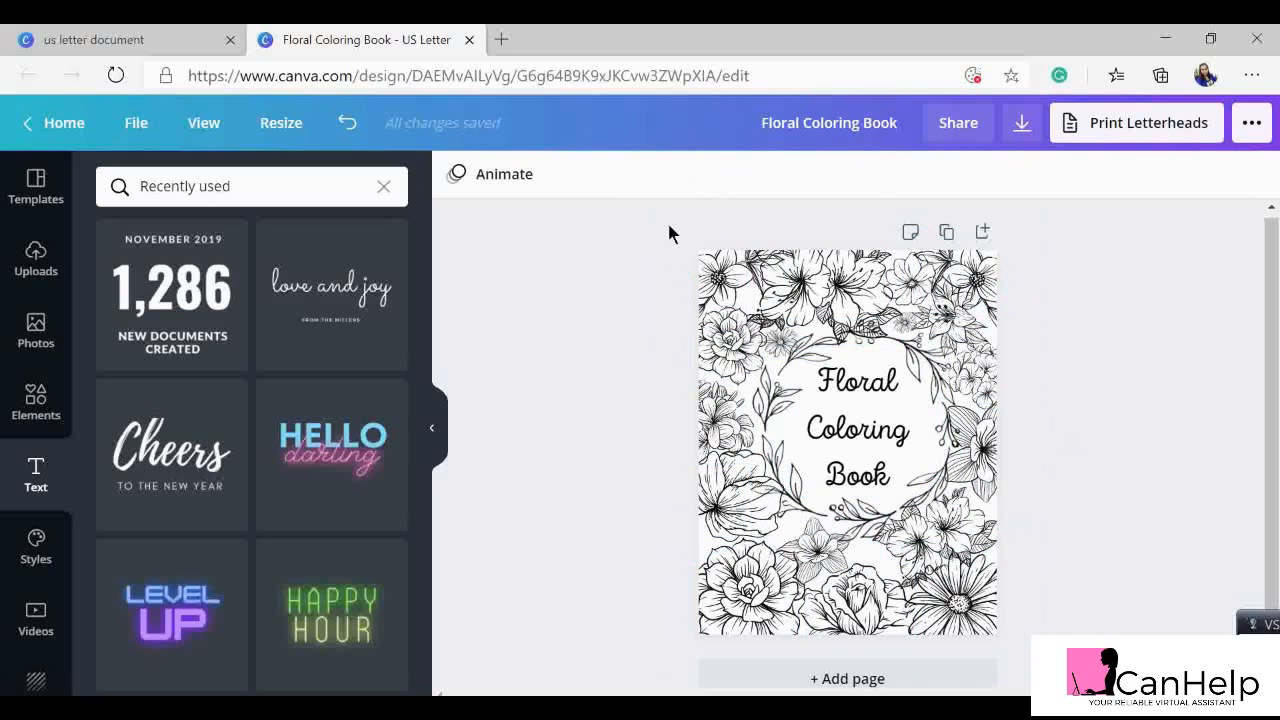
pyautogui.moveTo(667, 220); pyautogui.dragTo(1120, 680)
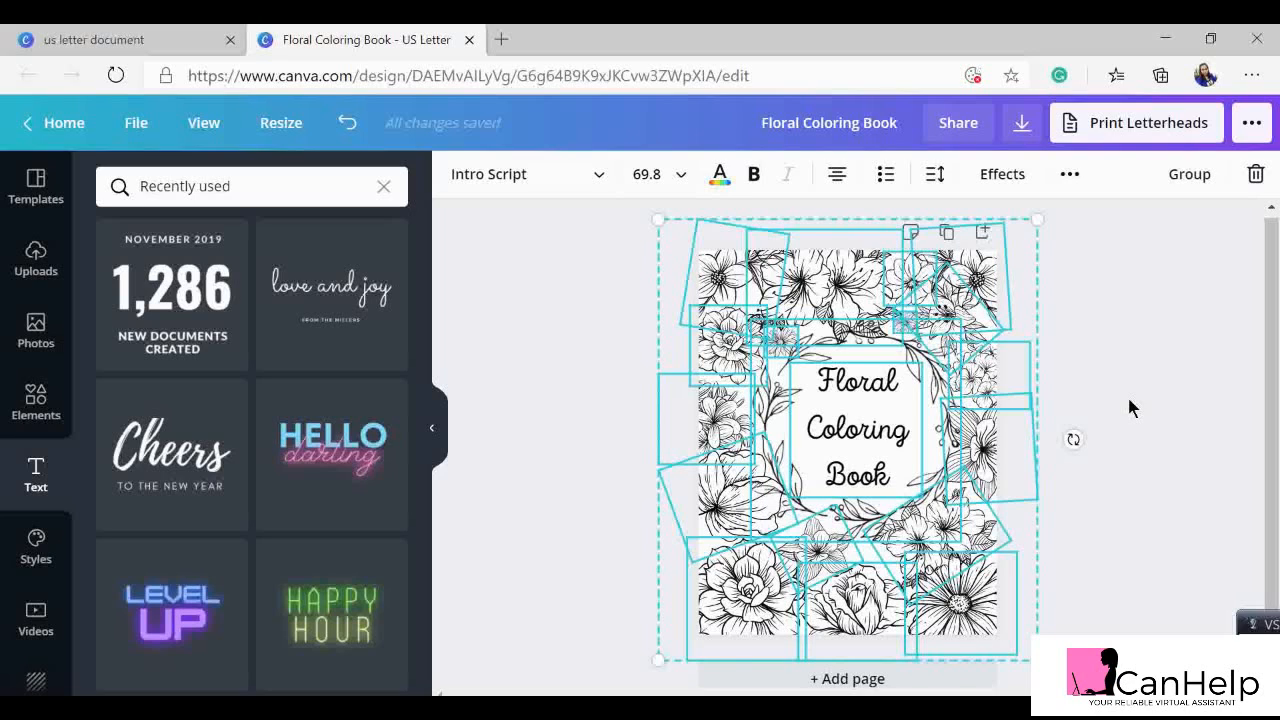
pyautogui.click(1069, 174)
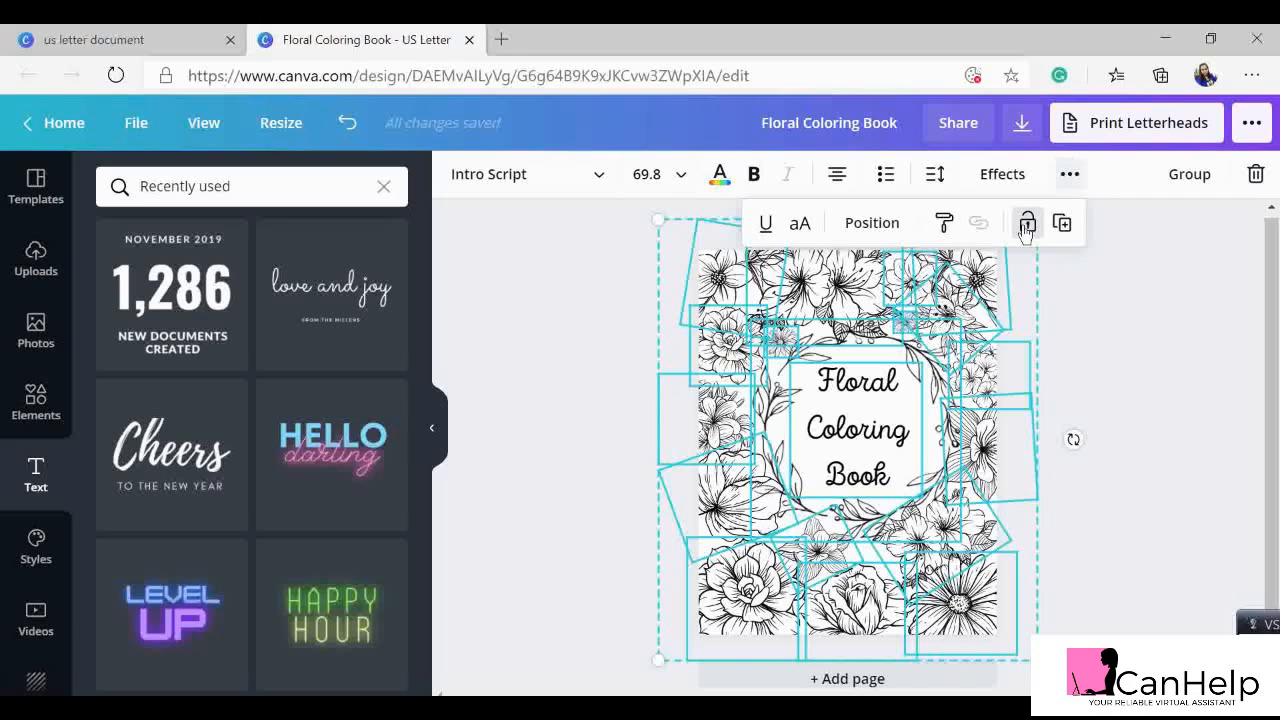
pyautogui.click(1027, 220)
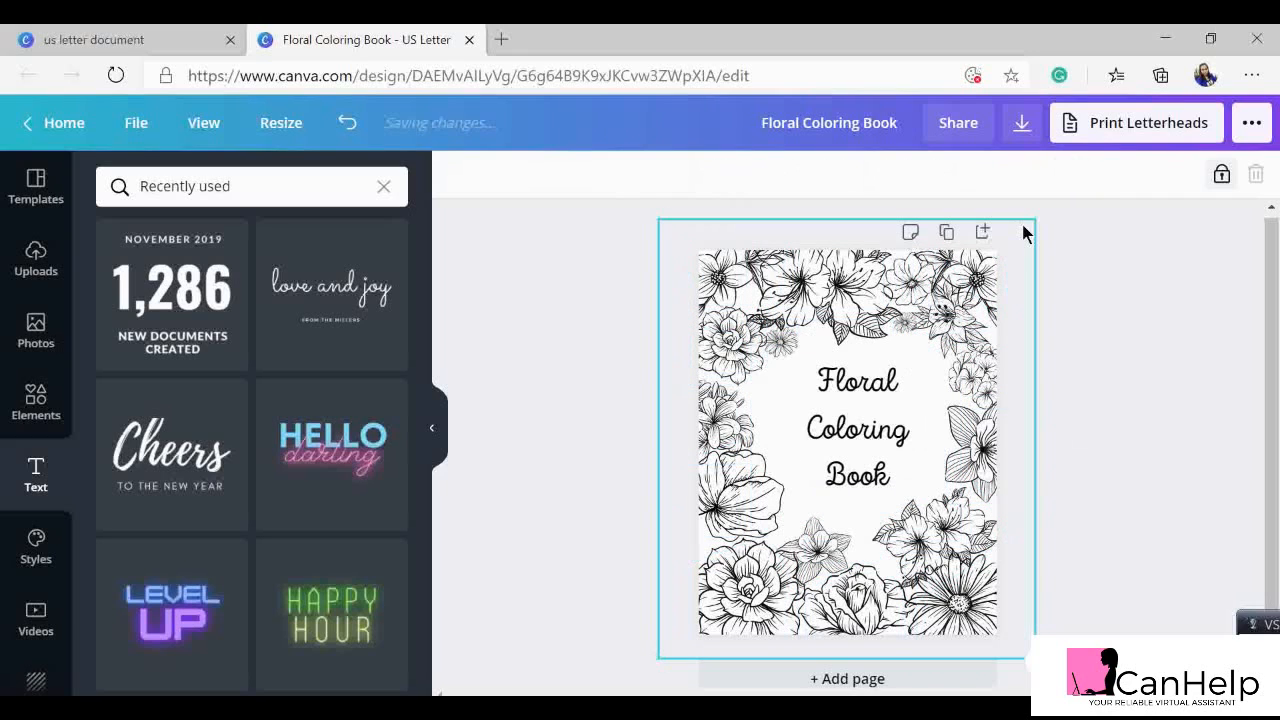
# - Download the finished cover as a PNG image and close the saved-design dialog
pyautogui.click(1022, 122)
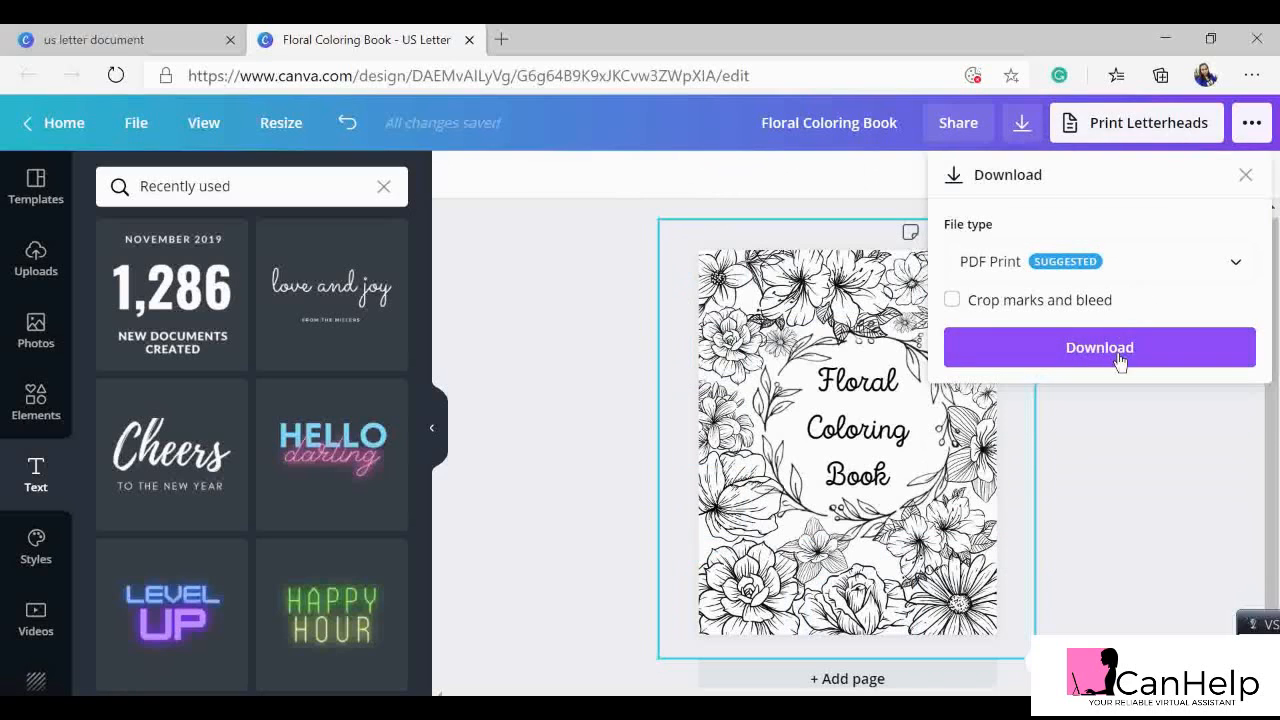
pyautogui.click(1150, 268)
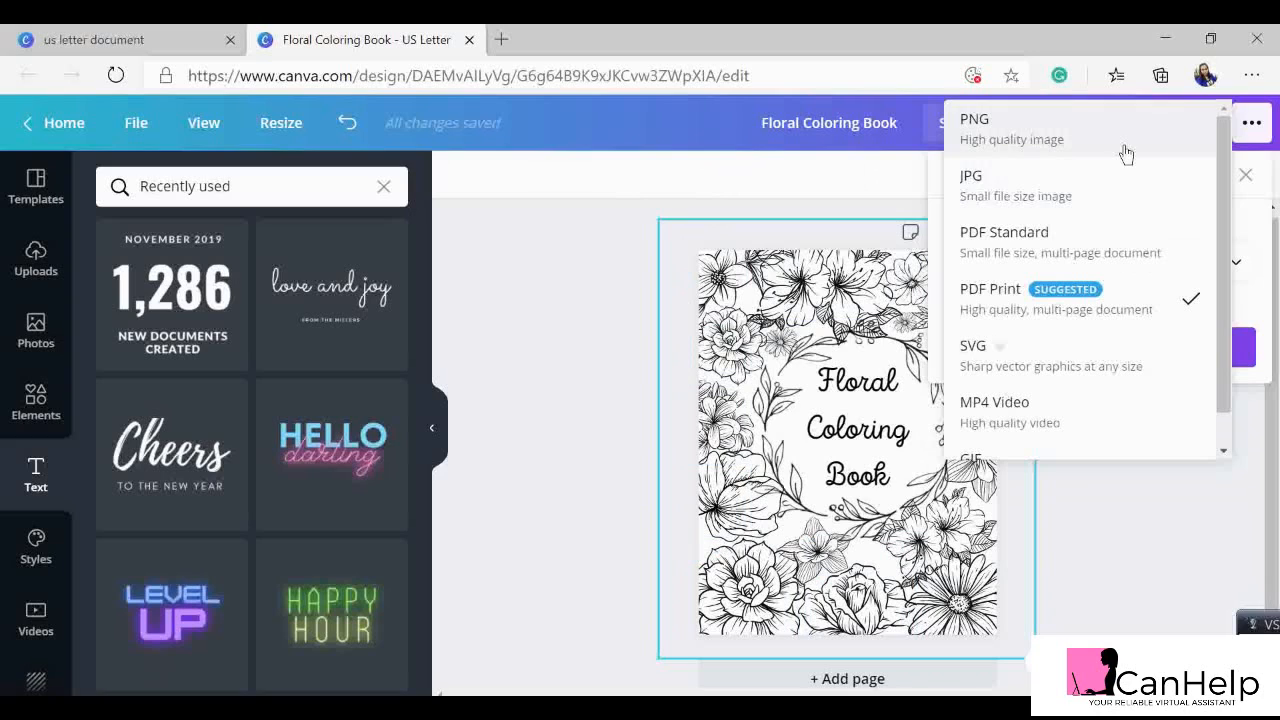
pyautogui.click(1128, 150)
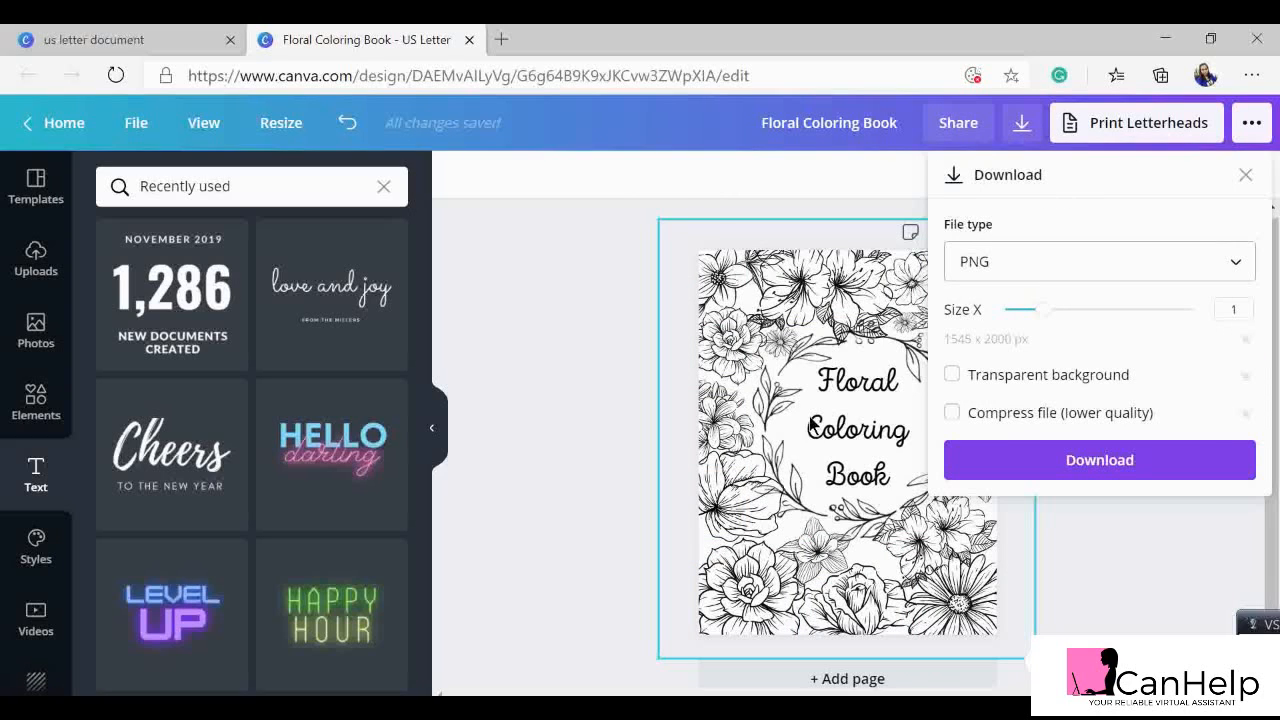
pyautogui.click(1121, 464)
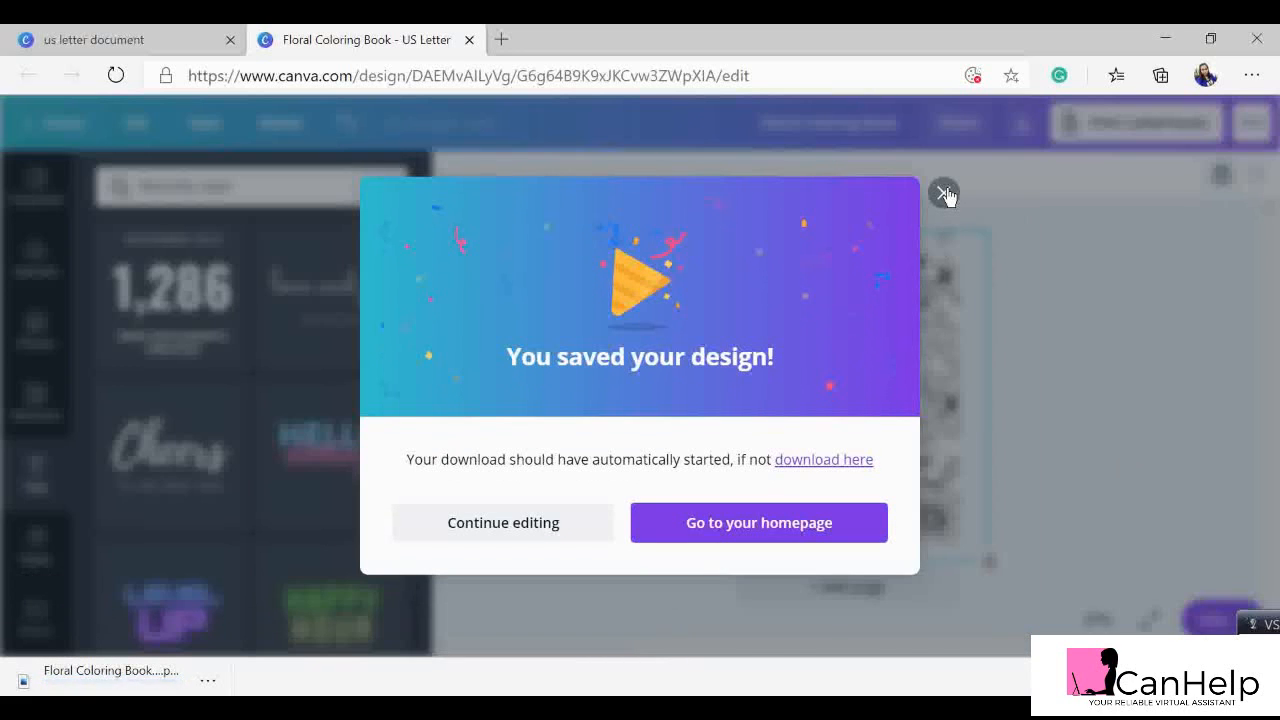
pyautogui.click(944, 193)
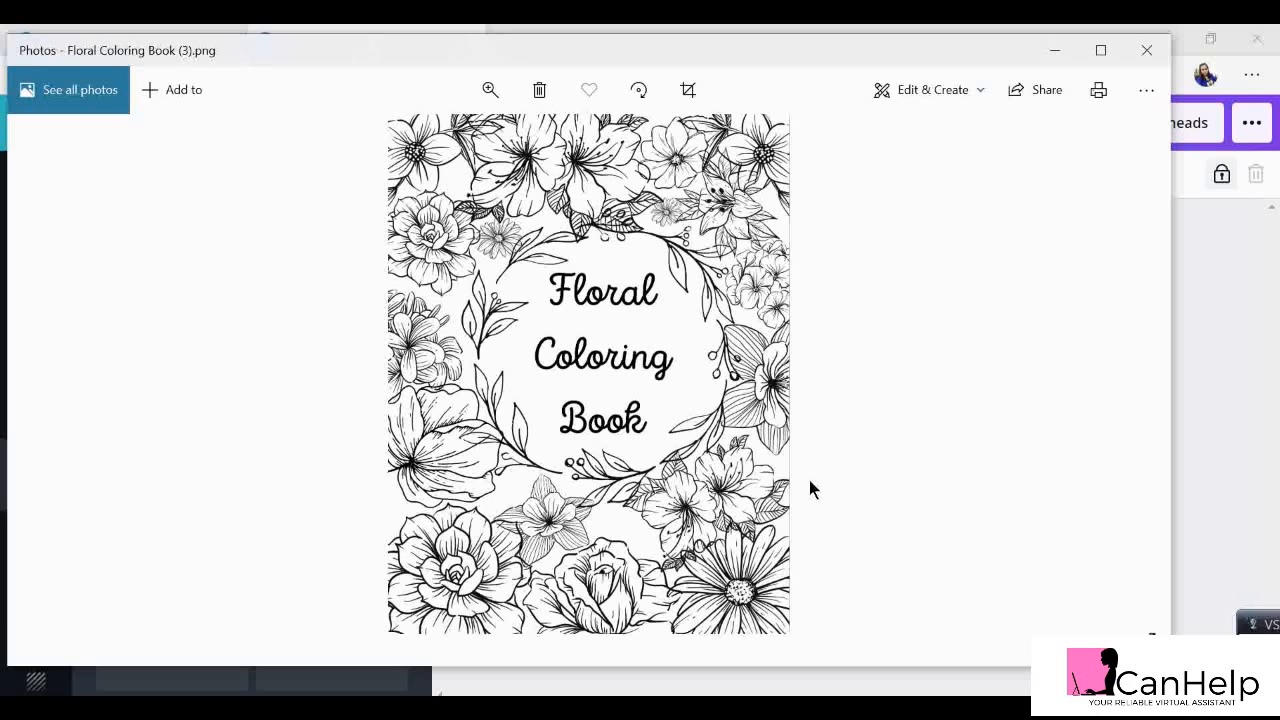
pyautogui.click(1262, 624)
pyautogui.click(690, 379)
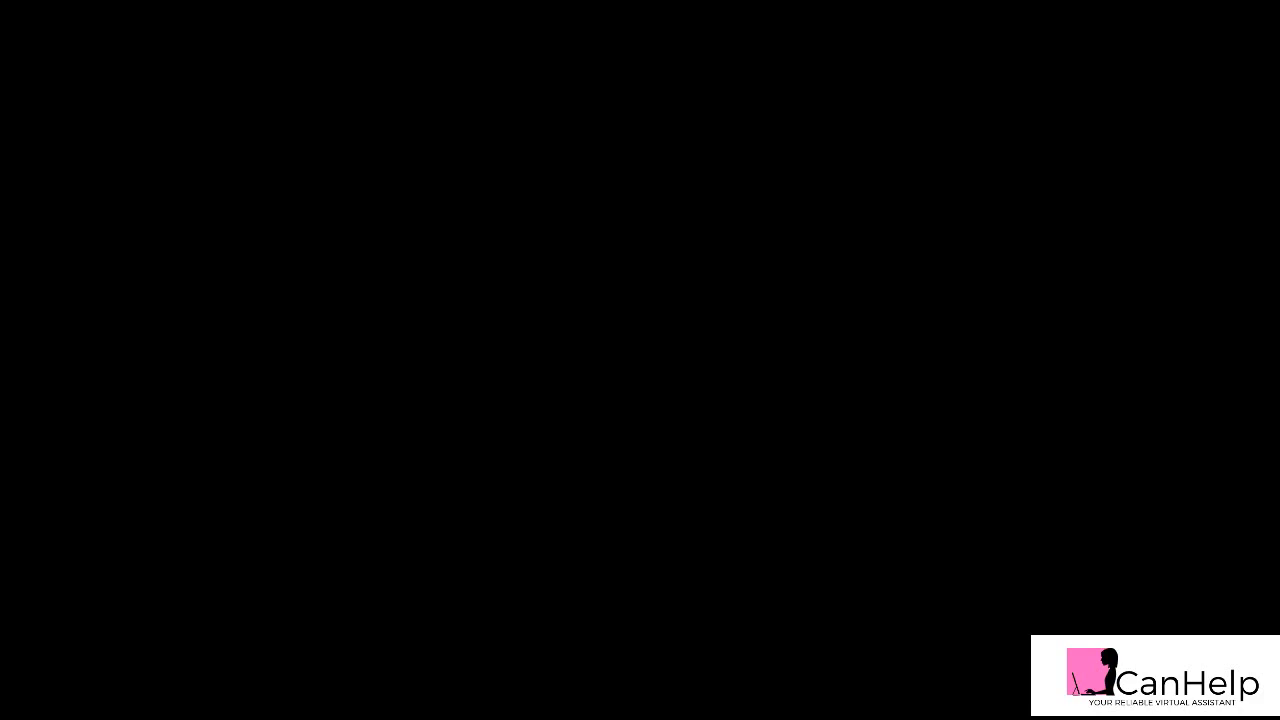